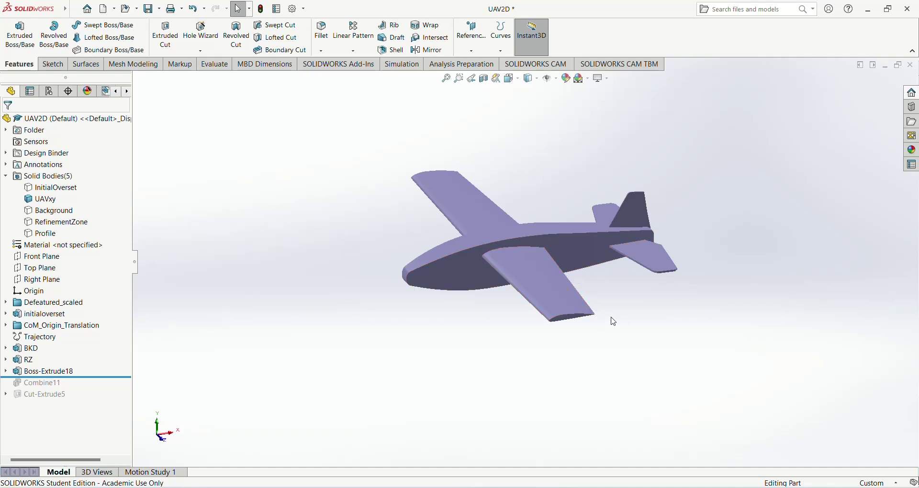
Show the Profile solid body and hide the UAVxy aircraft body
middle_drag(613, 322, 593, 278)
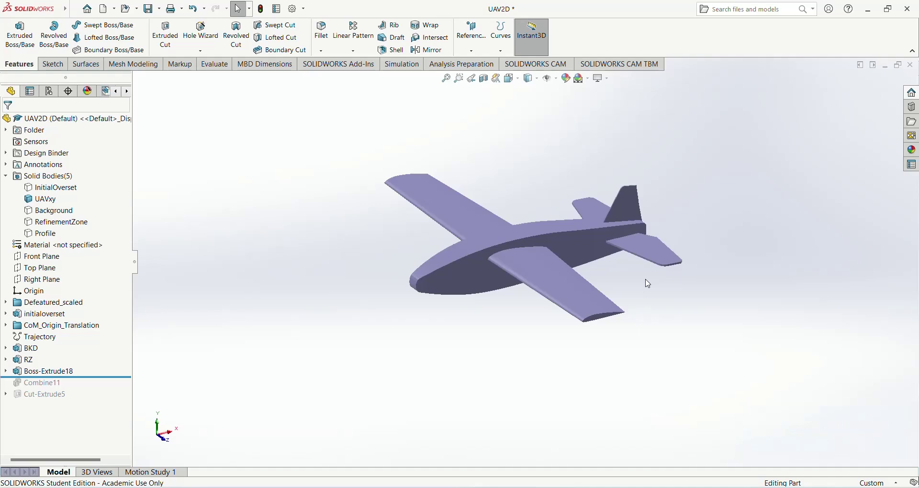
middle_drag(648, 284, 609, 280)
scroll(530, 240, down, 2)
middle_drag(538, 265, 571, 286)
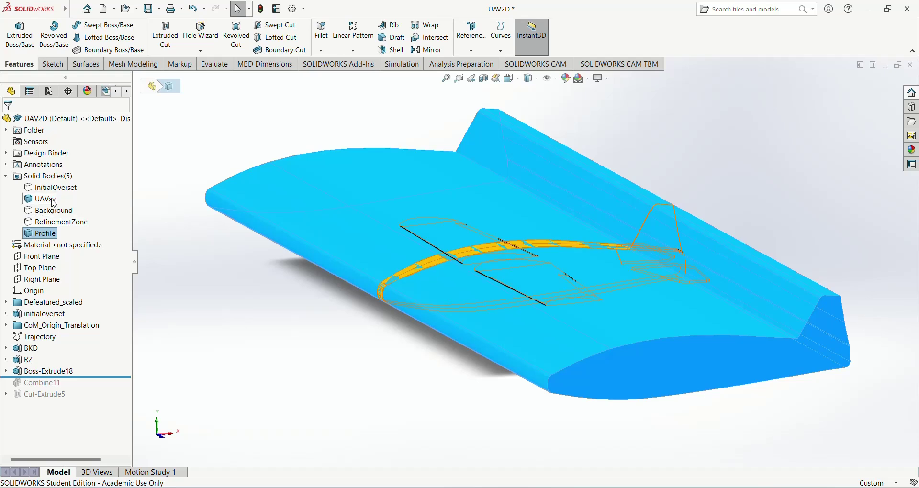
click(42, 199)
click(657, 171)
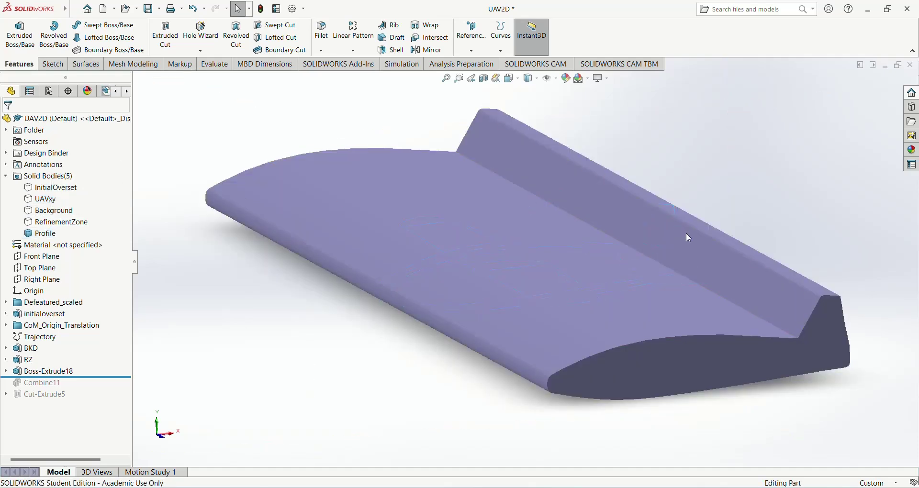
Examine the side profile of the extruded Profile body in the front view
scroll(686, 232, up, 4)
middle_drag(612, 322, 602, 293)
click(564, 260)
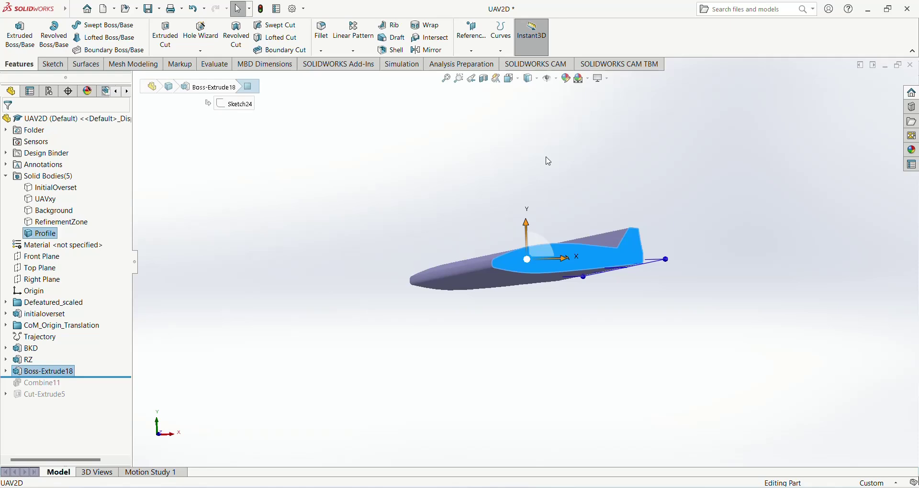
click(509, 79)
click(465, 330)
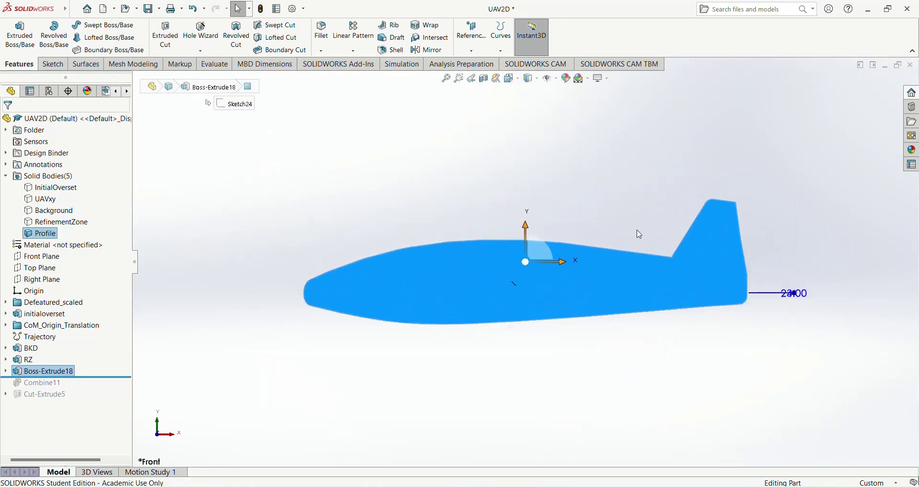
click(630, 227)
middle_drag(630, 227, 626, 295)
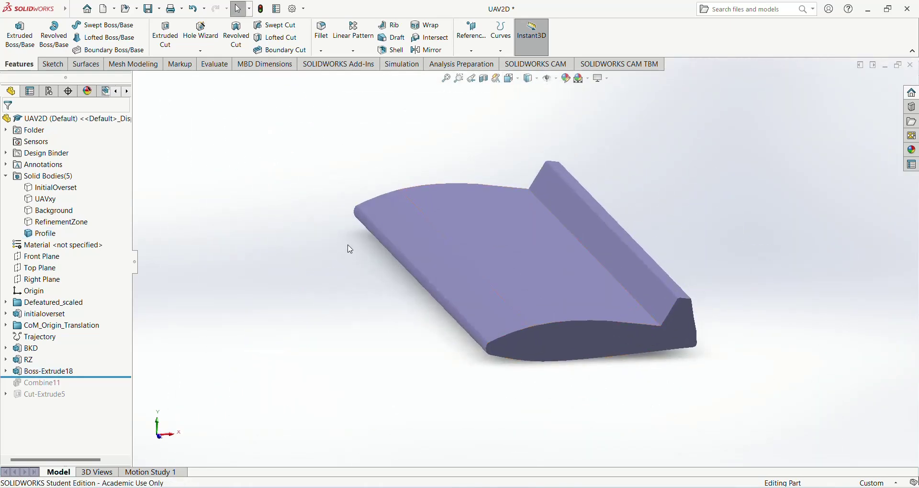
Show the InitialOverset solid body together with the Profile body
click(72, 187)
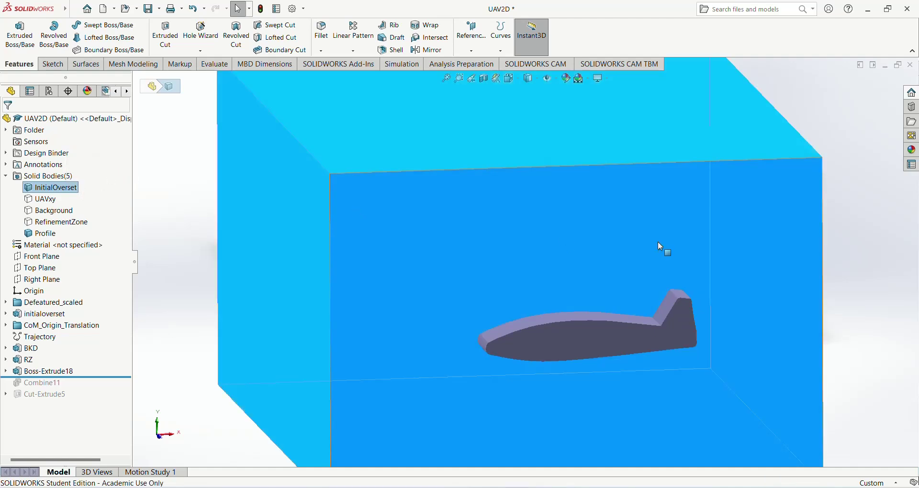
scroll(658, 241, up, 5)
click(718, 246)
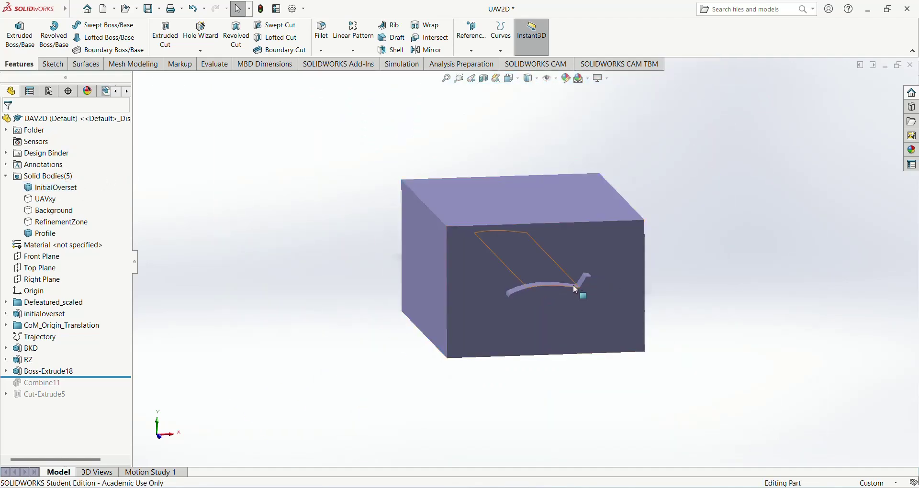
middle_drag(573, 285, 596, 320)
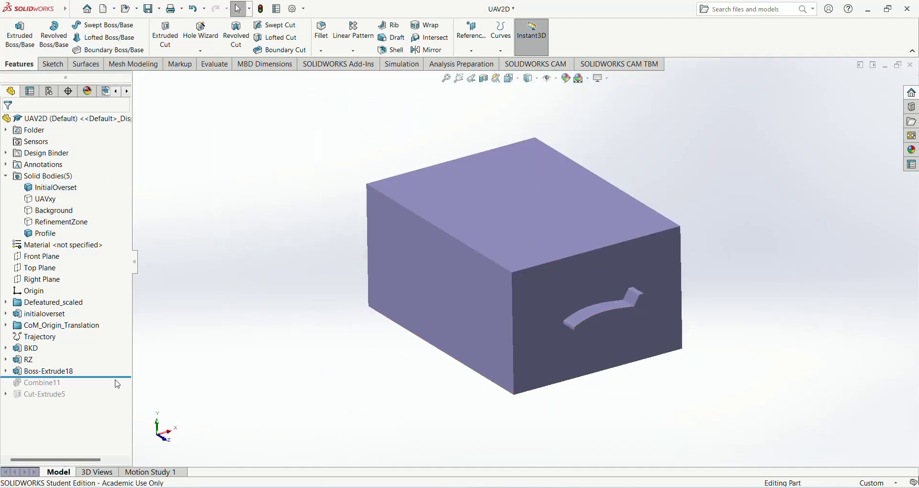
Roll the feature history forward to include Combine11 and inspect the aircraft-shaped cavity through the box
drag(120, 378, 117, 389)
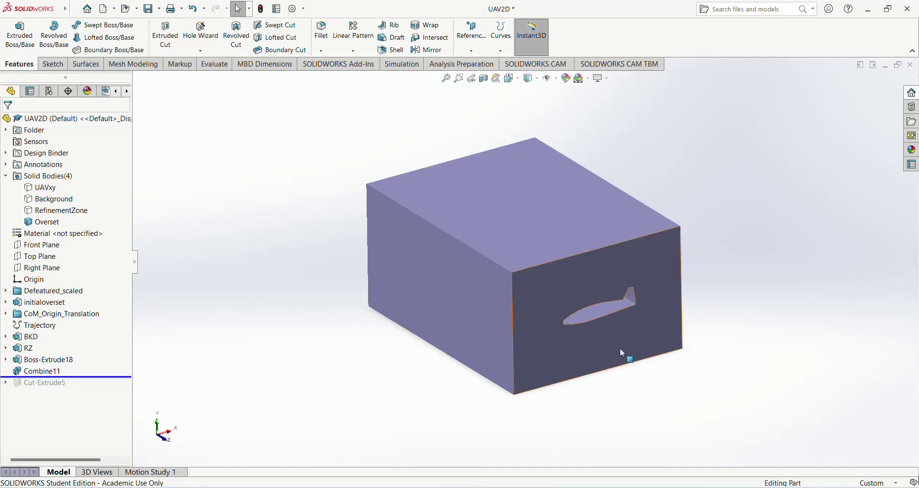
scroll(622, 348, down, 3)
scroll(546, 225, up, 4)
middle_drag(544, 211, 550, 243)
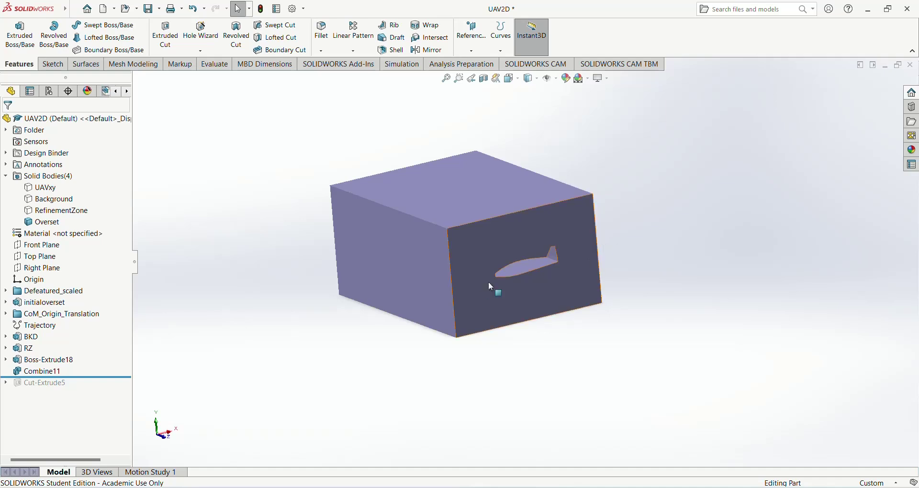
click(496, 256)
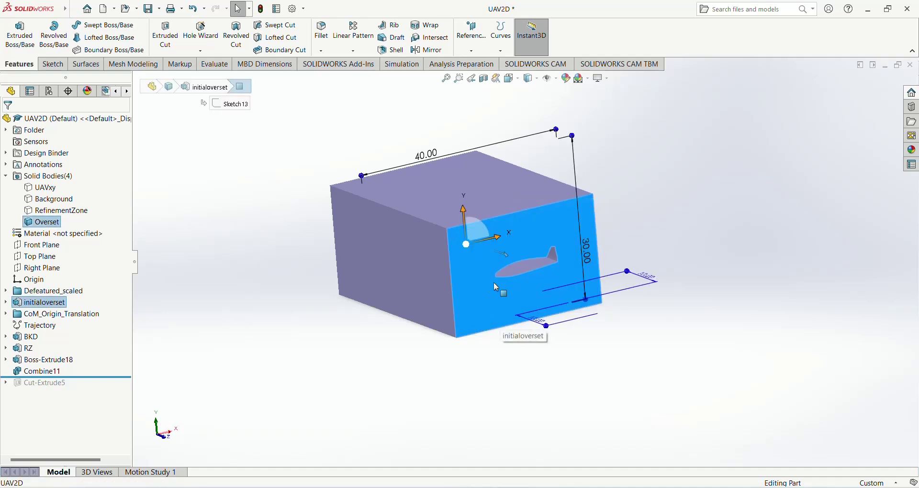
mouse_move(449, 284)
middle_down()
mouse_move(450, 205)
mouse_move(492, 149)
mouse_move(641, 293)
middle_up()
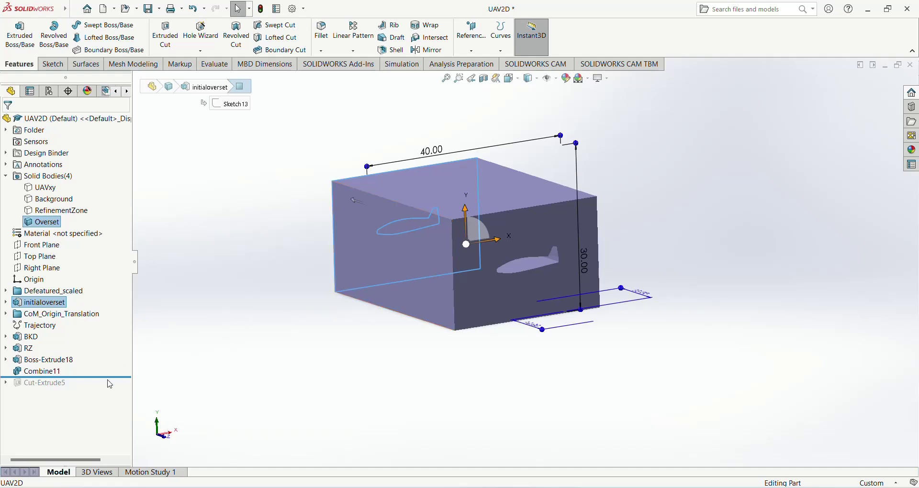
Roll the feature history forward to include Cut-Extrude5 and inspect the back face of the cut box
drag(111, 378, 112, 386)
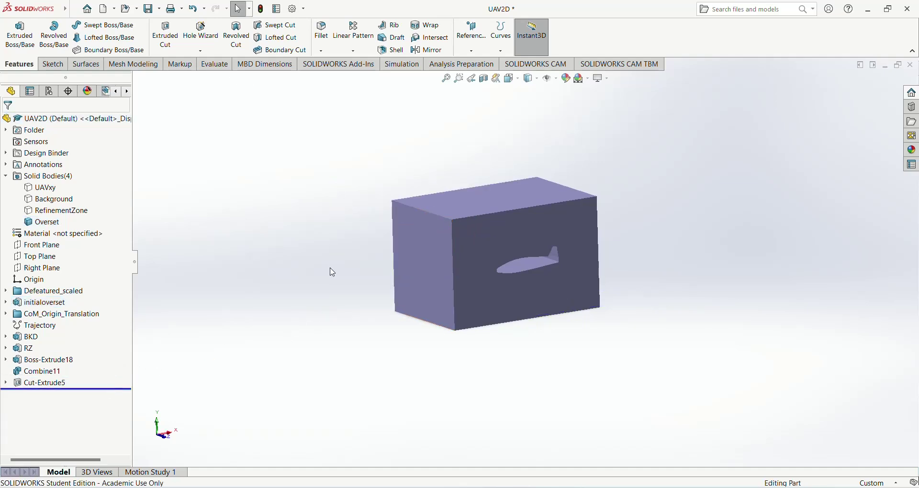
middle_drag(334, 273, 472, 228)
click(472, 230)
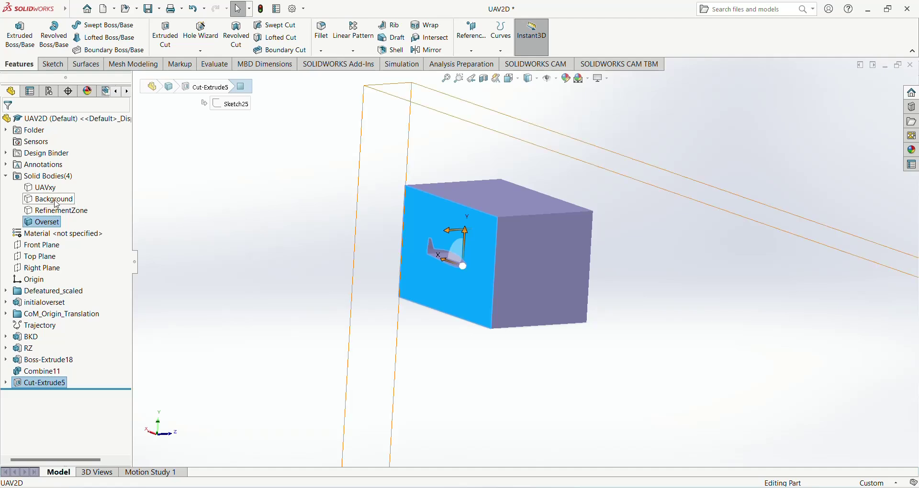
Examine the Overset box against the Front Plane and from the cavity side
click(49, 246)
scroll(445, 213, up, 5)
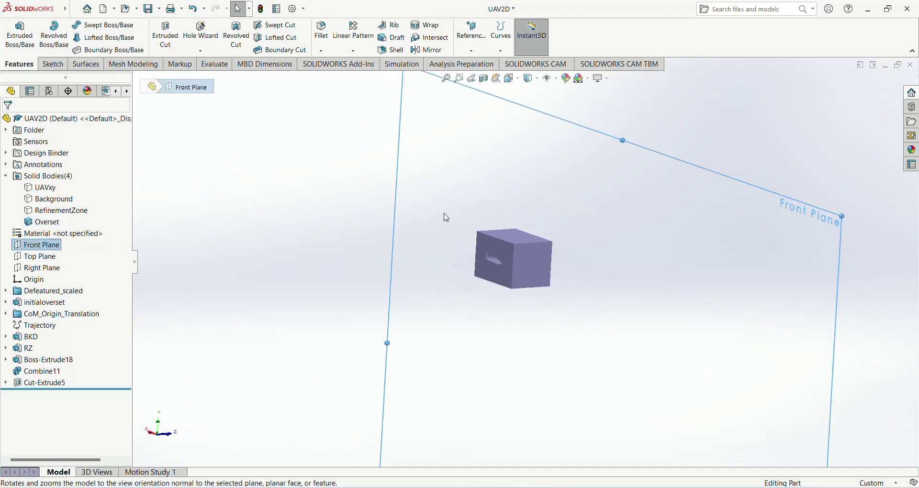
middle_drag(447, 218, 485, 233)
scroll(519, 245, down, 6)
scroll(519, 246, up, 2)
scroll(490, 302, down, 3)
click(316, 230)
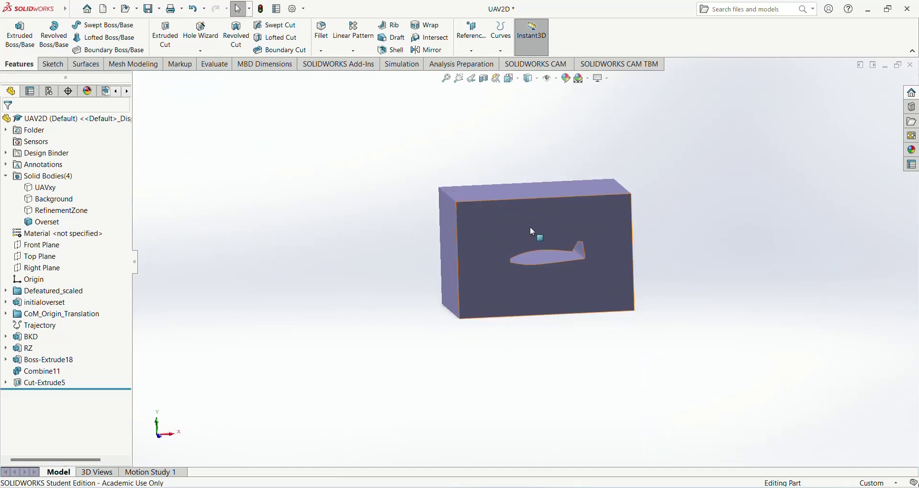
scroll(530, 226, up, 5)
scroll(547, 283, up, 1)
scroll(484, 324, down, 1)
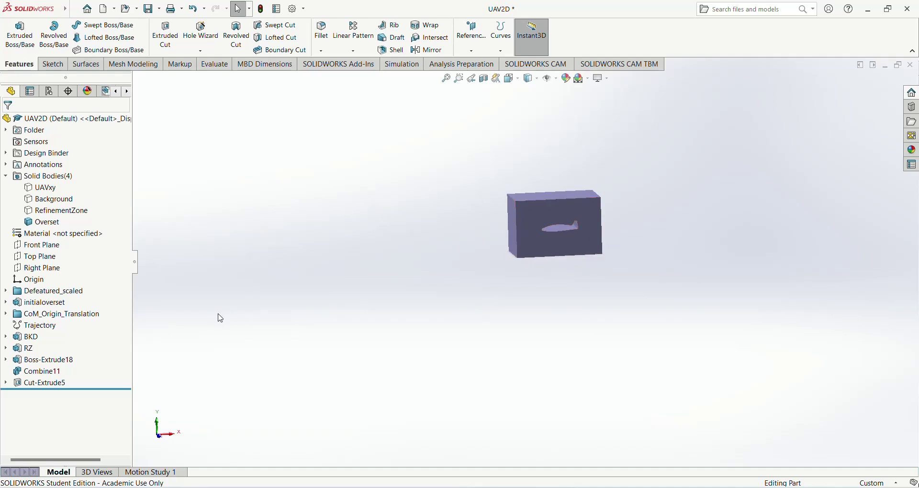
Show the Trajectory curve that starts at the Overset box and check its full course
click(48, 326)
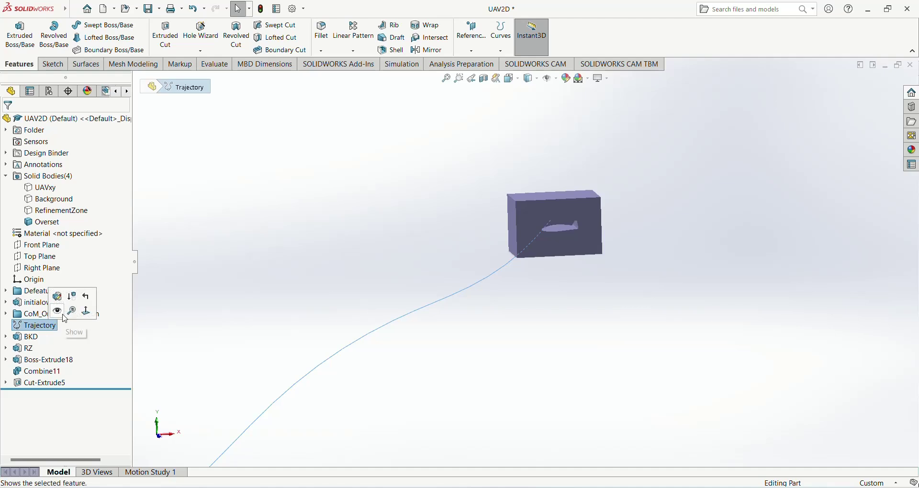
scroll(542, 295, up, 1)
click(538, 297)
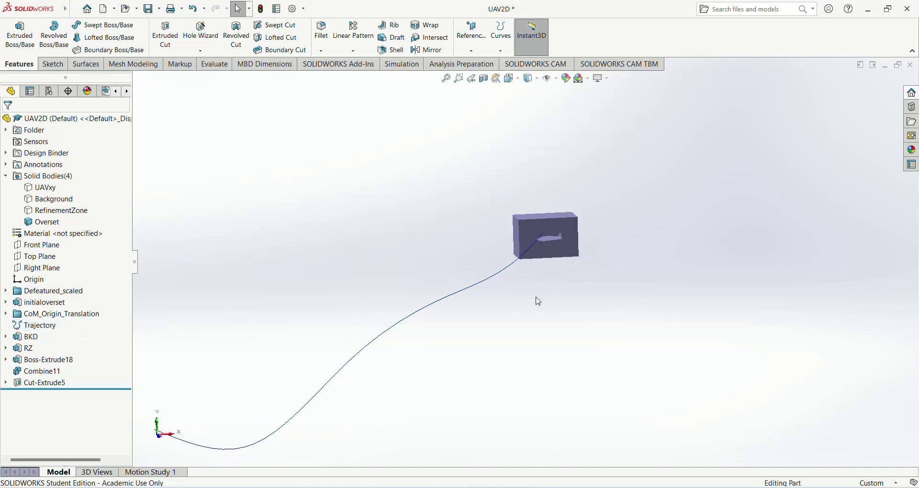
scroll(537, 300, up, 3)
scroll(334, 386, down, 2)
scroll(606, 236, down, 1)
Look up the Curve Through XYZ Points command among the curve creation commands
middle_drag(597, 235, 609, 209)
click(501, 34)
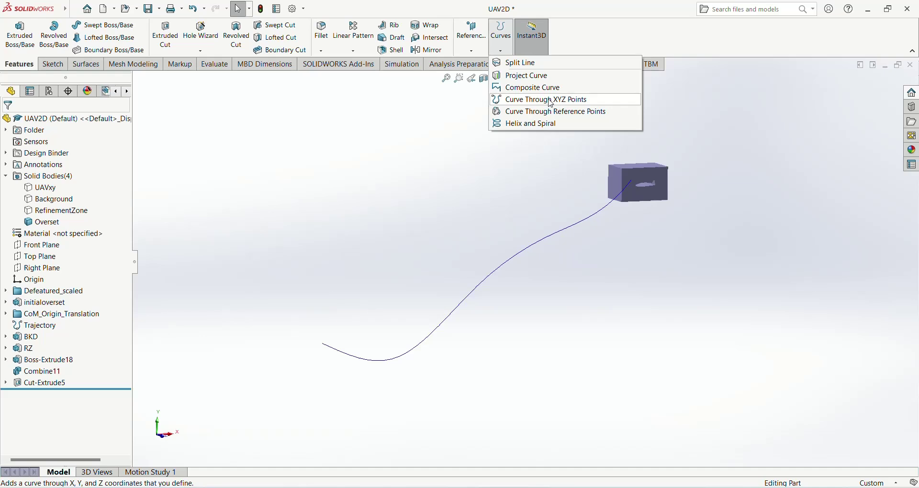
click(574, 255)
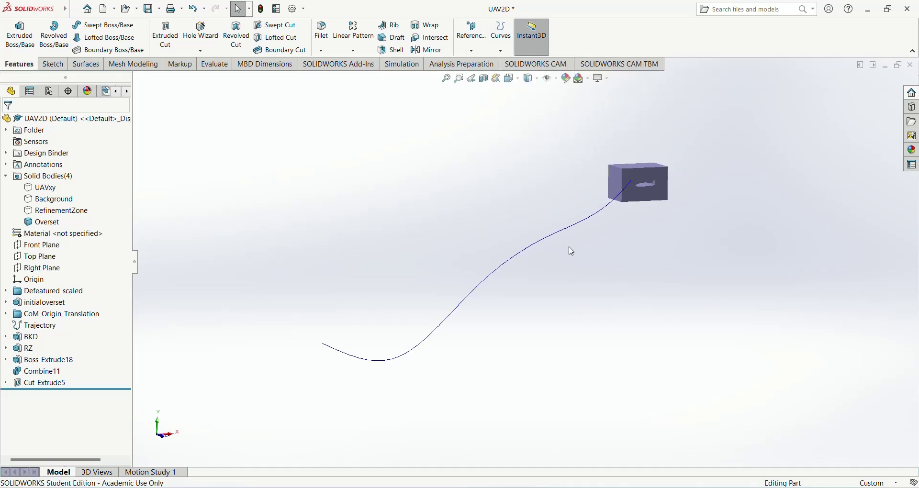
Examine the position of the Overset box relative to the Trajectory curve from several angles
middle_drag(573, 252, 585, 257)
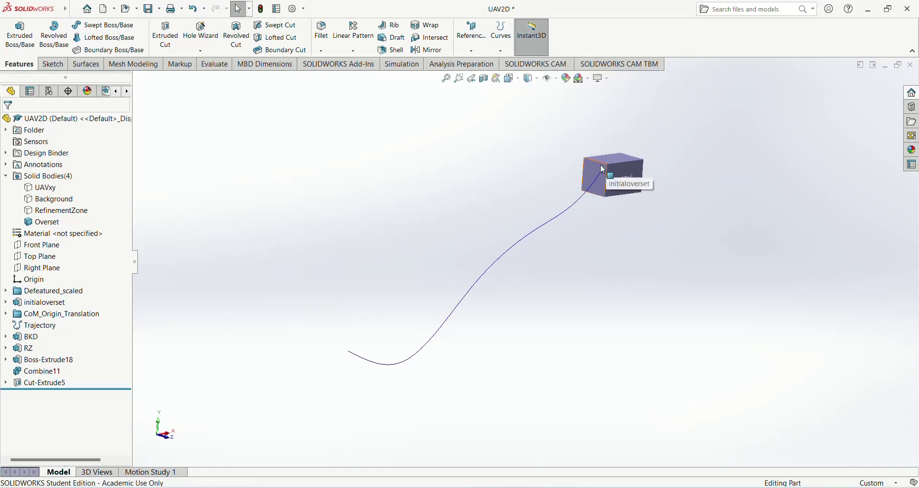
scroll(601, 166, down, 5)
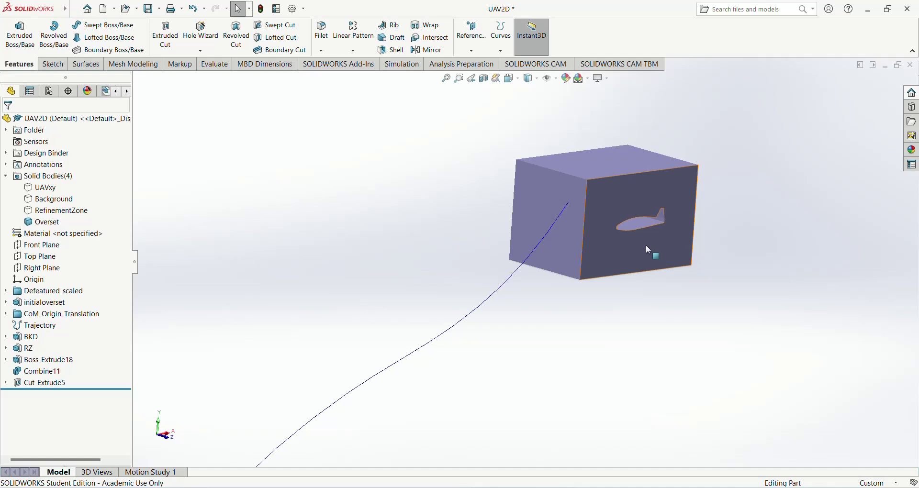
middle_drag(630, 228, 611, 215)
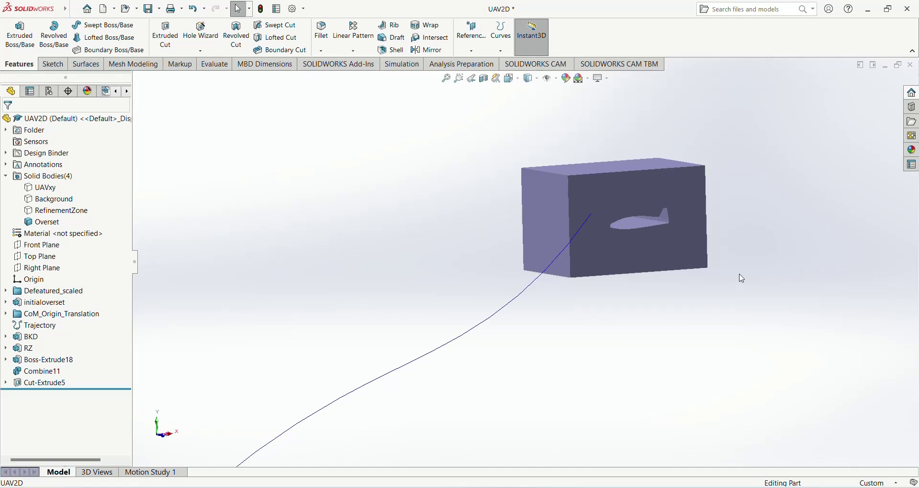
mouse_move(671, 291)
middle_down()
mouse_move(681, 282)
mouse_move(678, 298)
middle_up()
scroll(656, 183, up, 2)
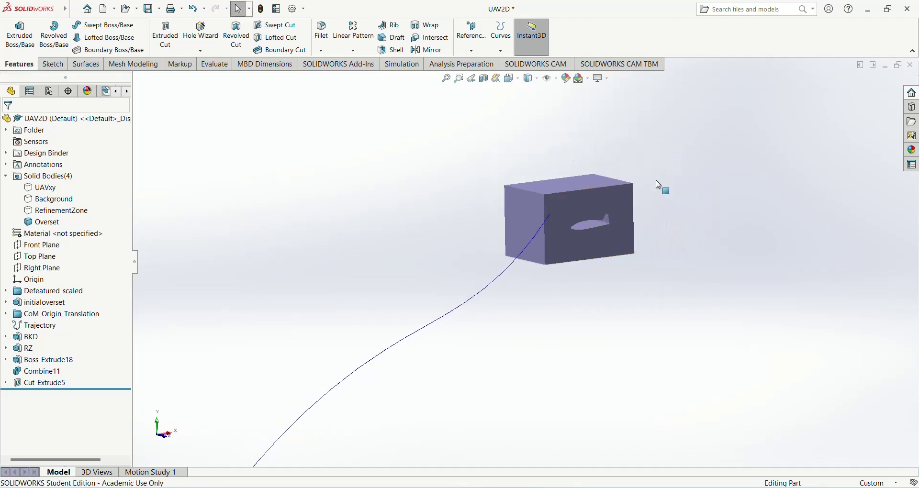
scroll(576, 194, down, 2)
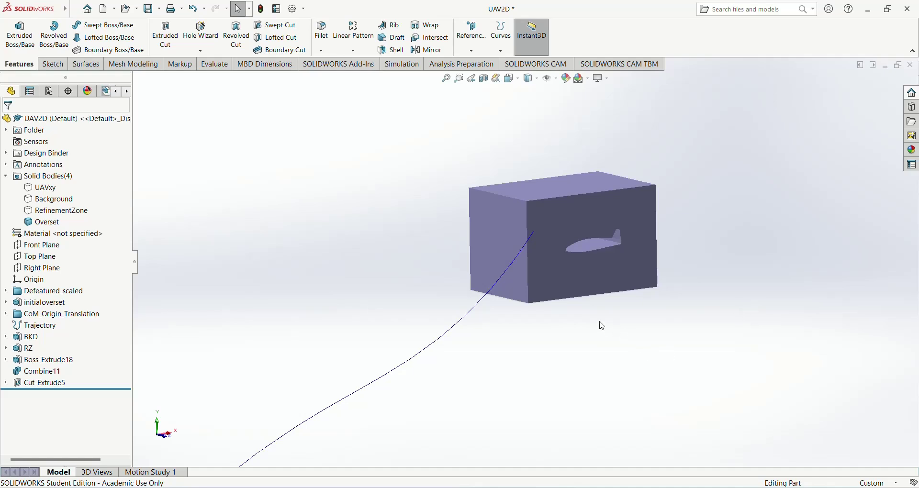
middle_drag(602, 327, 688, 312)
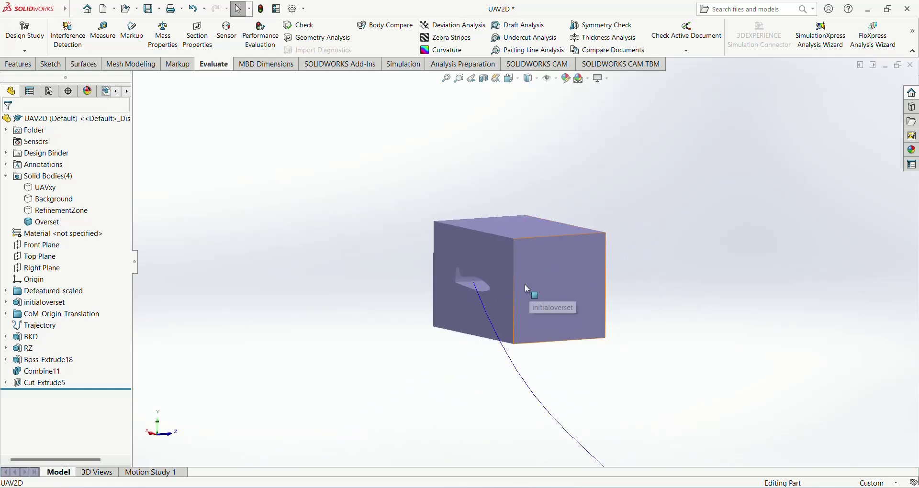
Check the coordinates of the Trajectory curve's start point at the aircraft cavity
scroll(484, 262, down, 3)
middle_drag(531, 308, 592, 304)
click(440, 313)
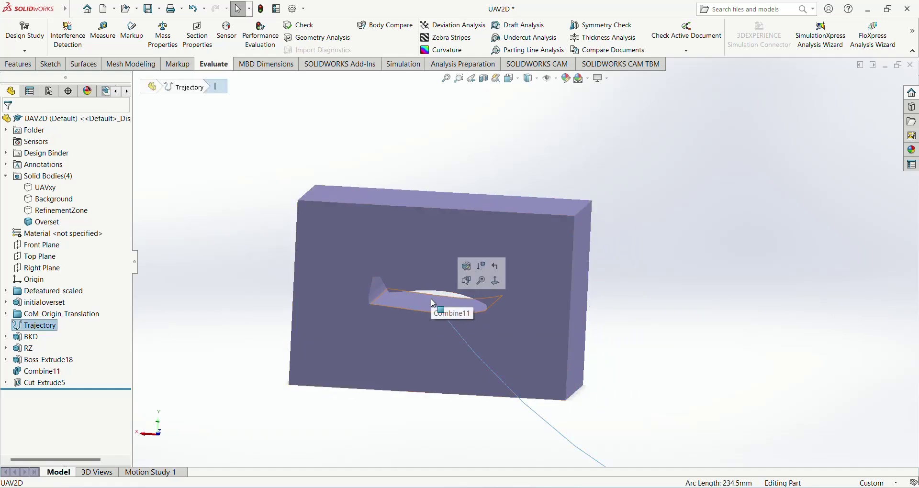
key(Escape)
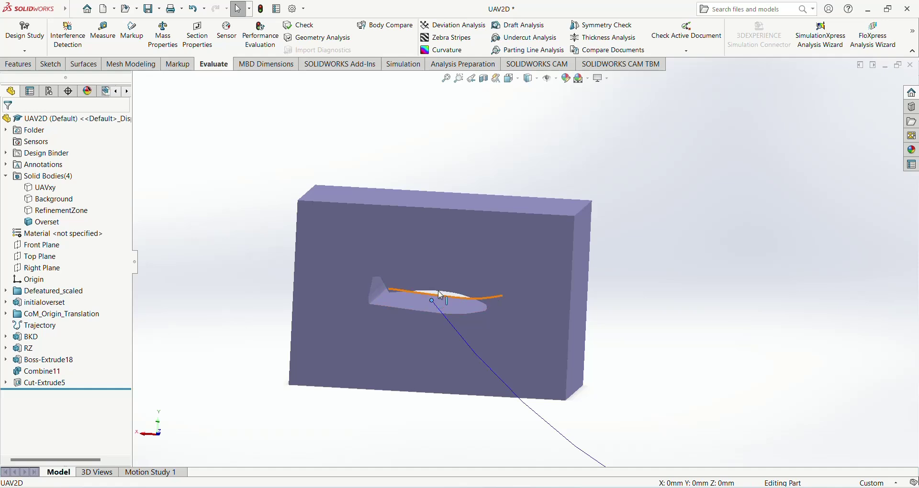
mouse_move(675, 487)
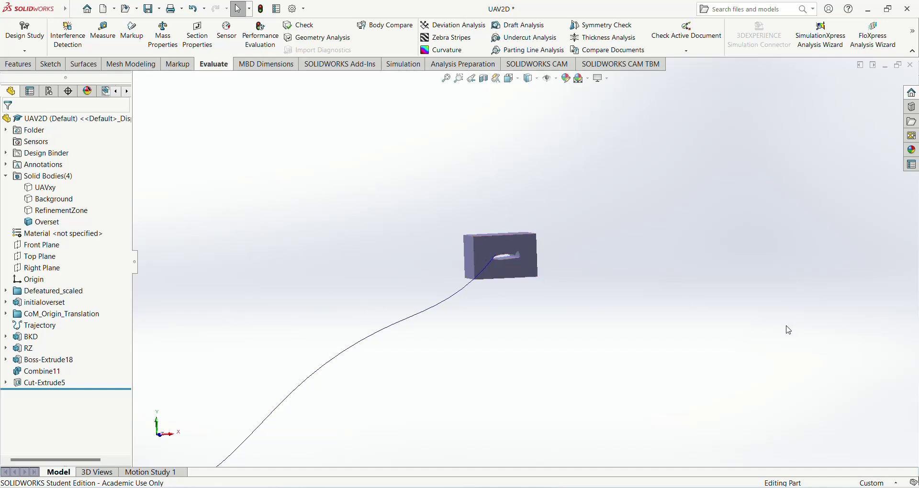
Show the Background solid body that encloses the Overset box and the whole Trajectory curve
scroll(633, 293, down, 2)
scroll(316, 222, down, 2)
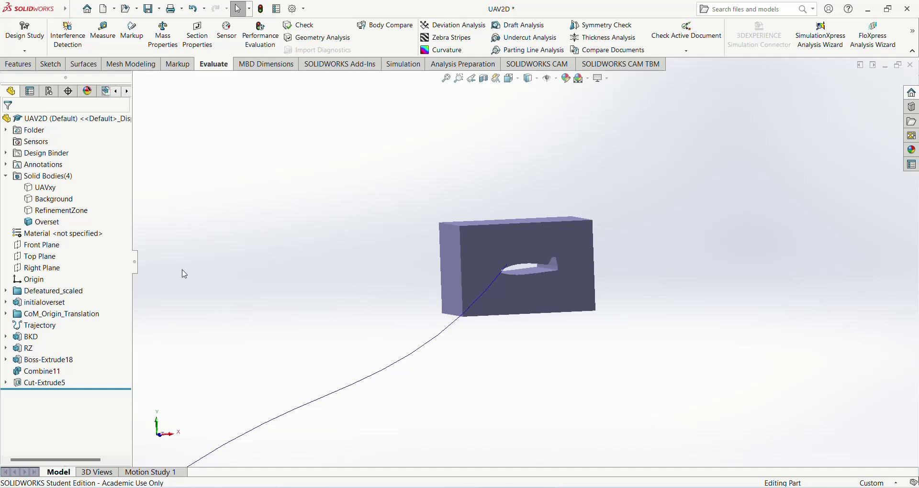
scroll(408, 254, up, 10)
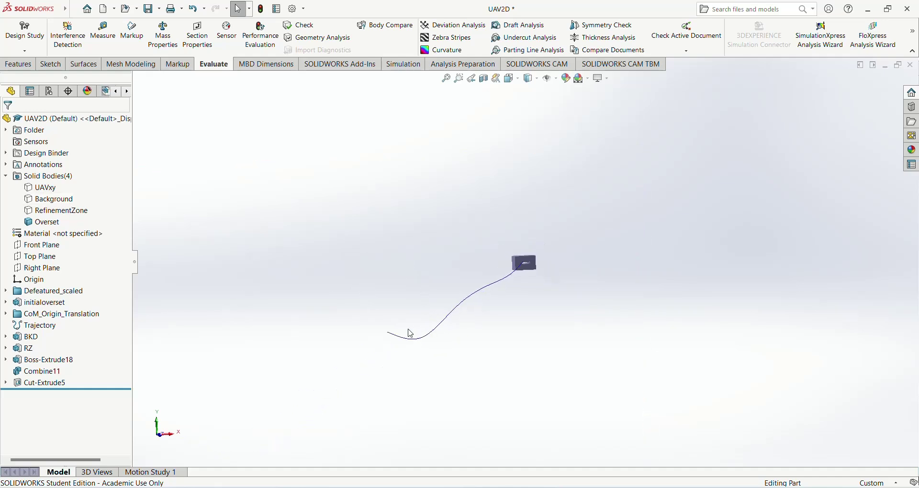
scroll(392, 348, down, 3)
click(65, 200)
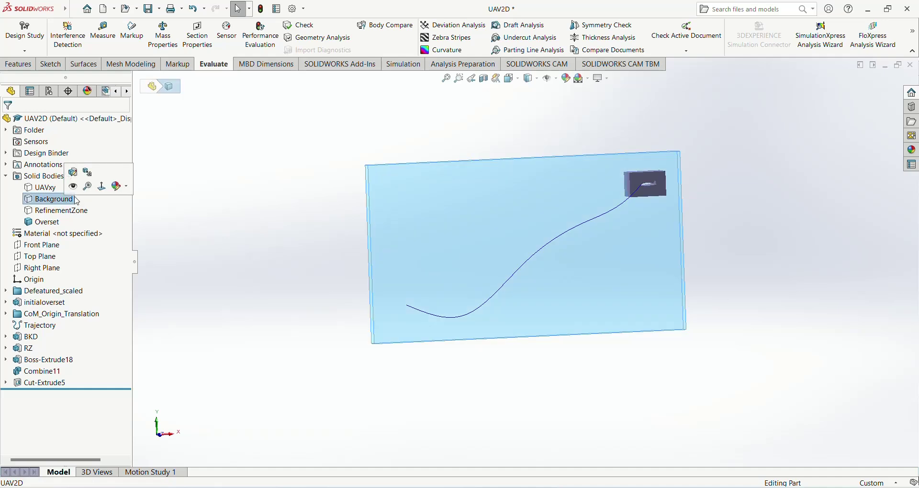
click(72, 185)
click(771, 287)
middle_drag(675, 291, 667, 281)
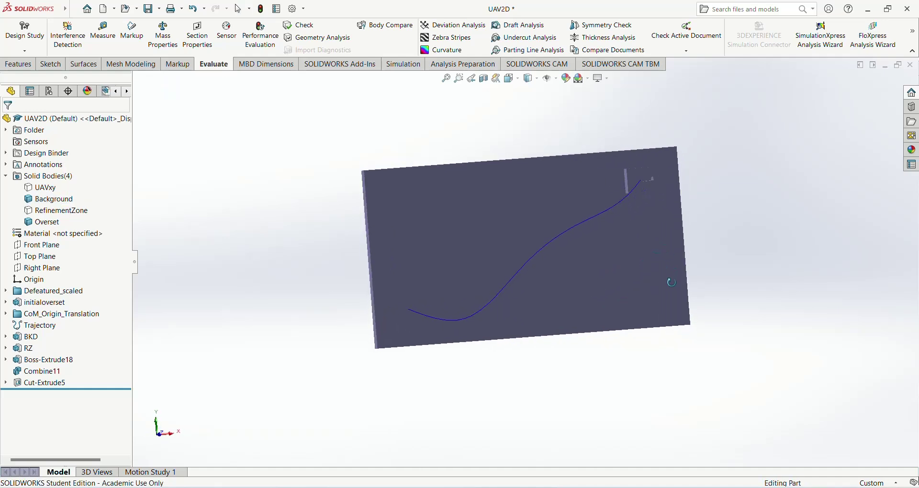
Examine the Background and Overset faces with their sketch dimensions in the front view
click(645, 261)
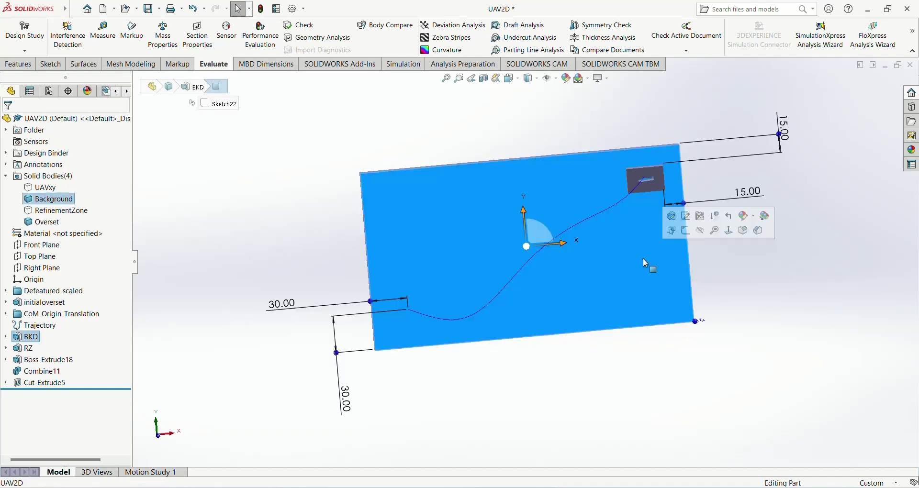
click(659, 184)
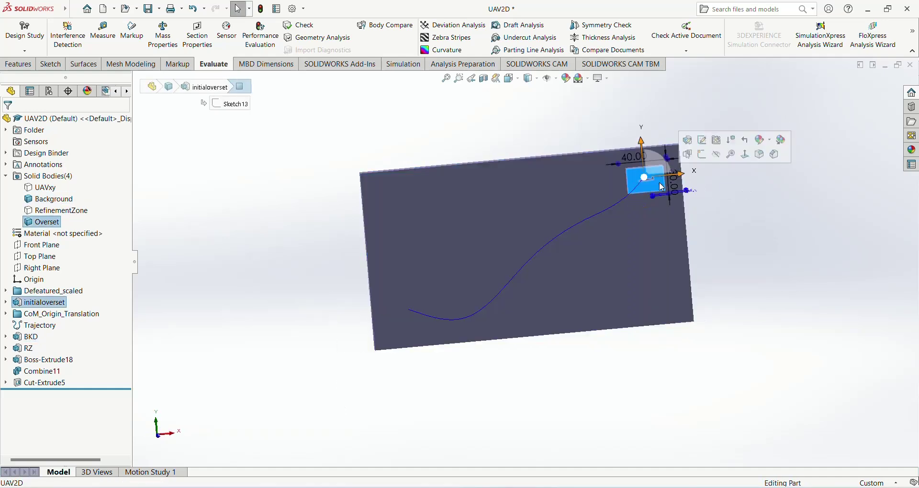
click(512, 78)
click(471, 316)
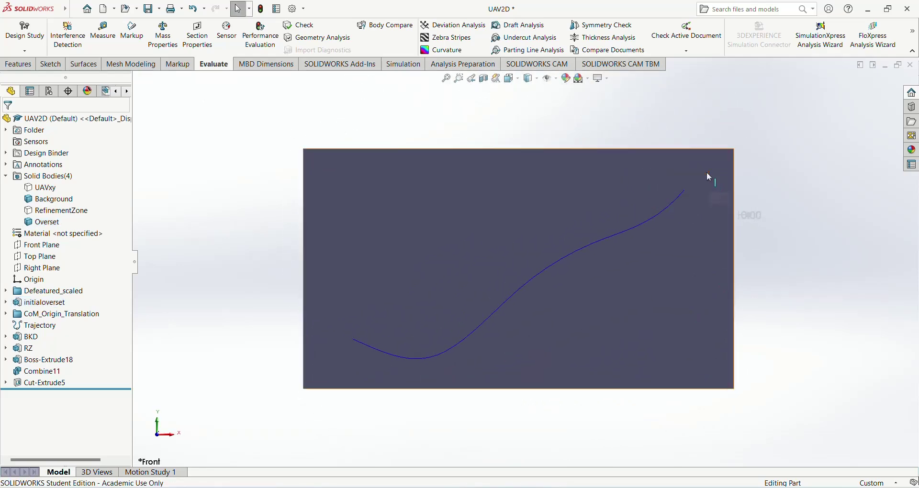
click(704, 189)
click(502, 215)
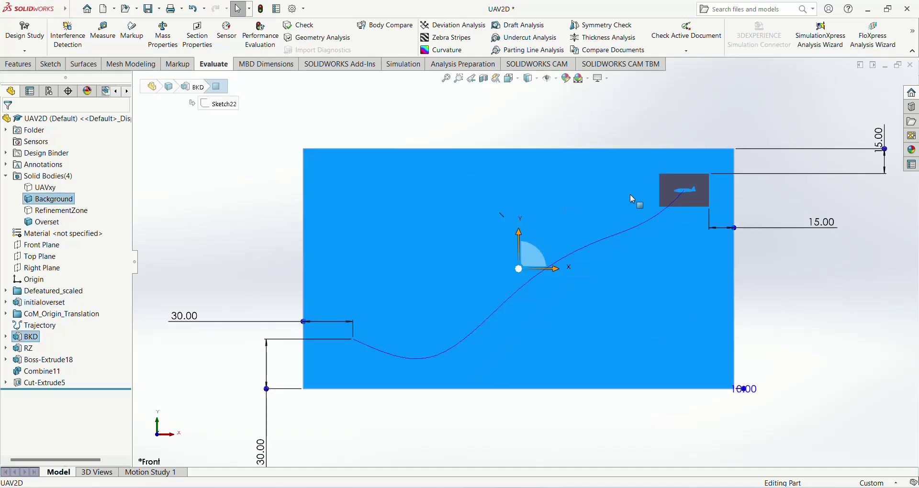
click(681, 190)
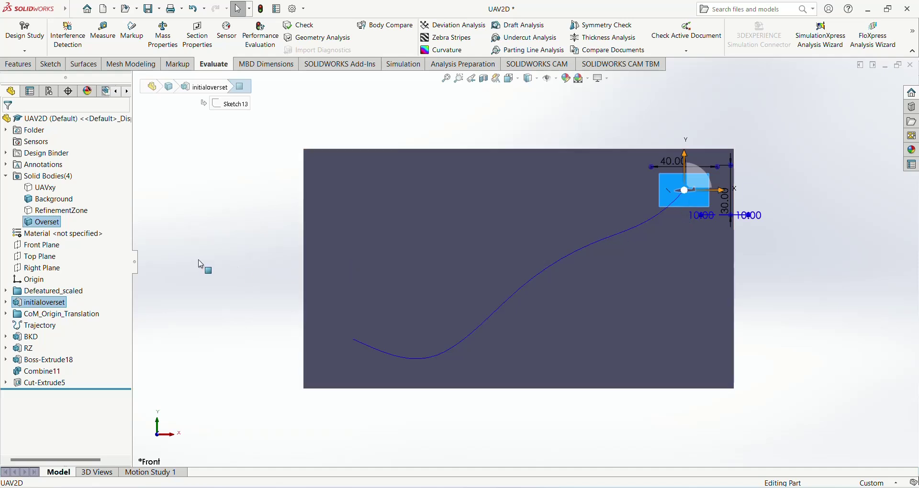
Show the RefinementZone solid body and examine how it lies across the Background body and along the Trajectory curve
click(55, 210)
click(71, 201)
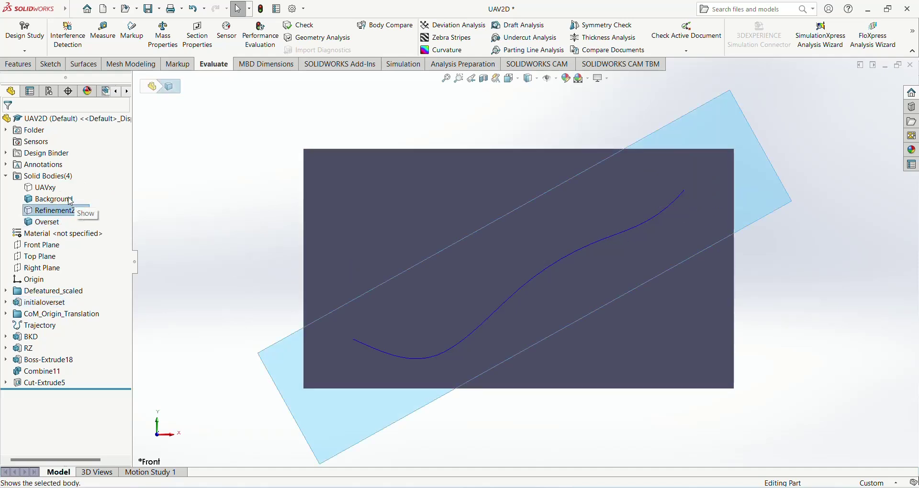
click(806, 252)
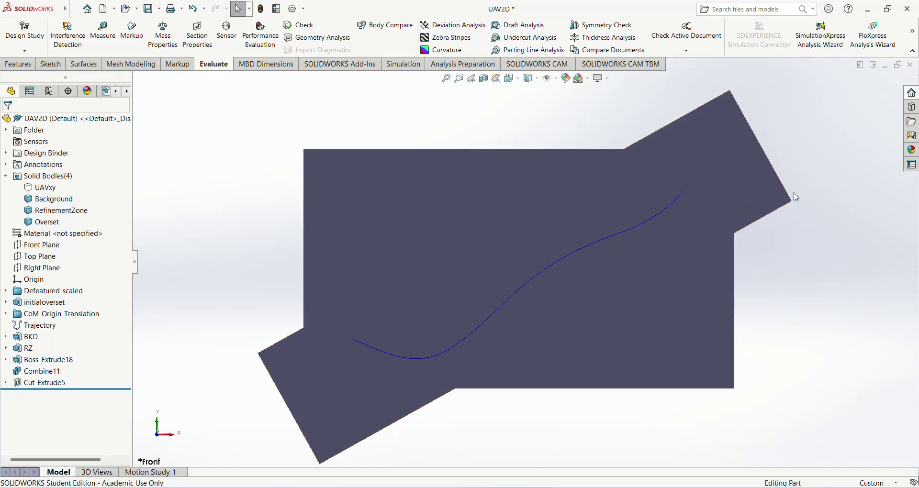
middle_drag(796, 197, 749, 259)
click(716, 142)
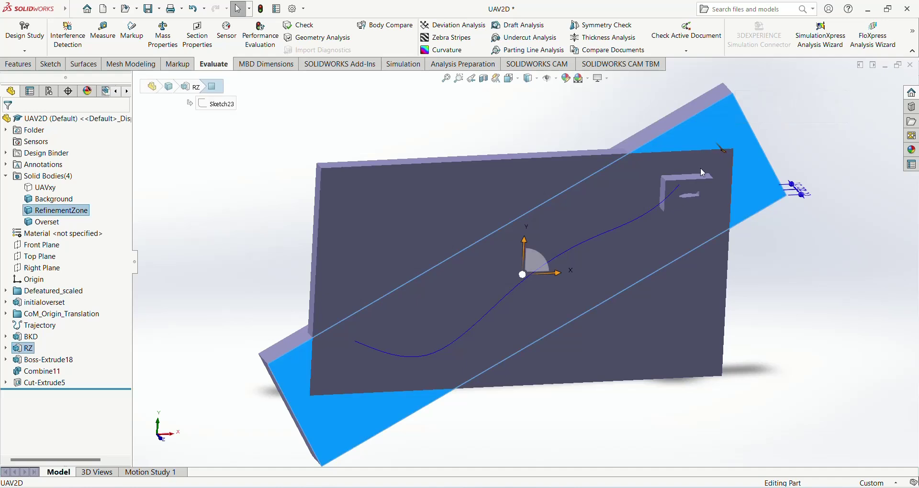
key(z)
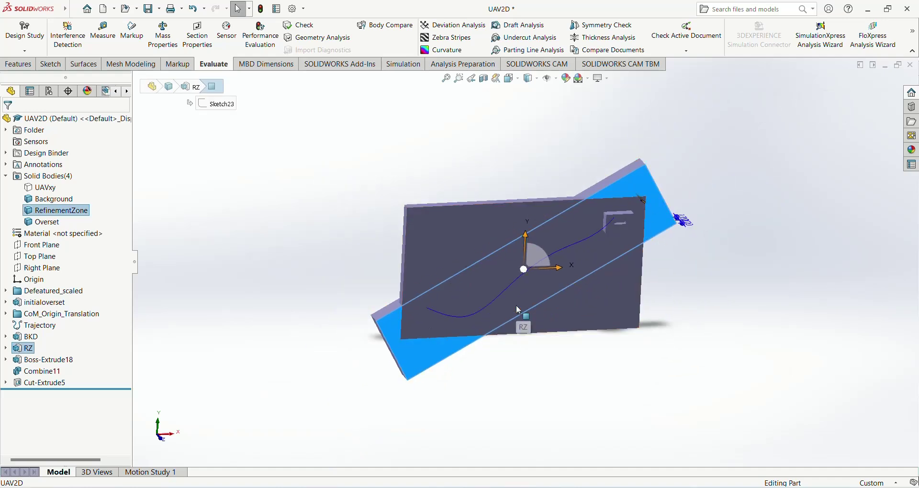
scroll(588, 228, down, 3)
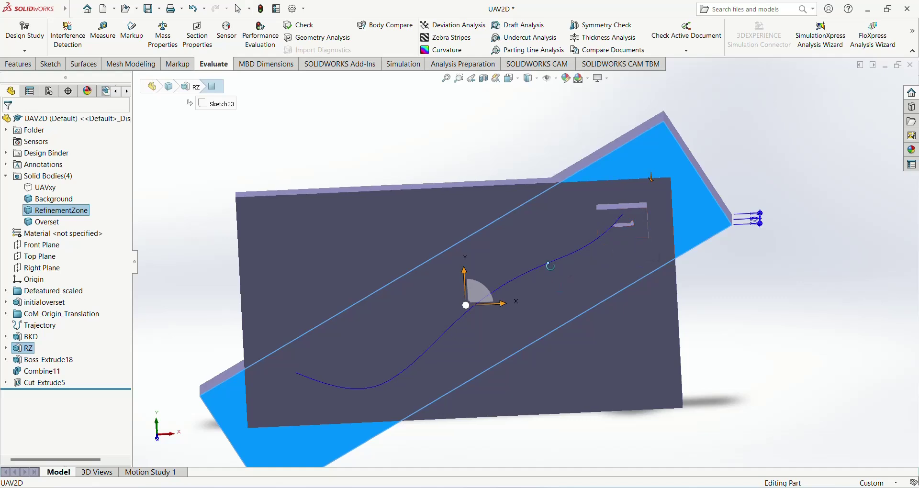
key(f)
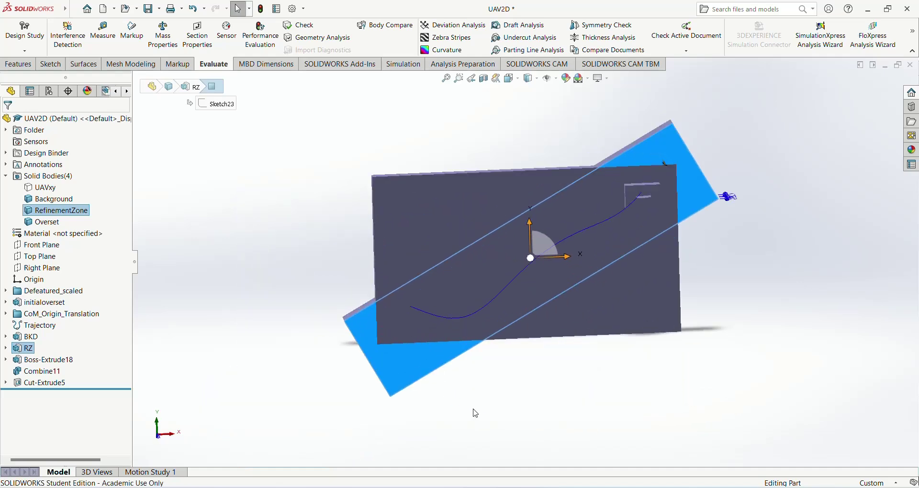
click(475, 413)
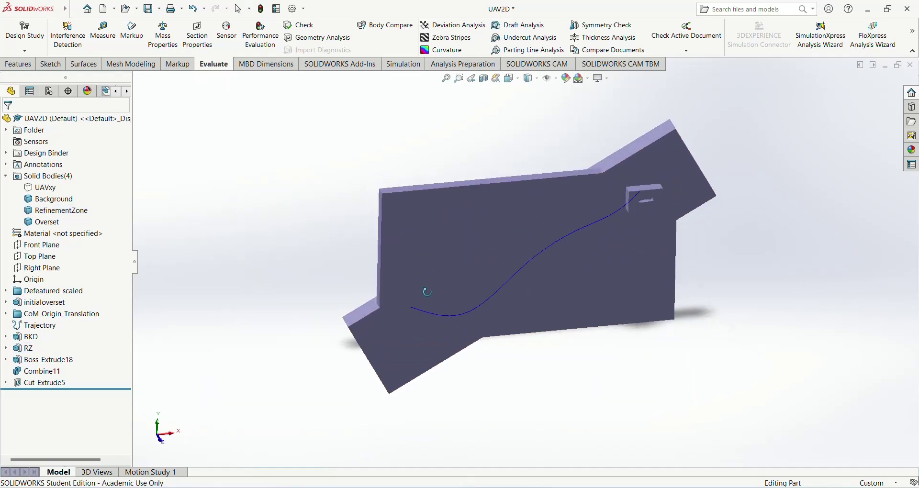
Set the display style to Hidden Lines Visible and inspect the Overset box and Trajectory curve inside the RefinementZone
click(530, 78)
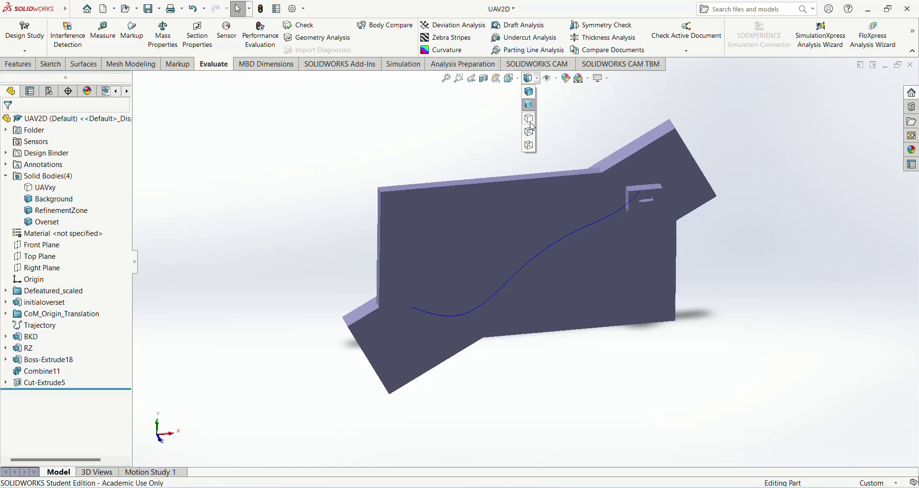
click(530, 131)
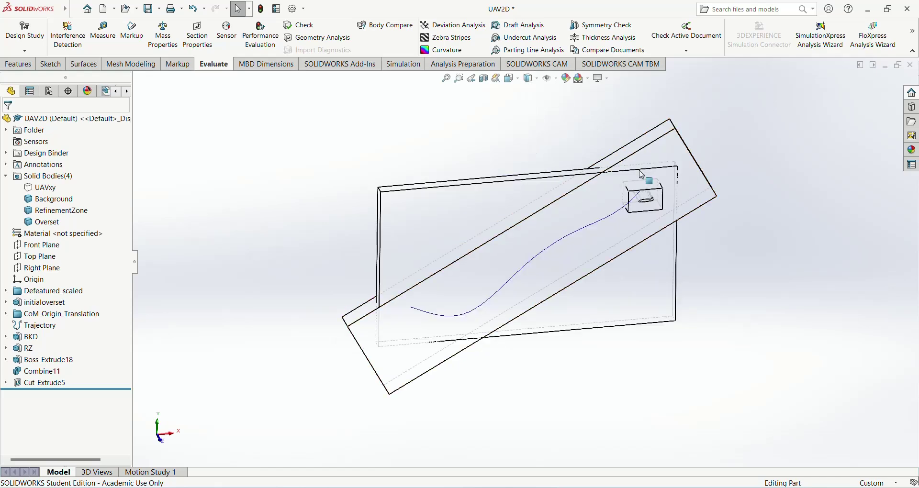
scroll(639, 204, down, 5)
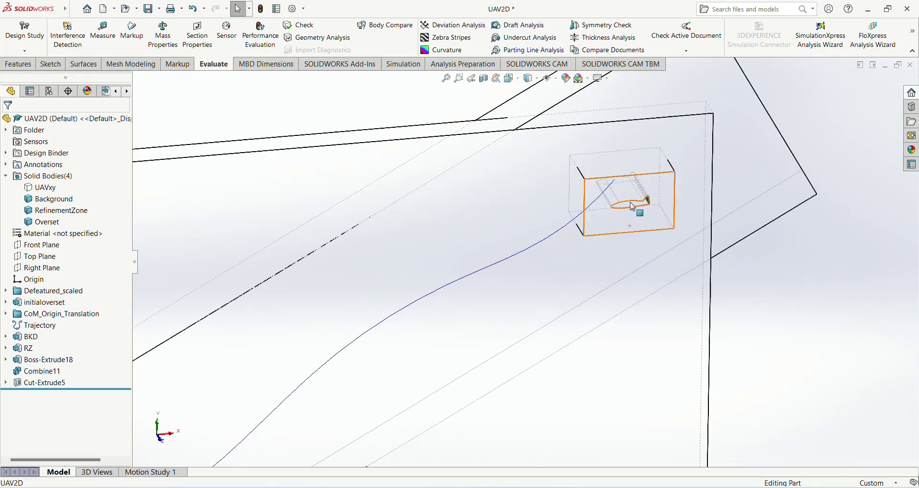
scroll(601, 205, up, 3)
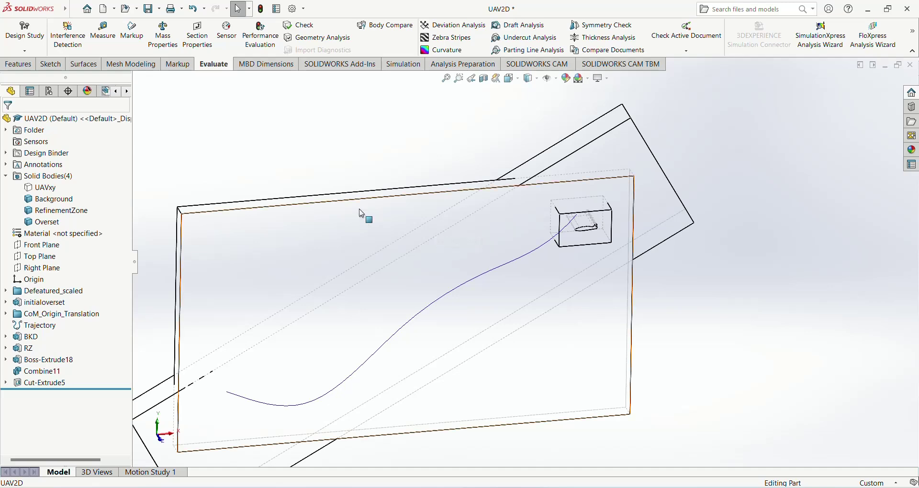
click(614, 143)
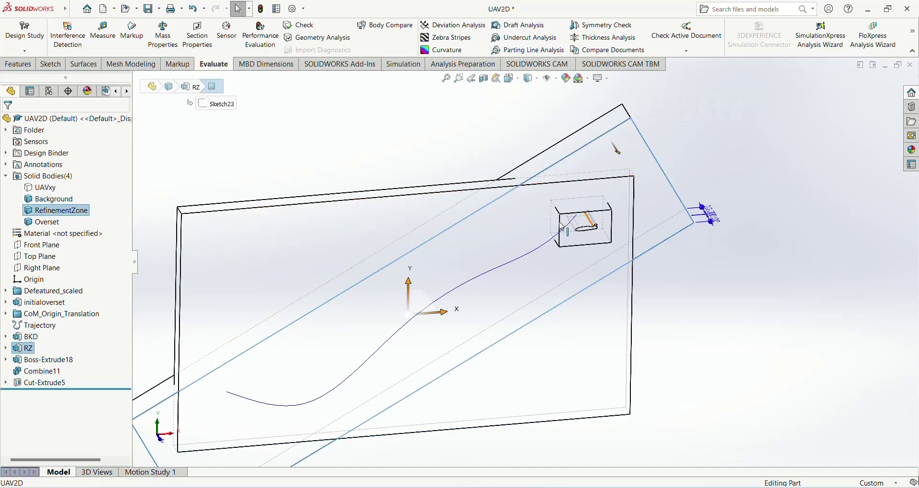
scroll(632, 196, up, 4)
click(755, 288)
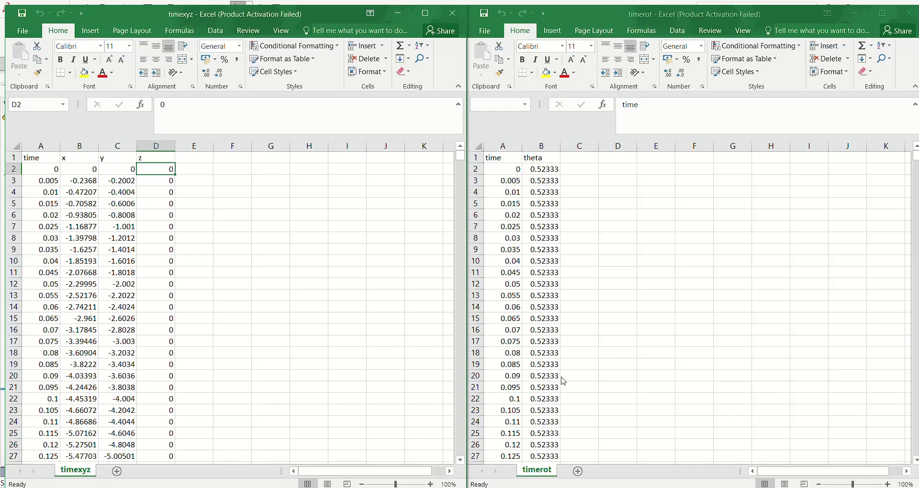
Switch to the timexyz sheet in Excel and review its time, x, y and z columns through the last row
click(317, 307)
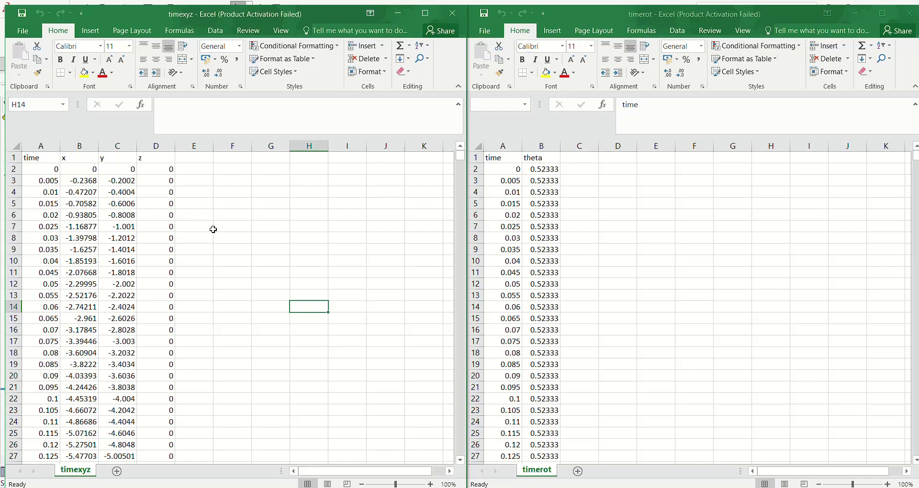
click(639, 289)
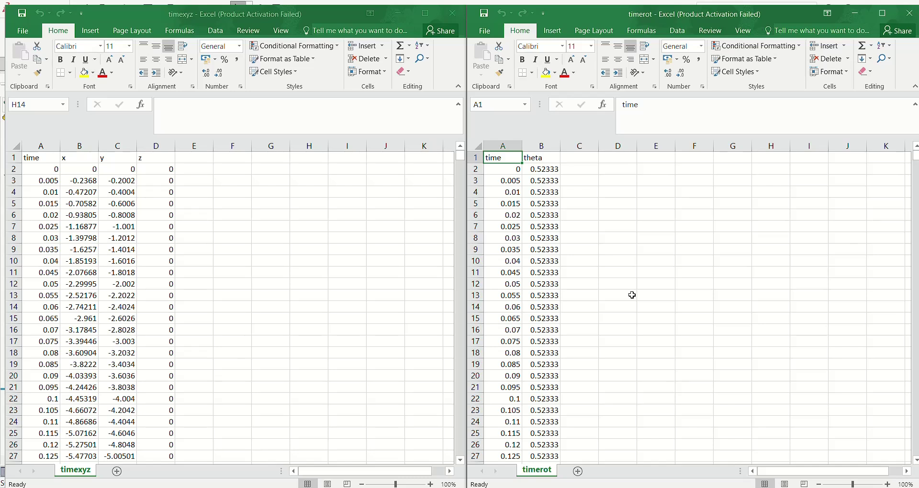
click(196, 257)
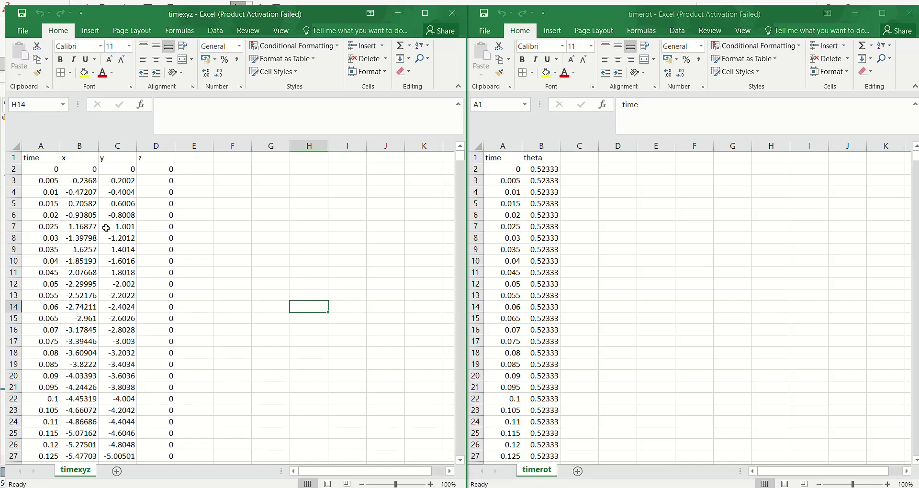
scroll(107, 229, down, 1)
scroll(60, 189, up, 1)
scroll(283, 193, down, 3)
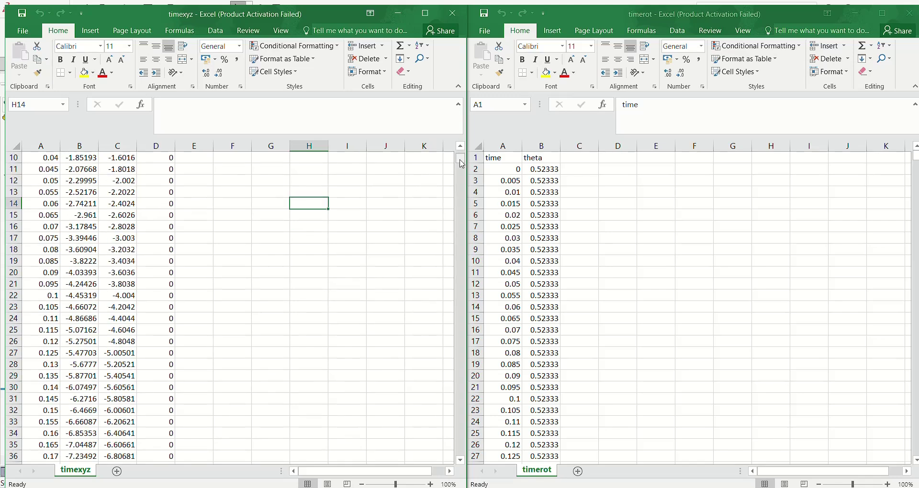
drag(460, 159, 446, 478)
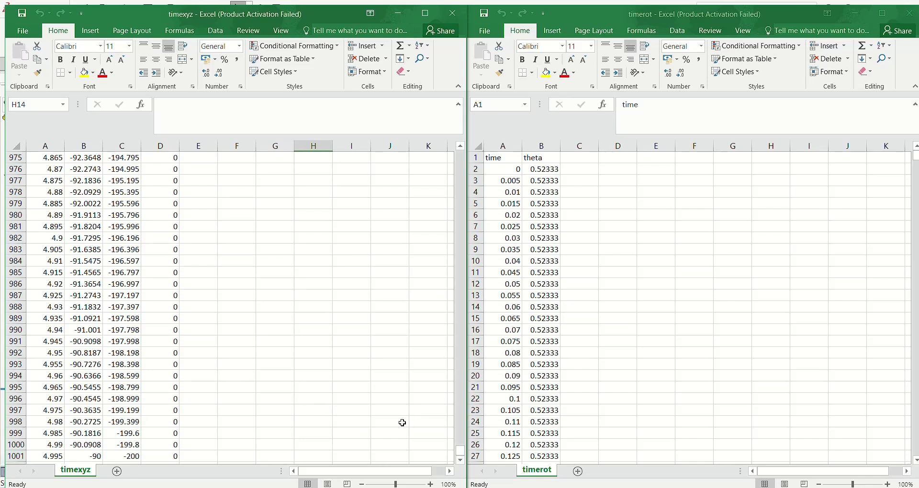
Review the time and theta columns of the timerot sheet from the first row through the last
click(628, 215)
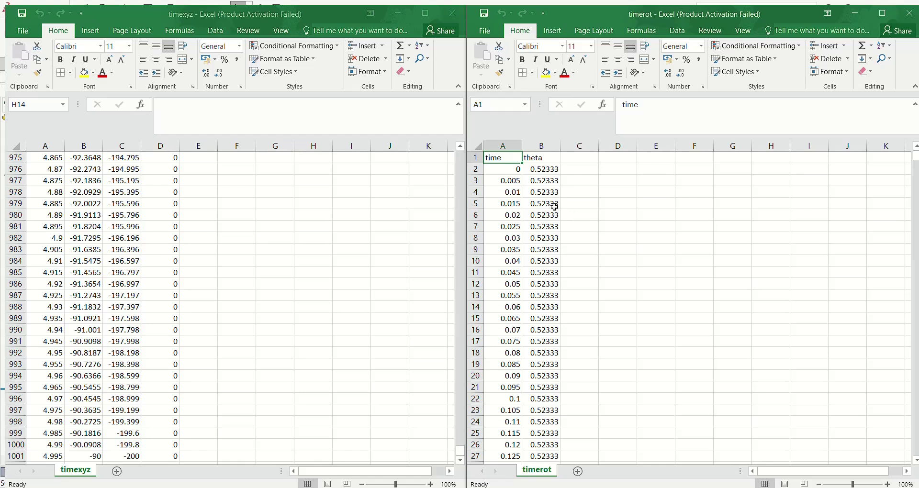
click(594, 192)
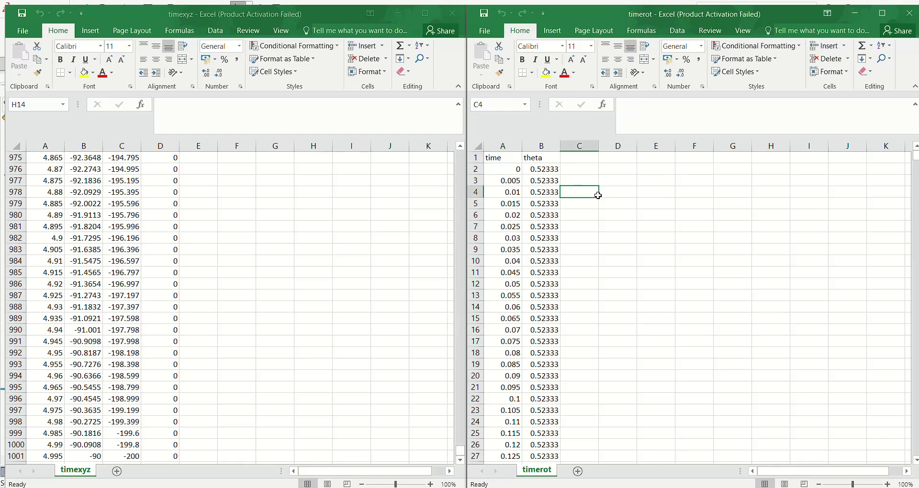
click(679, 216)
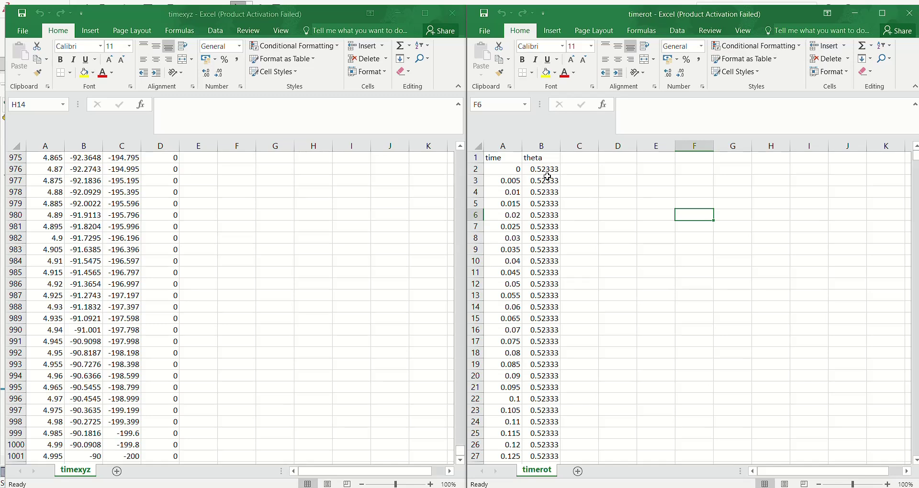
scroll(551, 182, down, 2)
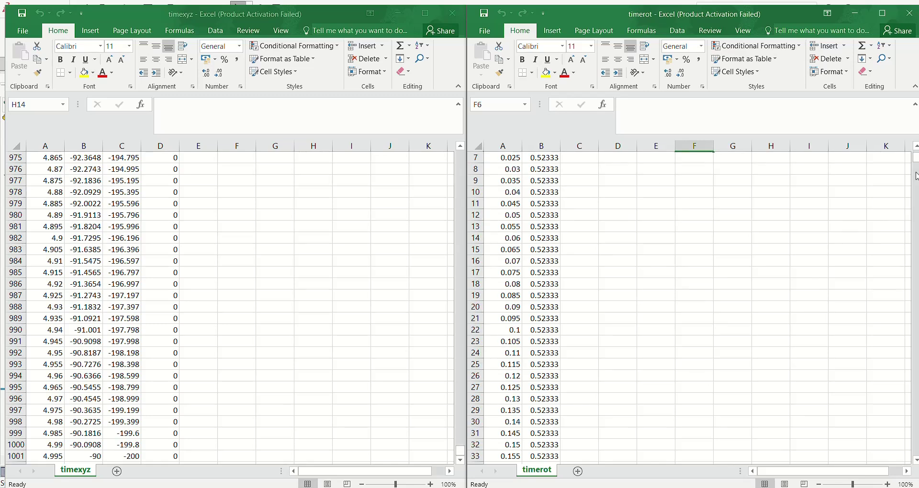
drag(915, 176, 916, 354)
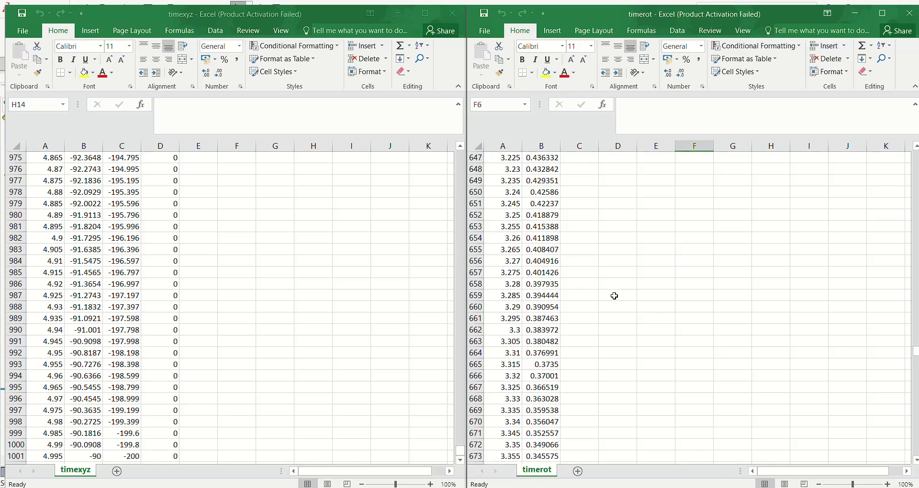
scroll(546, 283, down, 20)
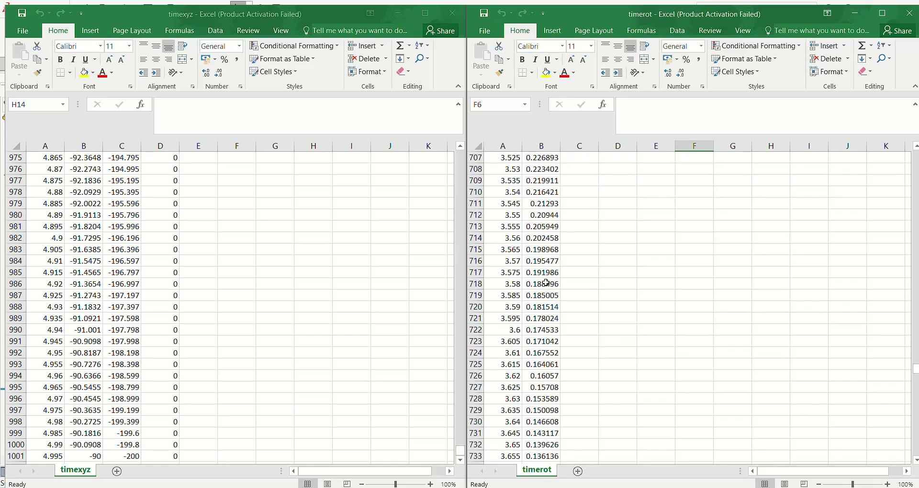
scroll(545, 283, down, 18)
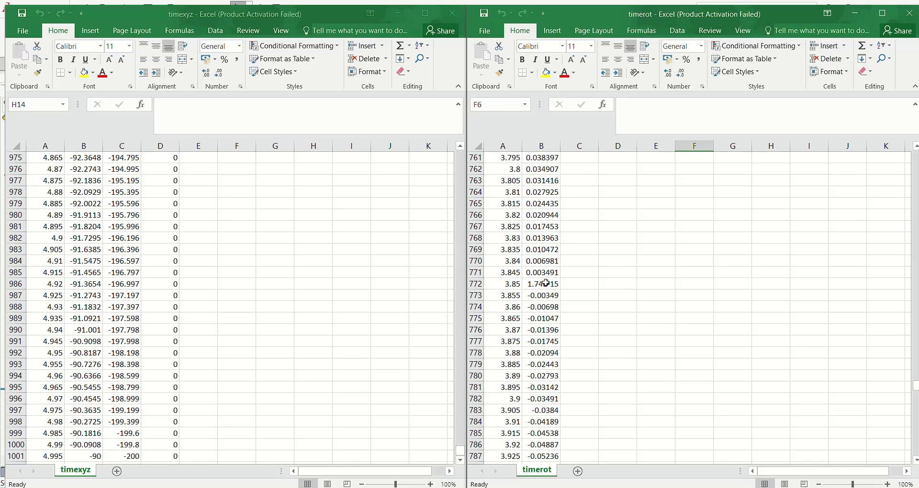
scroll(546, 284, down, 20)
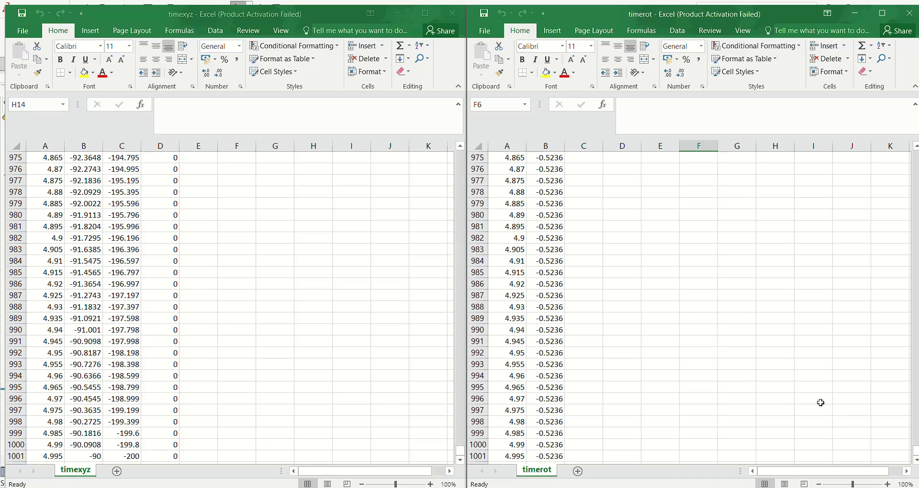
scroll(808, 403, up, 15)
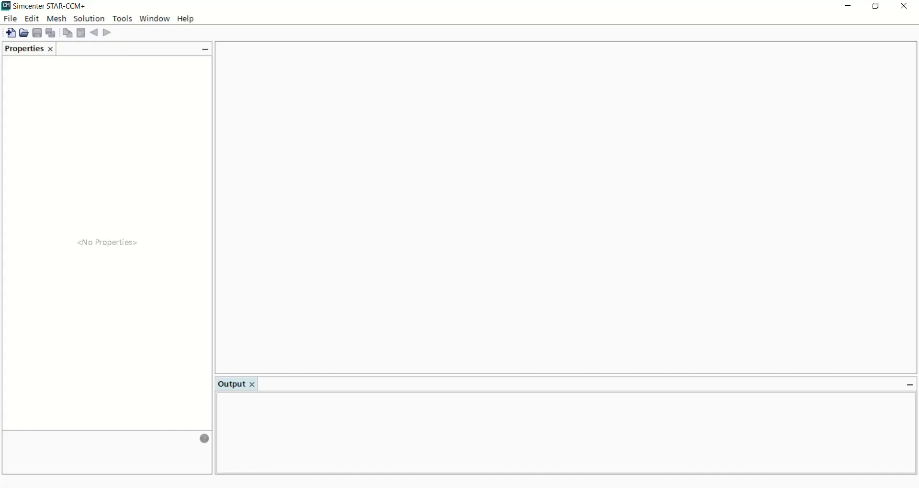
Create a new simulation running parallel on the local host with 8 compute processes, and save it as Perched Landing on the Desktop
click(10, 33)
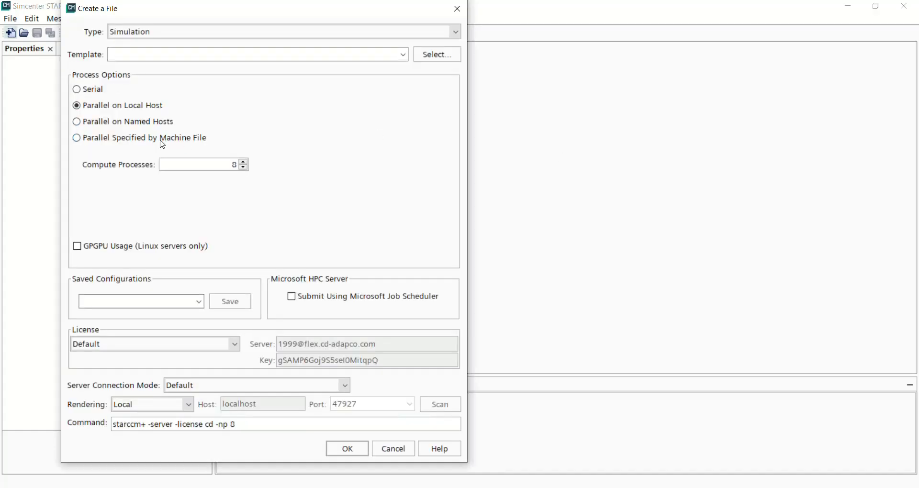
click(358, 450)
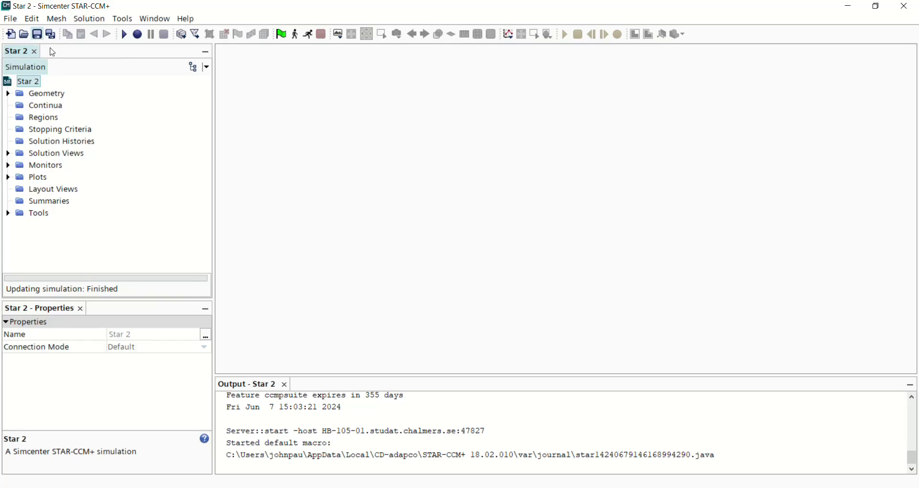
text(Perched Landing)
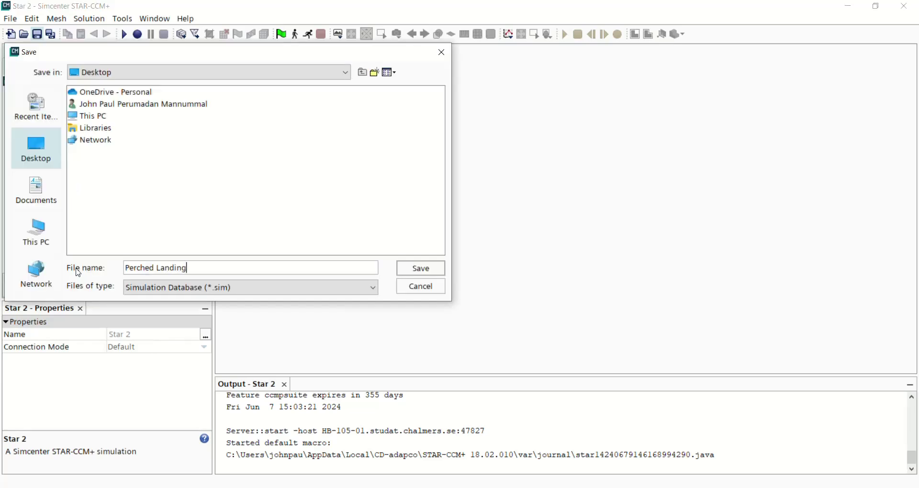
key(Return)
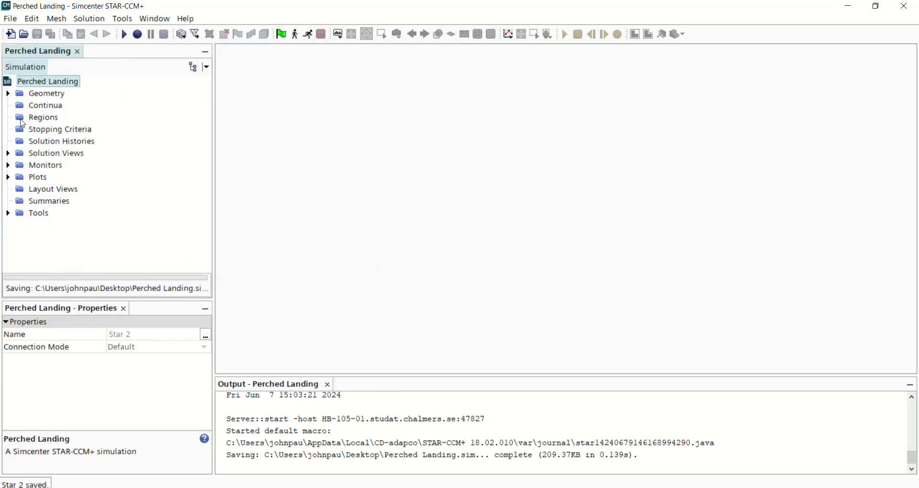
Import the UAV2D.STEP geometry from the Practice folder as a CAD model into 3D-CAD
click(10, 19)
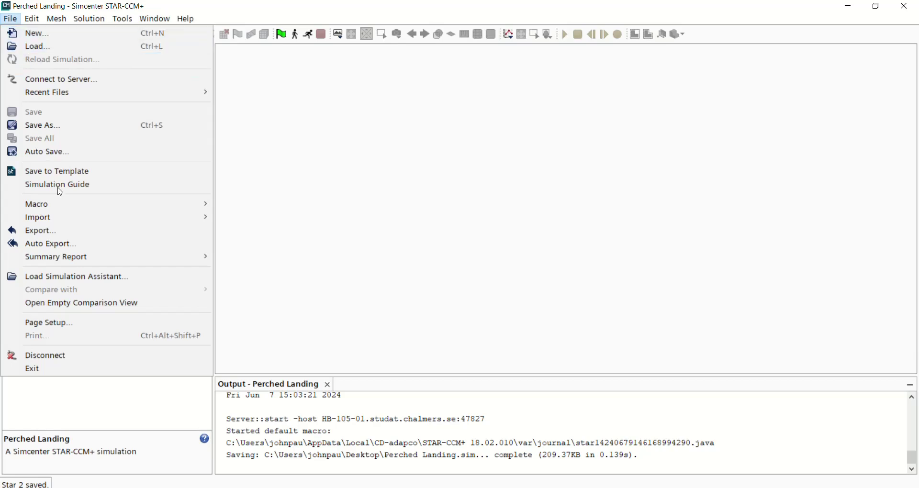
mouse_move(66, 218)
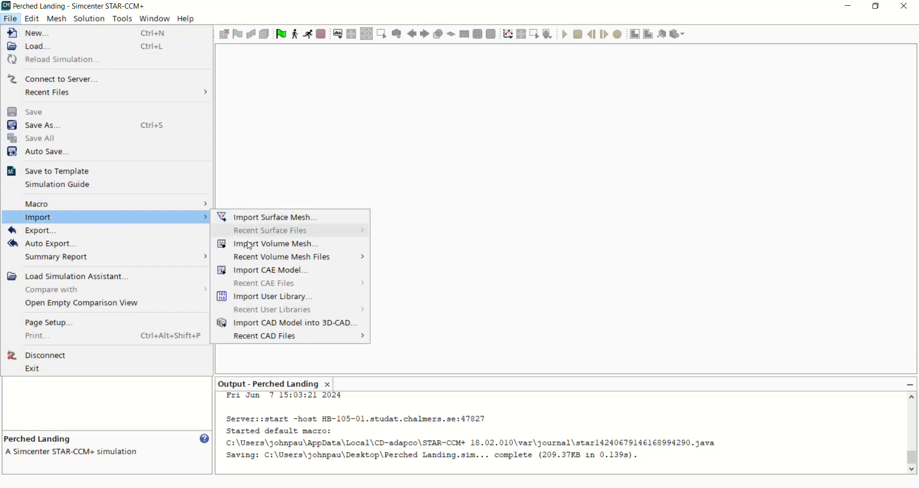
click(291, 323)
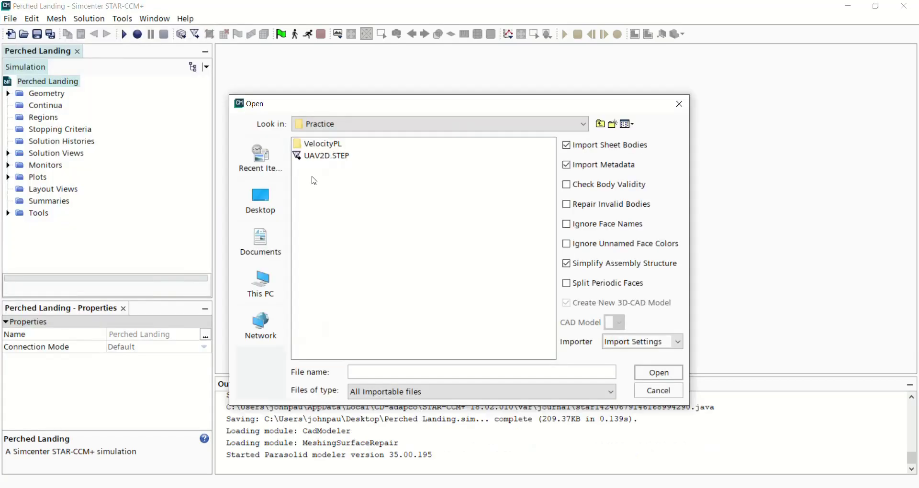
click(314, 158)
click(654, 374)
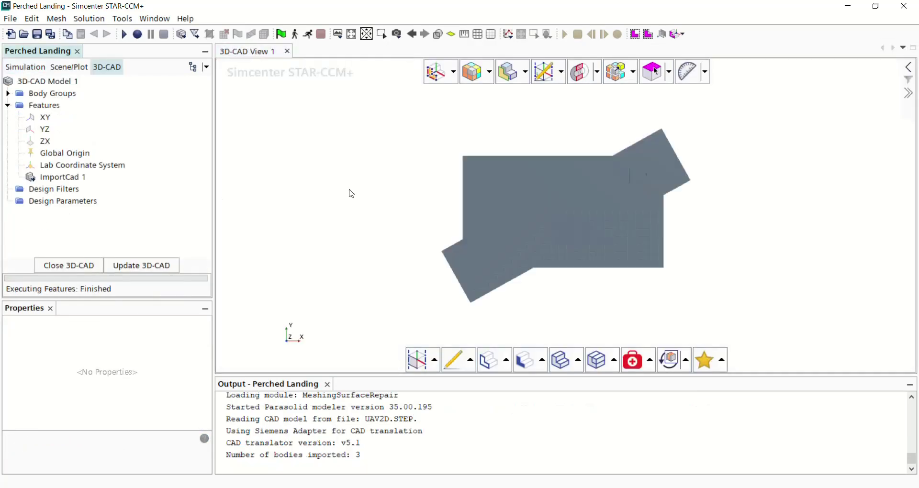
Inspect the Background, Overset and RefinementZone bodies in a transparent view, and close the 3D-CAD model
click(438, 34)
drag(759, 232, 766, 240)
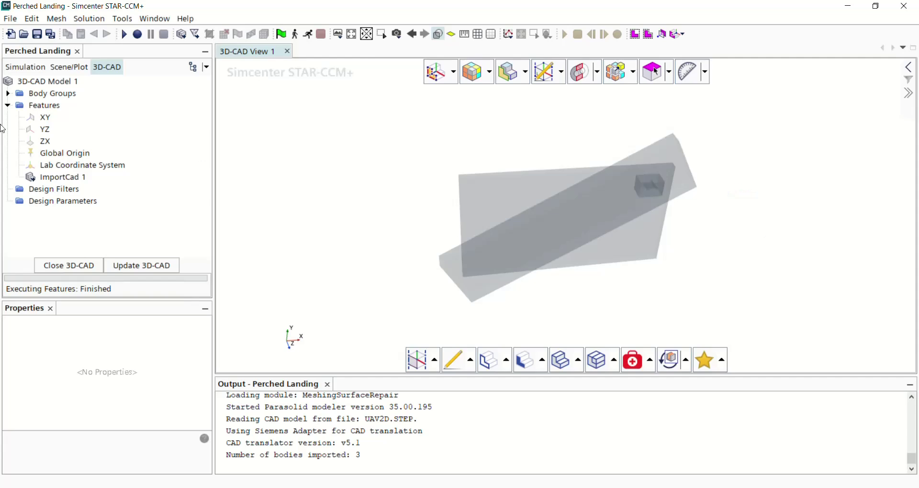
click(8, 93)
click(19, 105)
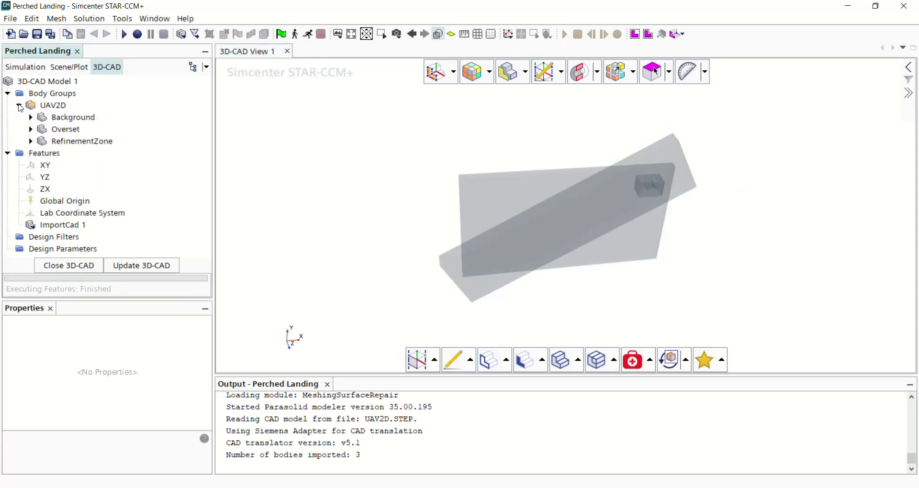
click(74, 119)
click(67, 133)
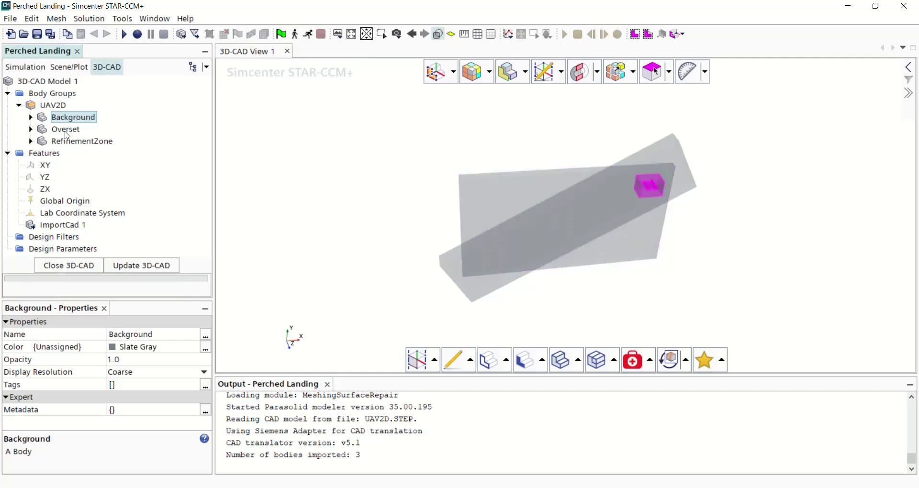
click(81, 142)
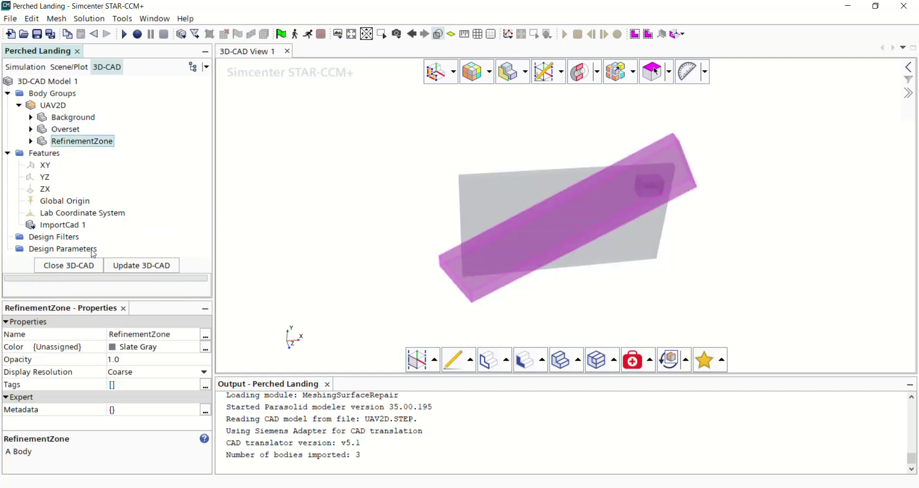
click(86, 267)
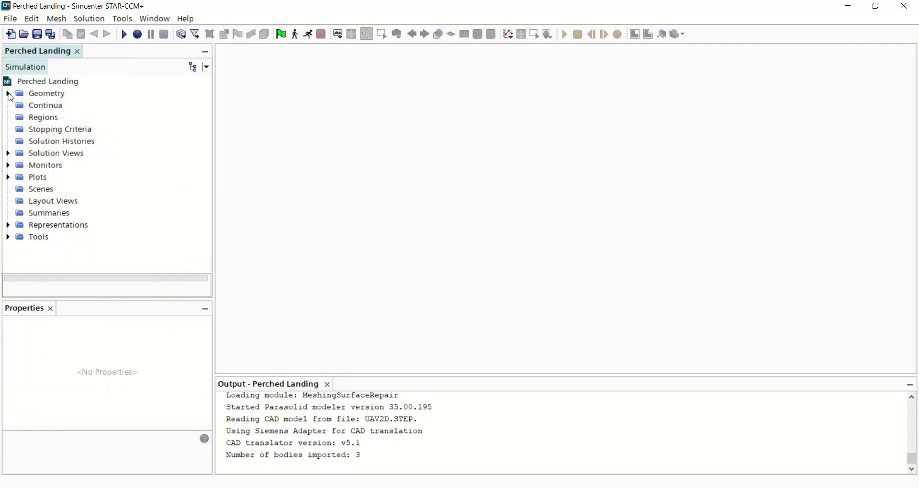
Create geometry parts from the UAV2D body group with Sharp CAD edges and Medium tessellation density, and expand the resulting parts
click(8, 94)
click(19, 105)
click(30, 117)
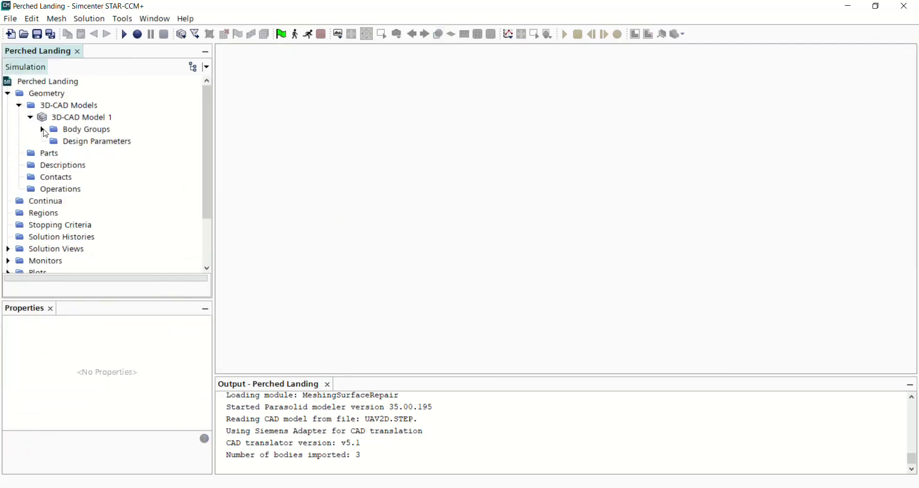
click(42, 130)
click(54, 142)
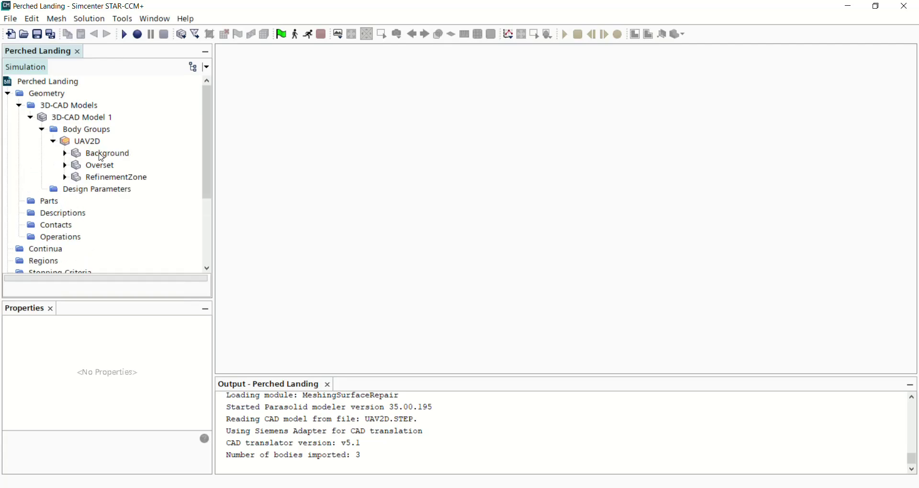
click(89, 144)
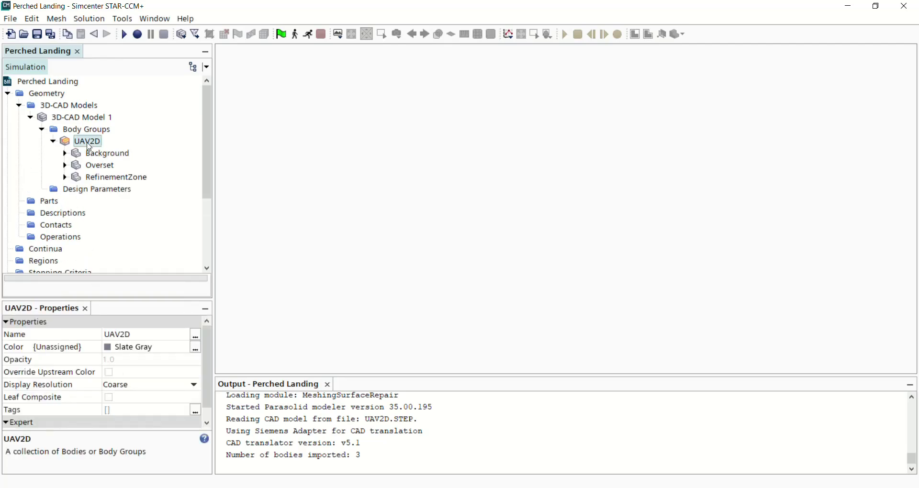
right_click(89, 144)
click(125, 152)
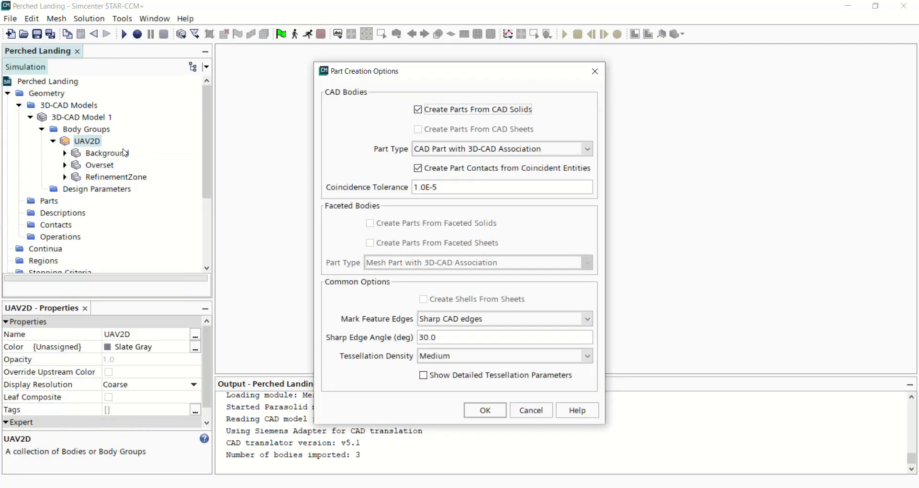
click(483, 411)
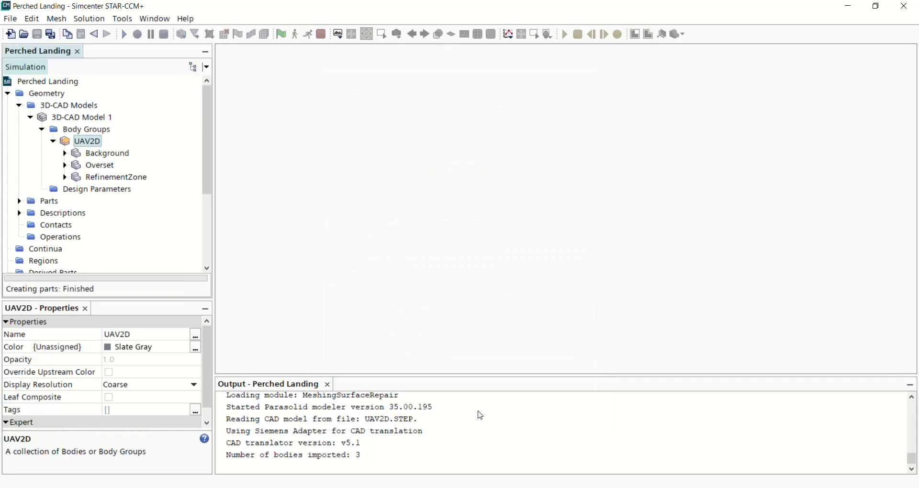
click(20, 201)
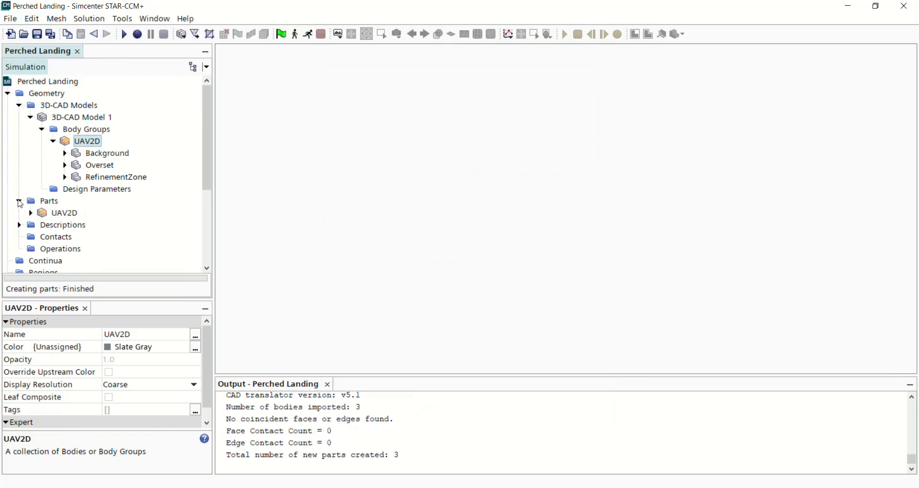
click(31, 213)
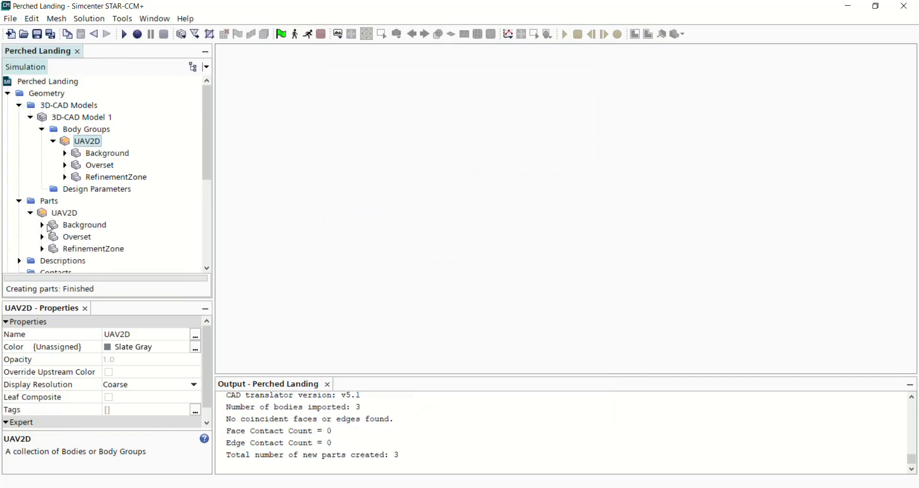
Create a geometry scene of the parts, make it transparent and orient it to an angled view
scroll(45, 229, down, 2)
scroll(49, 229, up, 1)
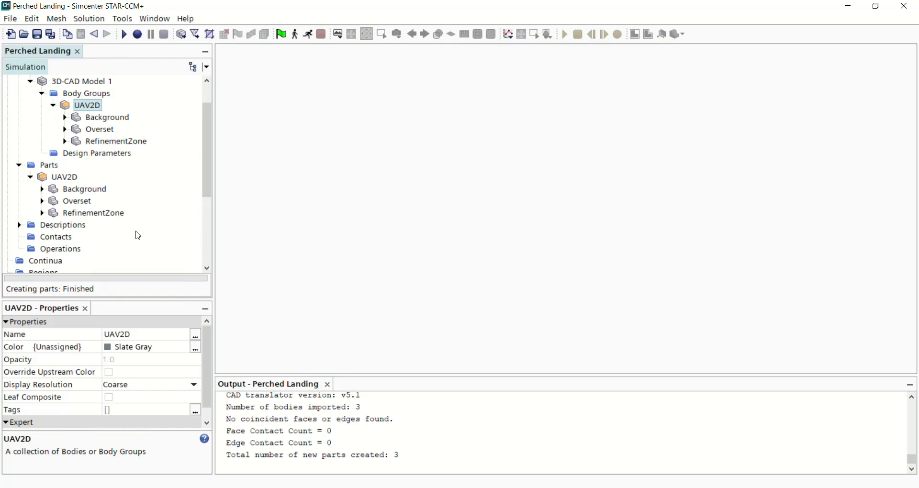
drag(211, 164, 212, 243)
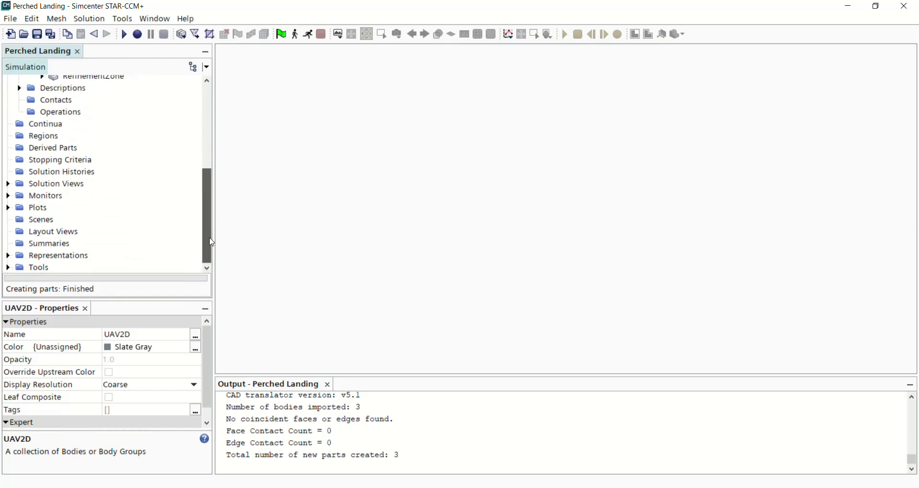
click(32, 221)
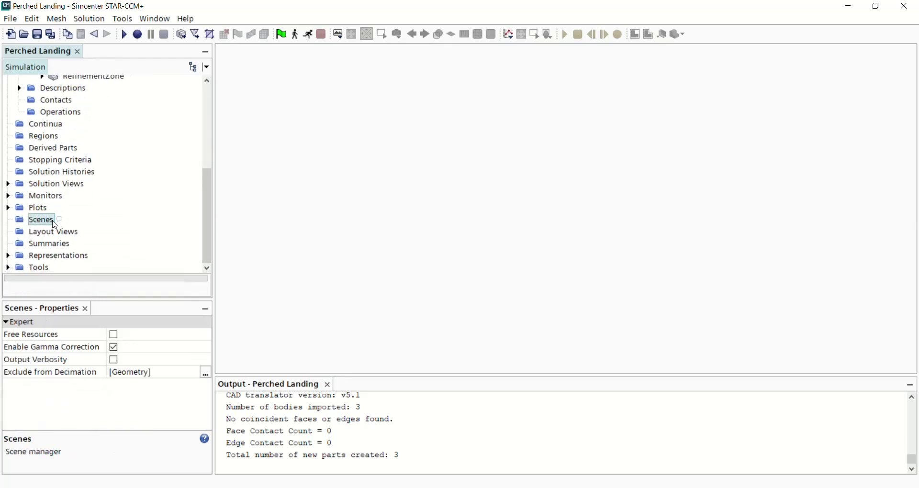
right_click(48, 224)
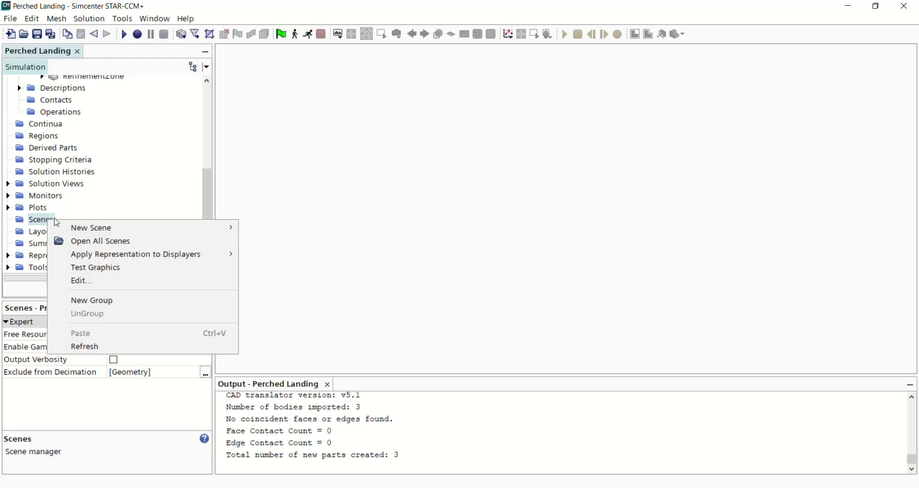
mouse_move(228, 229)
click(268, 228)
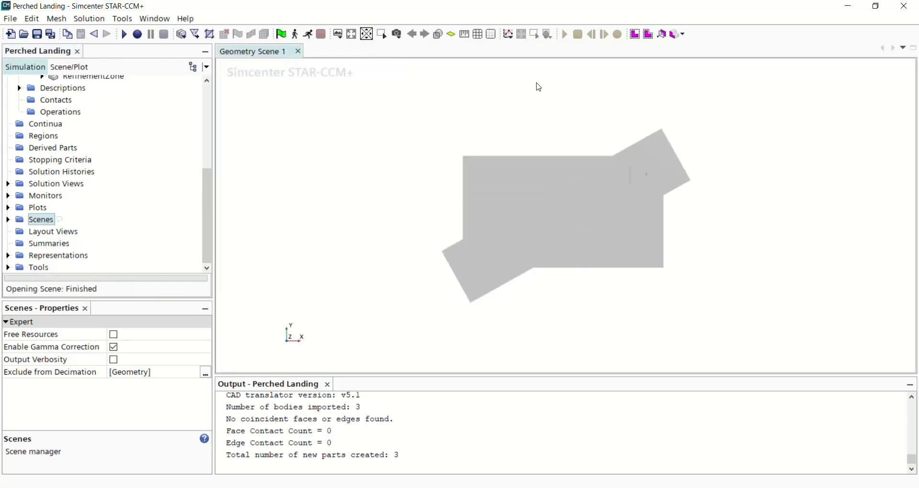
click(438, 35)
drag(563, 136, 629, 188)
scroll(556, 165, up, 3)
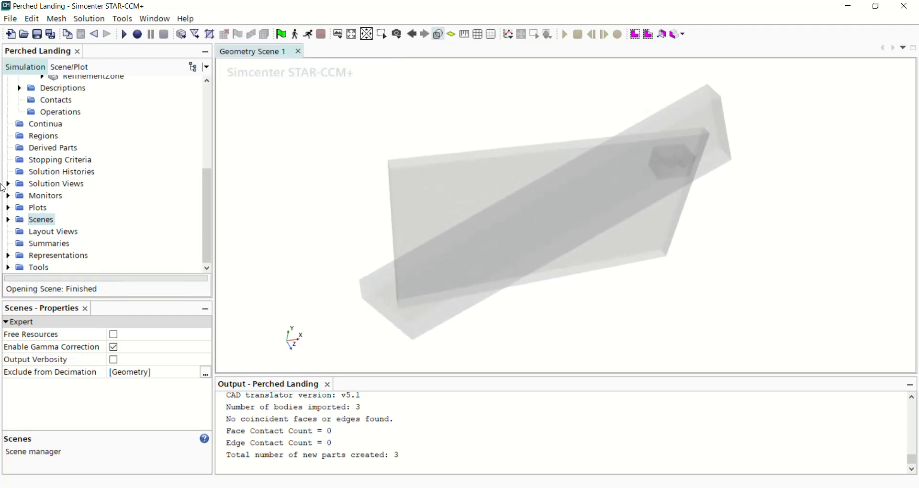
Examine which faces the Default surface of the Background part covers in the geometry scene
scroll(107, 208, up, 5)
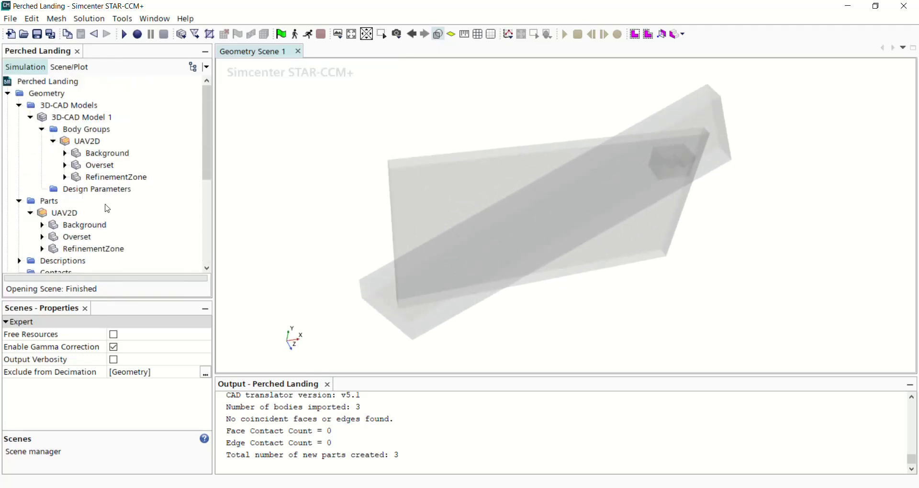
click(42, 130)
click(42, 177)
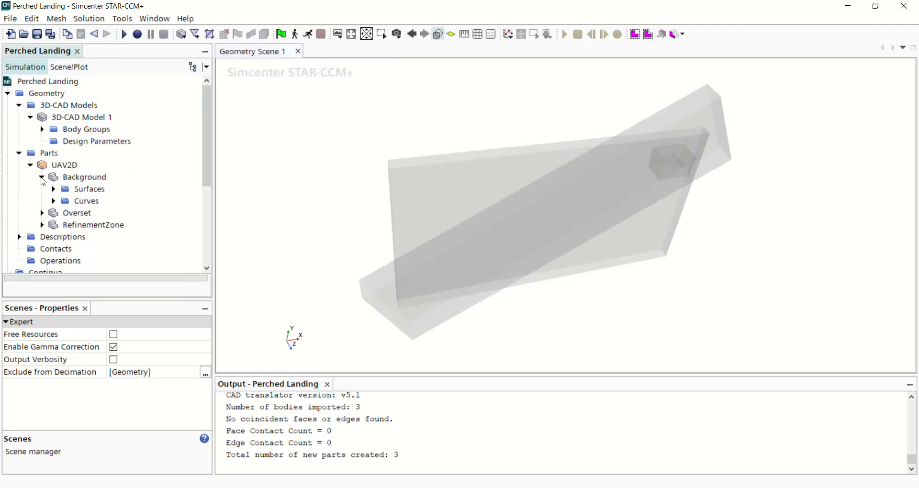
click(54, 189)
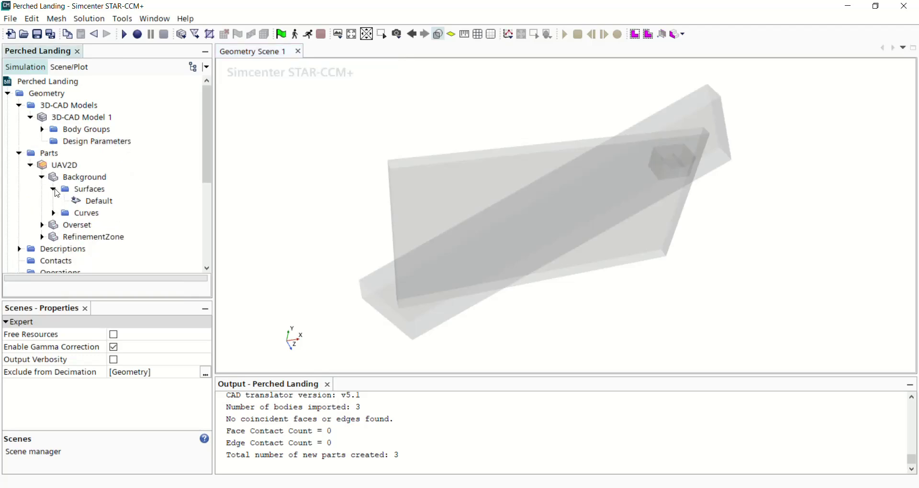
click(98, 201)
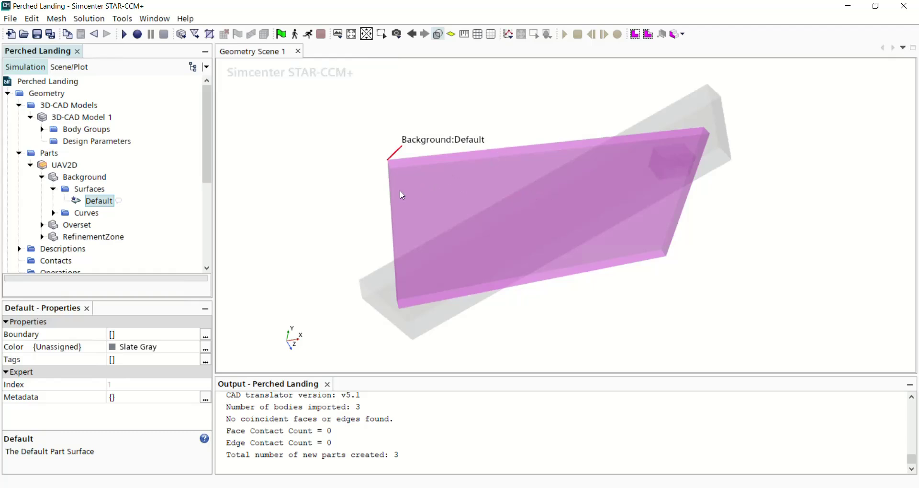
click(339, 195)
click(343, 196)
scroll(91, 186, up, 3)
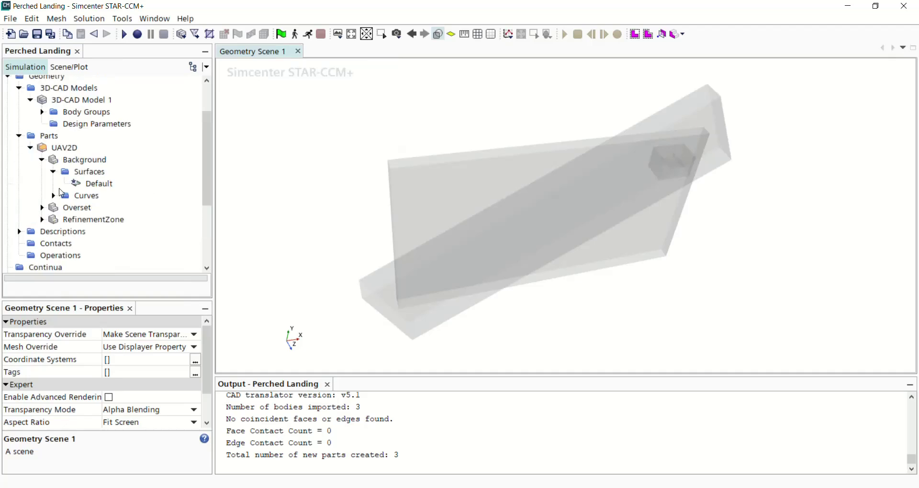
Split the Background part's Default surface by patch, separating patches 163 and 164 into individual part surfaces
click(93, 185)
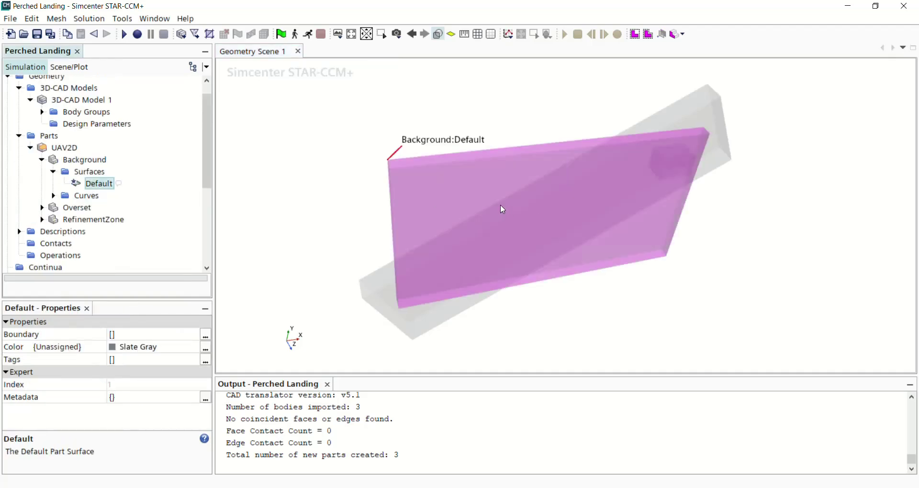
mouse_move(470, 208)
mouse_down()
mouse_move(552, 238)
mouse_move(494, 234)
mouse_move(484, 207)
mouse_move(447, 190)
mouse_move(458, 202)
mouse_up()
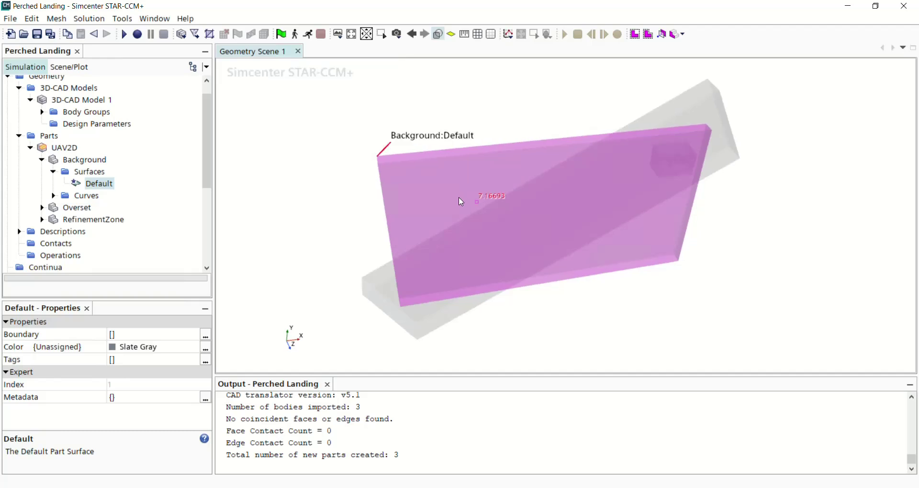
right_click(102, 186)
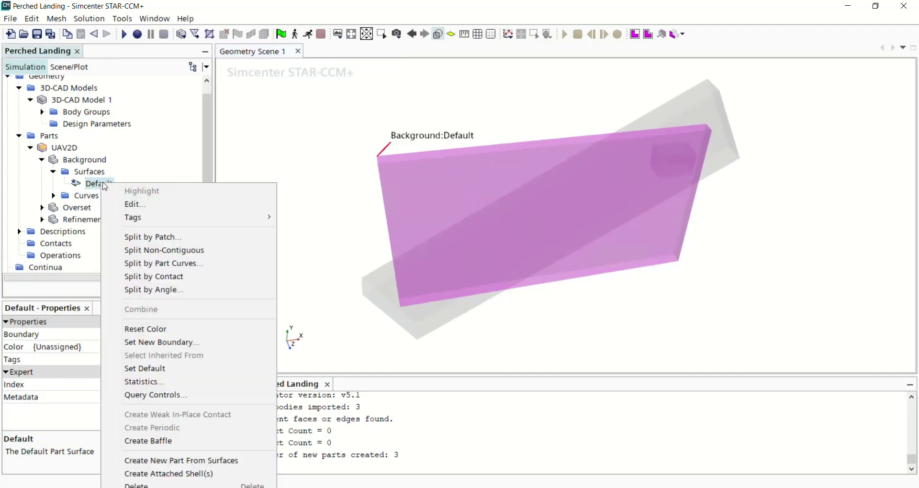
click(136, 237)
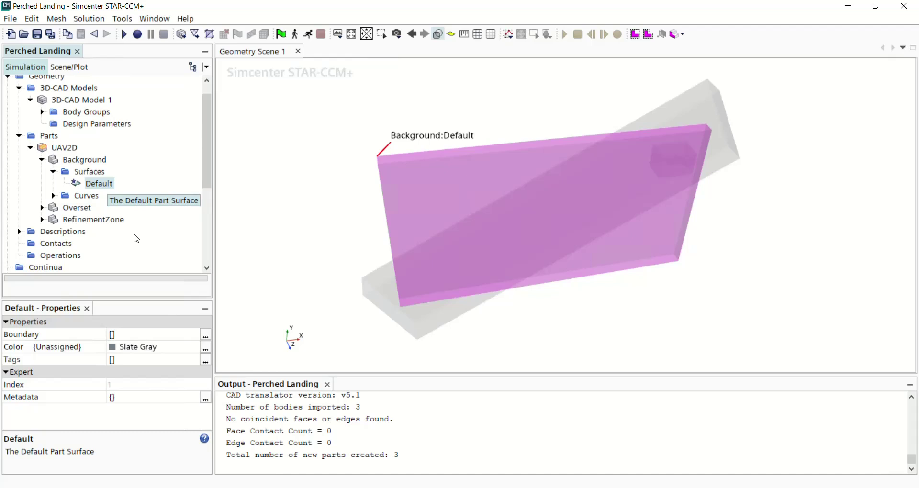
click(23, 113)
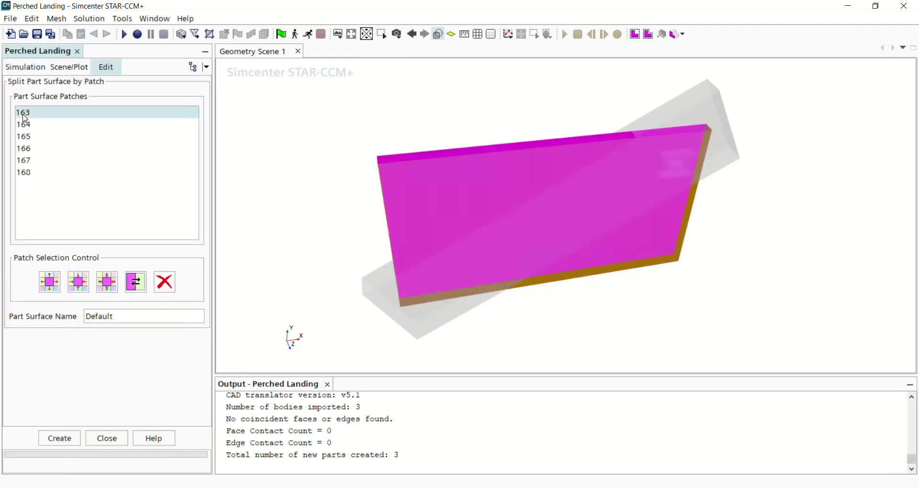
click(70, 439)
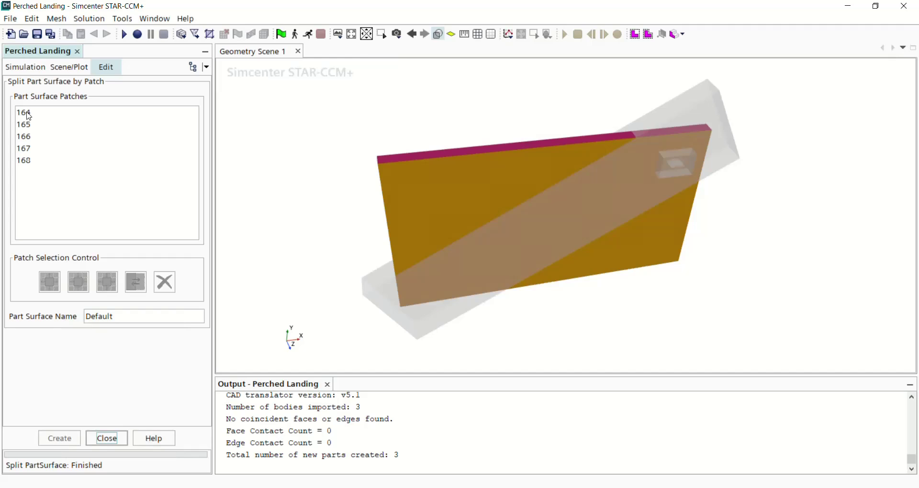
click(28, 113)
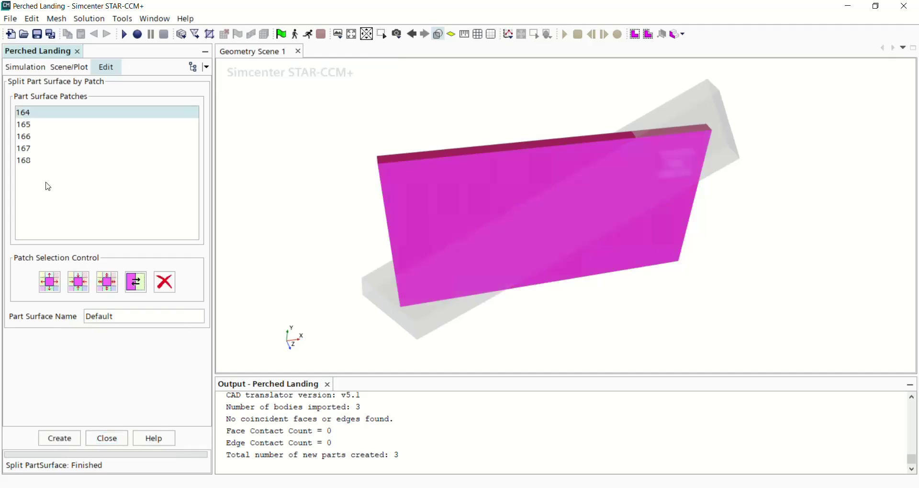
click(44, 437)
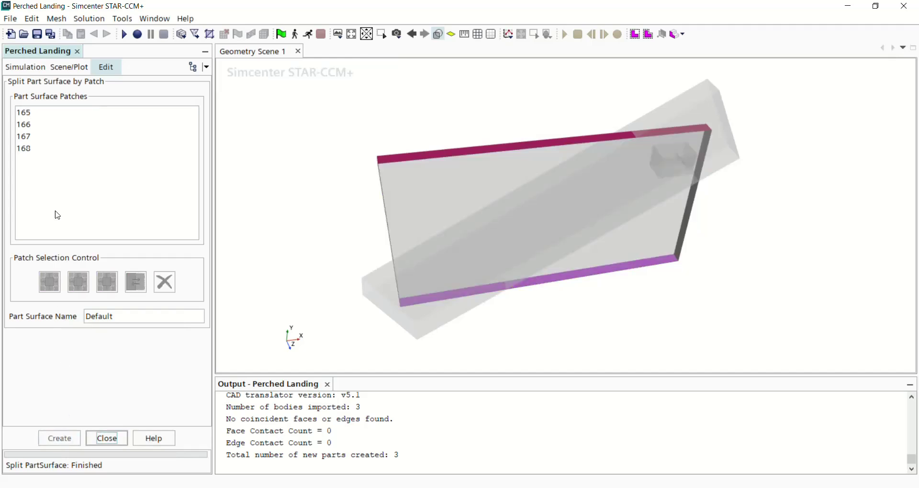
Split Background patches 165, 166 and 168 off together as one part surface and finish the patch splitting
click(27, 114)
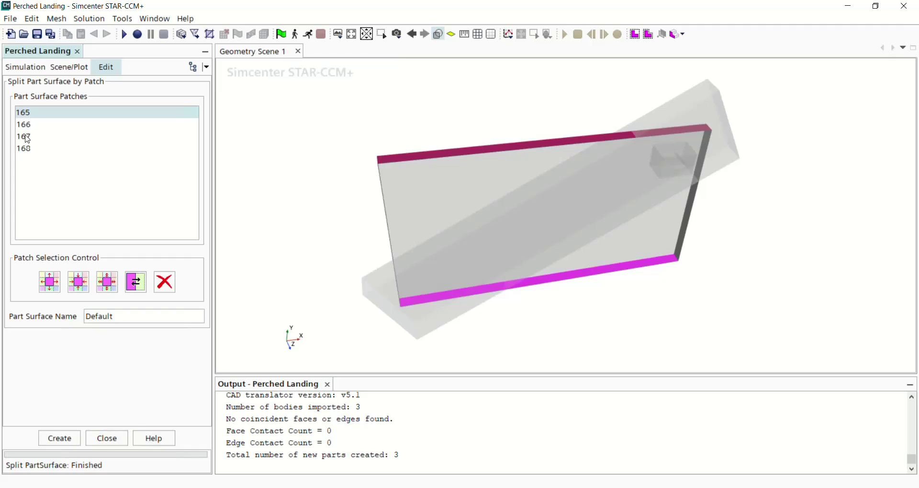
ctrl+click(28, 137)
ctrl+click(25, 137)
ctrl+click(25, 126)
ctrl+click(25, 150)
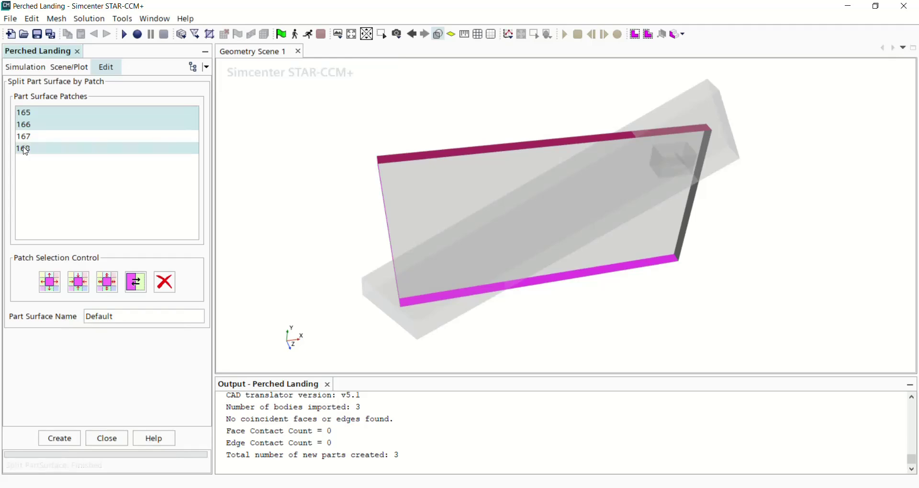
click(59, 438)
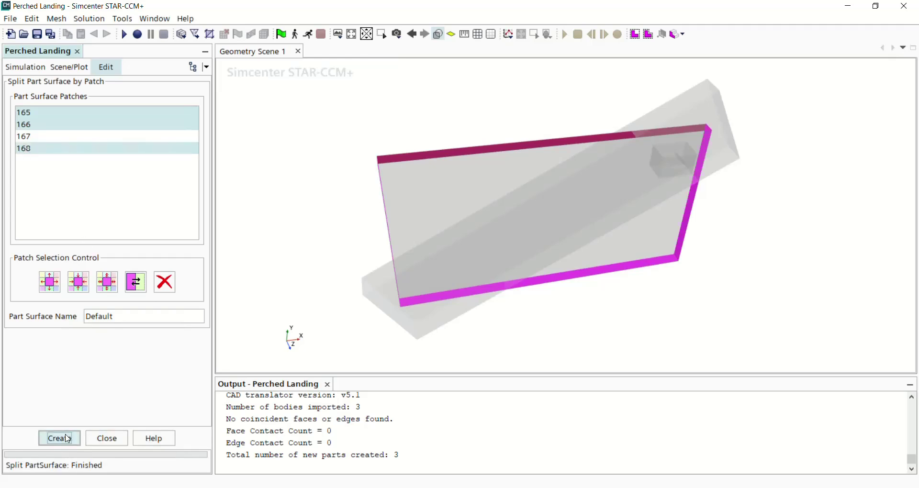
click(107, 438)
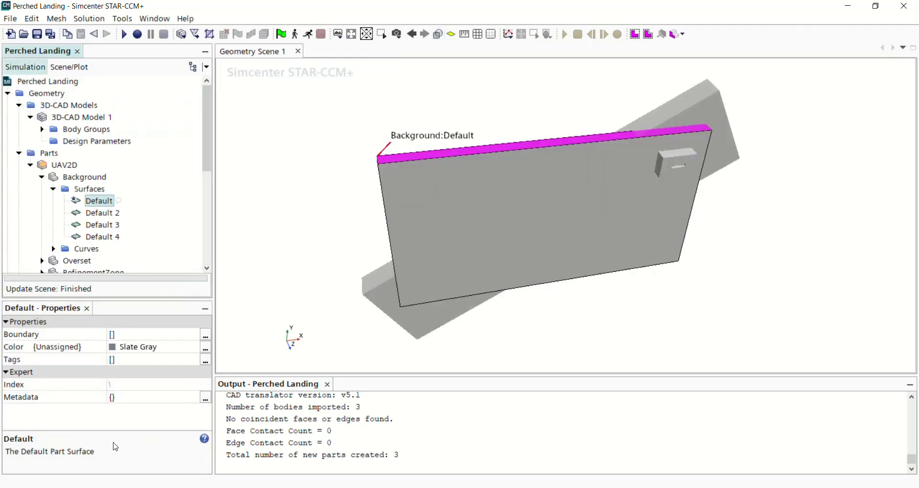
Rename the Background part surfaces Default as Inlet and Default 2 as Z1
click(97, 201)
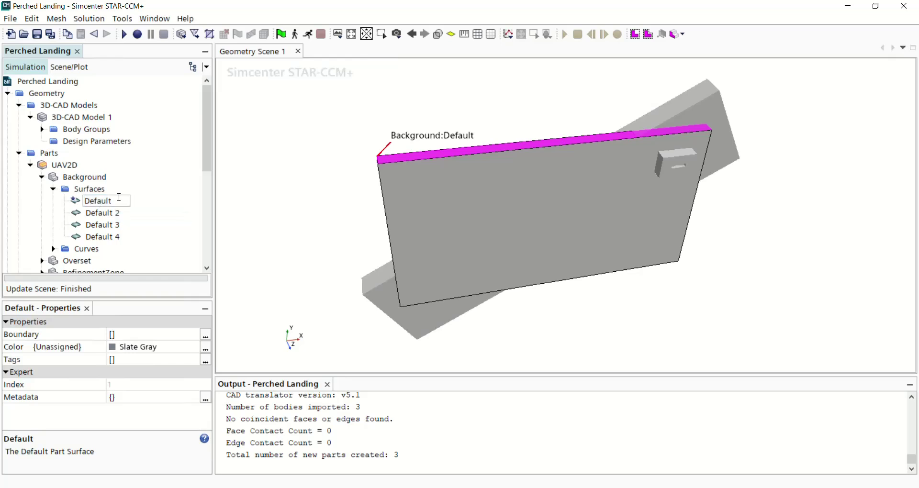
drag(112, 200, 87, 199)
text(Inlet)
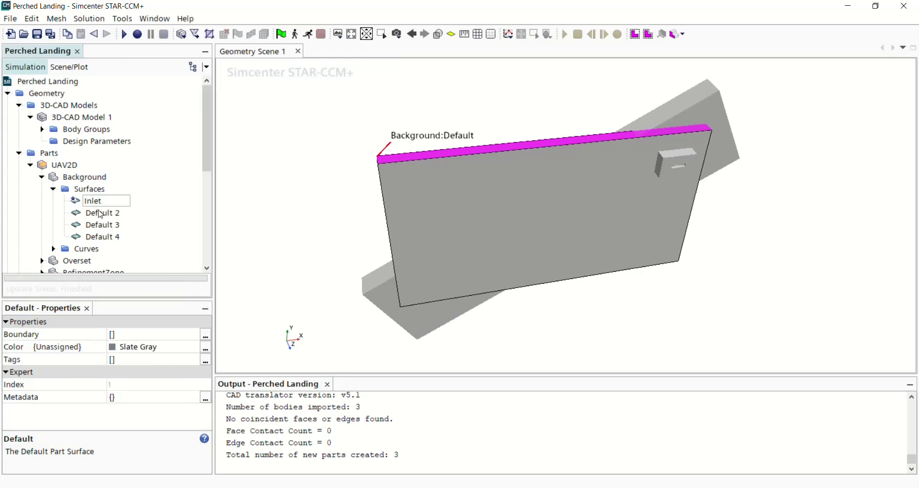
click(102, 214)
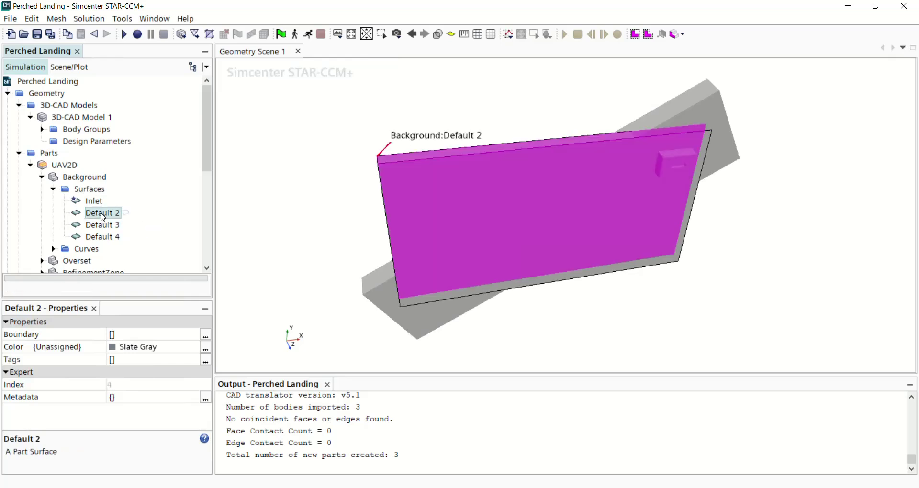
click(103, 214)
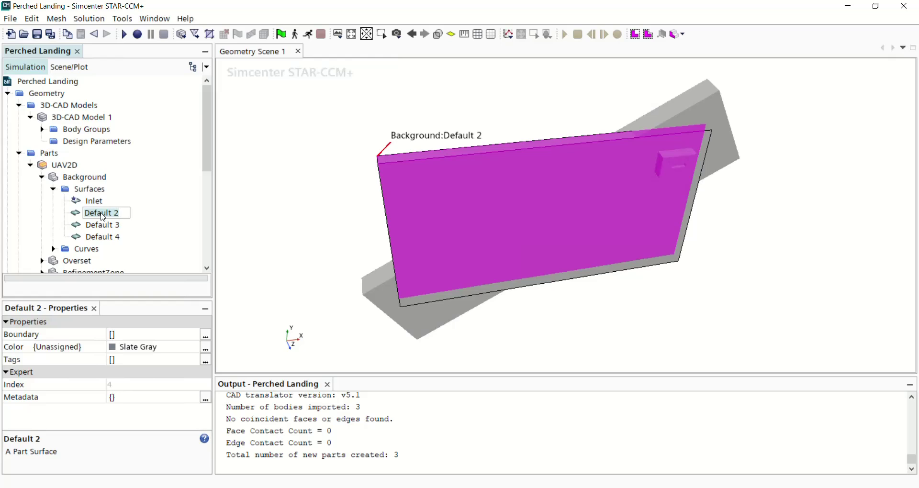
text(Z1)
Rename the Background part surfaces Default 3 as Z2 and Default 4 as Outlet
click(105, 230)
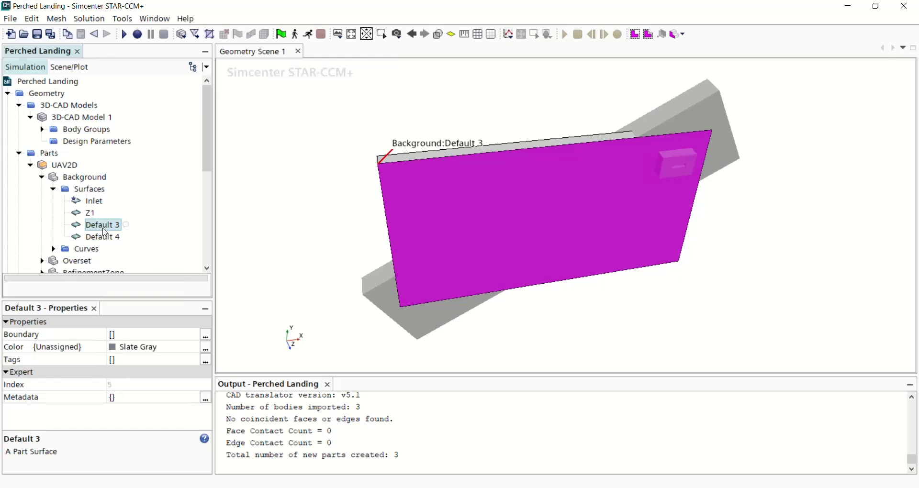
click(102, 224)
text(Z2)
click(99, 238)
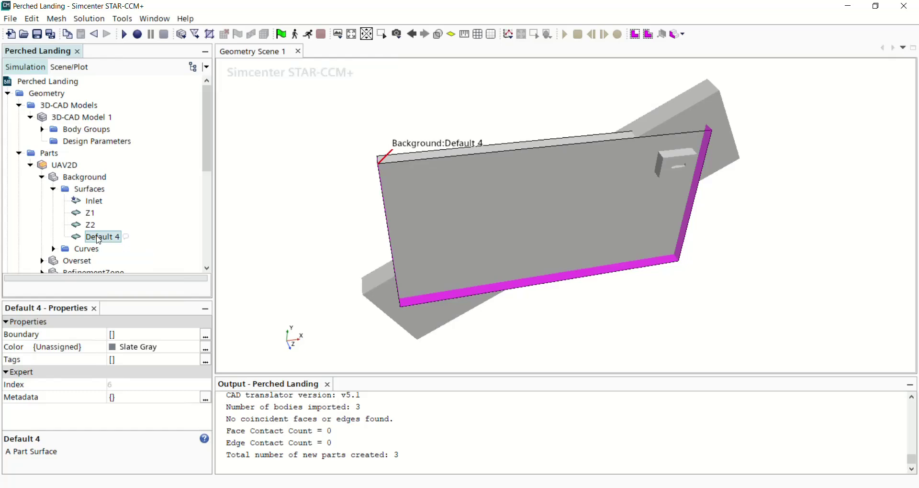
click(99, 237)
key(ctrl+a)
text(Outlet)
Start splitting the Overset part's Default surface by patch, separating patch 215 into its own part surface
click(54, 191)
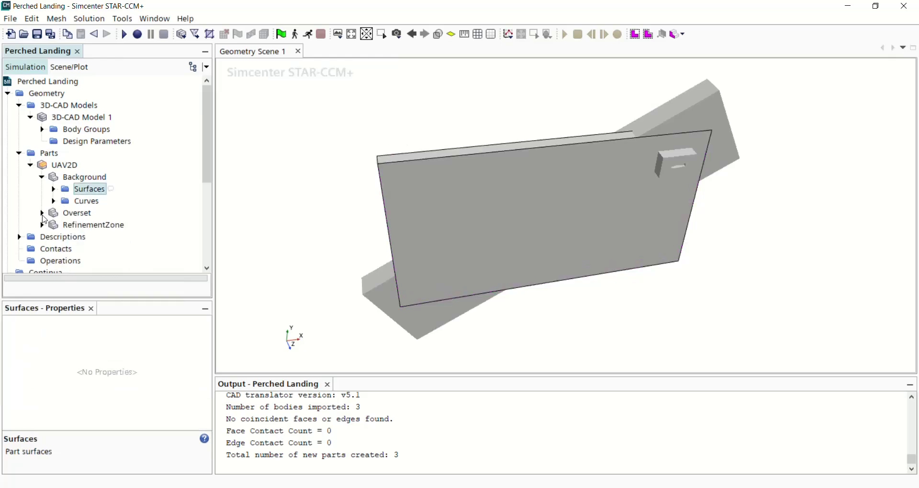
click(41, 214)
click(54, 225)
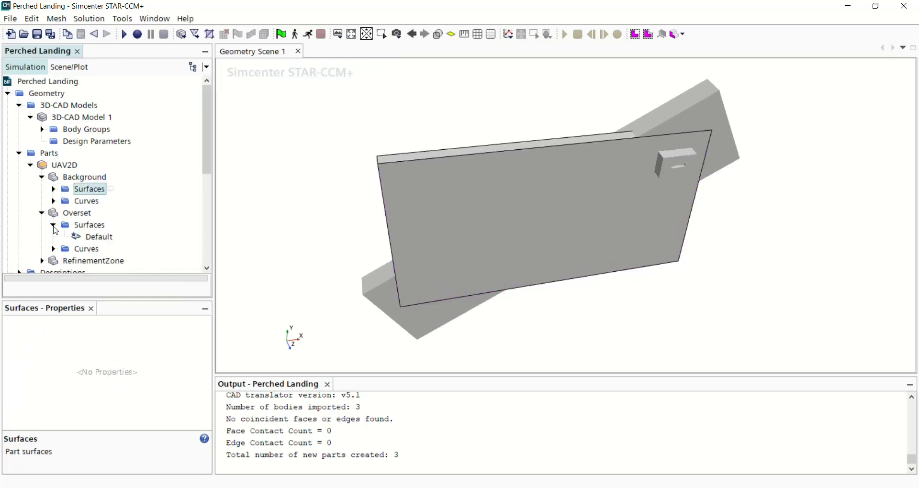
right_click(93, 237)
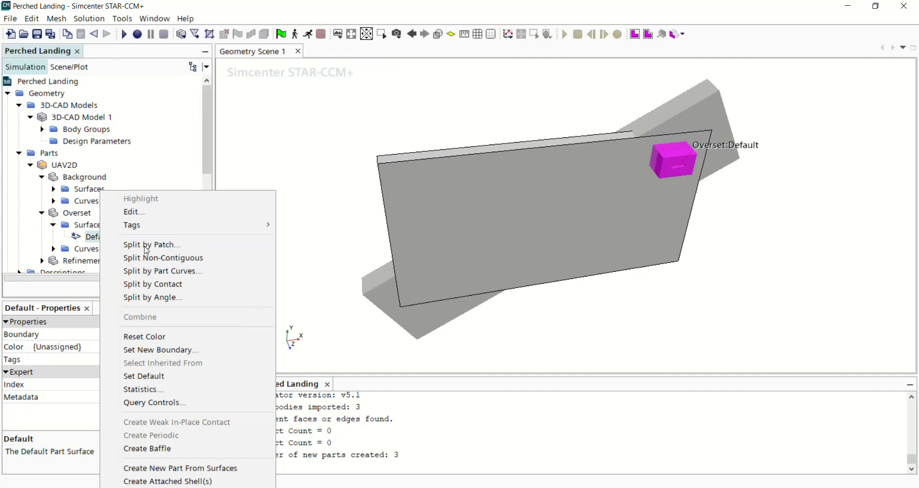
click(148, 246)
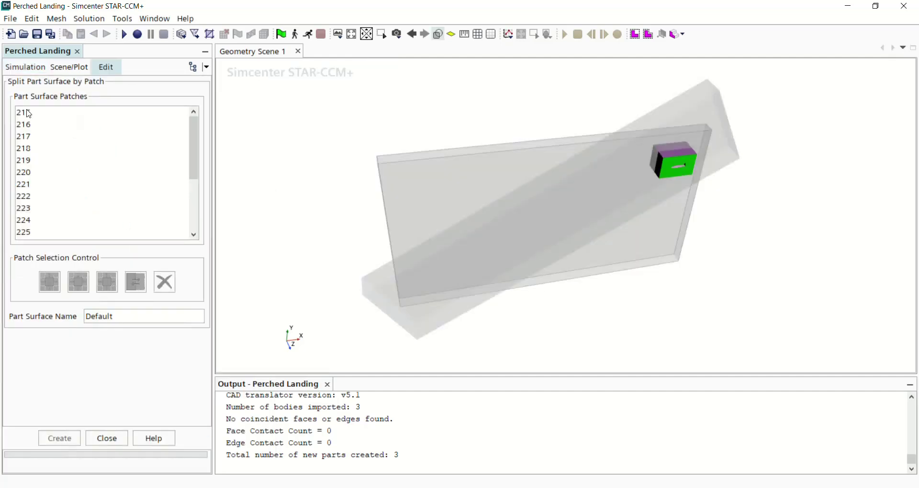
click(28, 113)
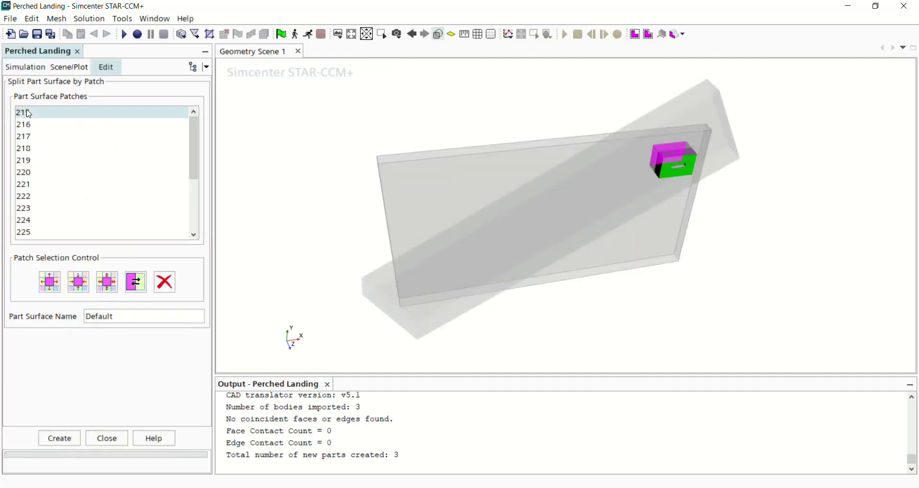
click(67, 441)
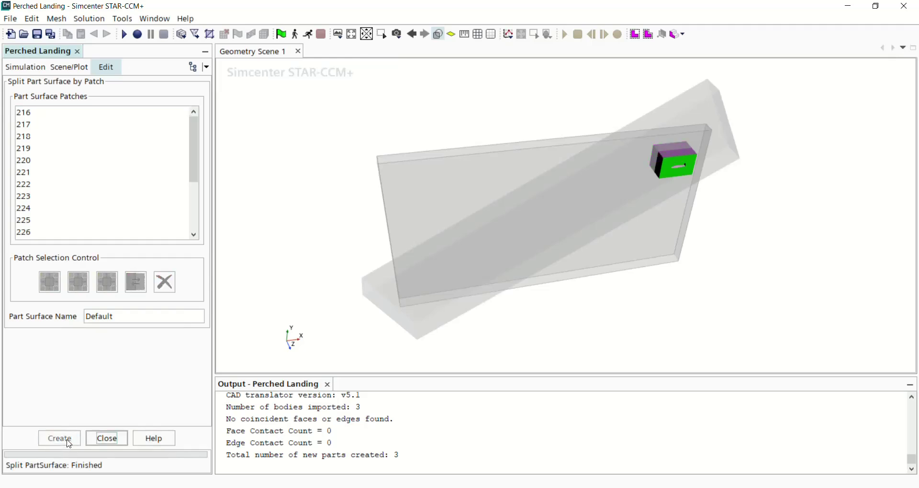
Separate Overset patches 230 and 231 into two individual part surfaces
click(27, 114)
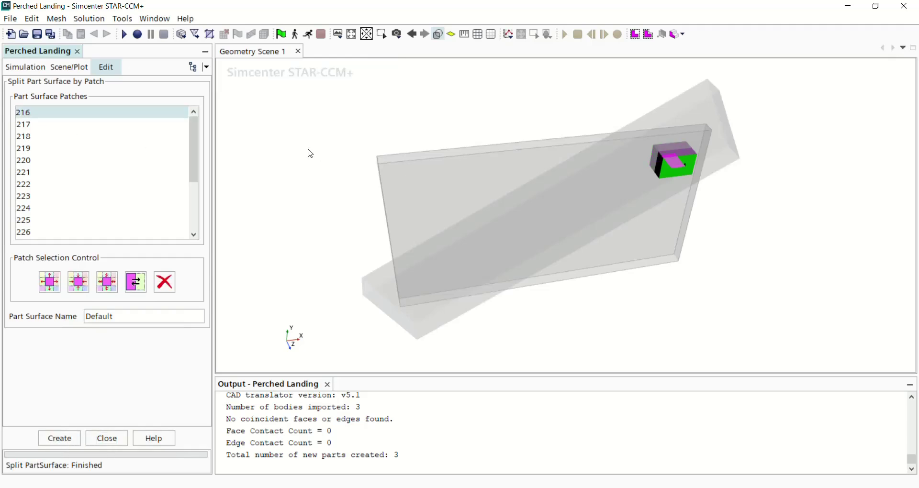
scroll(29, 174, down, 3)
click(29, 175)
click(31, 187)
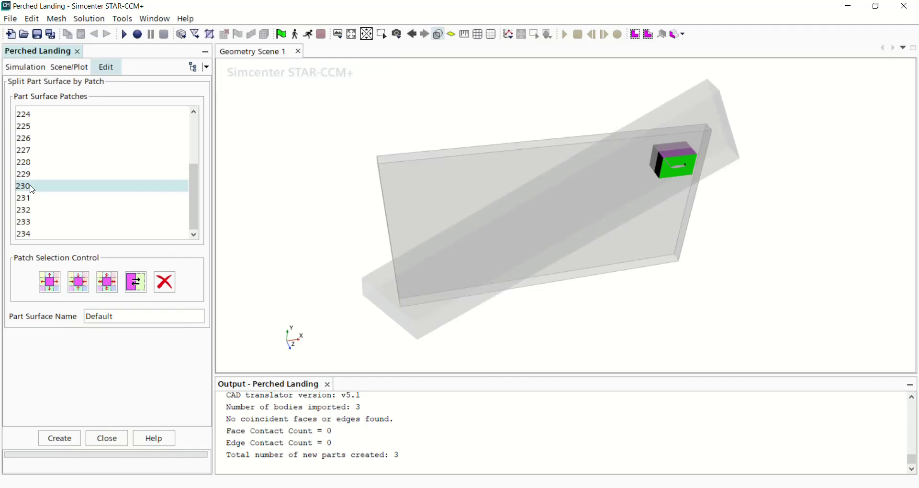
click(60, 439)
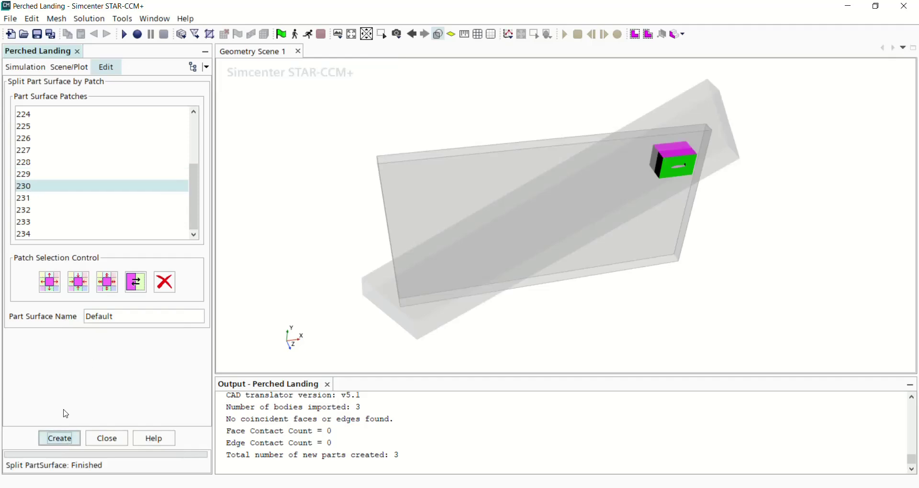
click(25, 201)
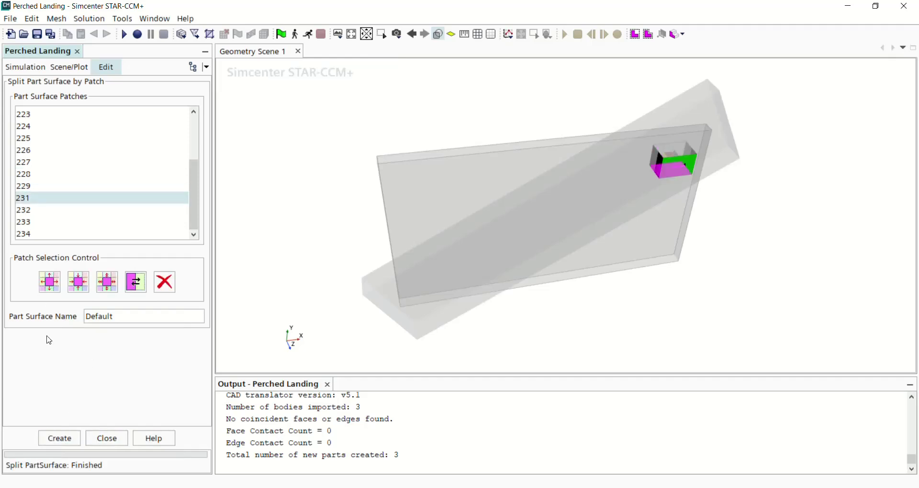
click(67, 440)
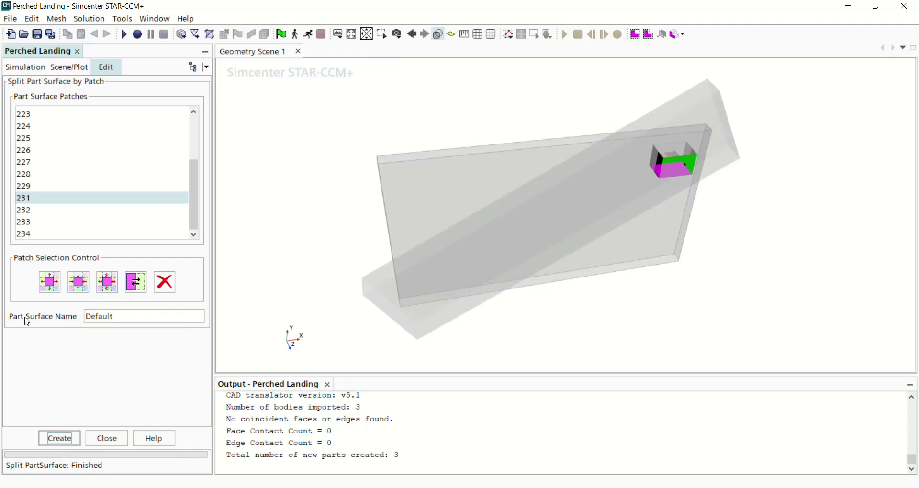
Separate Overset patches 232, 233 and 234 into individual part surfaces and finish the patch splitting
click(23, 211)
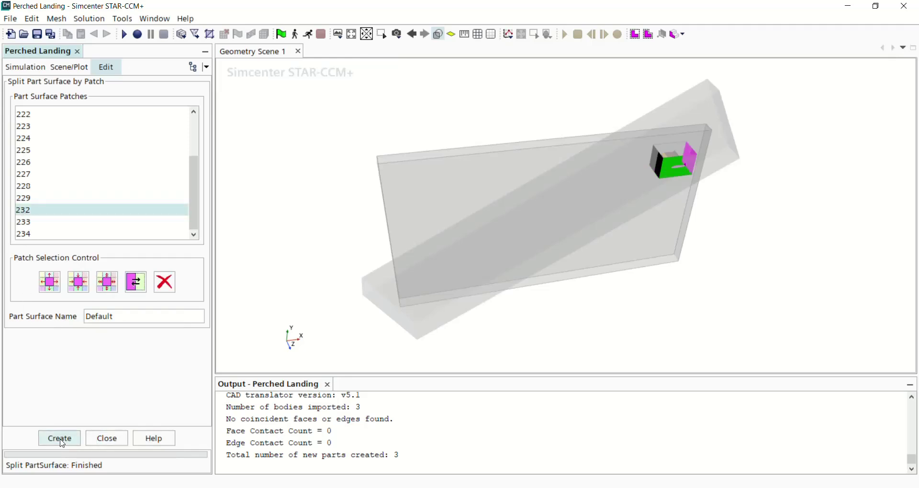
click(60, 439)
click(29, 222)
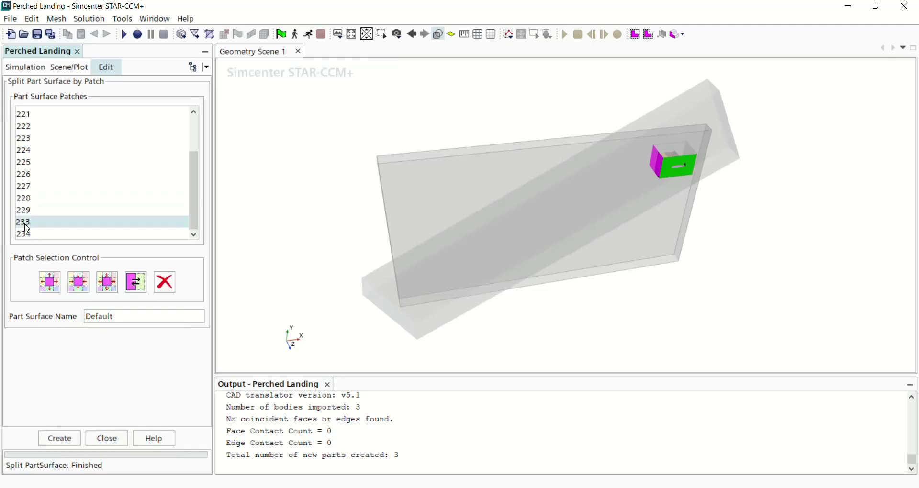
click(60, 438)
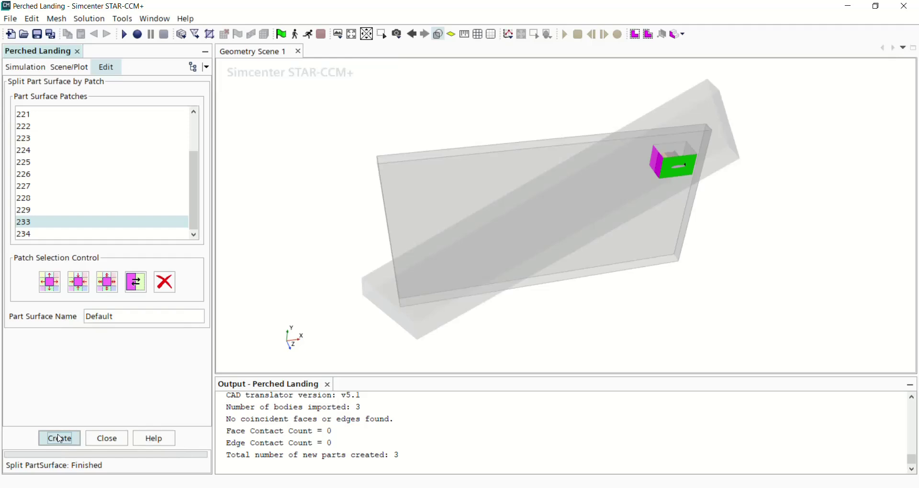
click(26, 235)
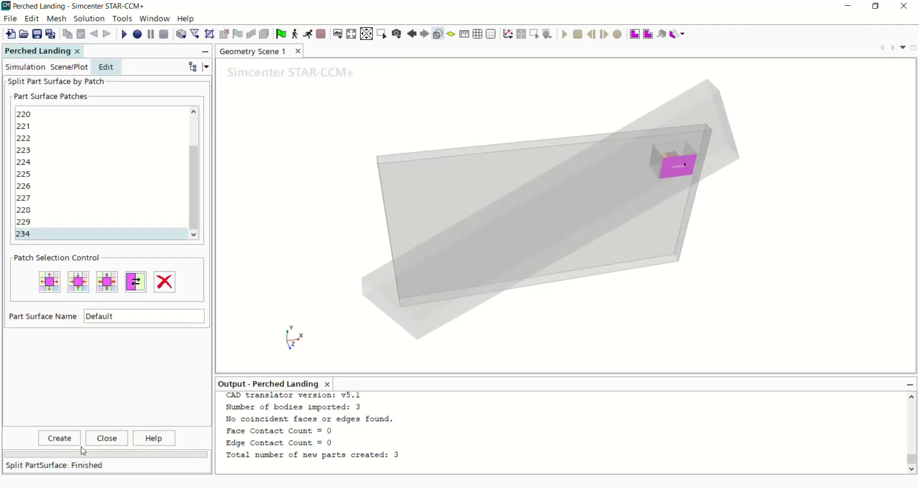
click(64, 443)
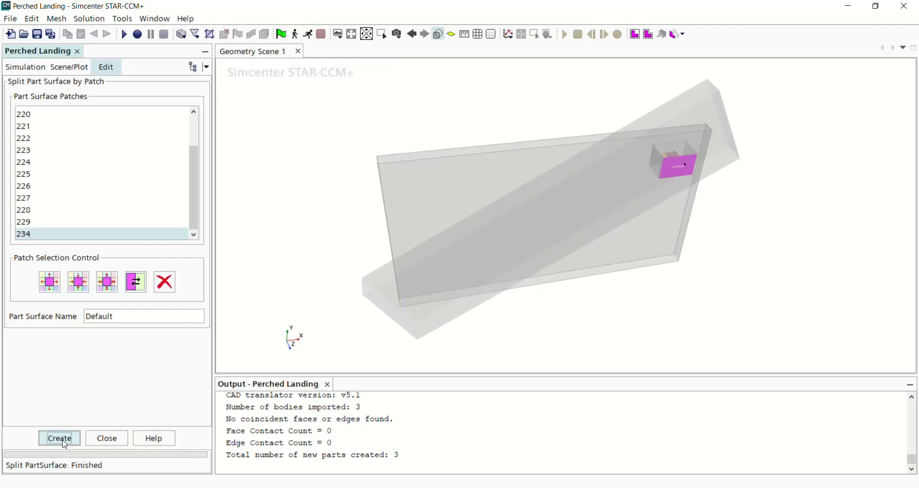
click(117, 444)
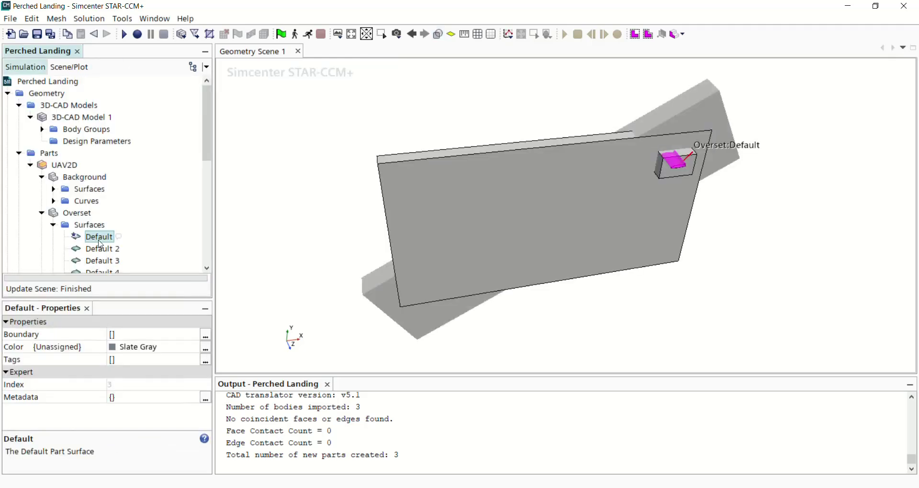
Rename the Overset part surfaces Default as UAV and Default 2 as Z3
click(99, 237)
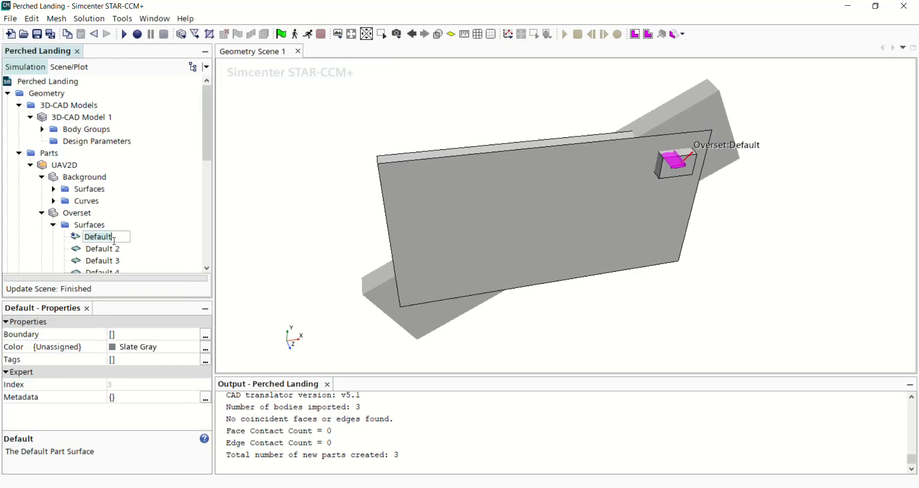
text(UAV)
click(102, 250)
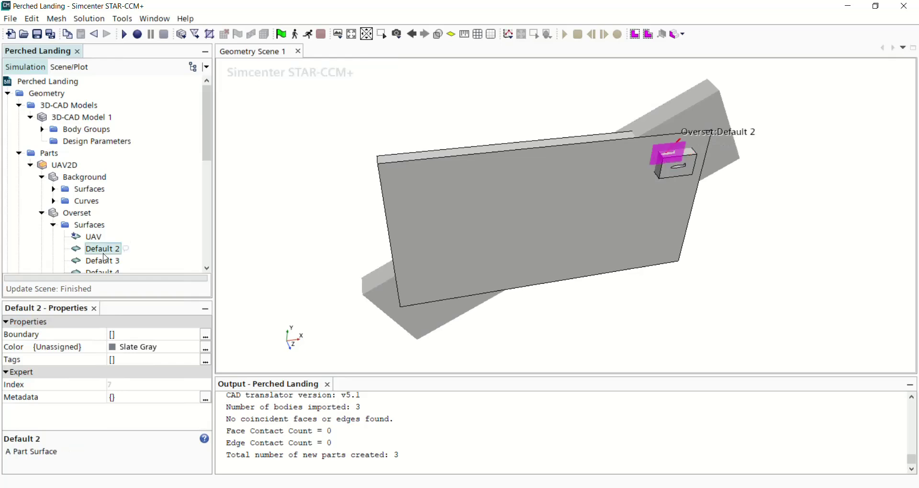
scroll(102, 249, down, 1)
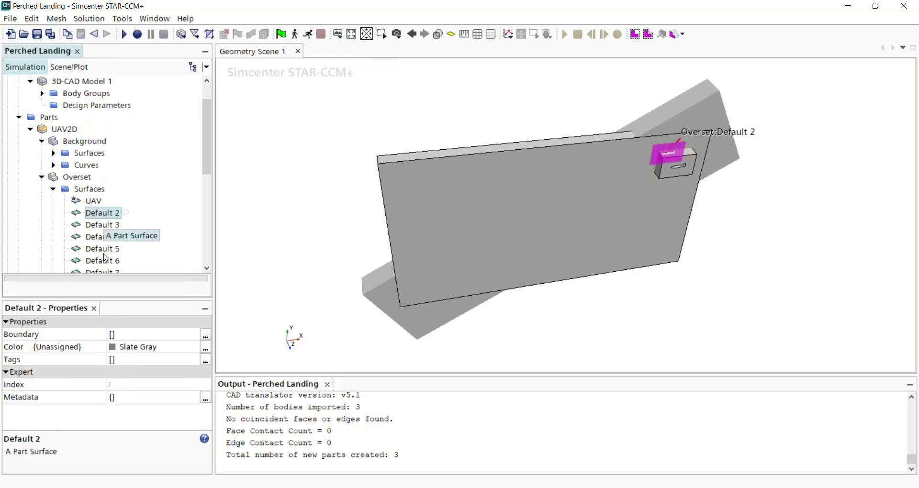
click(104, 214)
text(Z3)
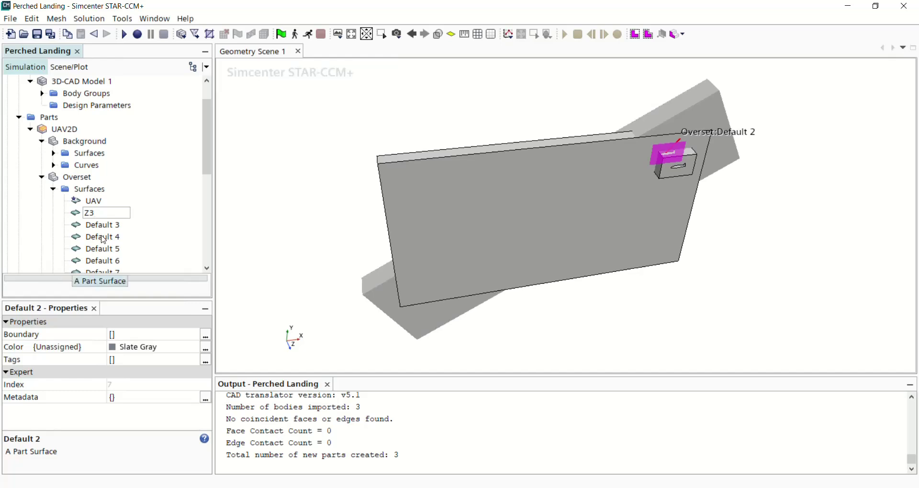
Combine the Overset part surfaces Default 3, Default 4, Default 5 and Default 6 into a single surface
click(104, 227)
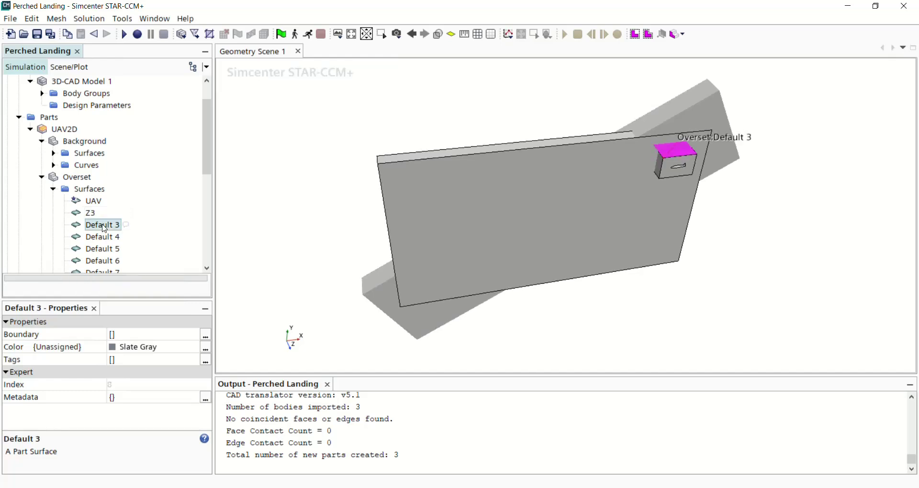
ctrl+click(106, 238)
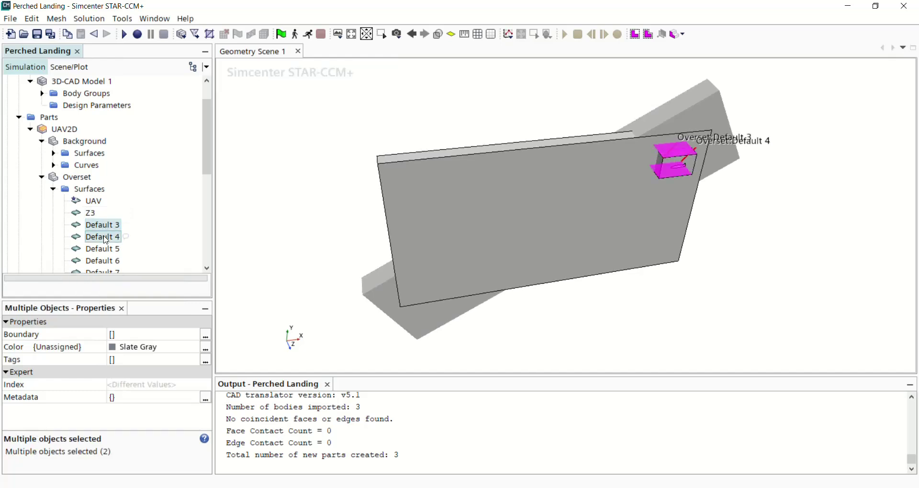
ctrl+click(104, 249)
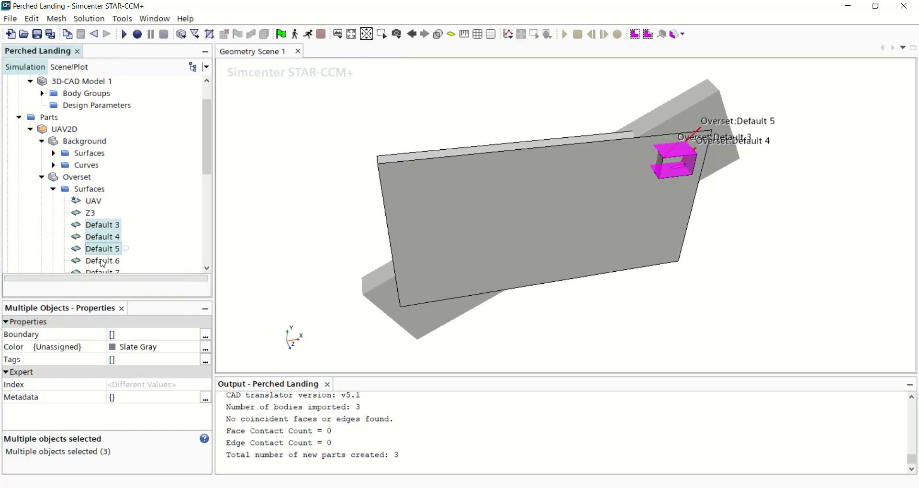
ctrl+click(103, 261)
right_click(103, 262)
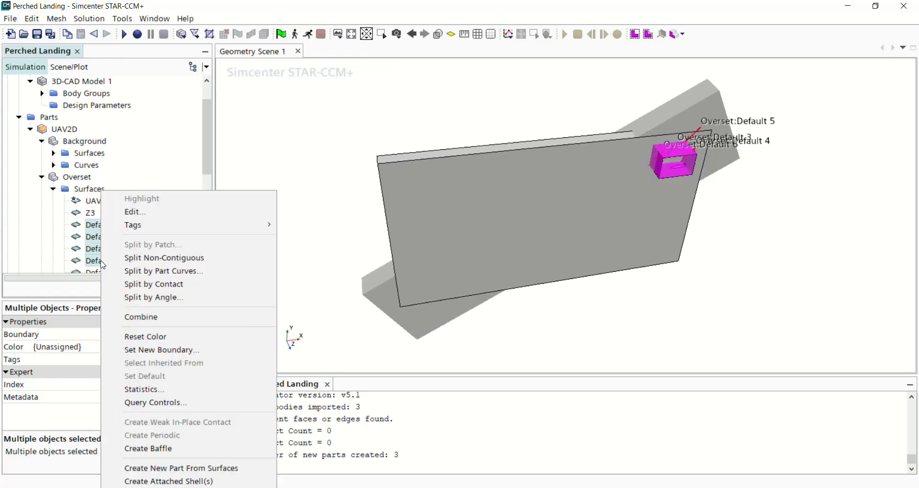
click(129, 318)
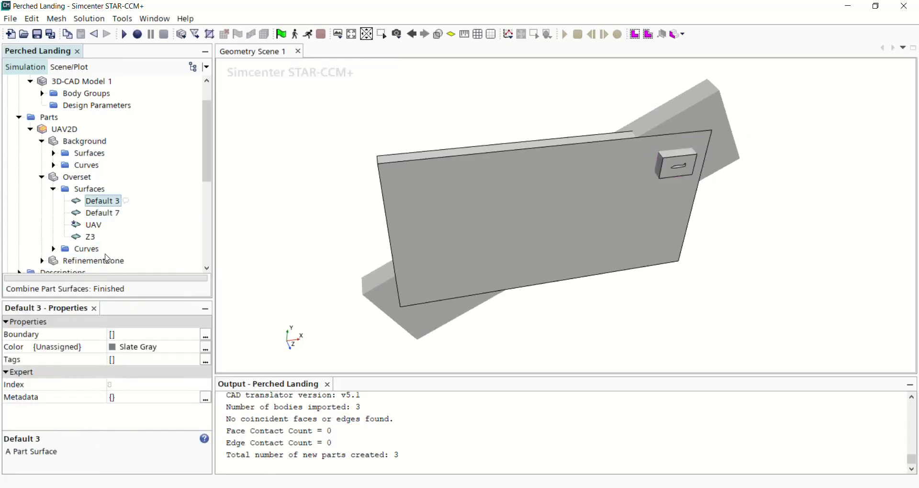
Rename the combined Overset surface as Boundary and Default 7 as Z4, and collapse the Overset and Background parts
click(100, 201)
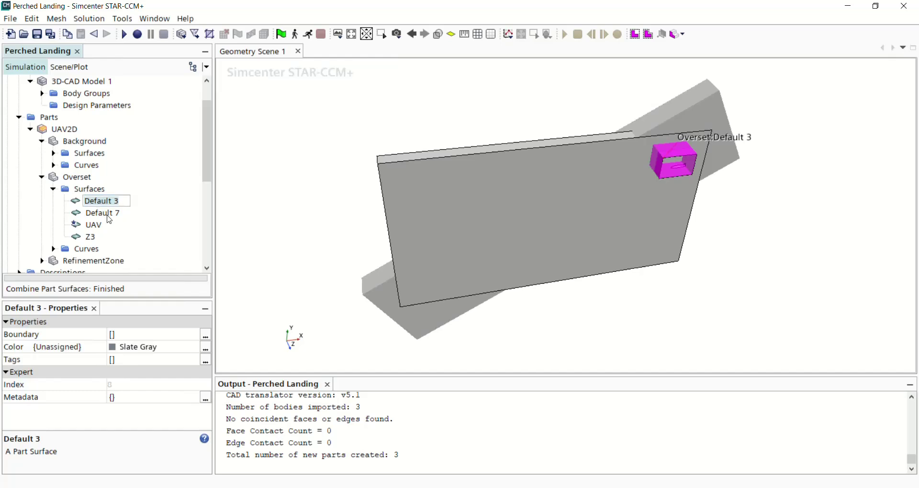
text(Boundary)
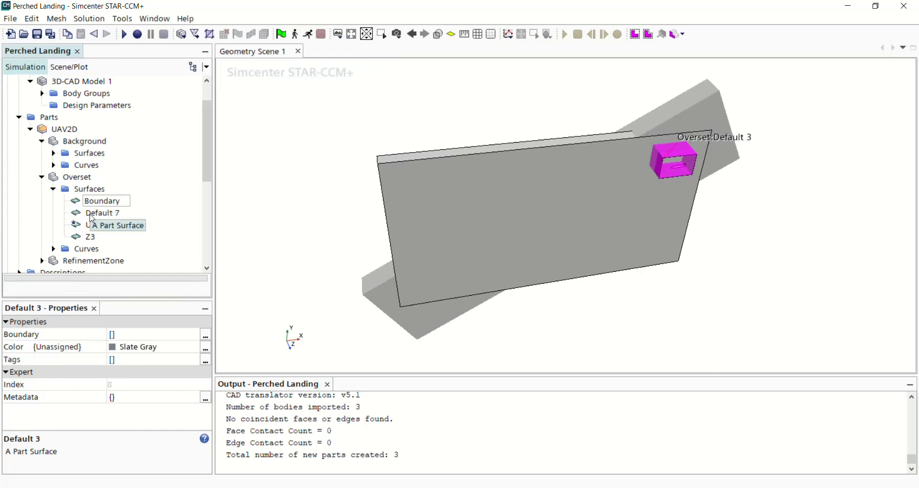
click(94, 215)
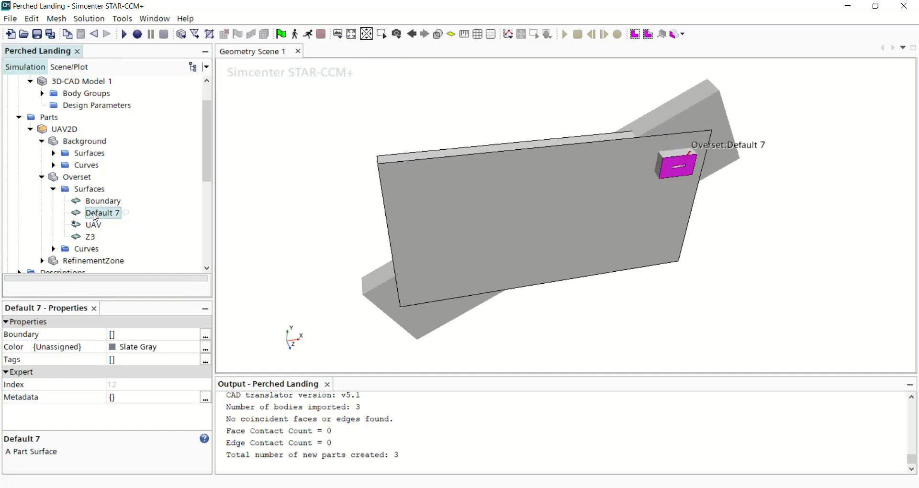
click(109, 218)
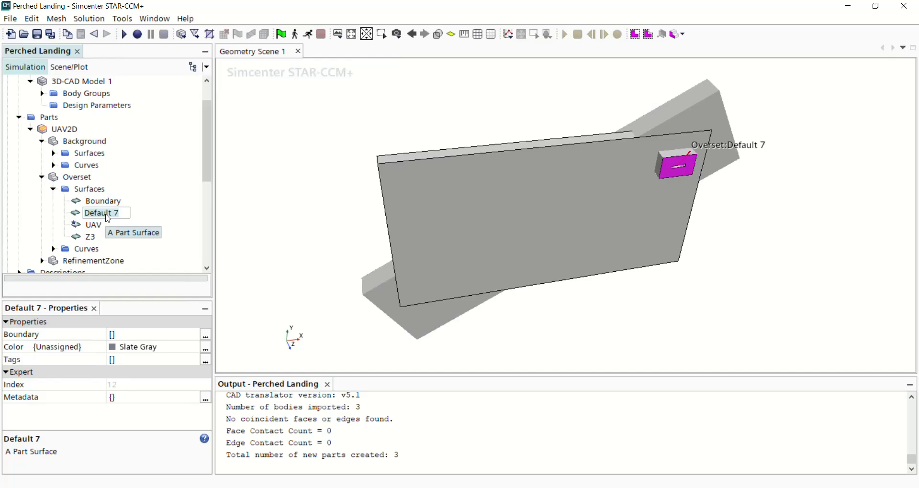
text(Z4)
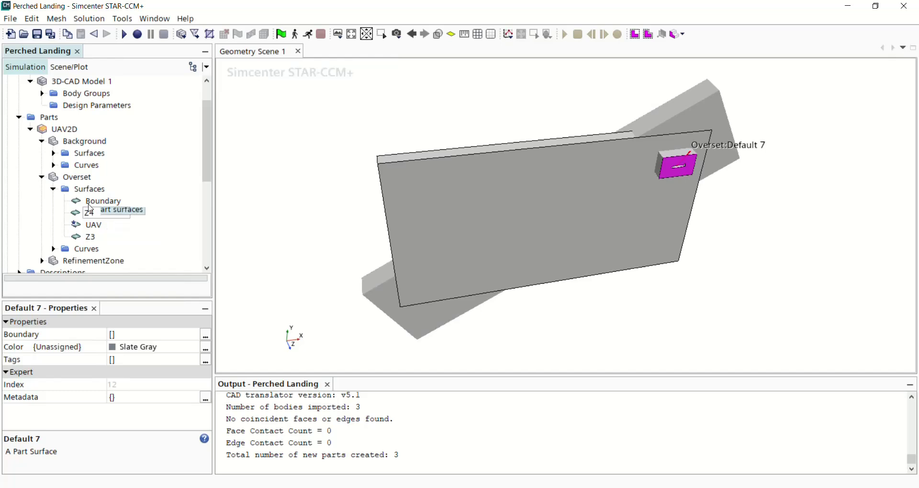
key(Return)
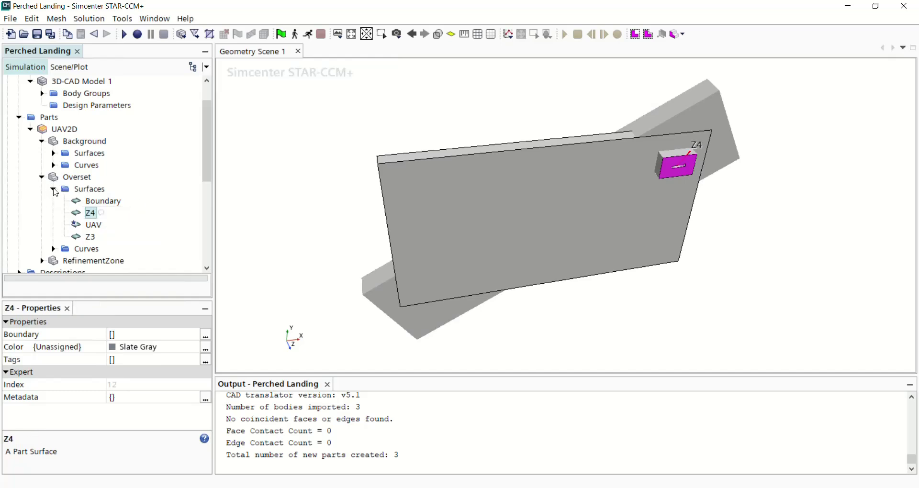
key(Left)
key(Left)
click(42, 178)
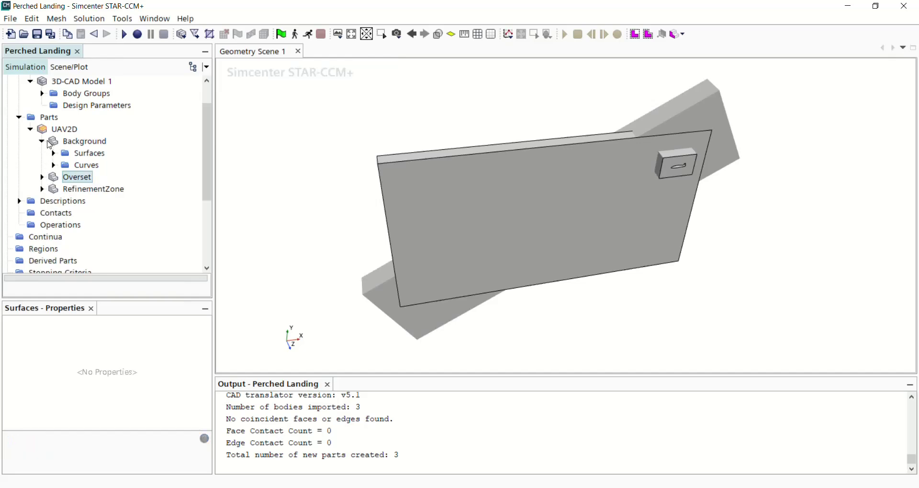
click(43, 141)
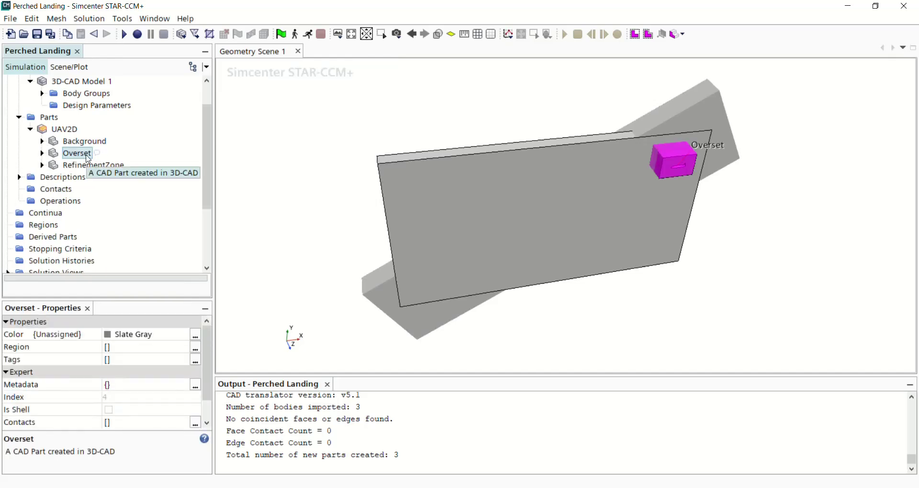
Create a Badge for 2D Meshing operation on the Background part, executed upon creation
scroll(81, 162, down, 1)
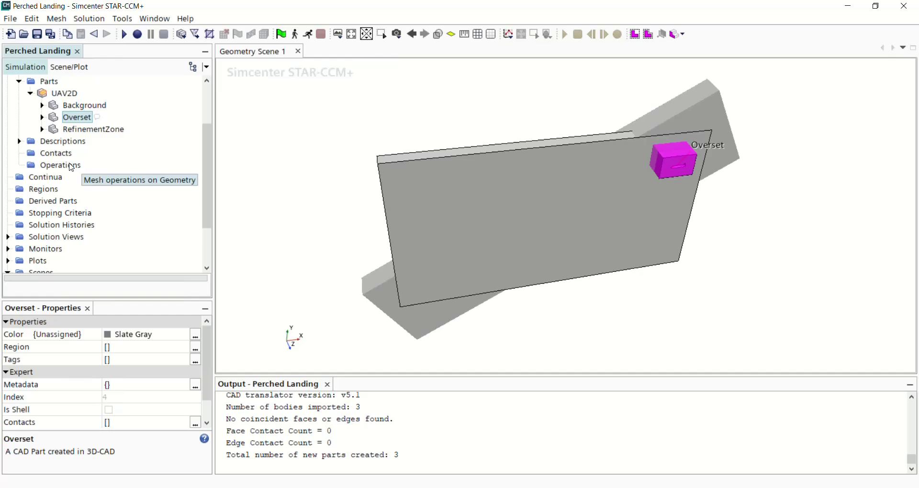
click(60, 166)
right_click(71, 167)
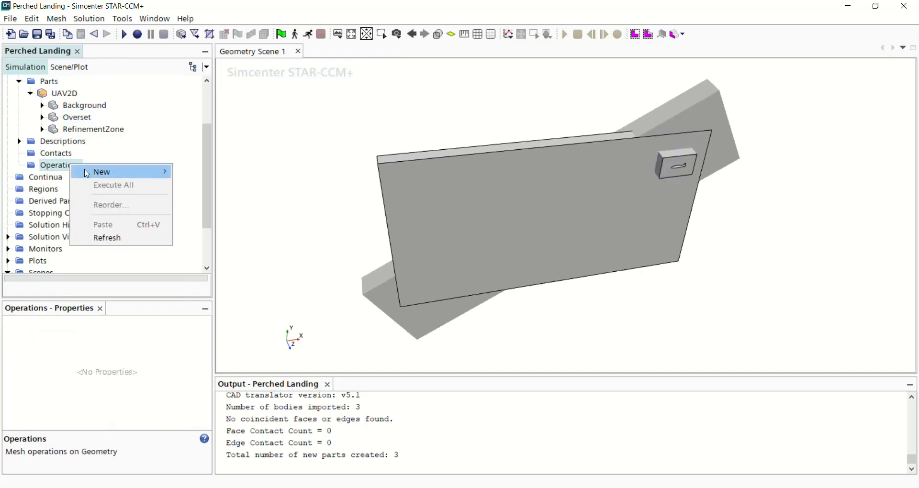
mouse_move(120, 172)
mouse_move(215, 200)
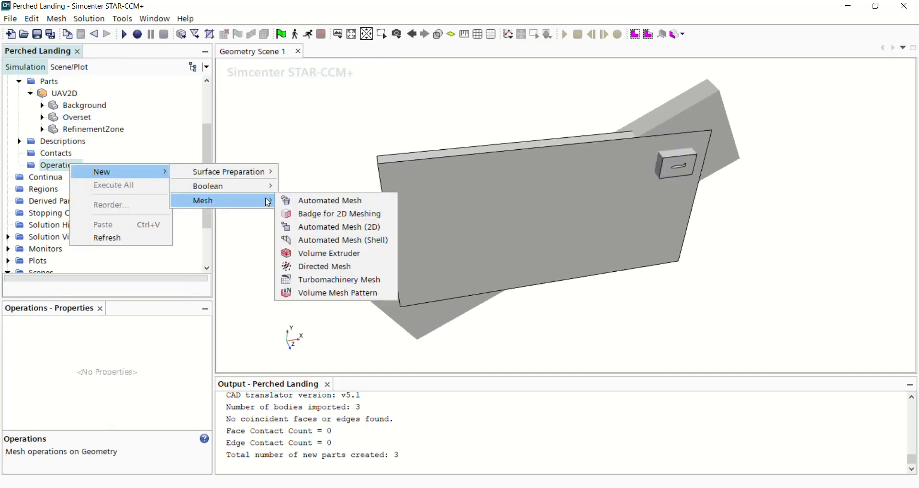
click(316, 214)
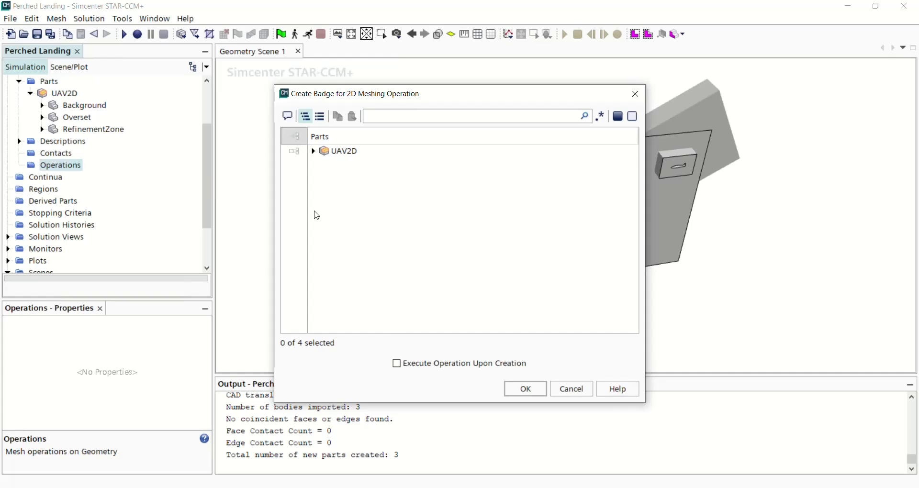
click(312, 157)
click(313, 151)
click(330, 163)
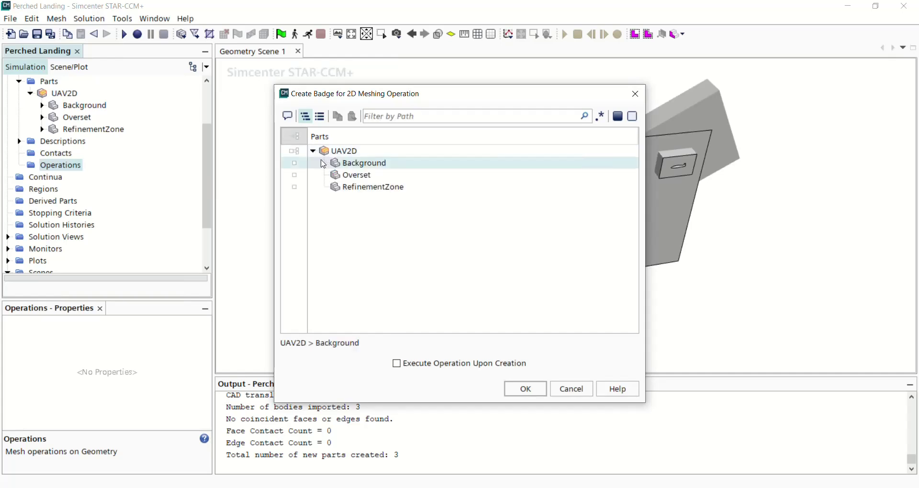
double_click(342, 167)
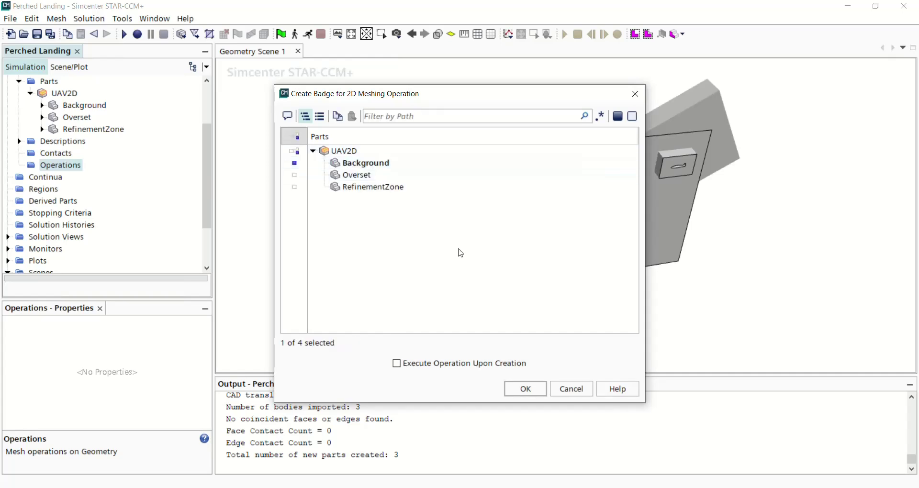
click(458, 367)
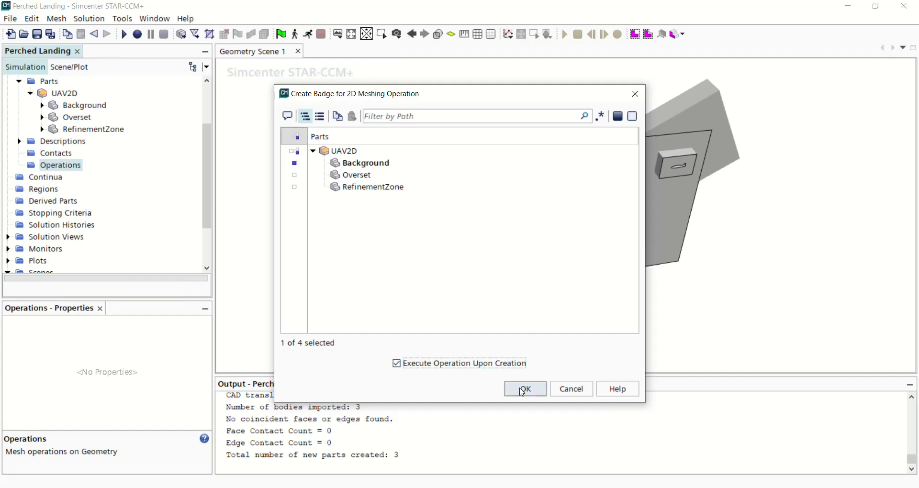
click(524, 388)
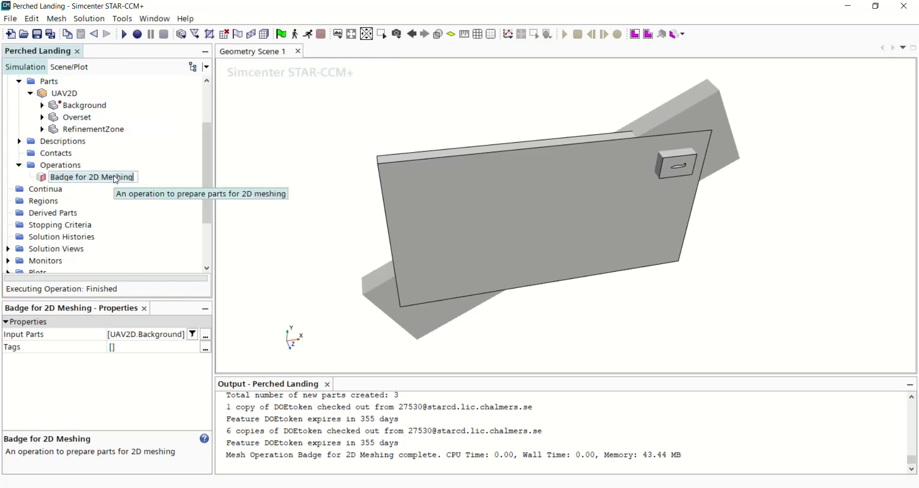
Rename the Background part's 2D meshing badge operation as BKD
click(120, 180)
text(BKD)
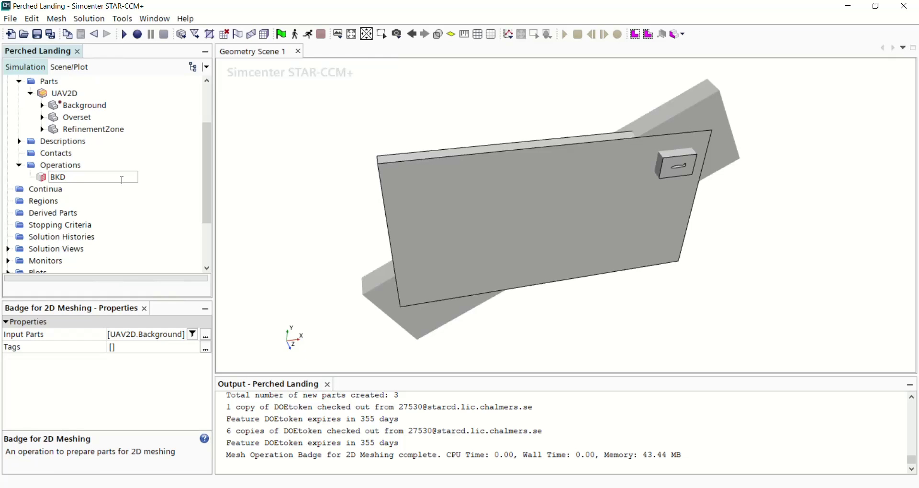
key(Return)
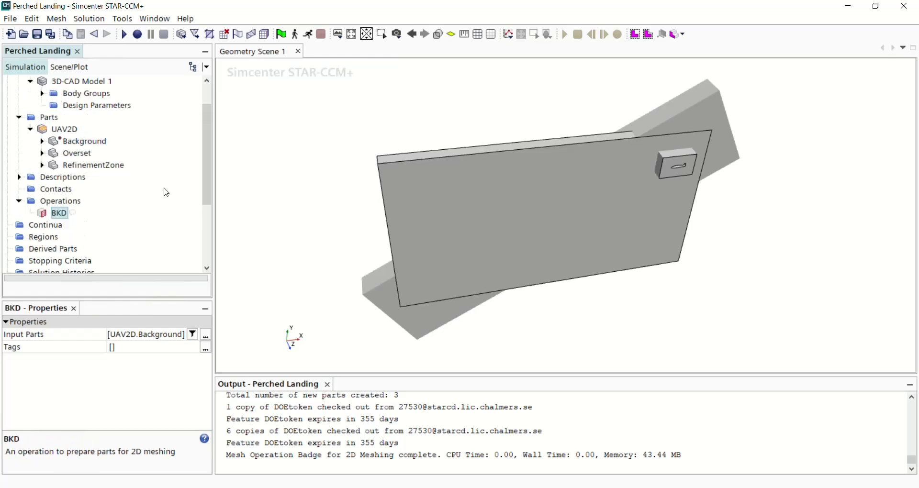
Create a second Badge for 2D Meshing operation on the Overset part, executed upon creation
click(62, 203)
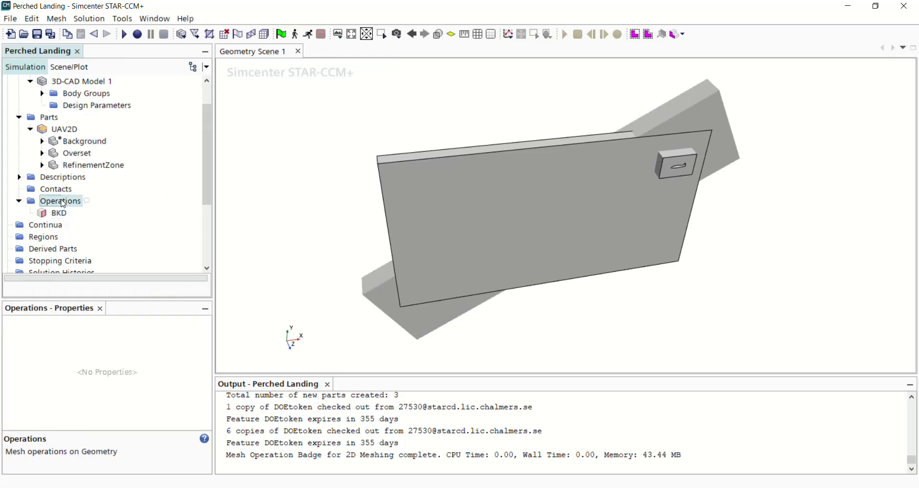
right_click(62, 203)
mouse_move(85, 208)
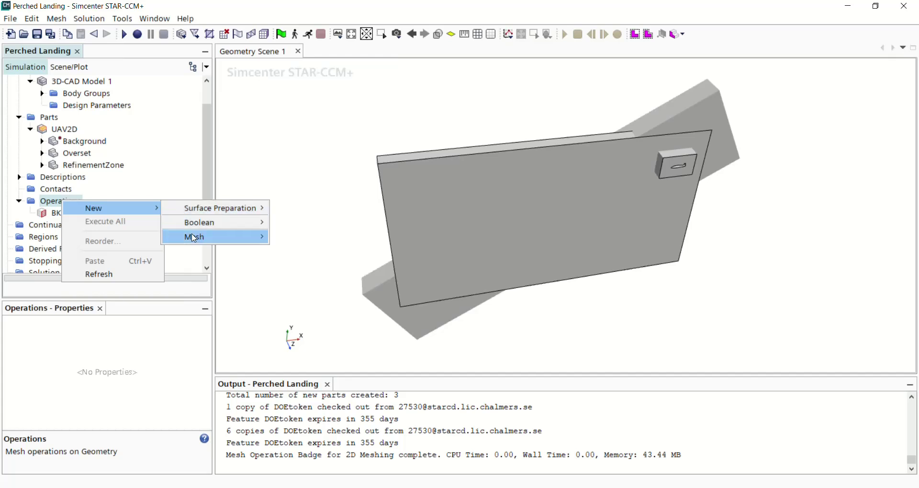
mouse_move(194, 238)
click(330, 250)
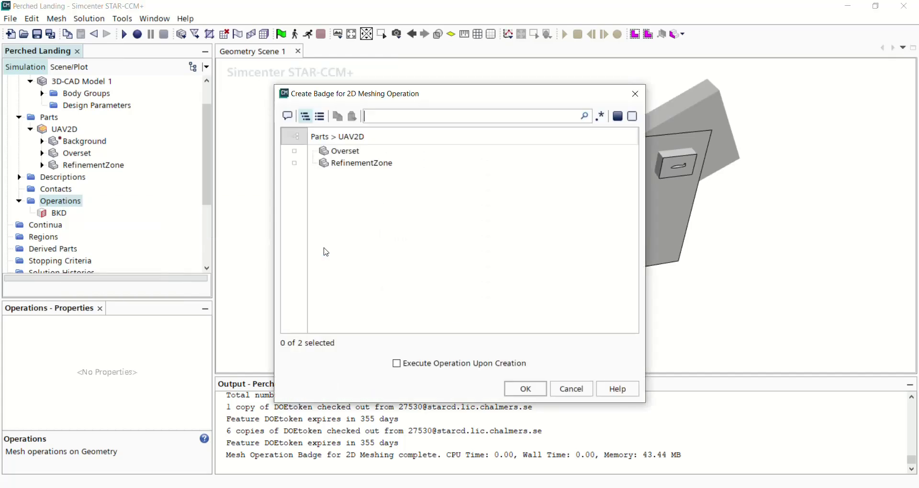
click(329, 152)
click(422, 365)
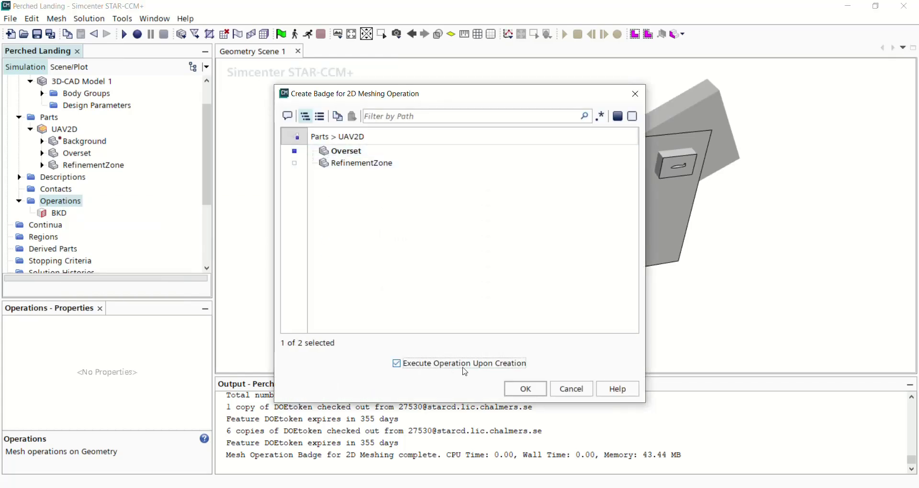
click(525, 388)
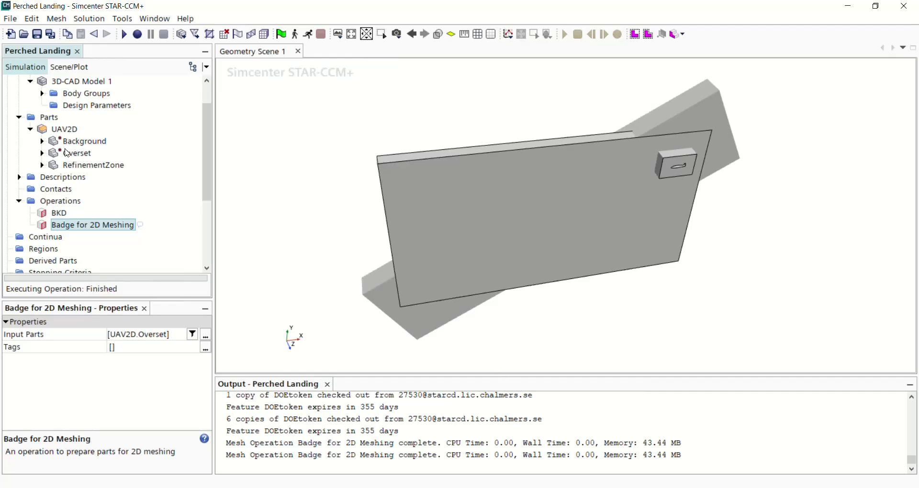
Rename the Overset part's 2D meshing badge operation as Overset Badge
right_click(95, 225)
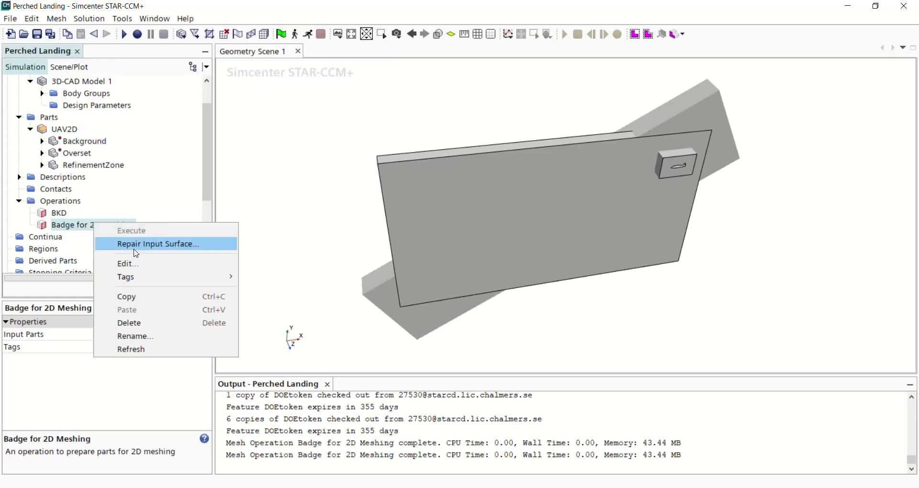
click(136, 349)
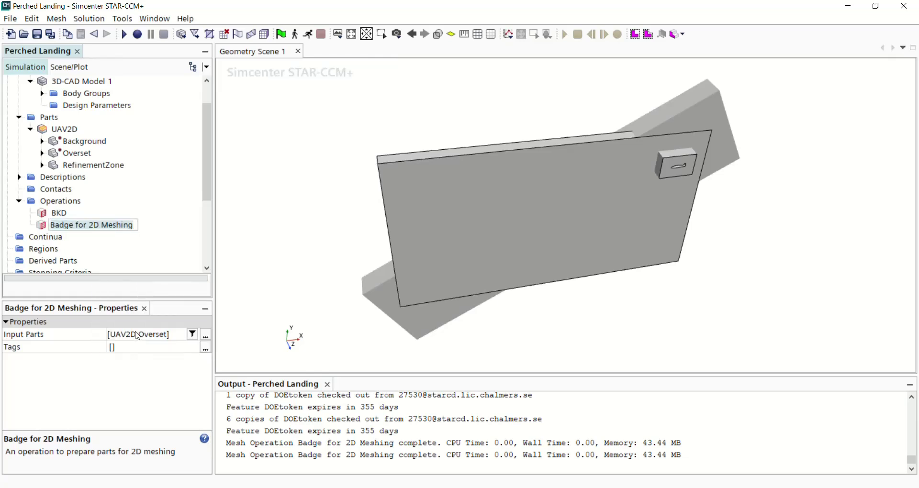
text(Overset Badge)
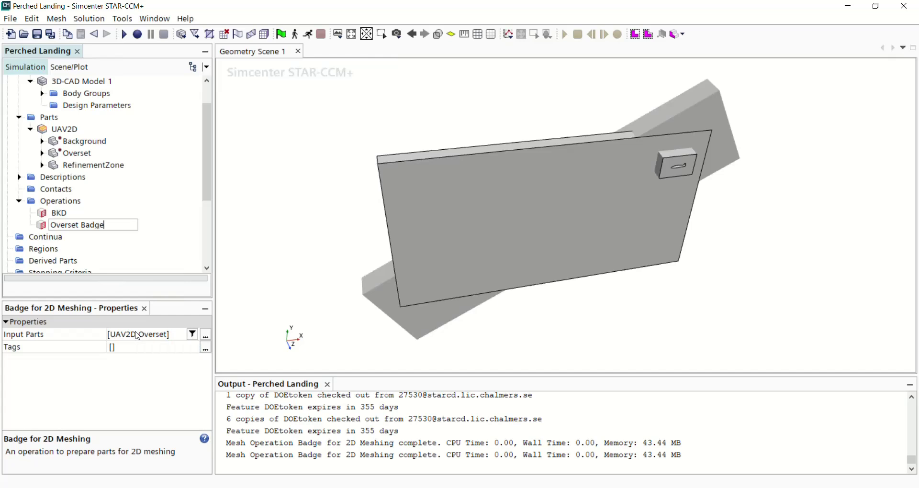
Commit the name Overset Badge for the second 2D meshing operation
key(Return)
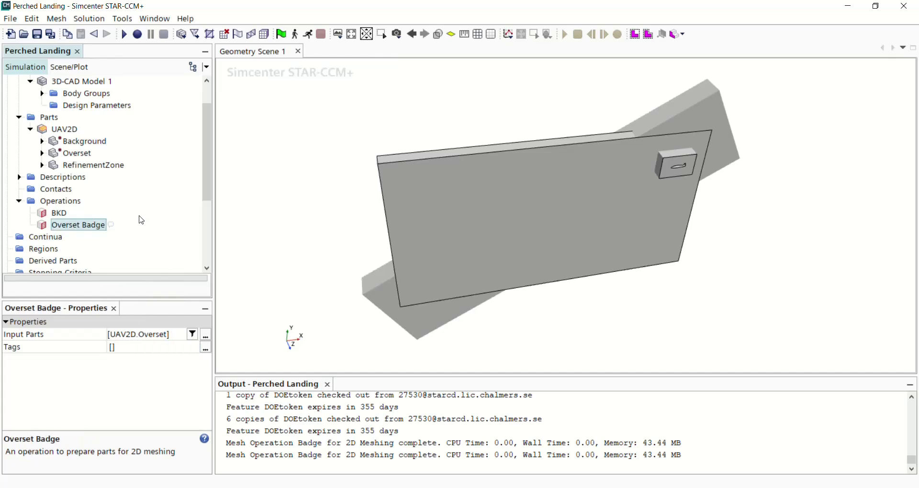
scroll(102, 221, down, 2)
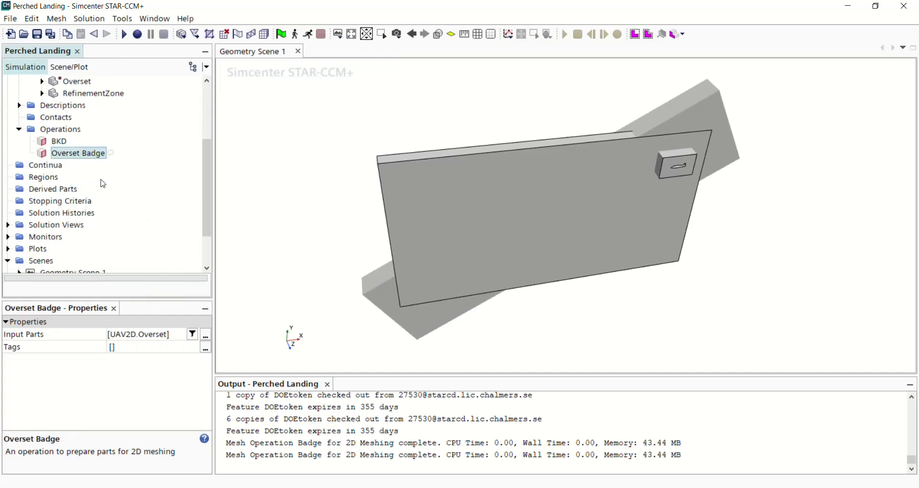
scroll(93, 173, up, 2)
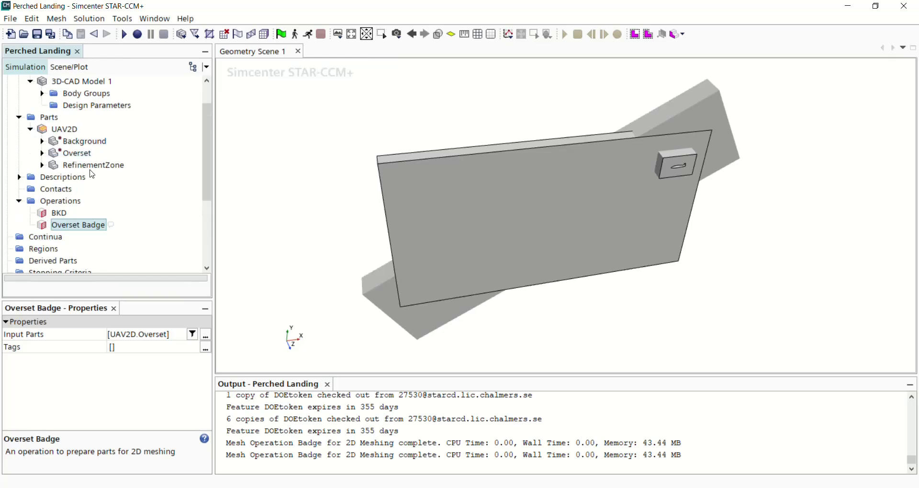
Assign the Background and Overset parts to regions, creating a region for each part and a boundary for each part surface
click(76, 142)
ctrl+click(74, 154)
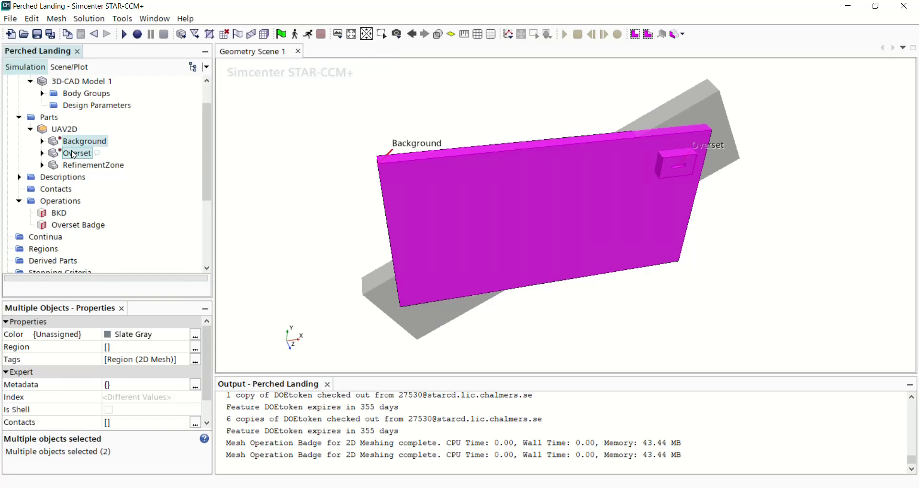
right_click(73, 154)
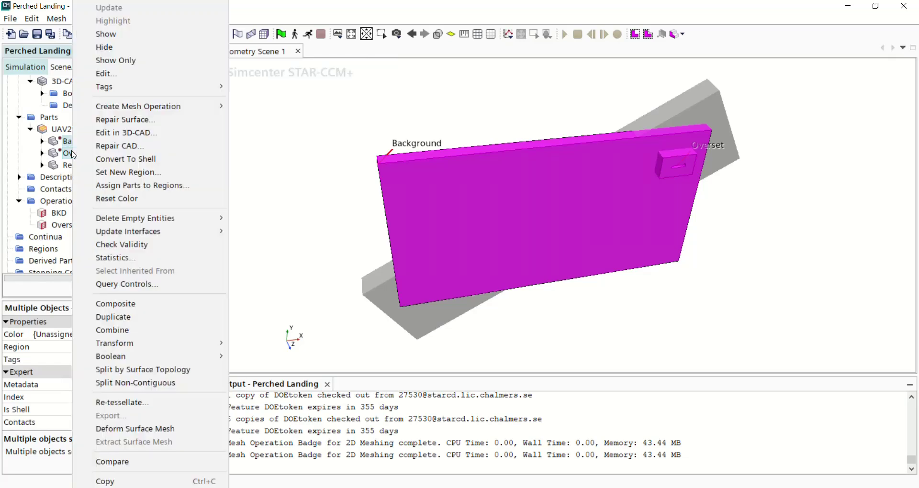
click(129, 185)
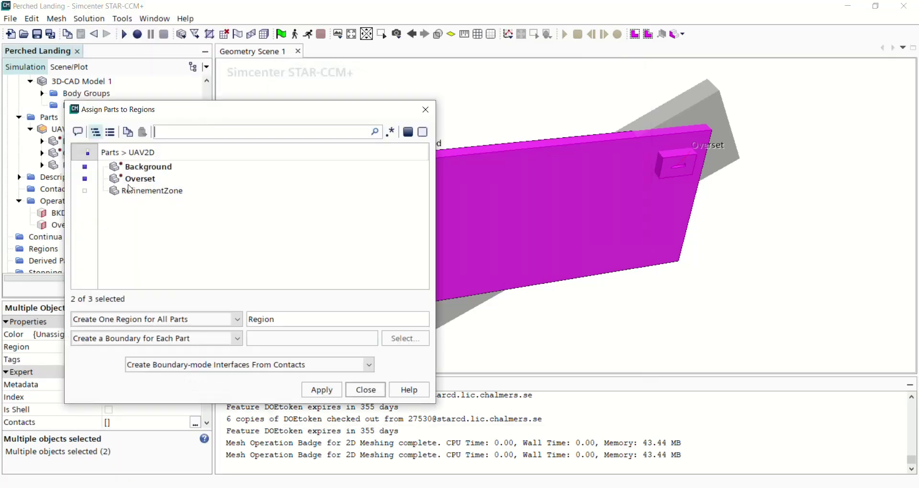
click(237, 319)
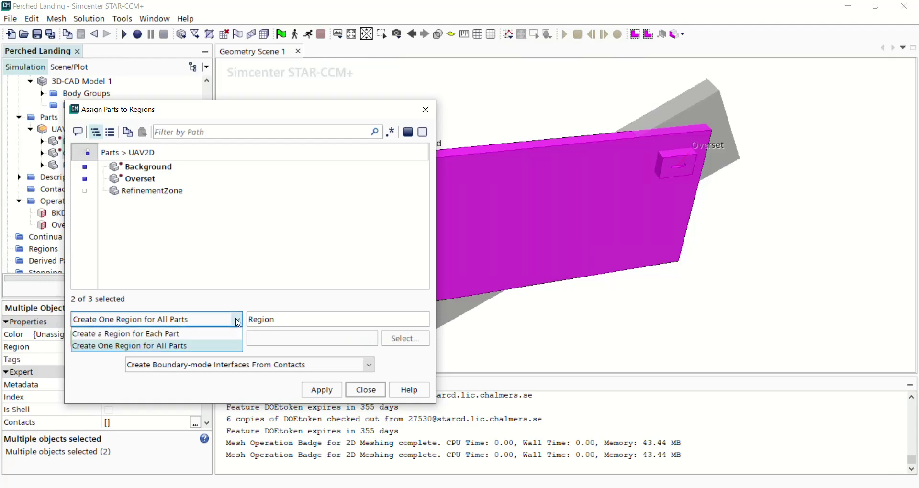
click(213, 333)
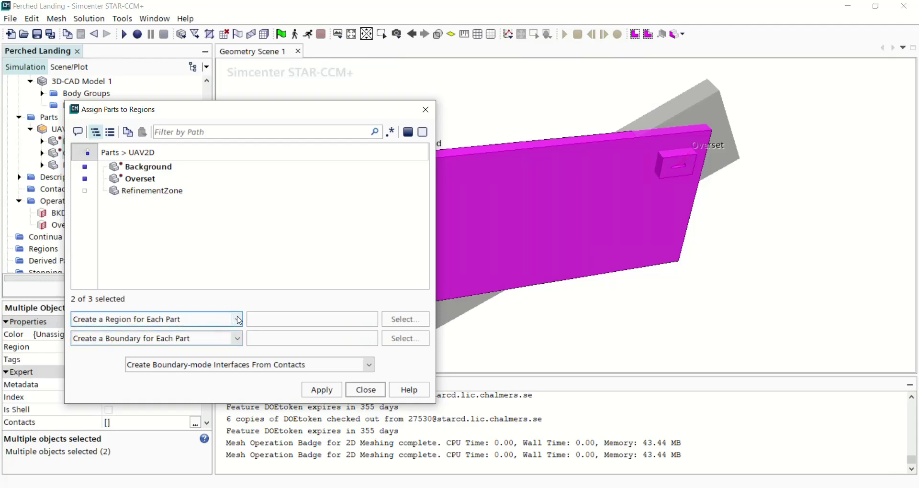
click(239, 320)
click(239, 320)
click(237, 338)
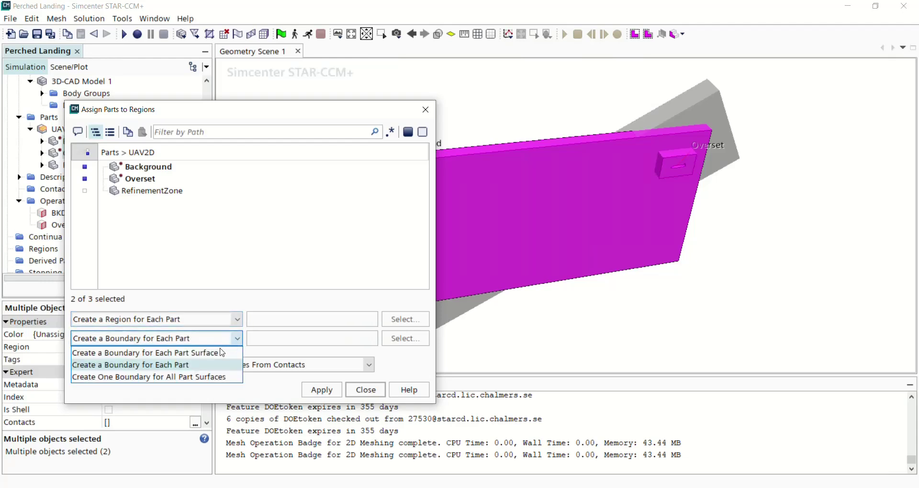
click(221, 353)
click(319, 391)
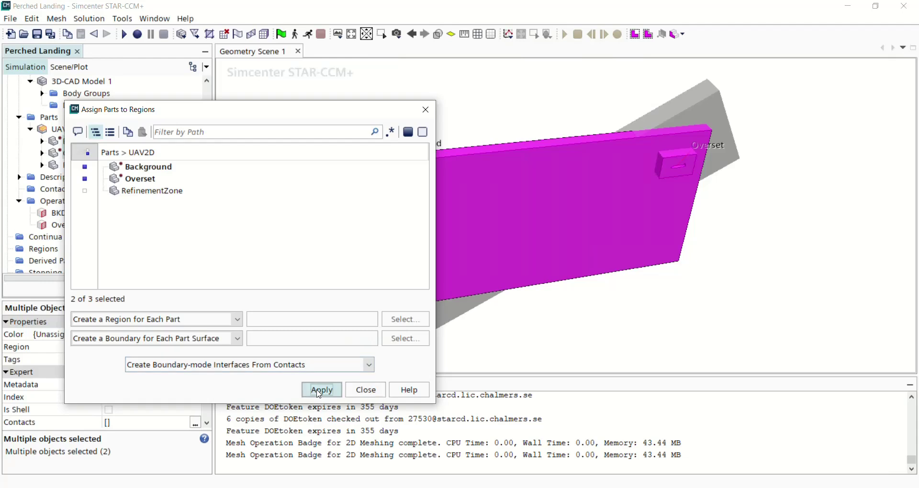
click(365, 389)
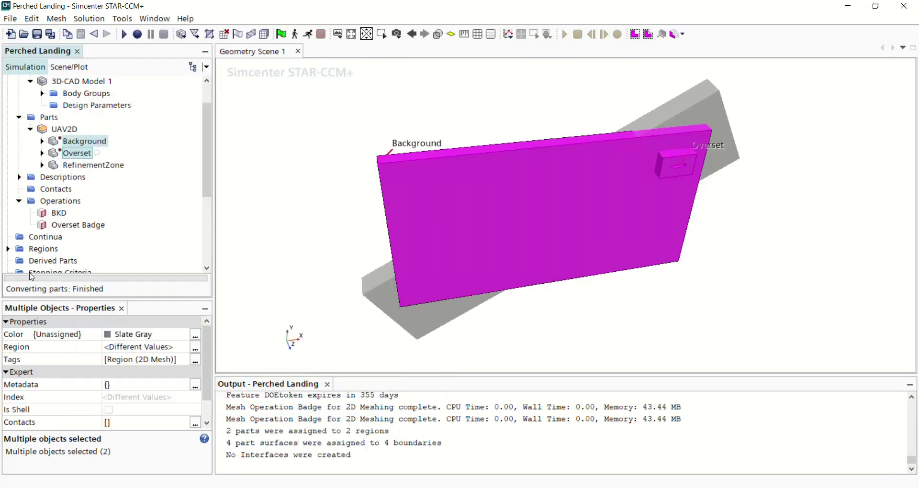
Examine the UAV2D.Background region and the surfaces covered by its Inlet and Outlet boundaries
click(8, 250)
scroll(170, 199, down, 3)
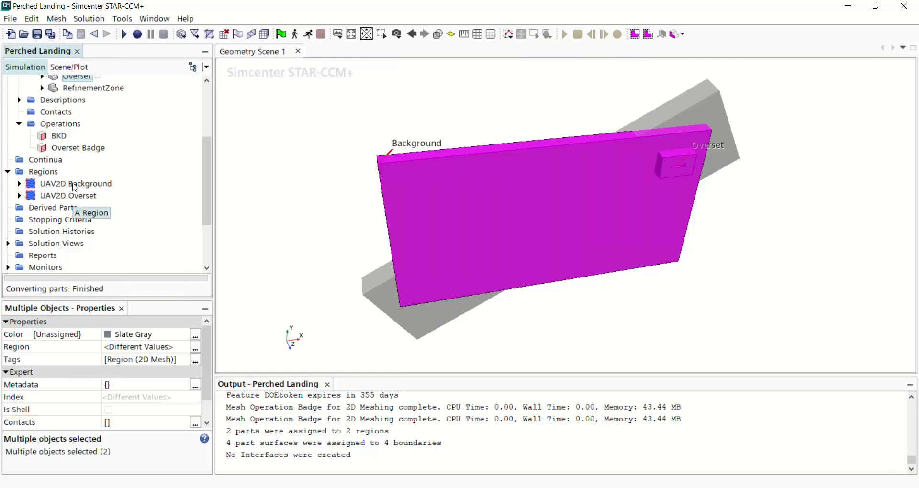
click(75, 185)
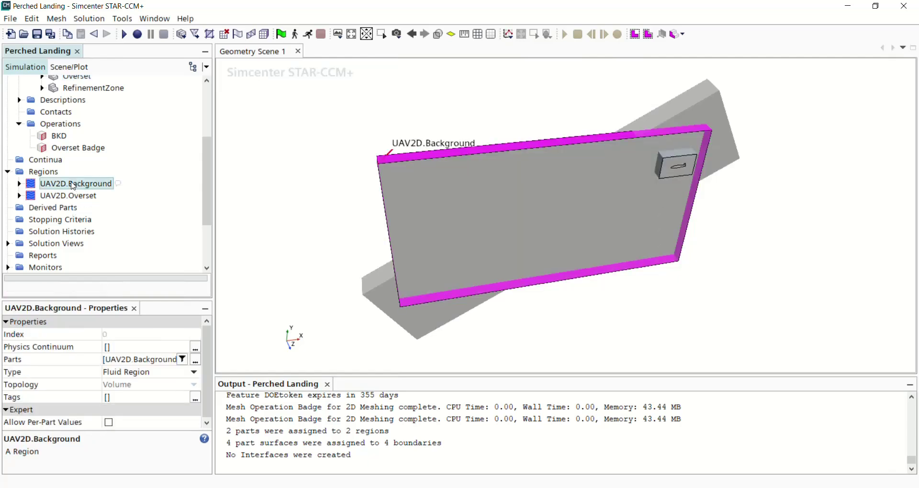
click(19, 184)
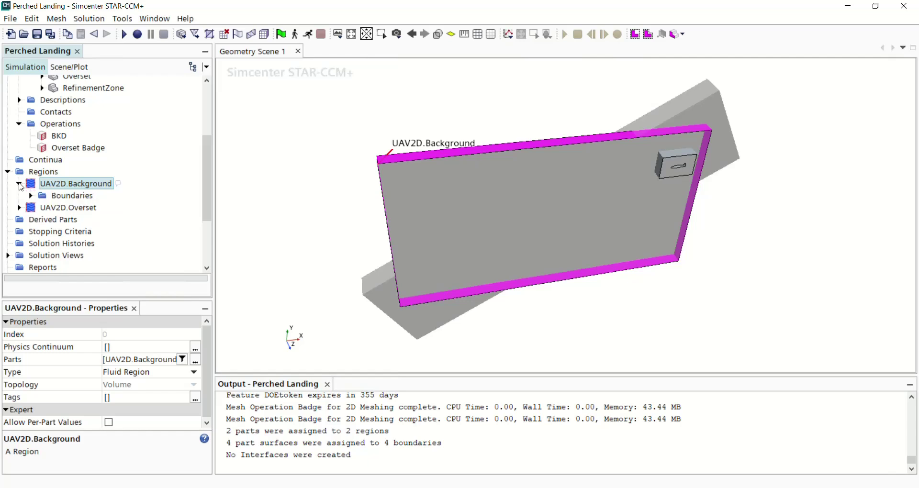
click(30, 196)
click(72, 208)
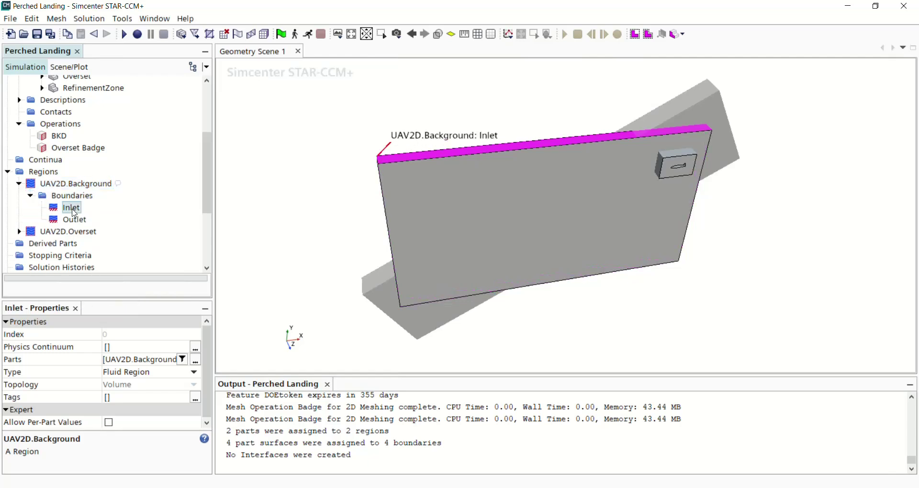
click(74, 220)
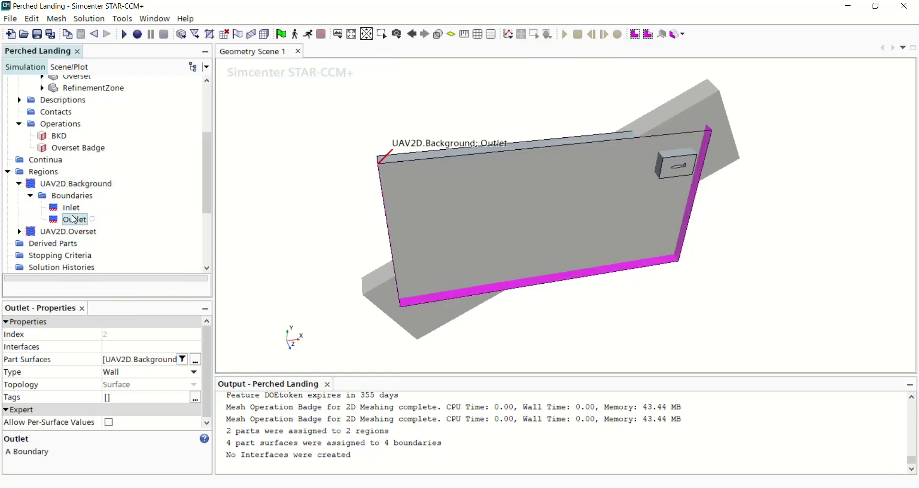
click(68, 185)
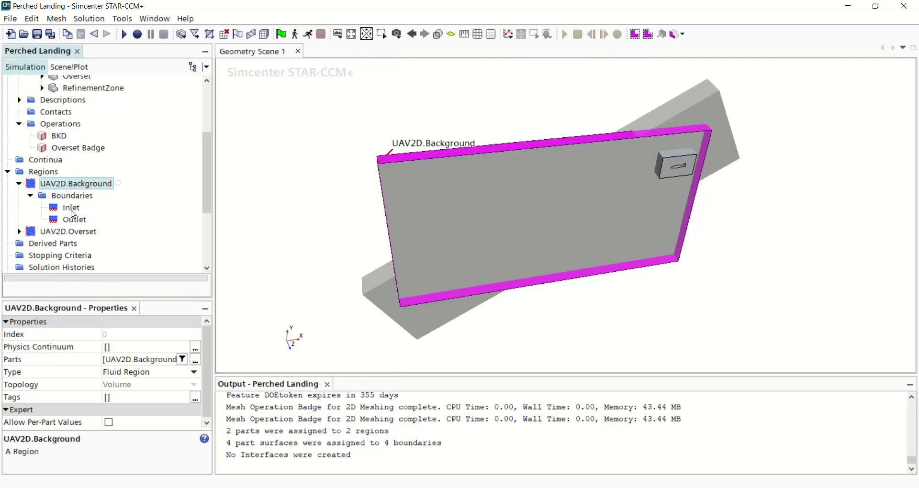
Set the Background region's Inlet boundary type to Stagnation Inlet
click(71, 209)
right_click(73, 214)
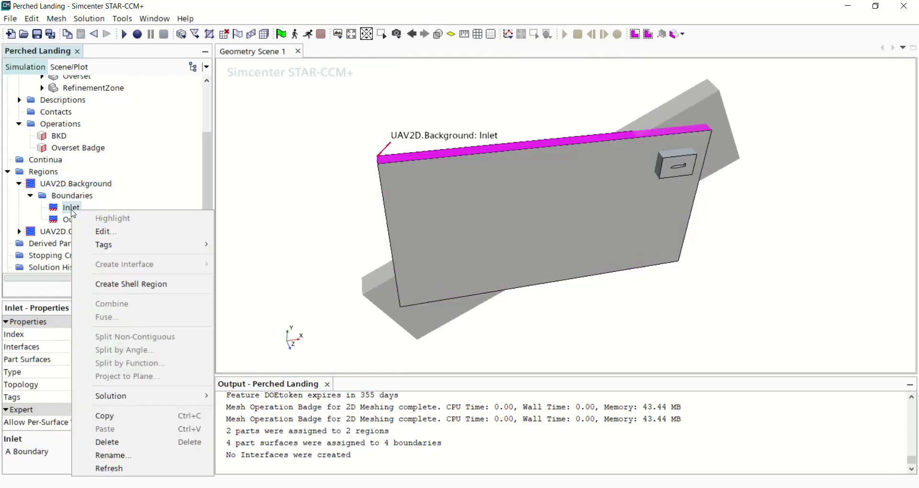
click(102, 232)
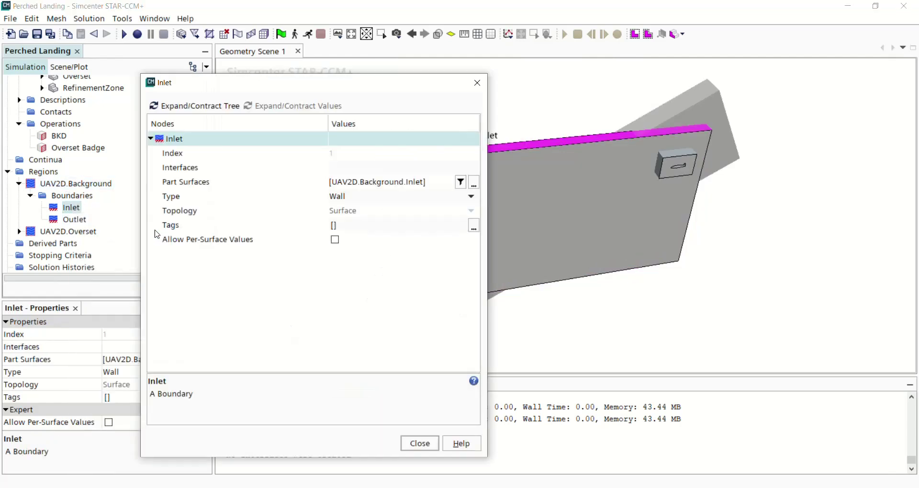
click(353, 200)
click(368, 283)
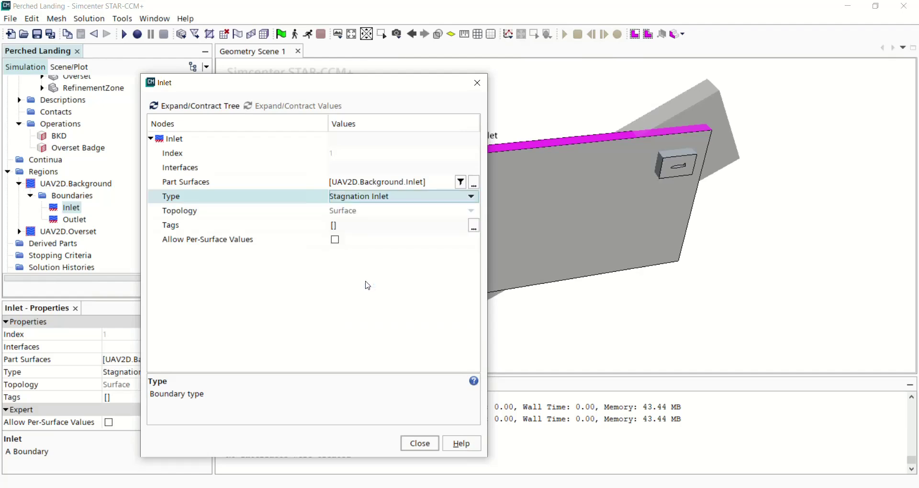
click(420, 449)
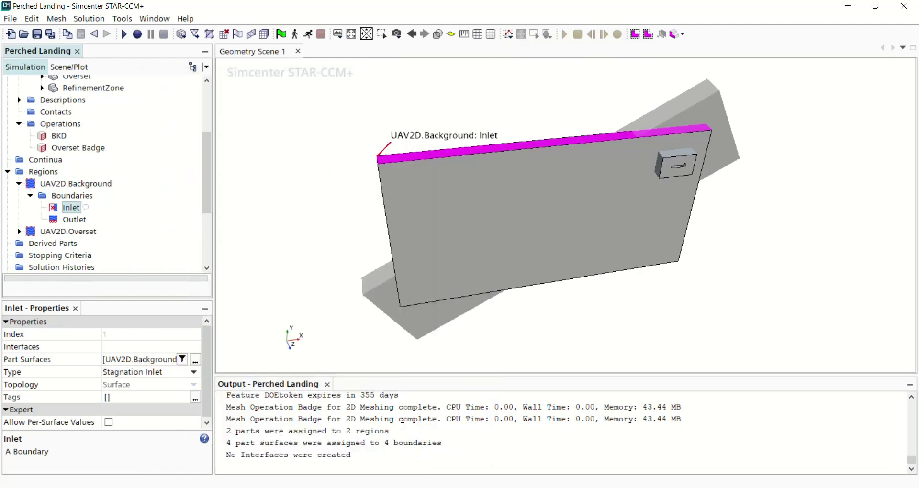
Set the Background region's Outlet boundary type to Pressure Outlet
click(79, 221)
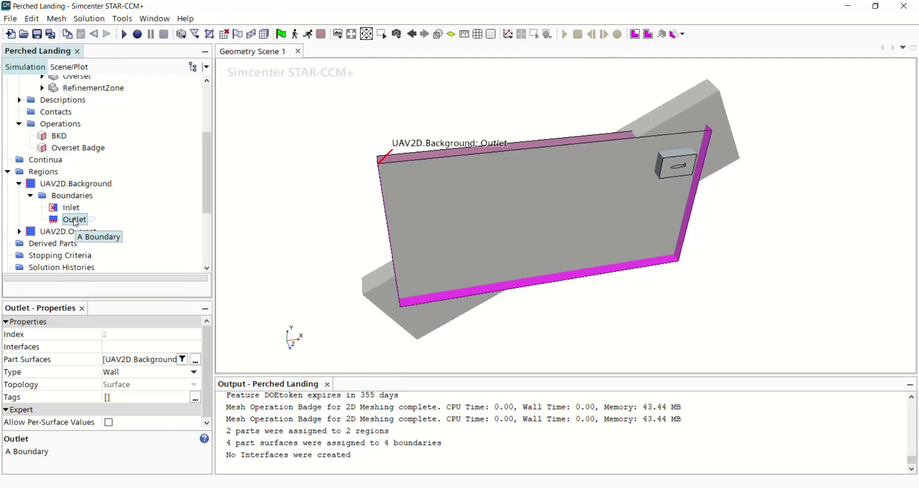
right_click(75, 222)
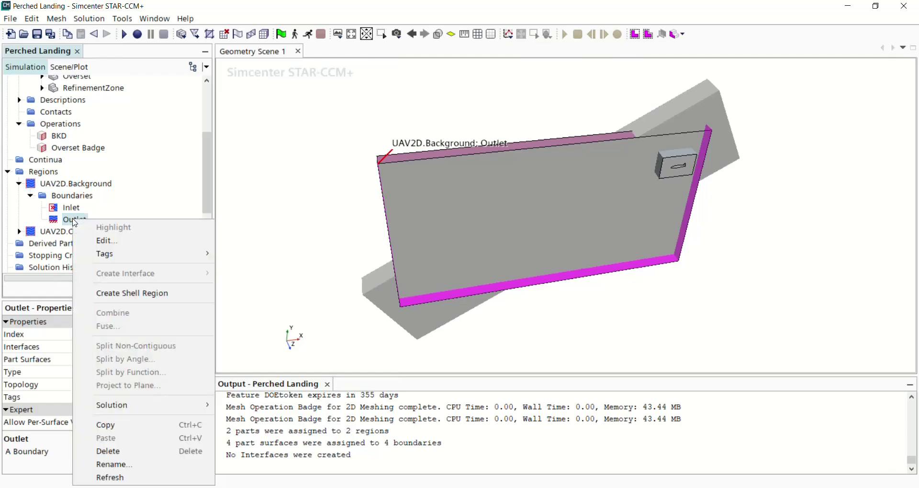
click(123, 241)
click(337, 197)
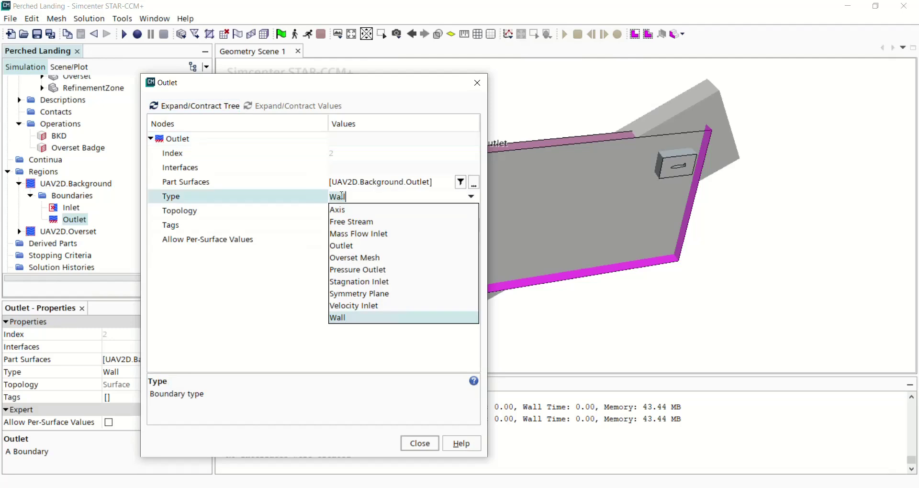
click(359, 270)
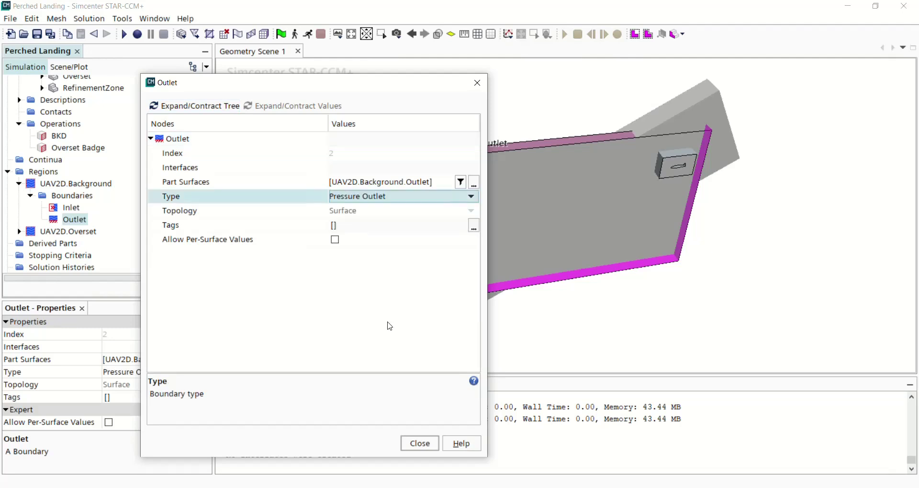
click(419, 443)
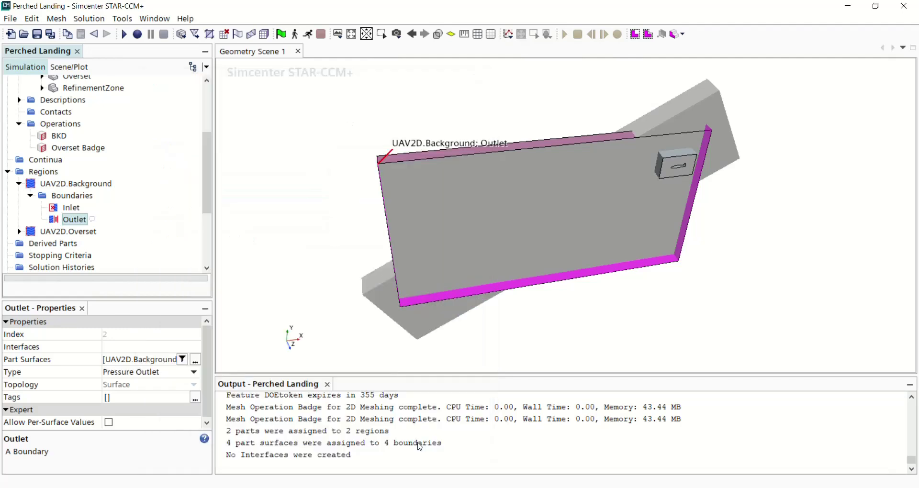
Set the type of the boundary named Boundary in the UAV2D.Overset region to Overset Mesh
click(30, 196)
click(19, 208)
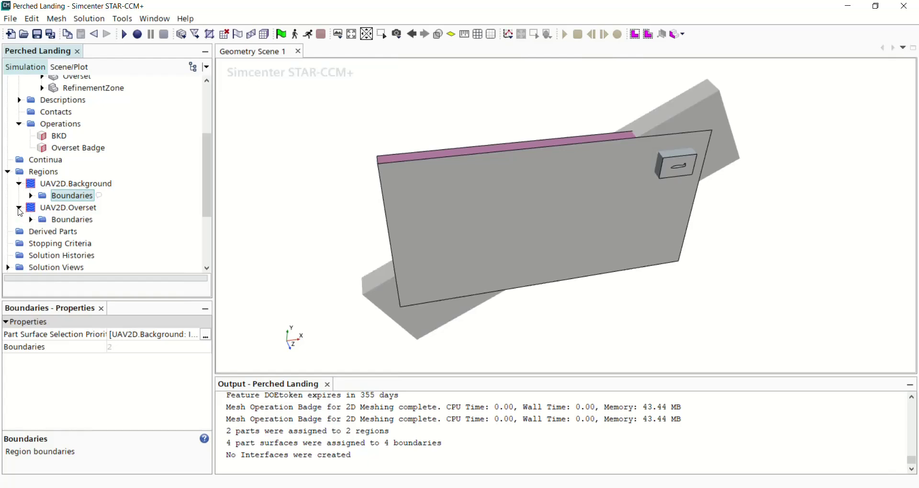
click(31, 220)
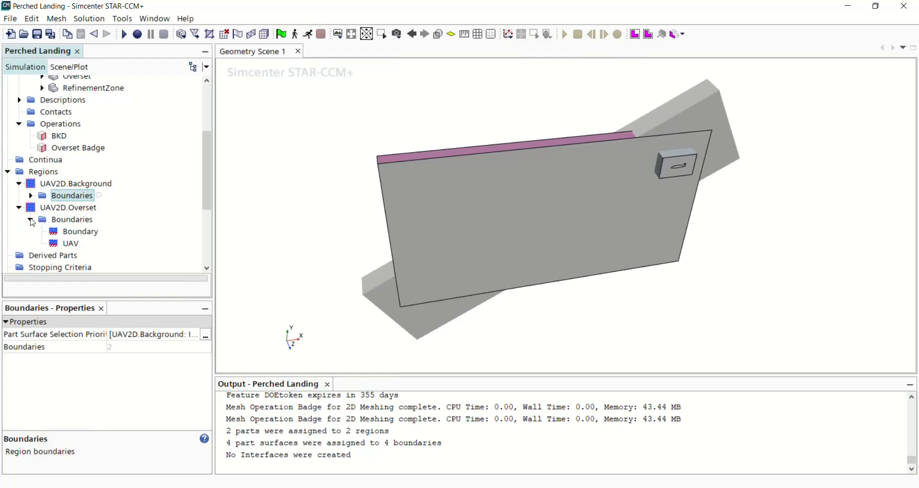
click(72, 235)
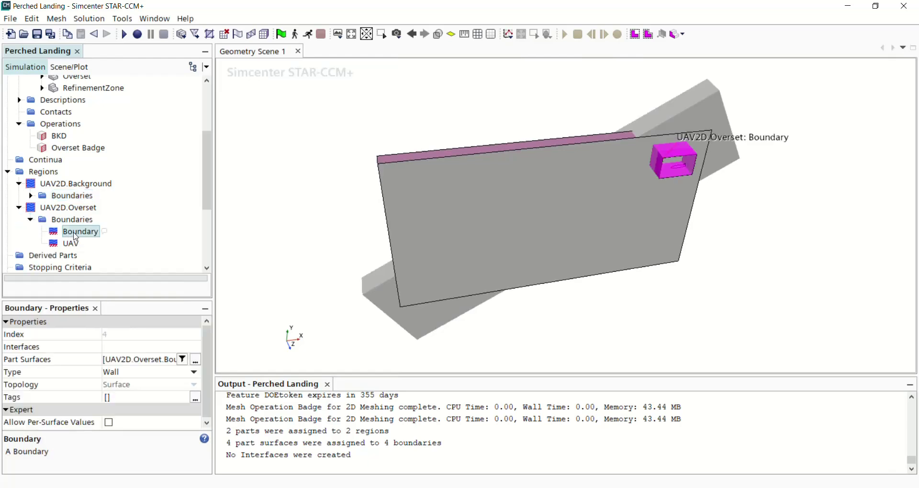
right_click(81, 235)
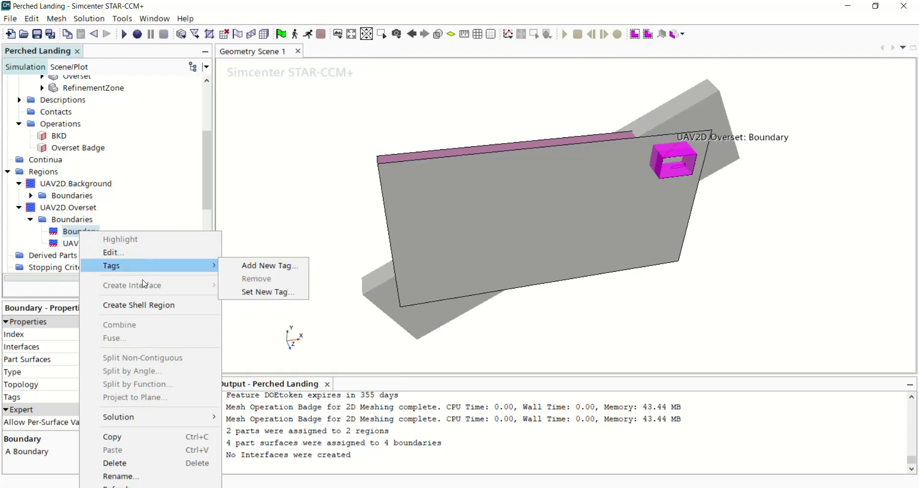
click(186, 254)
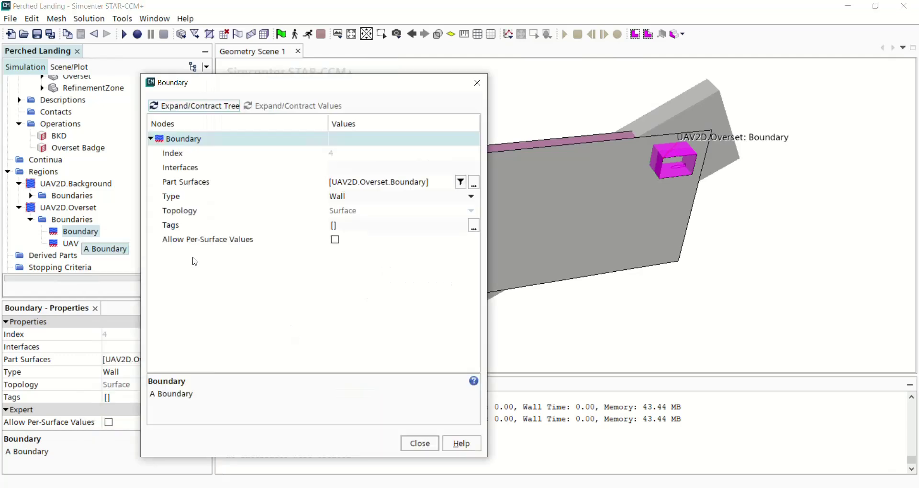
click(349, 198)
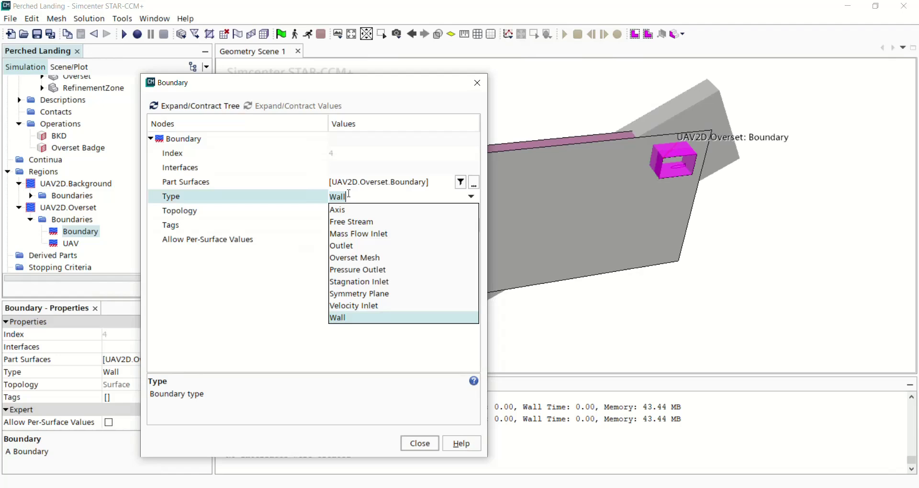
click(364, 259)
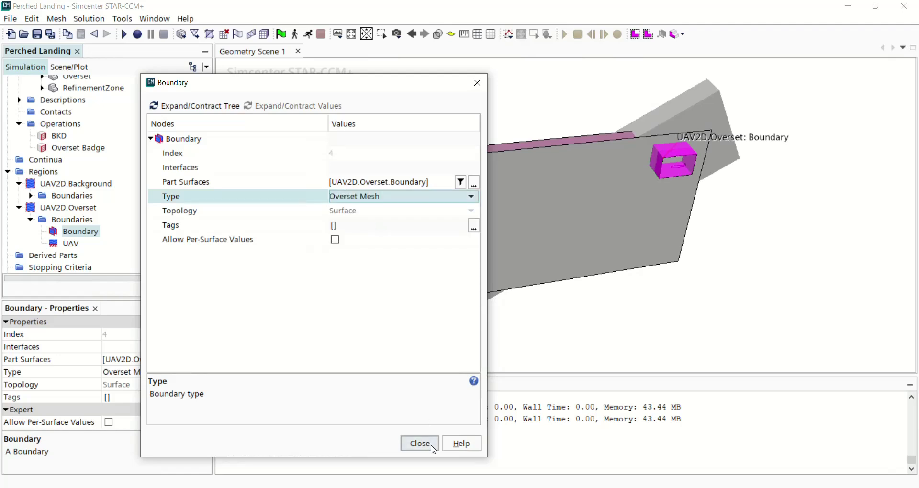
click(433, 444)
Check the boundary type of the Overset region's UAV surface, and collapse both regions in the tree
click(71, 245)
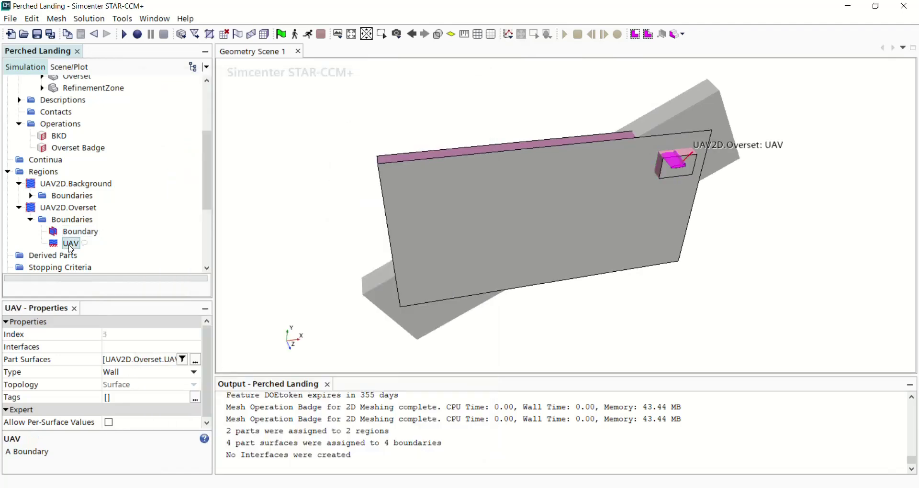
click(27, 218)
click(19, 207)
click(19, 184)
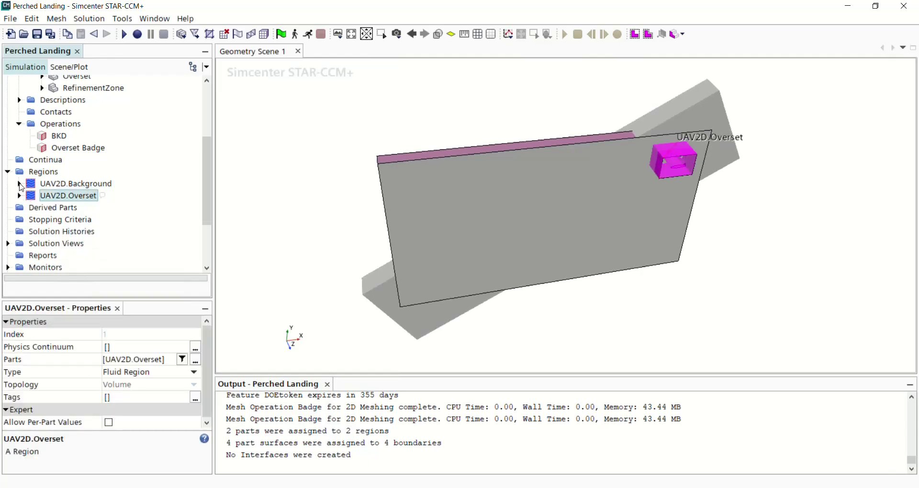
click(91, 186)
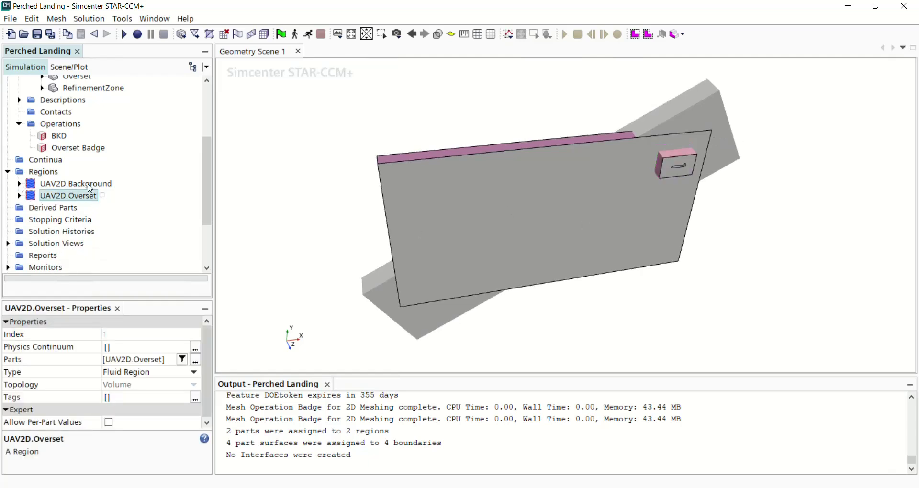
ctrl+click(80, 196)
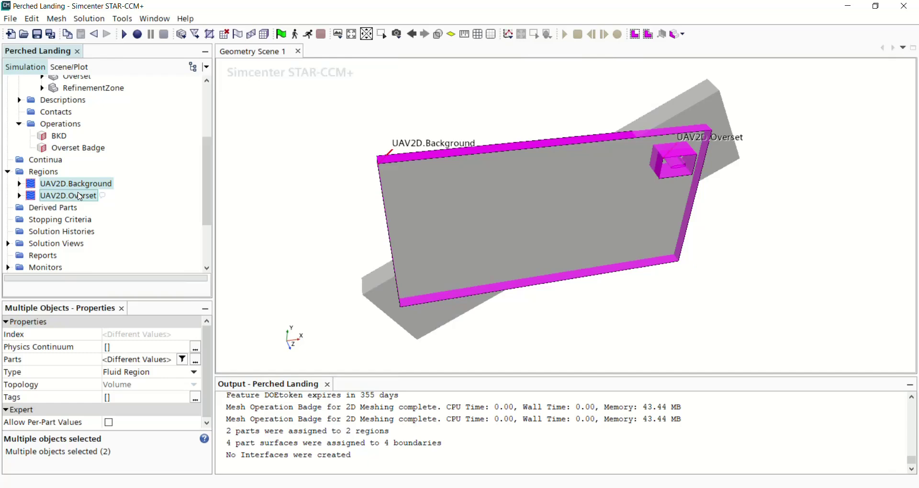
right_click(80, 197)
mouse_move(159, 376)
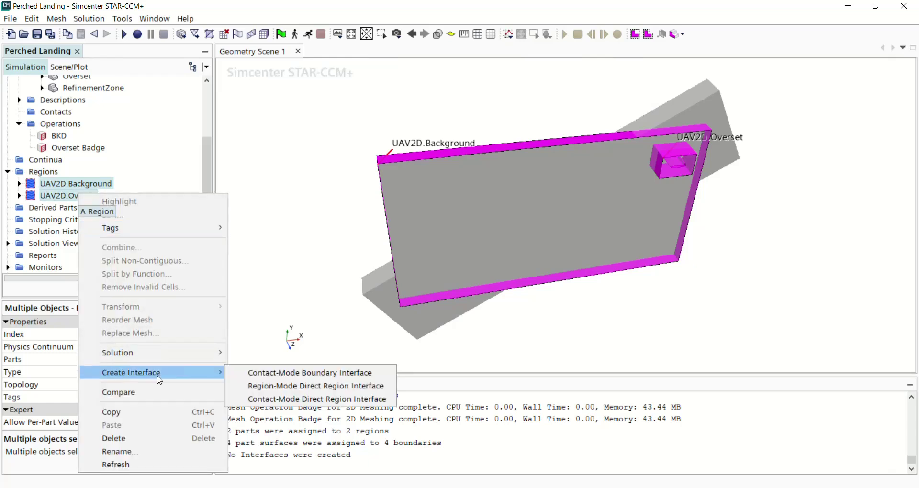
click(185, 174)
Create an Automated Mesh (2D) operation for the Background part using the Polygonal Mesher
scroll(83, 174, up, 3)
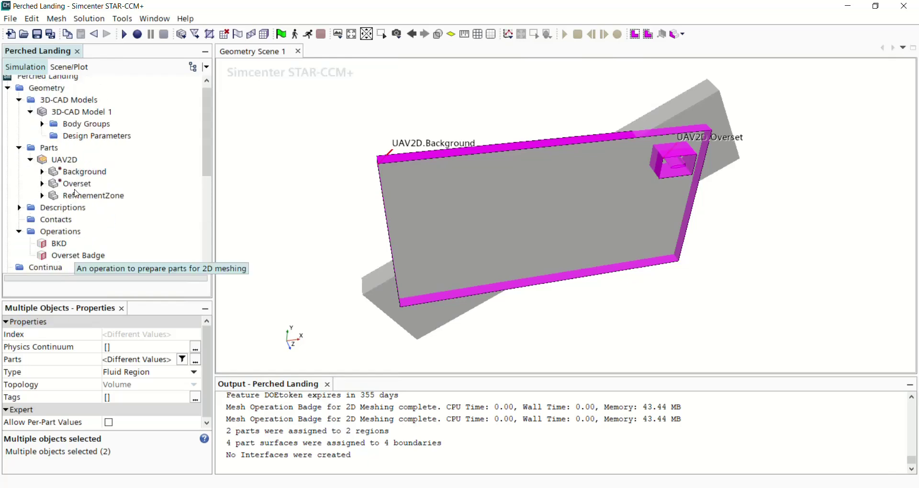
scroll(74, 196, down, 1)
click(61, 195)
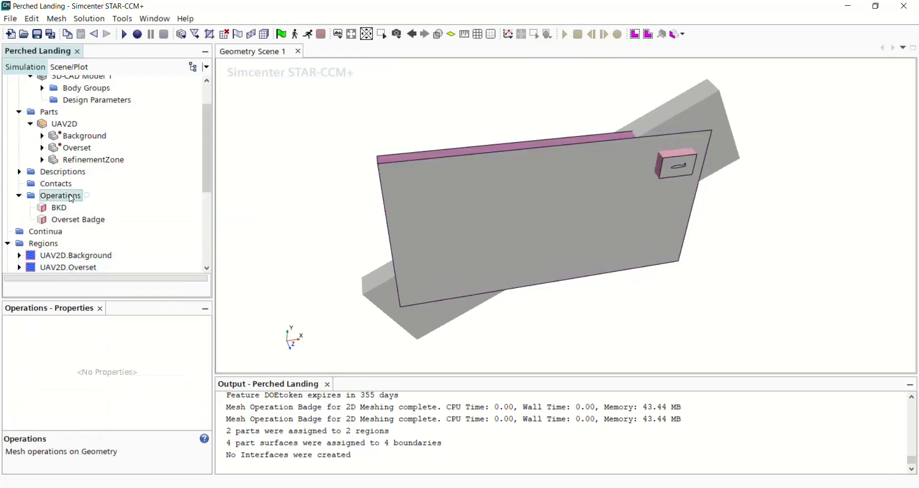
right_click(71, 197)
mouse_move(110, 203)
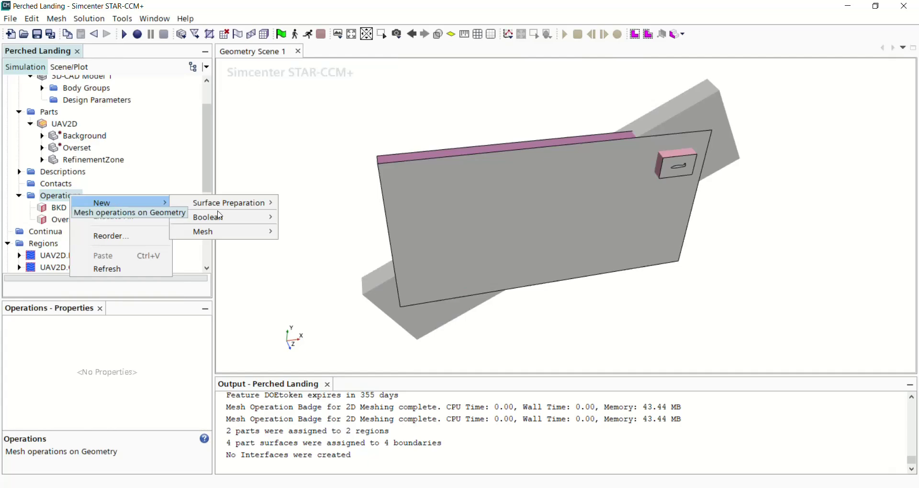
mouse_move(218, 235)
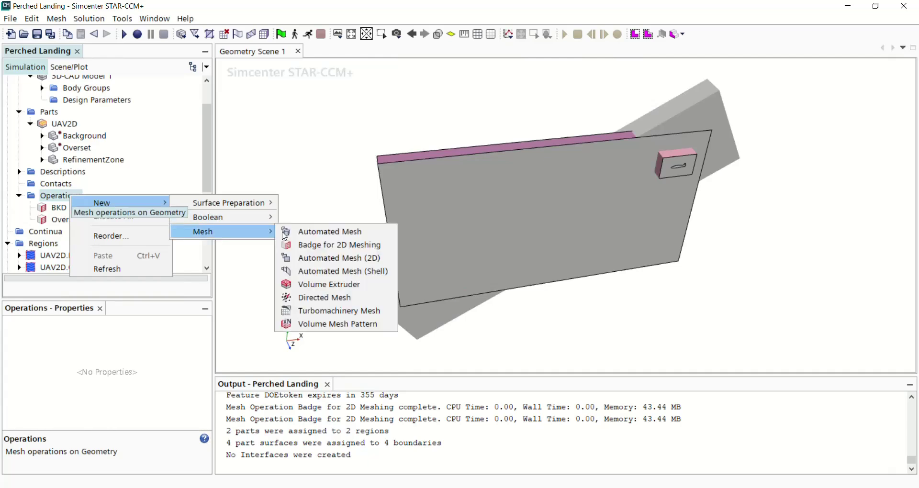
click(340, 259)
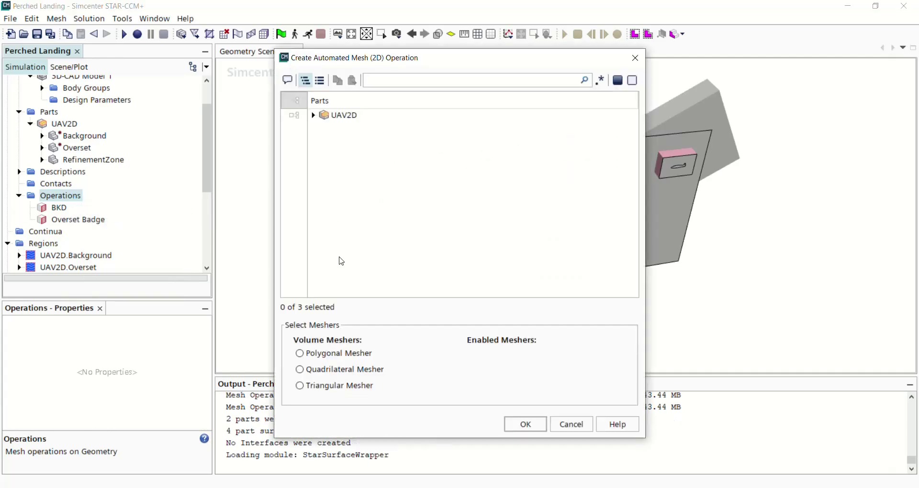
click(339, 355)
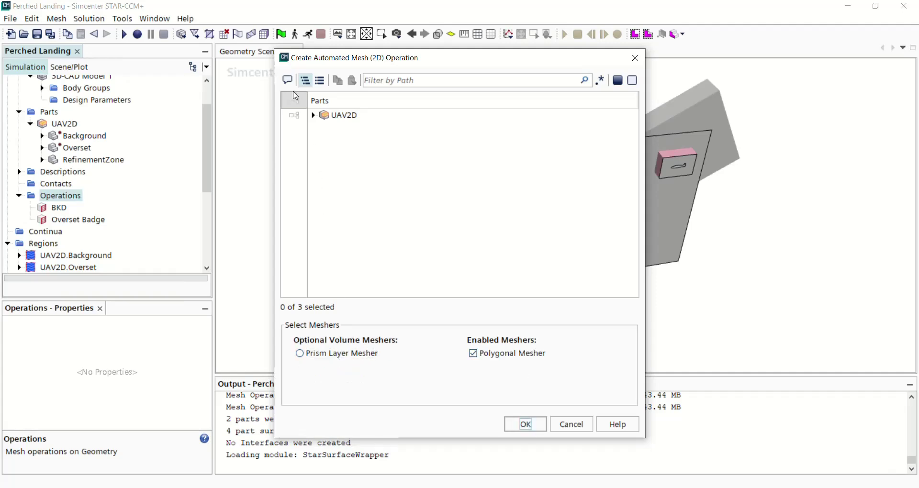
click(314, 116)
click(313, 116)
click(294, 127)
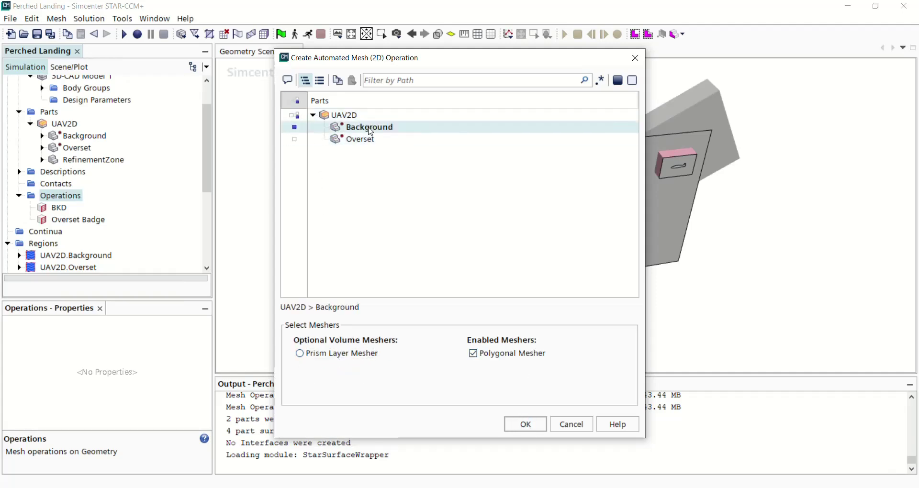
click(531, 425)
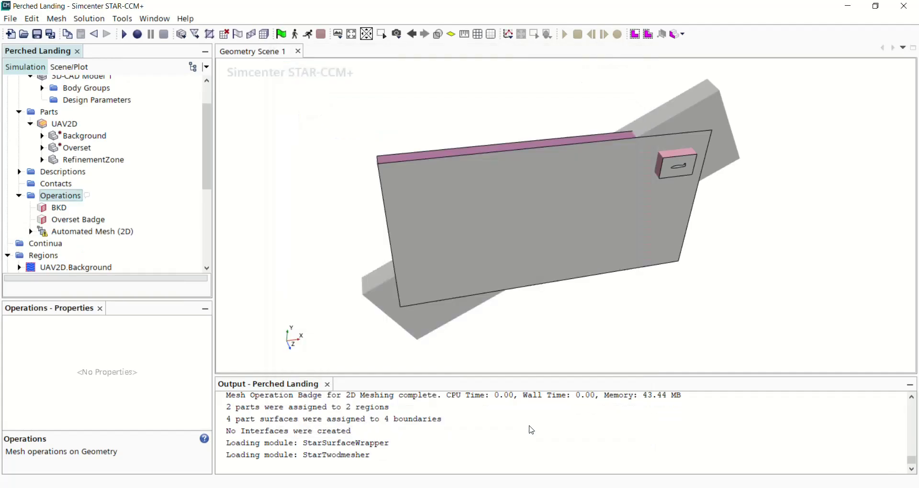
Rename the new Automated Mesh (2D) operation as BKD Mesh
click(91, 232)
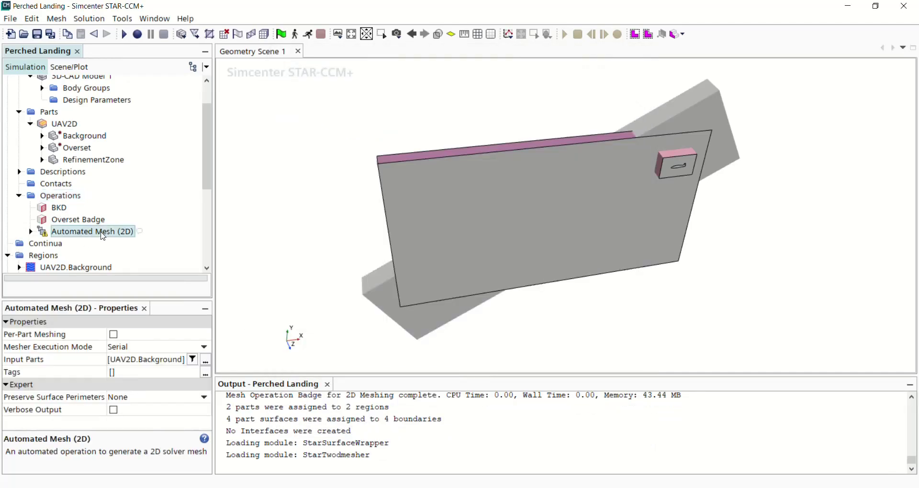
click(102, 233)
text(BKD Mesh)
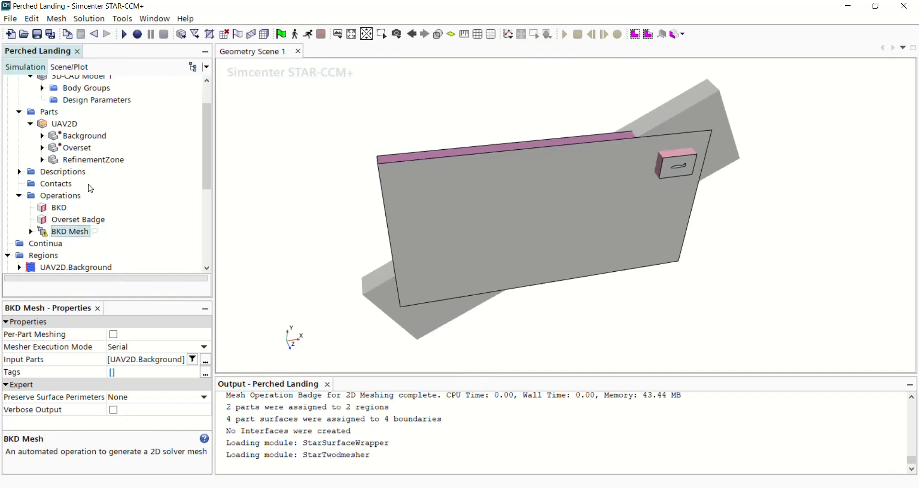
Create a second Automated Mesh (2D) operation for the Overset part using the Polygonal Mesher
click(54, 197)
right_click(54, 200)
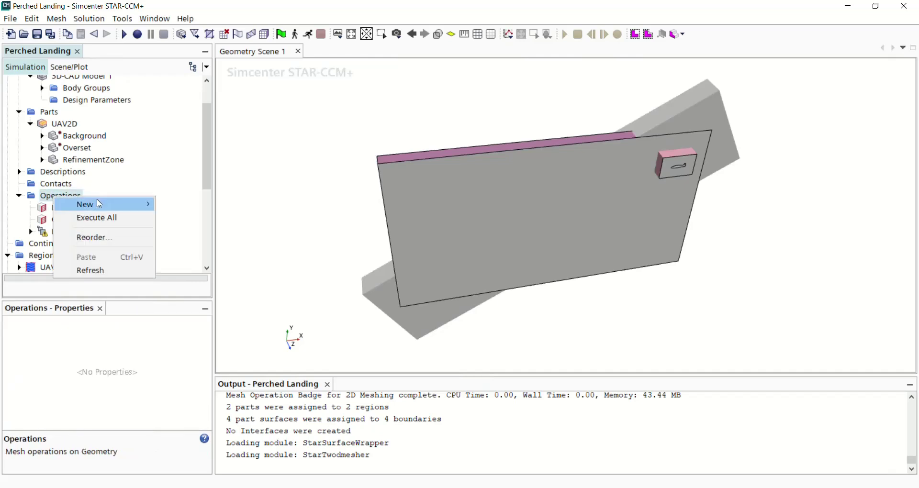
mouse_move(99, 204)
mouse_move(184, 235)
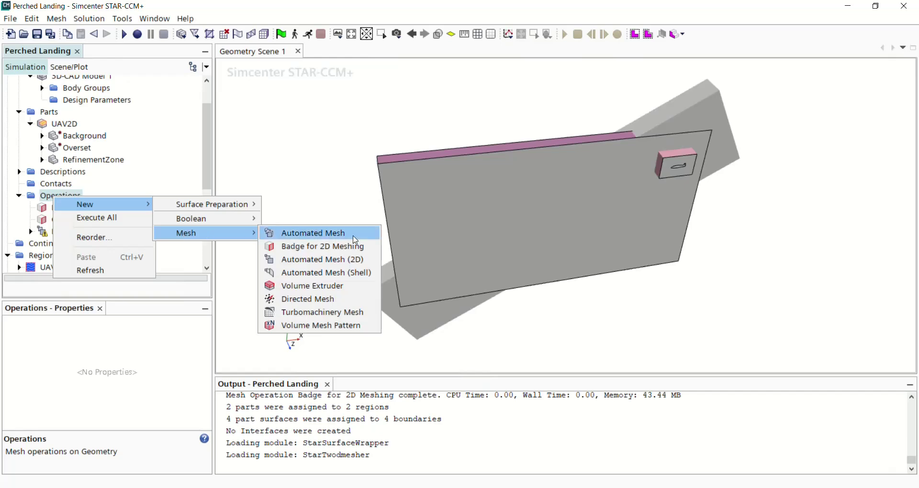
click(350, 260)
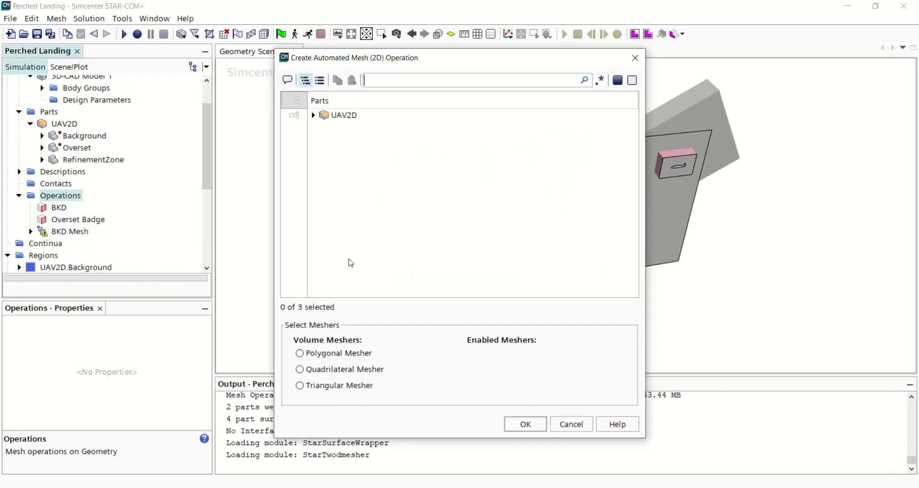
click(313, 114)
click(358, 139)
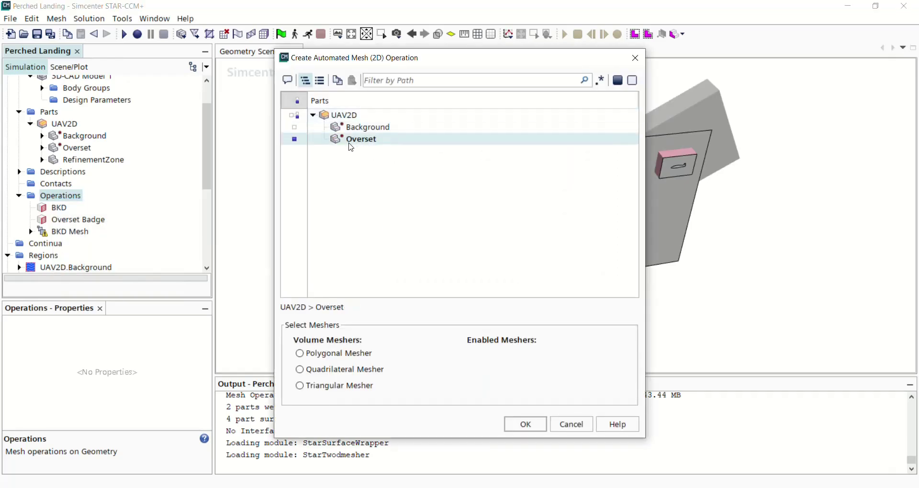
click(368, 354)
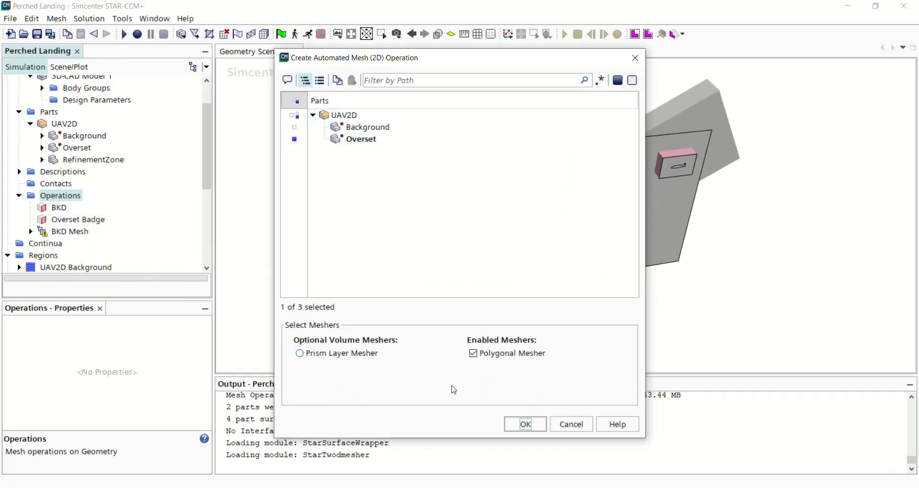
click(526, 424)
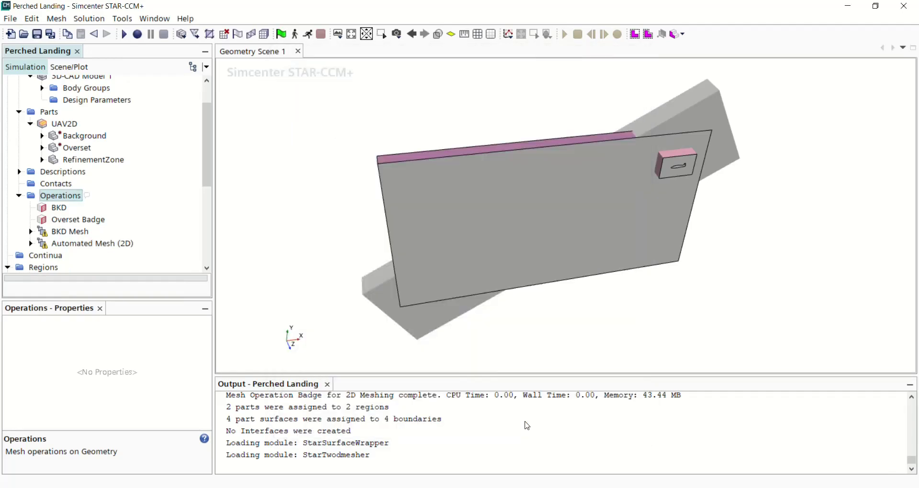
Rename the Overset part's Automated Mesh (2D) operation as Overset Mesh
click(88, 245)
right_click(89, 247)
click(124, 378)
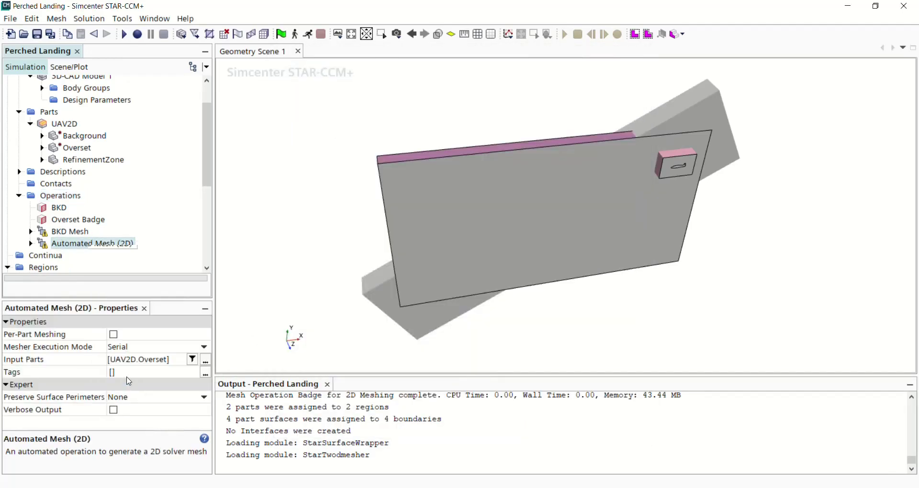
text(Overset Mesh)
key(Return)
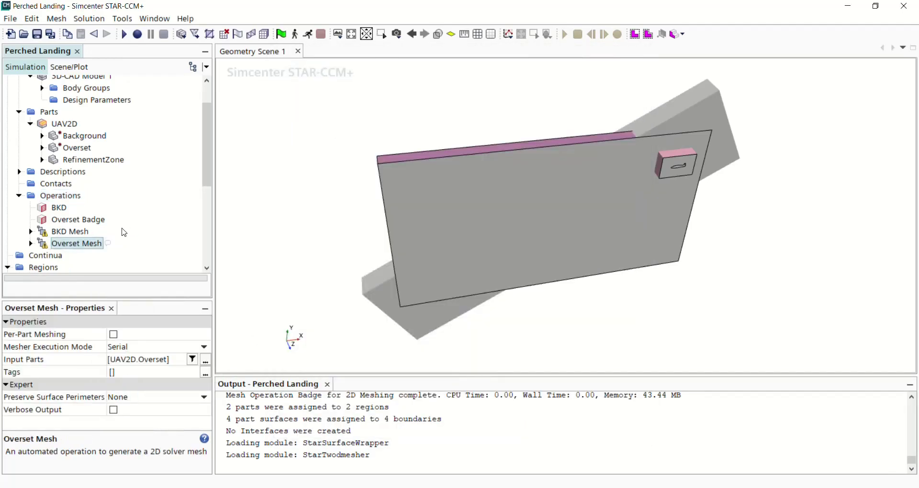
Execute all geometry operations to generate the background and overset meshes
click(63, 196)
right_click(64, 197)
click(89, 214)
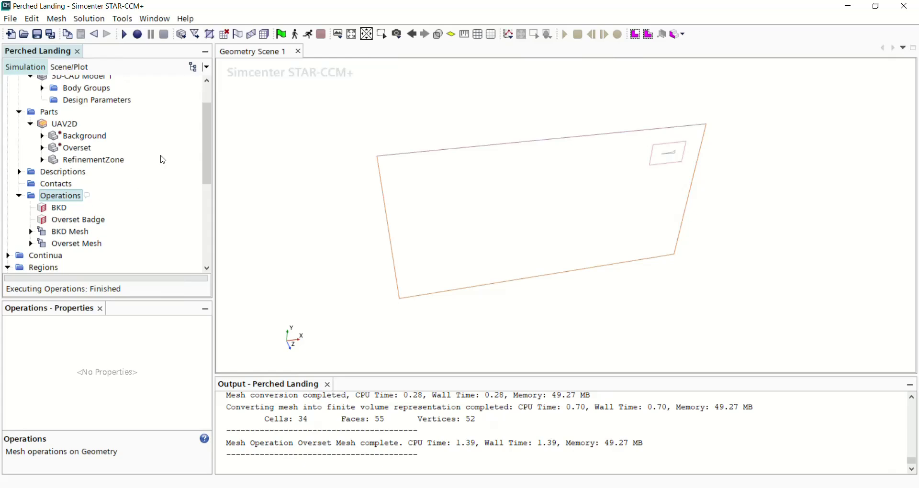
Create a new mesh scene showing the generated background and overset meshes
scroll(207, 142, down, 5)
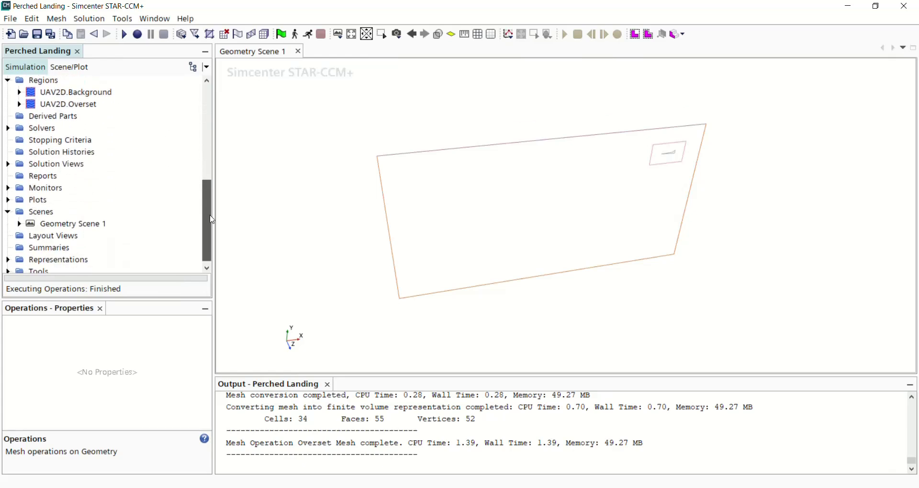
click(42, 211)
right_click(42, 211)
mouse_move(74, 213)
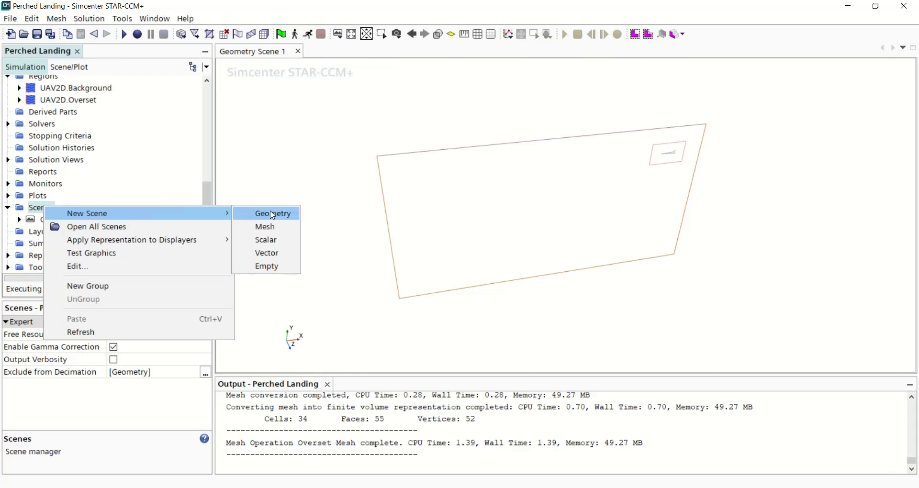
click(271, 230)
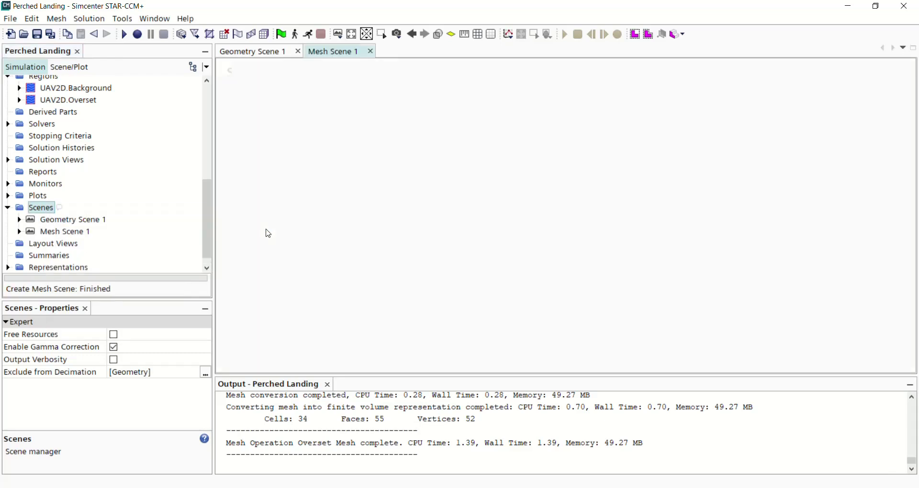
scroll(622, 169, up, 2)
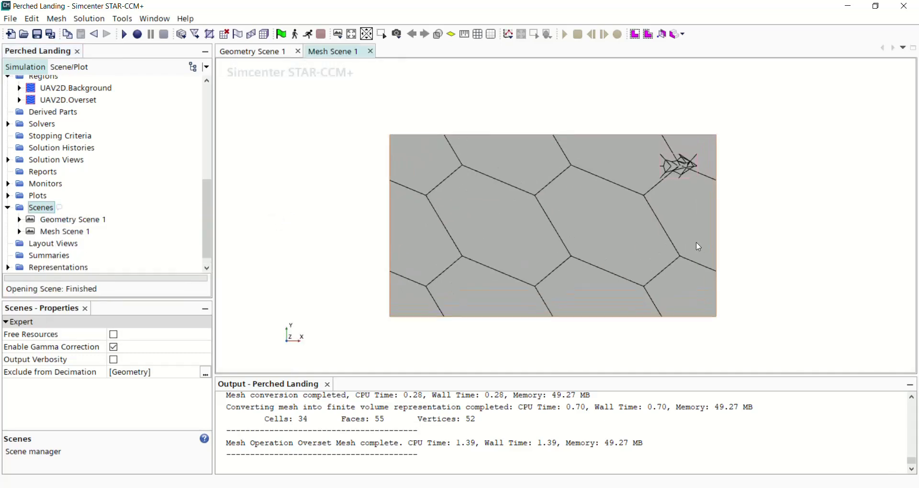
scroll(680, 347, up, 1)
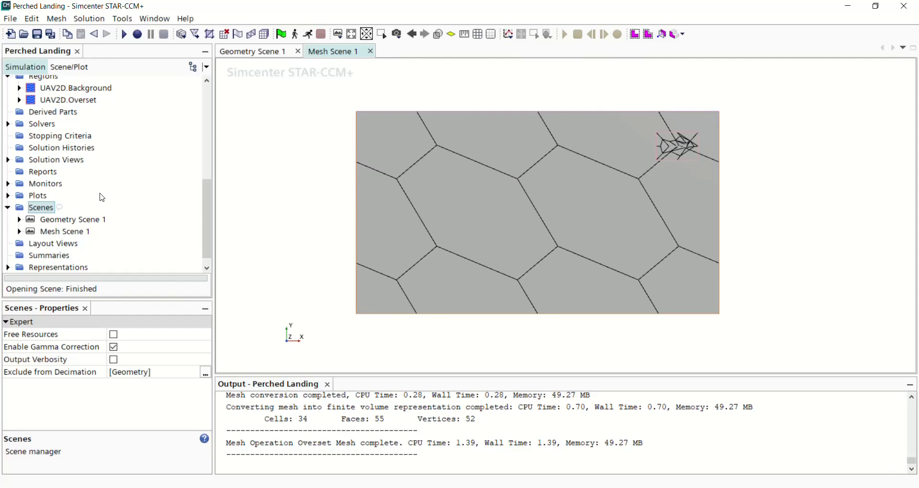
Set the Base Size in the BKD Mesh operation's default controls to 0.001 m
scroll(102, 198, up, 2)
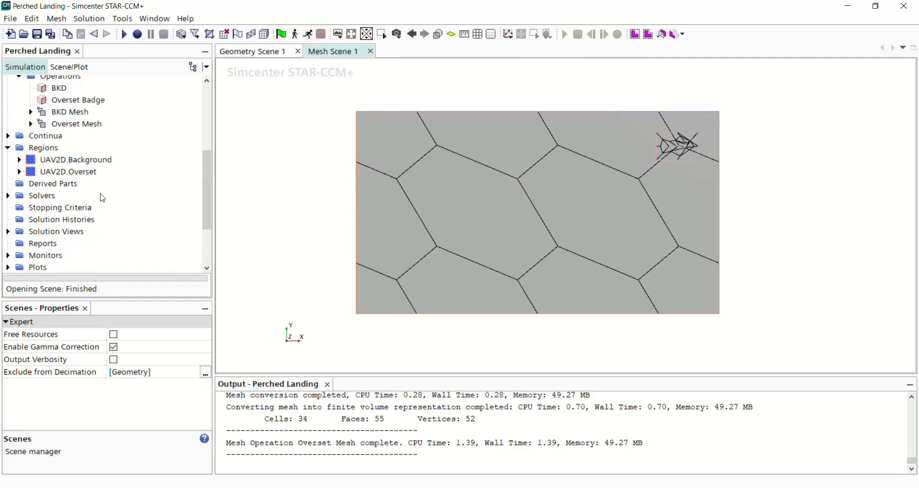
scroll(102, 198, up, 4)
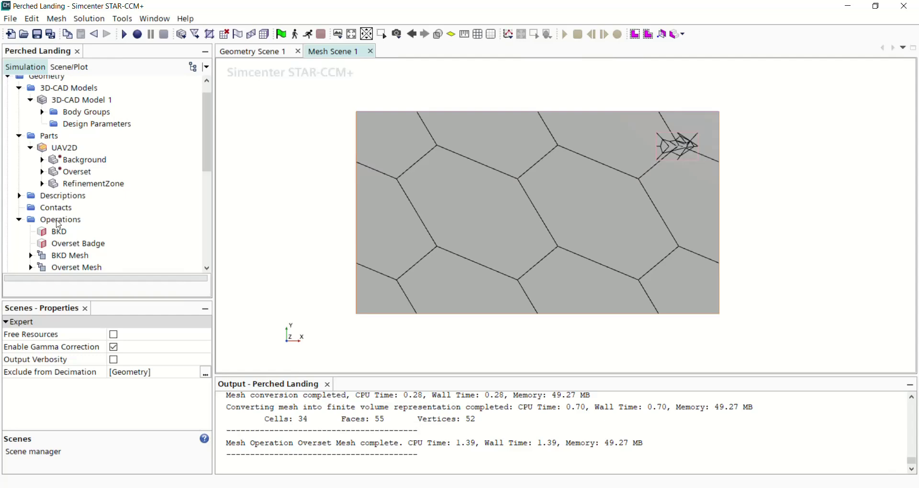
scroll(48, 216, down, 2)
click(33, 184)
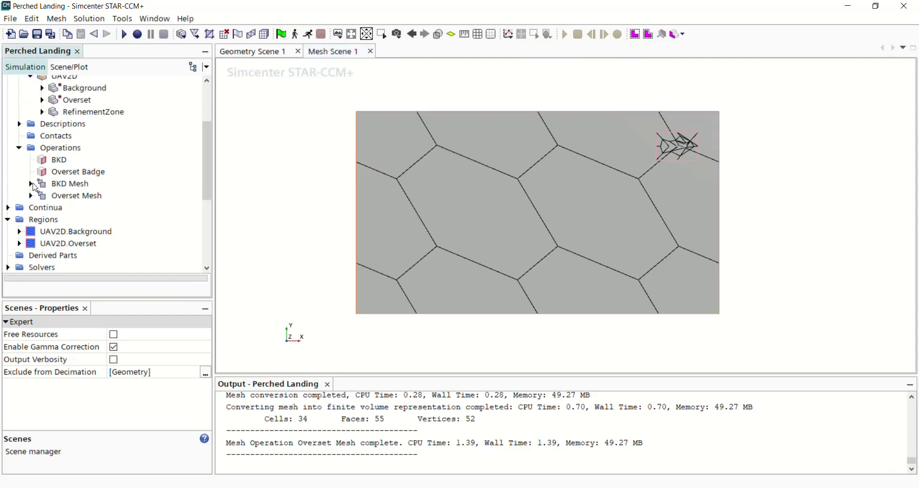
click(32, 183)
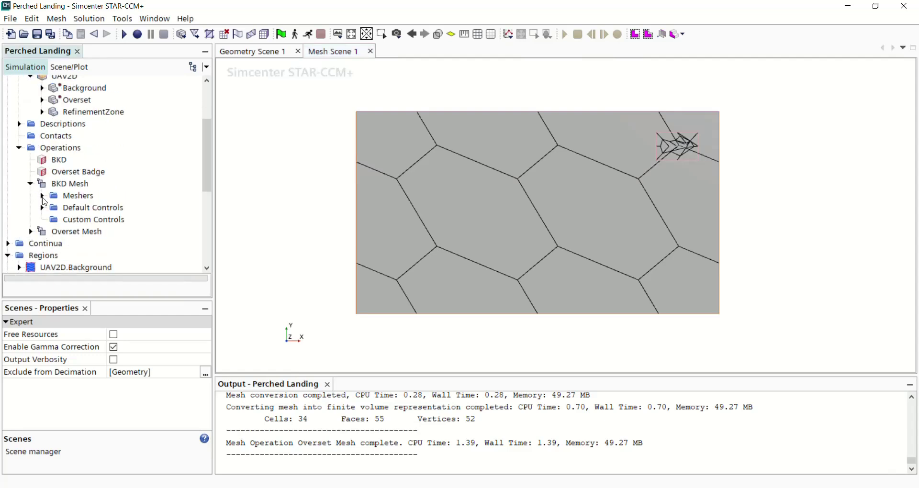
click(43, 208)
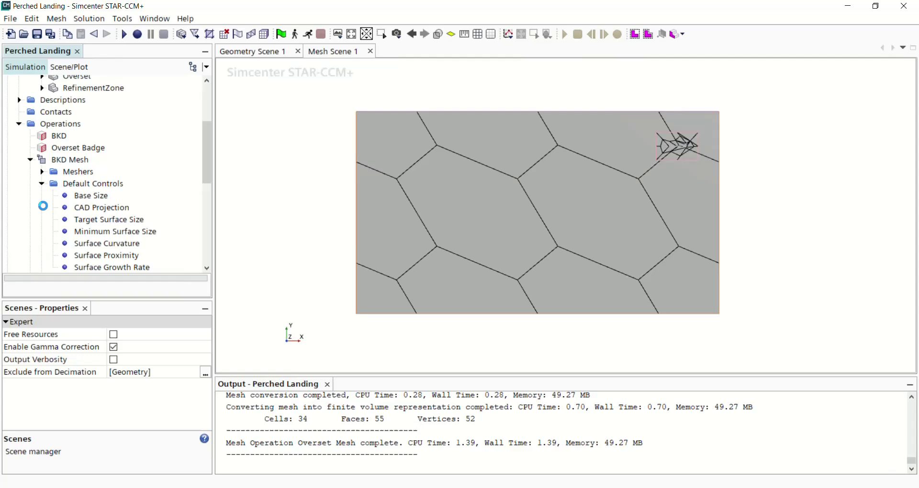
click(87, 198)
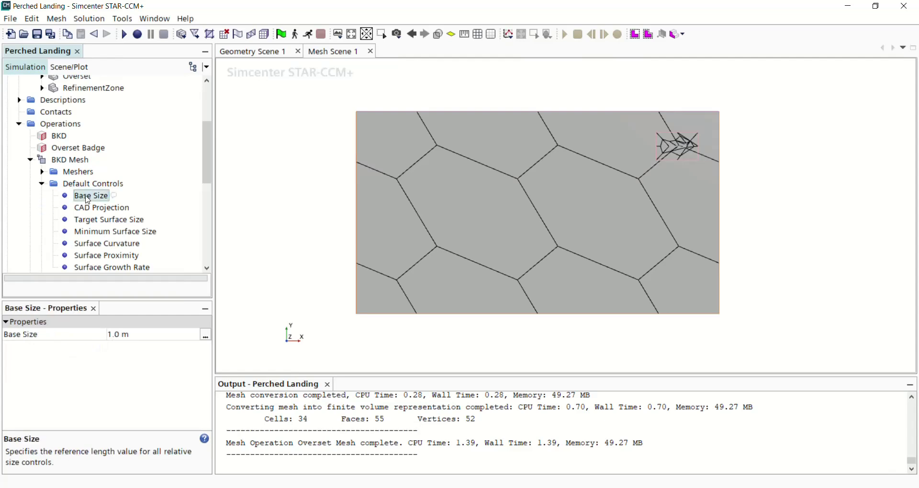
click(120, 336)
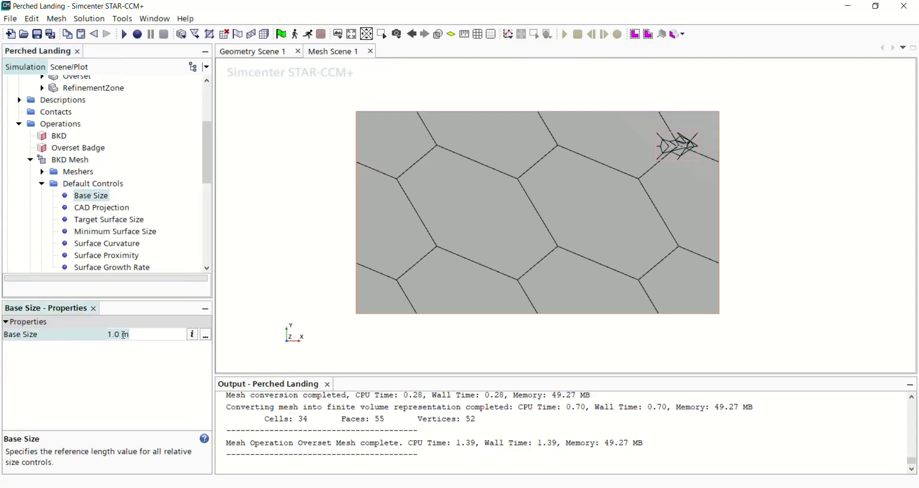
key(ctrl+a)
text(0.001)
click(102, 219)
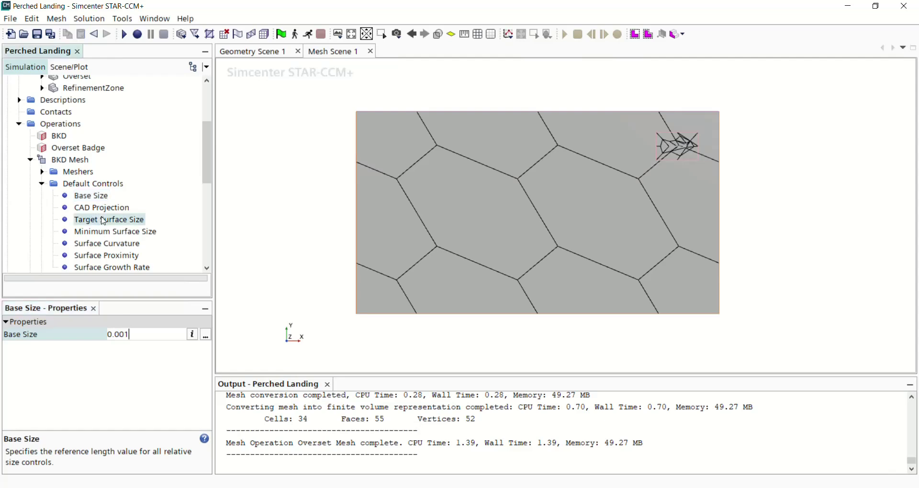
Review the Target Surface Size and Minimum Surface Size in the BKD Mesh operation's default controls
click(118, 347)
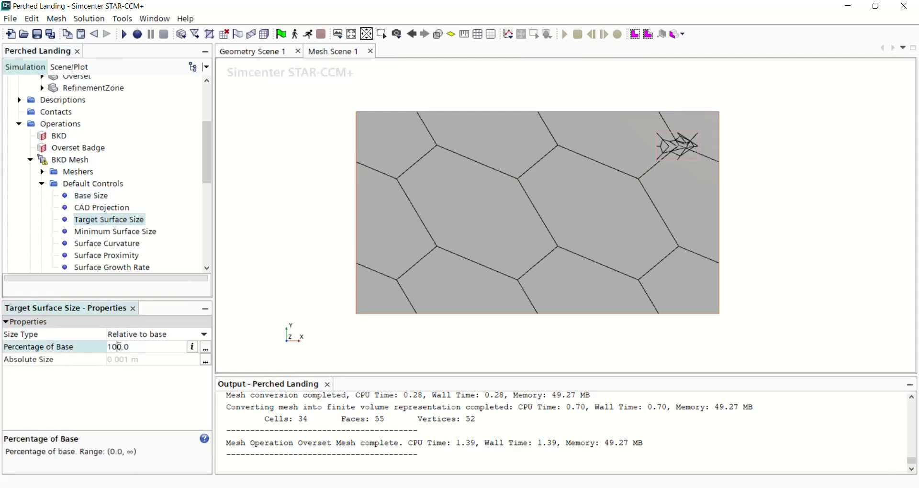
click(106, 233)
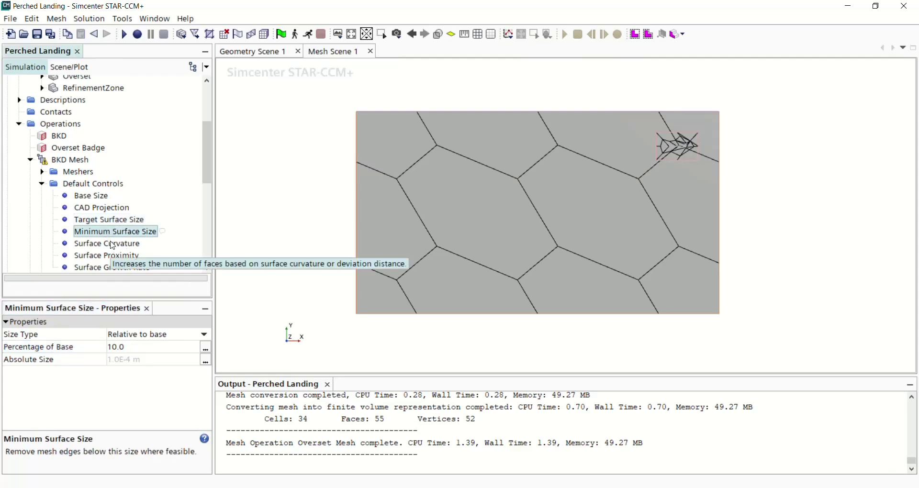
scroll(112, 246, down, 1)
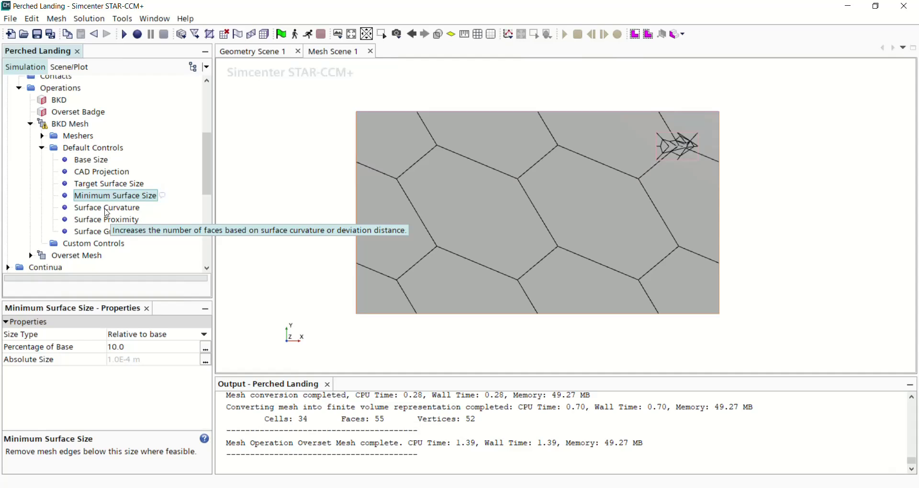
scroll(107, 213, down, 1)
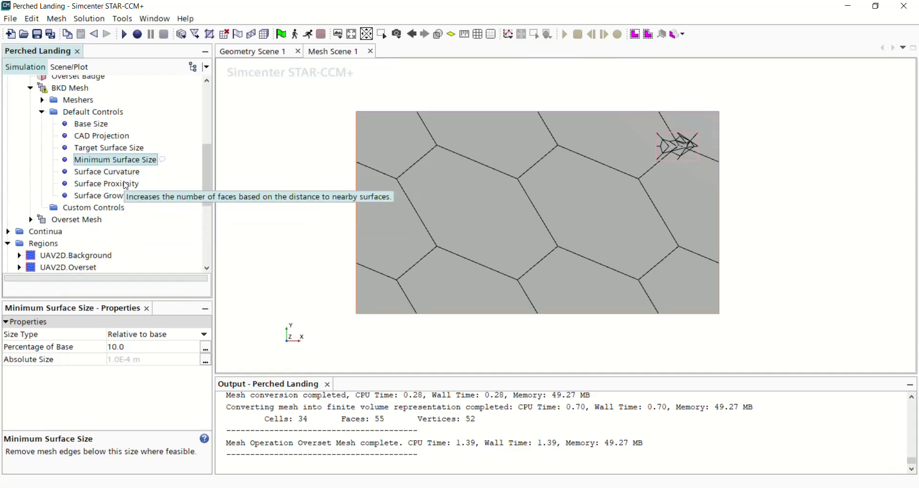
click(42, 113)
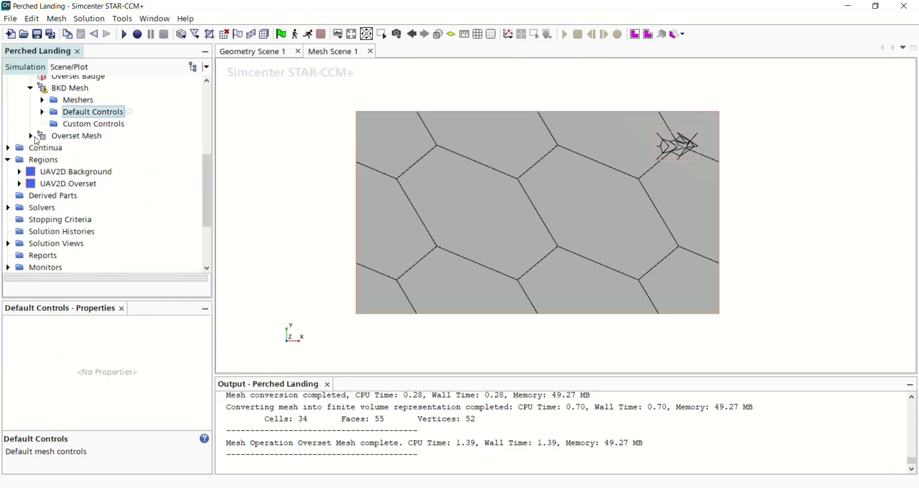
Set the Base Size in the Overset Mesh operation's default controls to 0.001 m
click(31, 136)
click(92, 174)
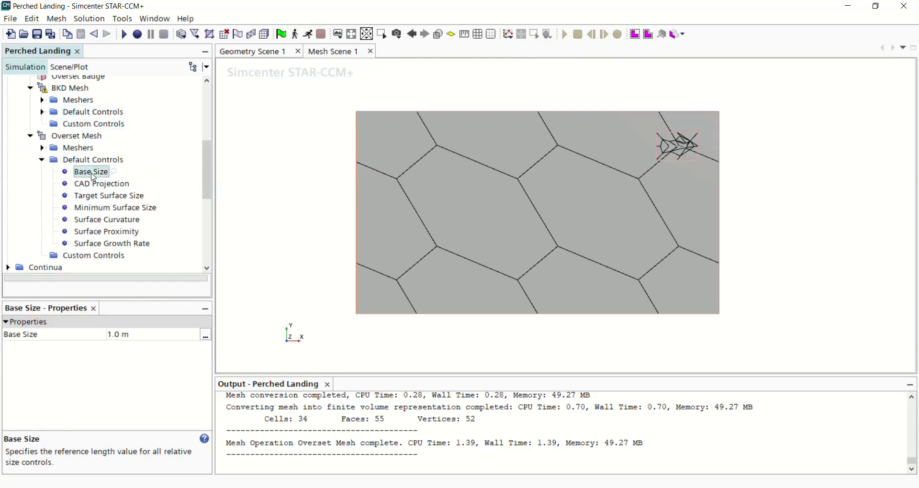
click(122, 334)
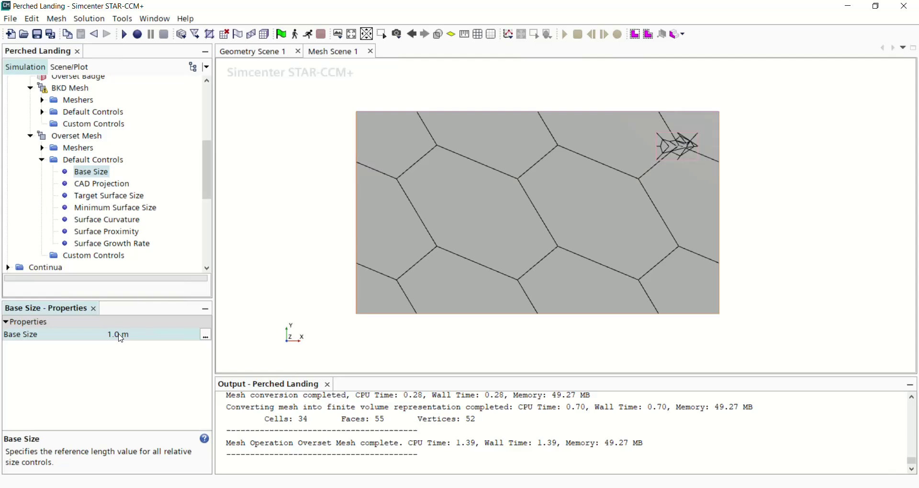
click(151, 331)
drag(153, 339, 28, 328)
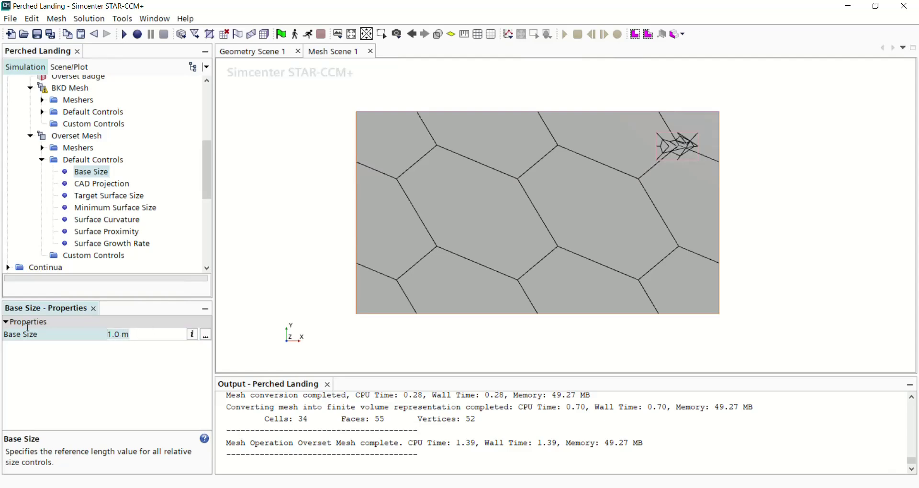
text(0.001)
Review the Overset Mesh operation's target and minimum surface sizes, surface curvature and surface growth rate
click(100, 196)
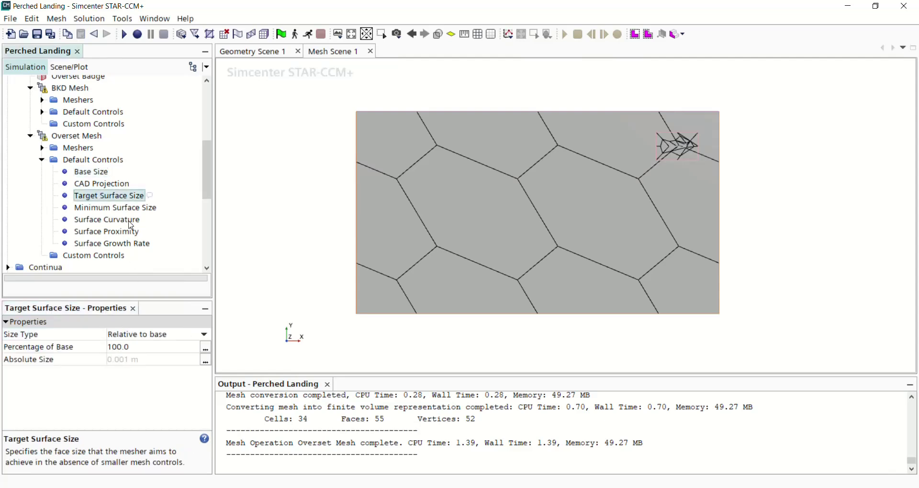
click(109, 209)
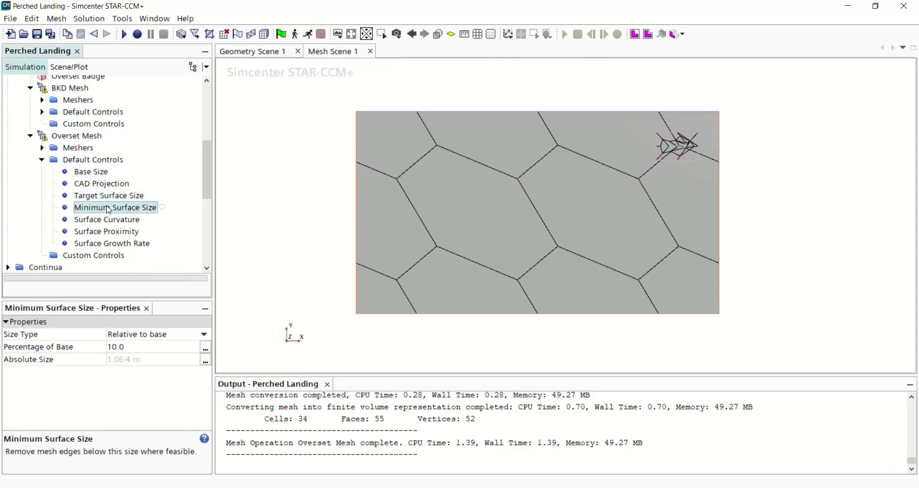
click(102, 221)
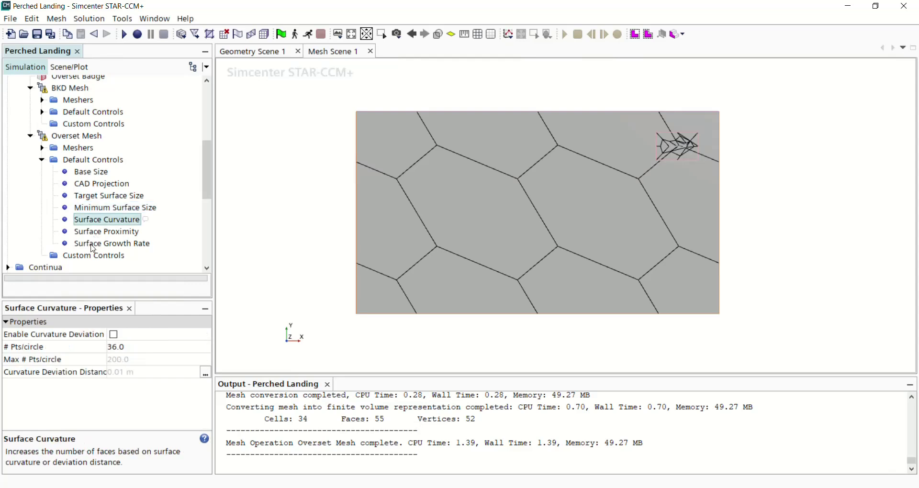
click(94, 246)
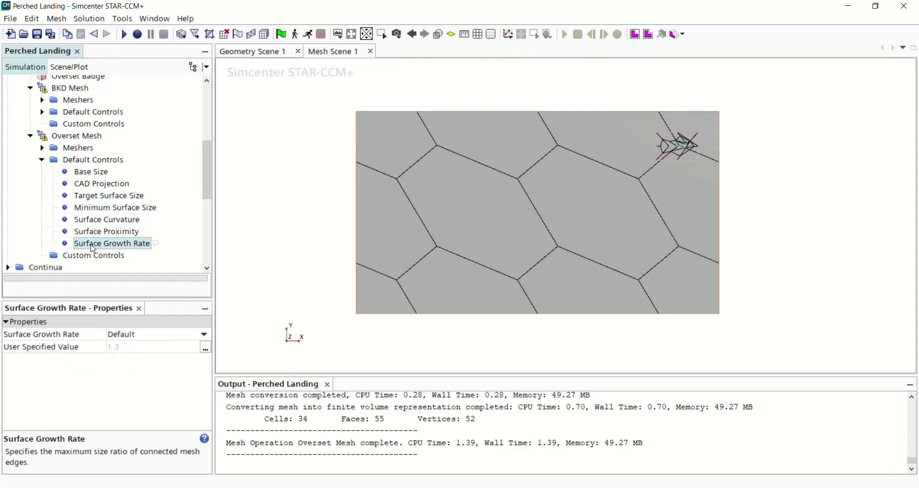
Set the Surface Growth Rate in the Overset Mesh default controls to Slow
click(143, 336)
click(136, 373)
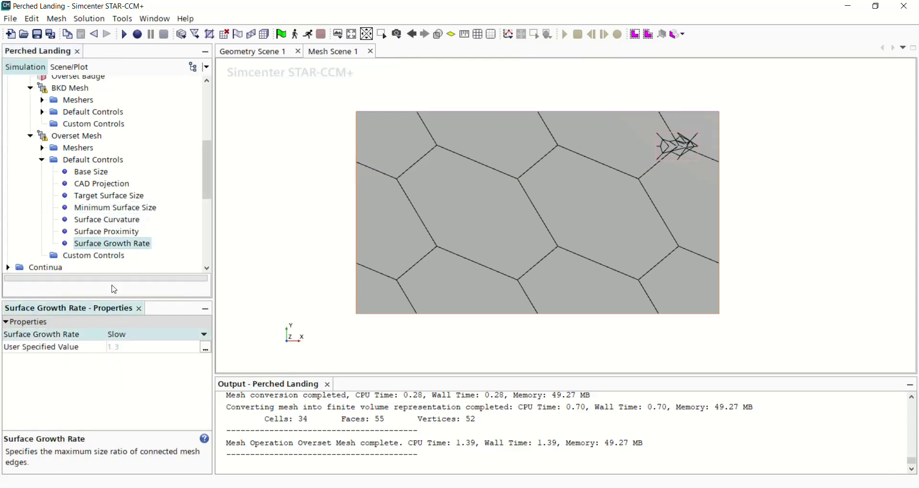
scroll(70, 258, down, 1)
scroll(70, 258, up, 1)
click(73, 258)
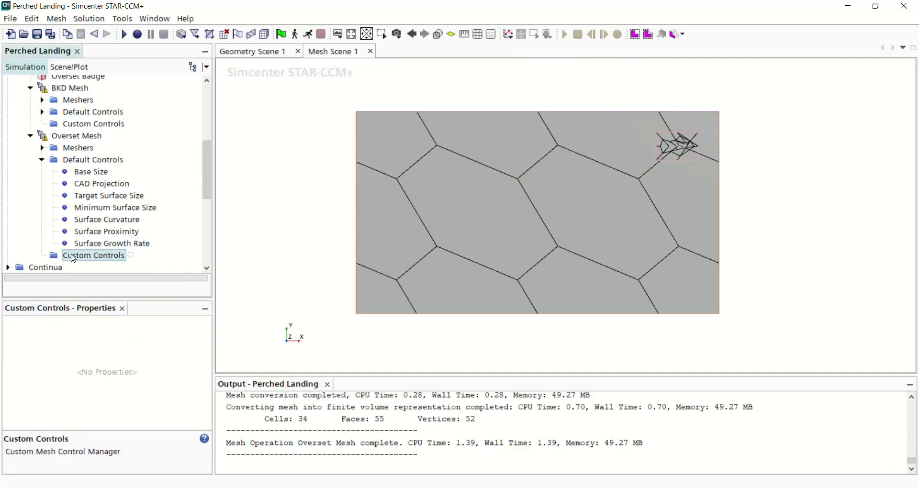
Execute all mesh operations to regenerate the background and overset meshes
scroll(70, 211, up, 2)
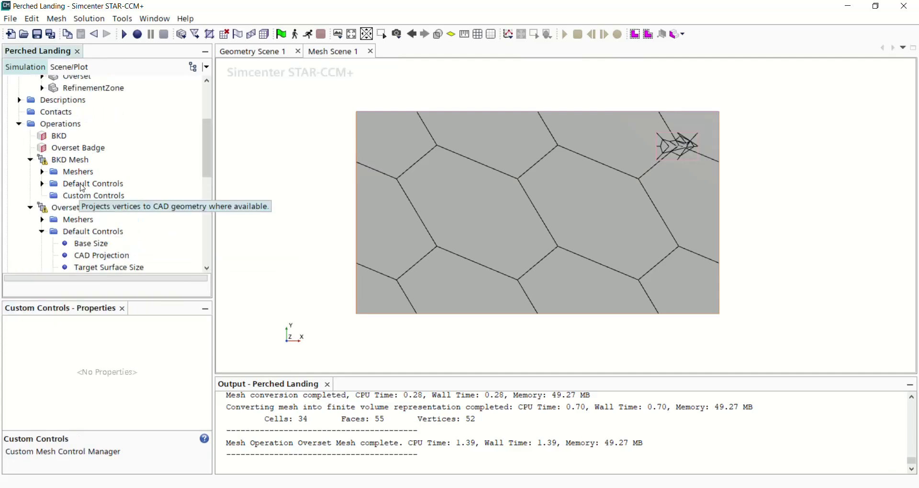
click(54, 125)
right_click(55, 124)
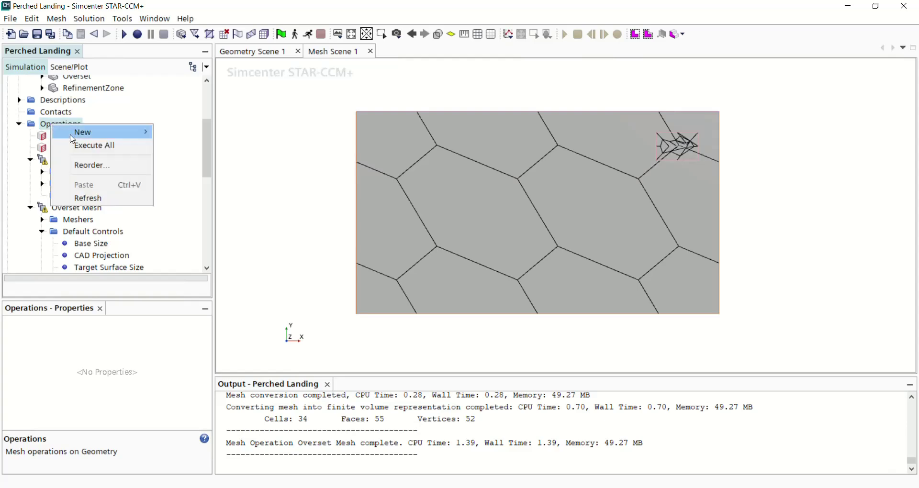
click(93, 146)
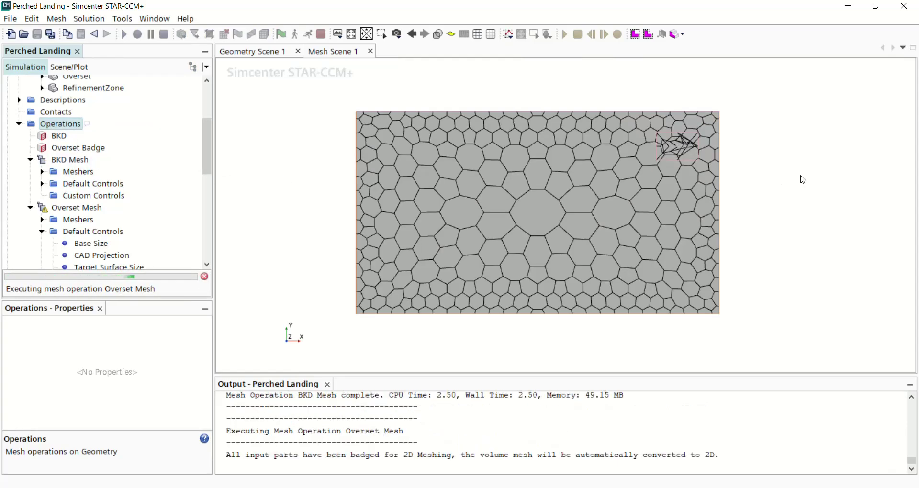
Examine the regenerated mesh around the aircraft and compare overset cell sizes with the surrounding background cells
scroll(711, 143, up, 4)
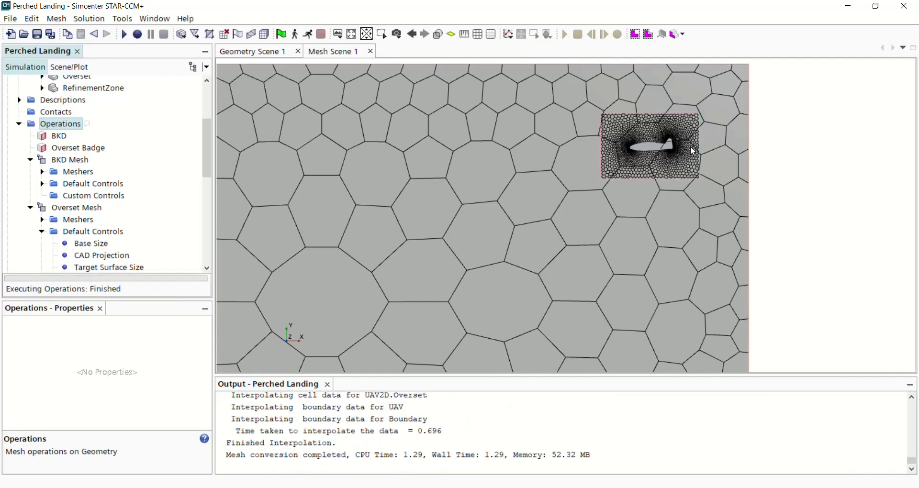
scroll(646, 149, up, 4)
scroll(646, 149, up, 3)
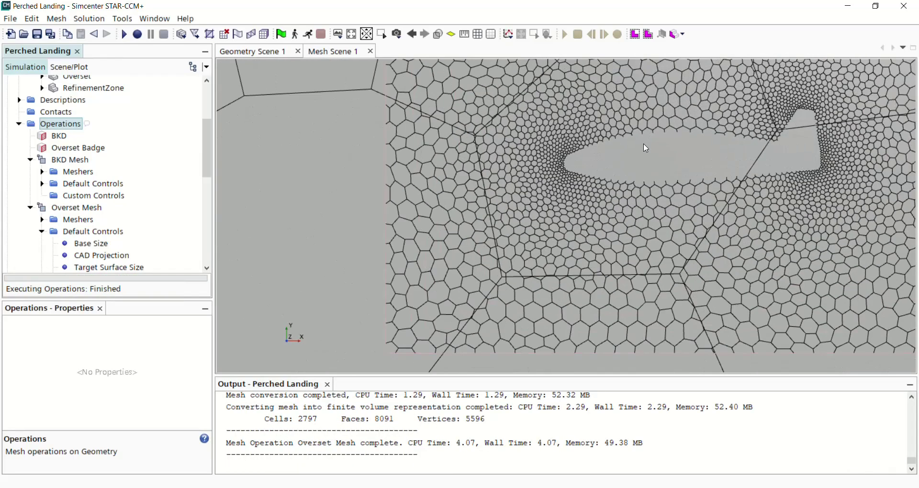
scroll(644, 148, down, 5)
scroll(645, 148, up, 3)
scroll(574, 133, down, 2)
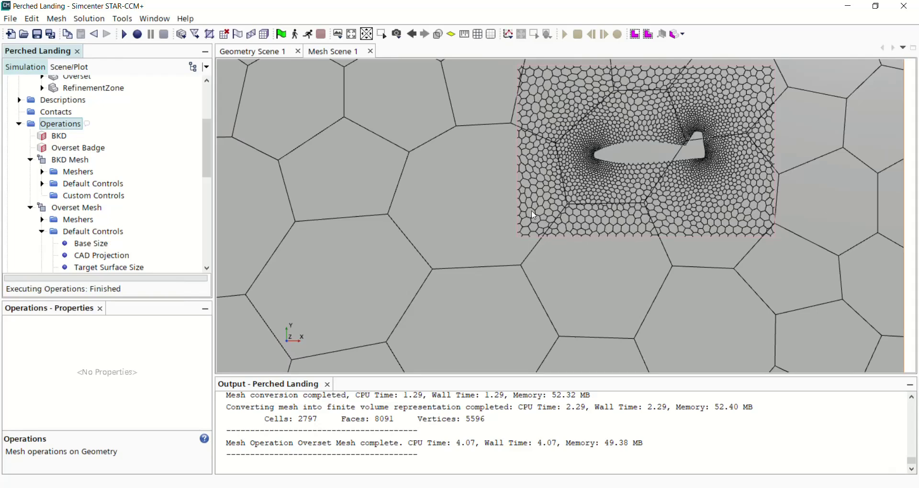
scroll(508, 129, down, 2)
scroll(504, 124, down, 2)
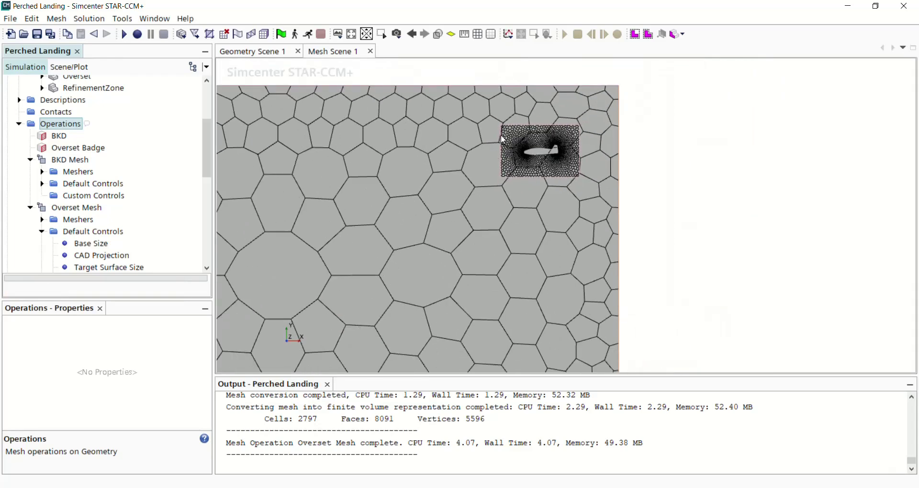
scroll(501, 136, up, 3)
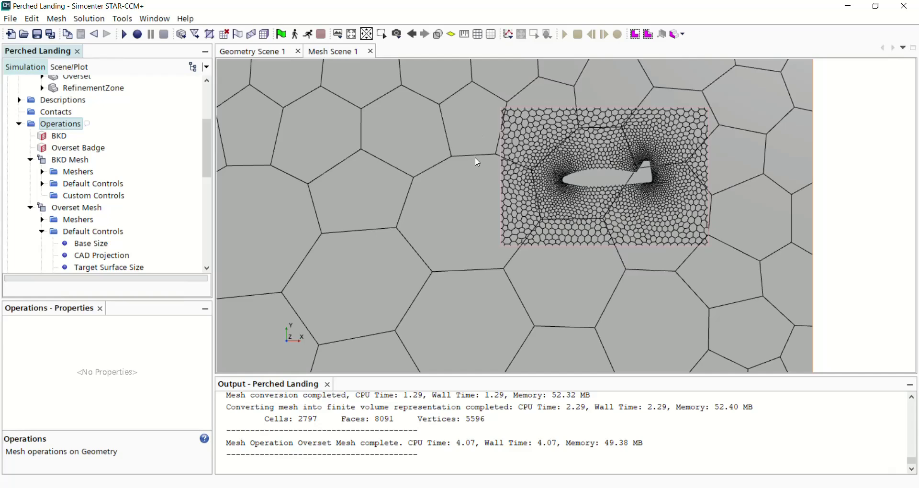
scroll(476, 162, down, 5)
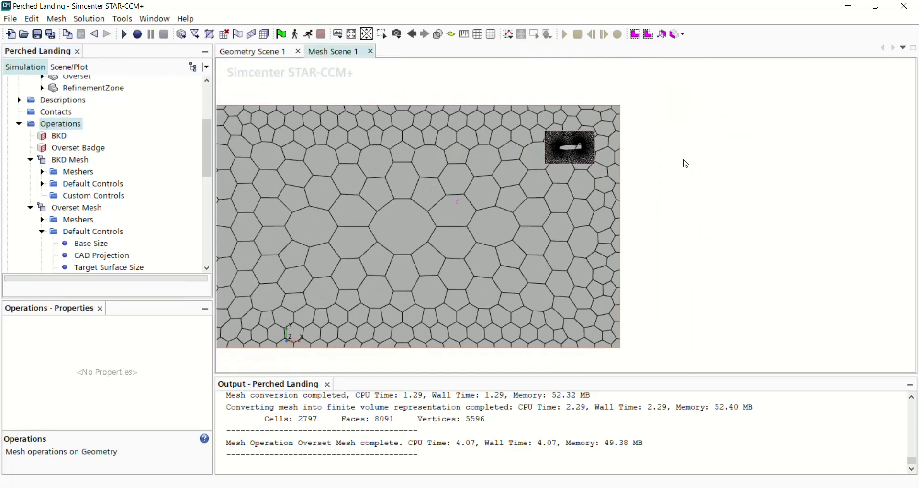
right_drag(683, 159, 665, 171)
right_drag(586, 173, 572, 183)
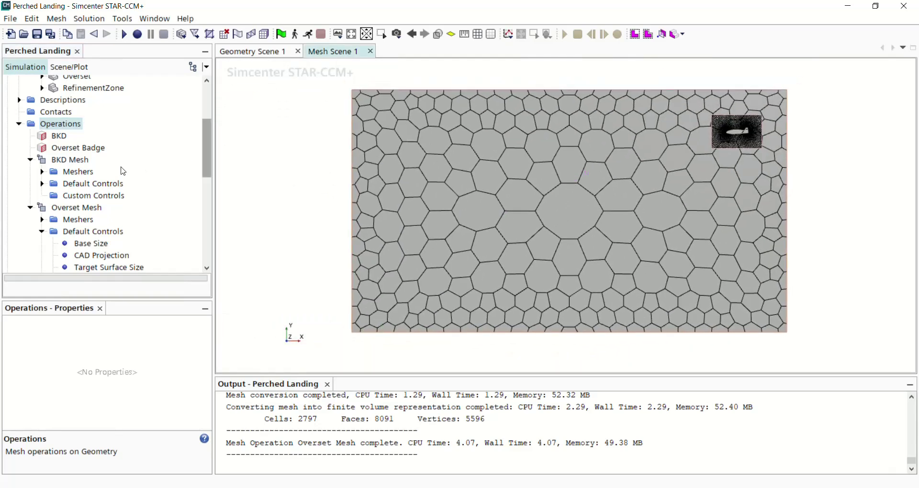
Add a new volumetric control to the custom controls of the BKD Mesh operation
click(85, 197)
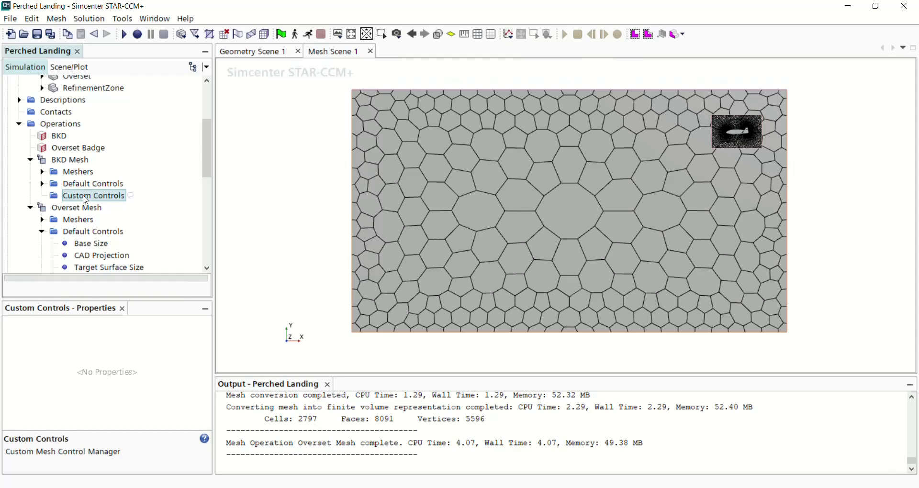
right_click(85, 199)
mouse_move(97, 203)
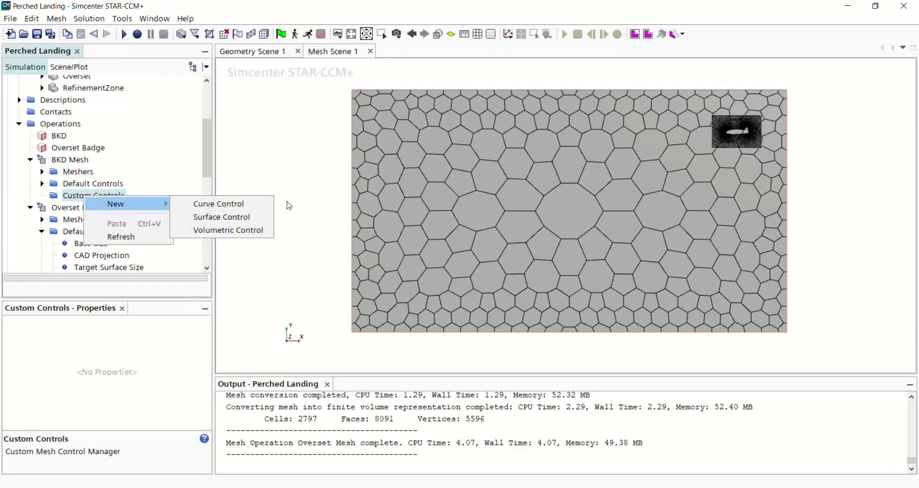
click(242, 231)
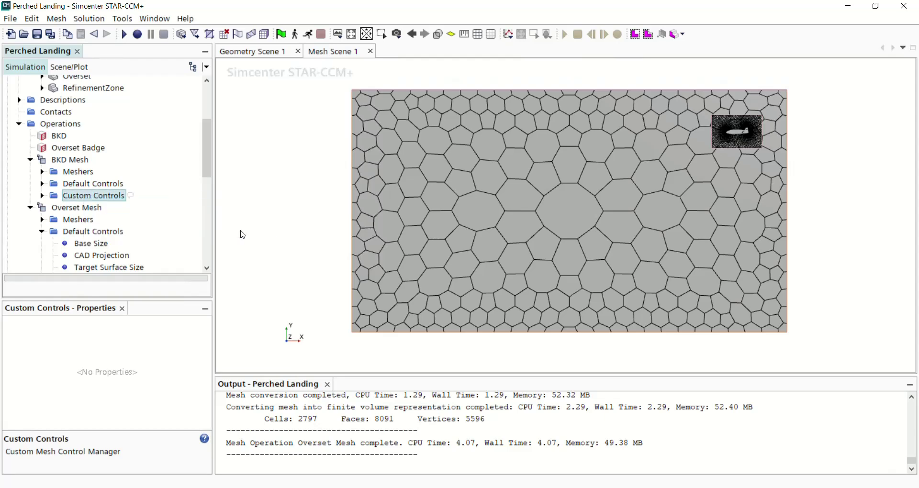
Edit the BKD Mesh volumetric control and assign the RefinementZone part to it
click(42, 196)
click(86, 208)
right_click(95, 208)
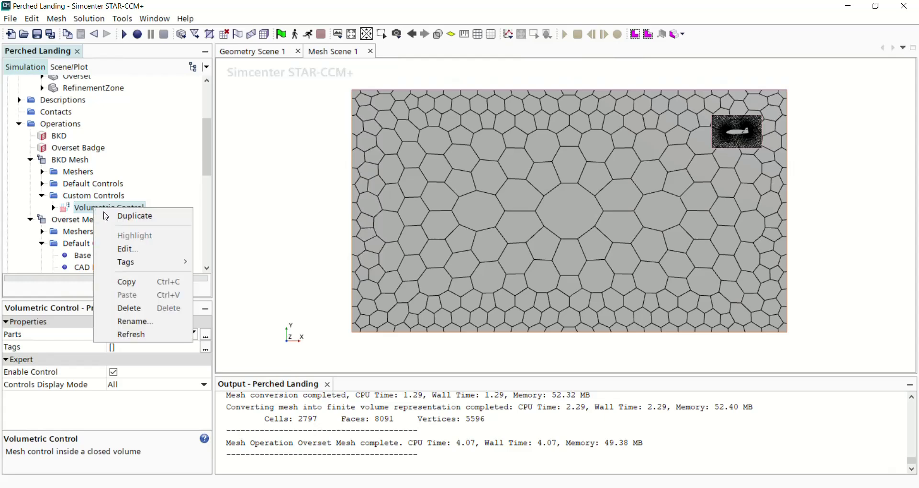
click(128, 249)
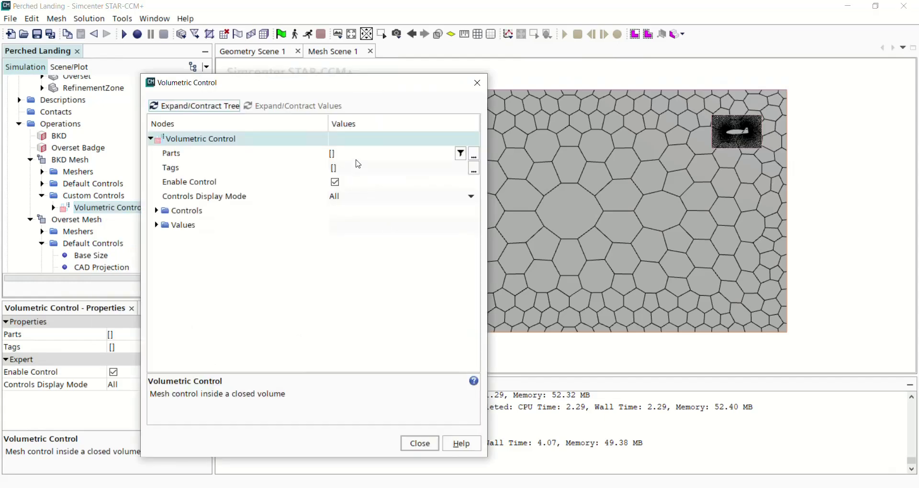
click(350, 154)
click(370, 205)
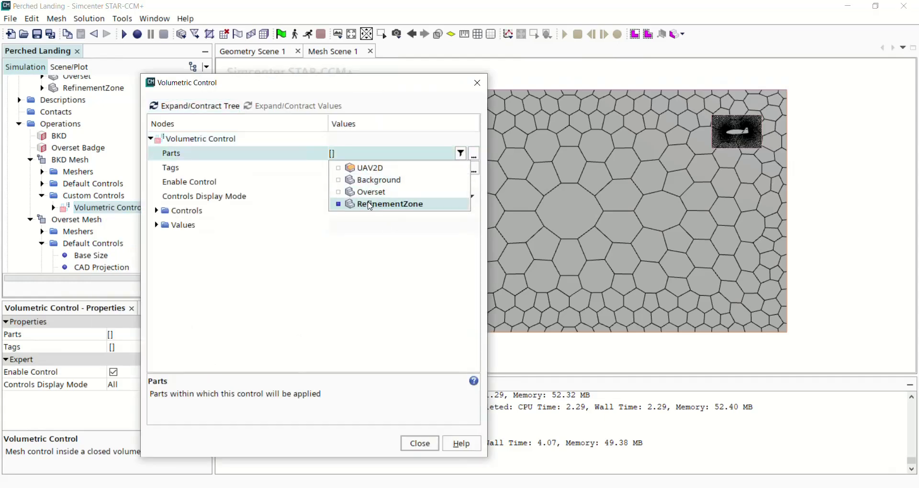
click(312, 274)
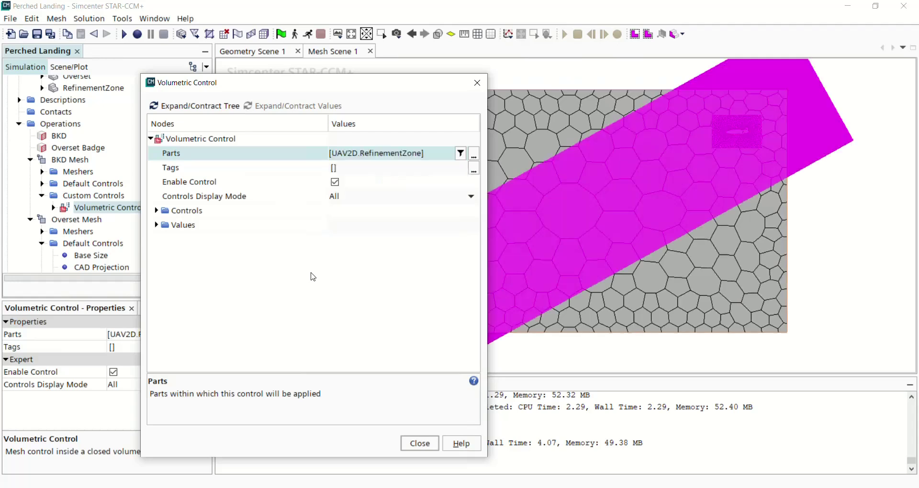
Enable Customize Size for the volumetric control's 2D Surface Mesher and set its custom size to Absolute, 0.001 m
click(157, 211)
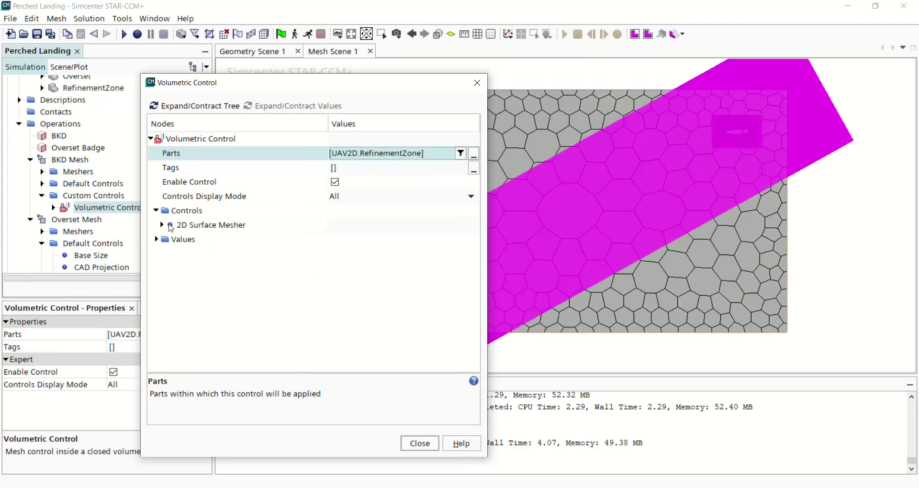
click(162, 225)
click(335, 239)
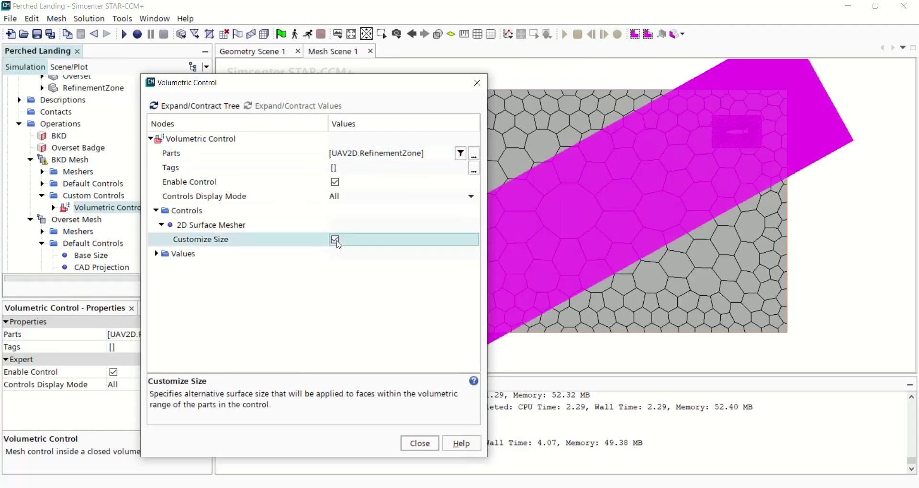
click(156, 254)
click(162, 269)
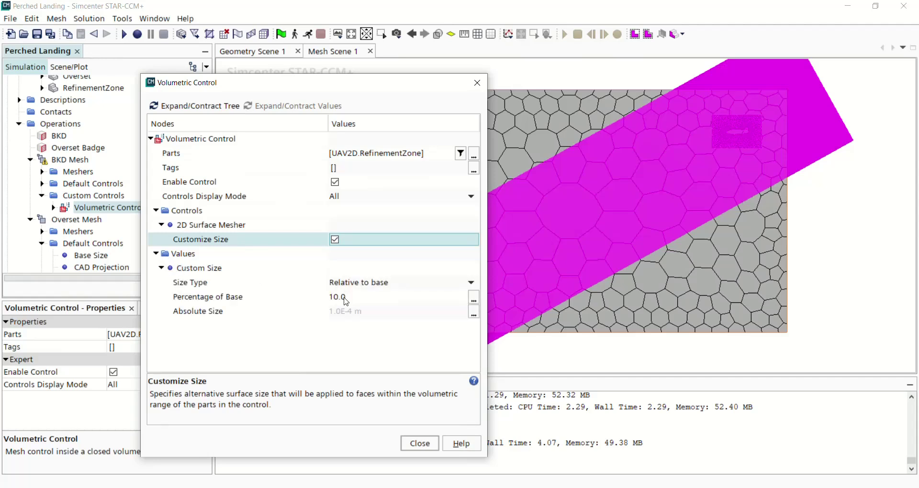
click(345, 297)
click(384, 285)
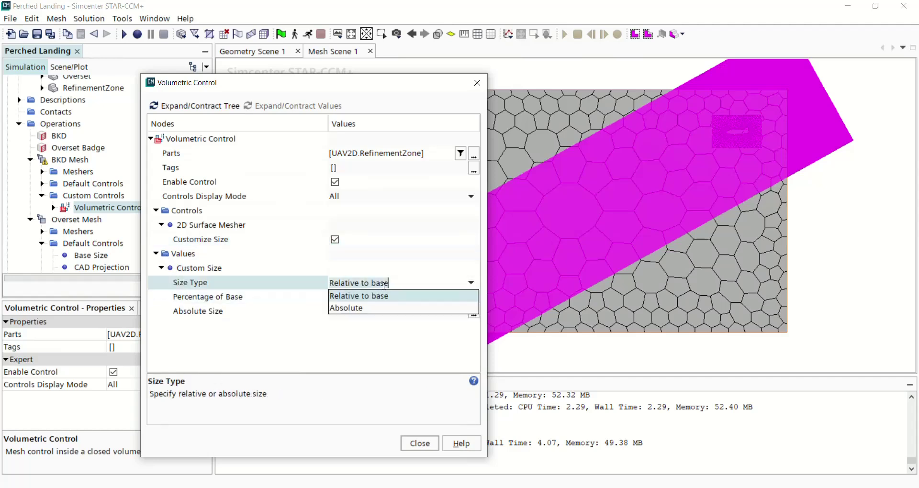
click(364, 309)
click(356, 313)
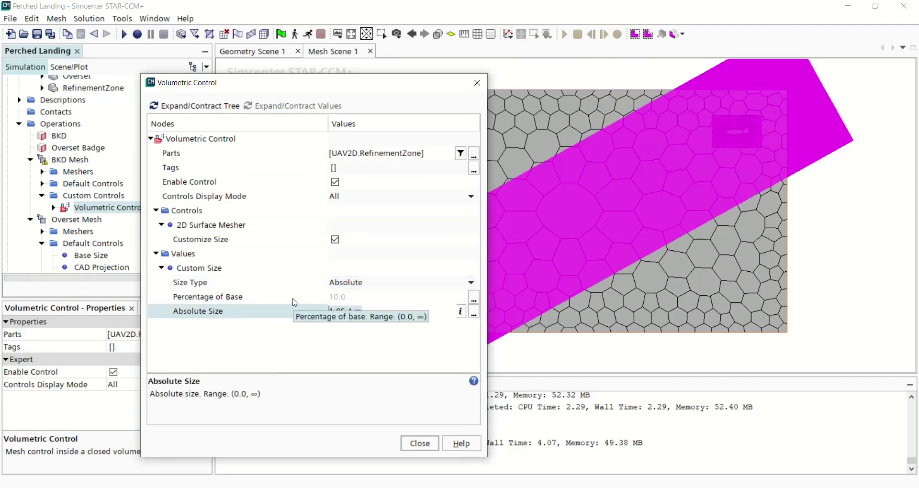
text(0.001)
click(419, 444)
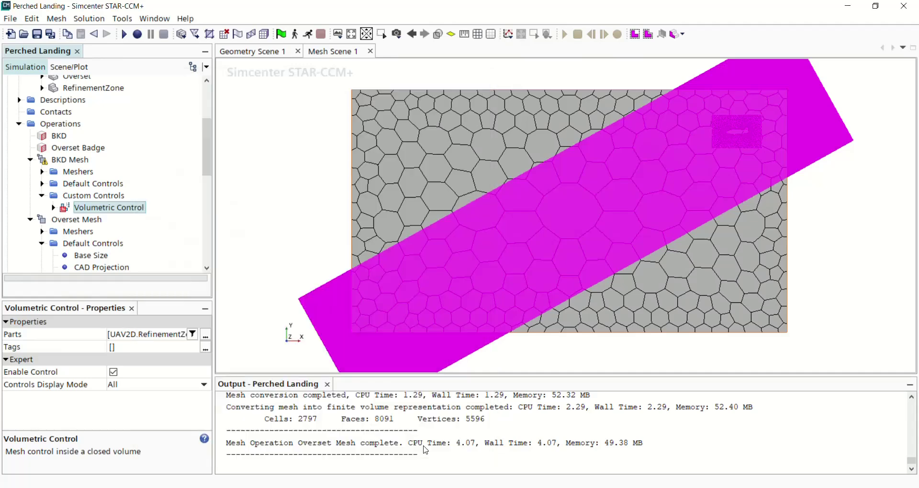
Execute the BKD Mesh operation and inspect the refined background mesh around the aircraft
click(61, 163)
right_click(75, 162)
click(92, 189)
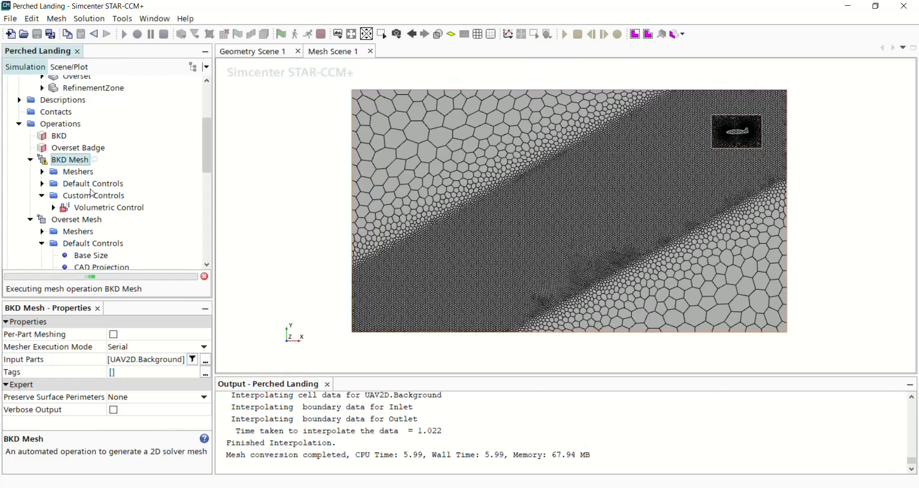
scroll(752, 130, up, 2)
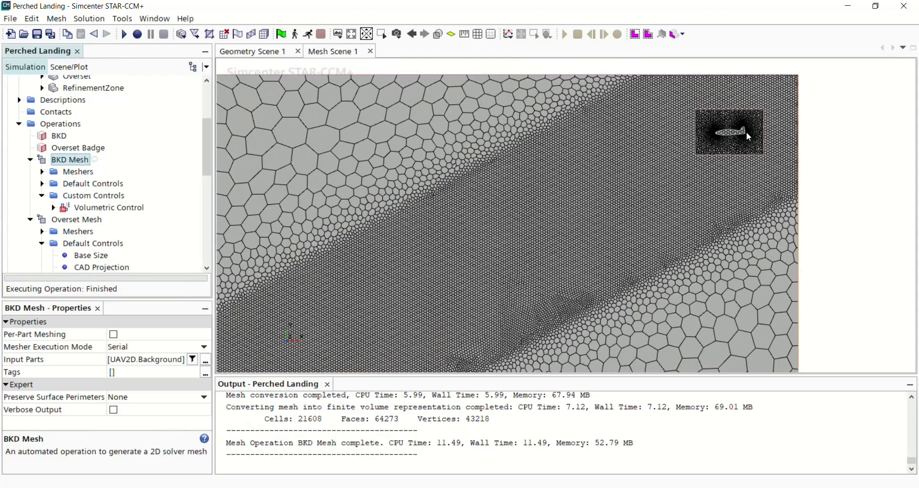
scroll(737, 122, up, 6)
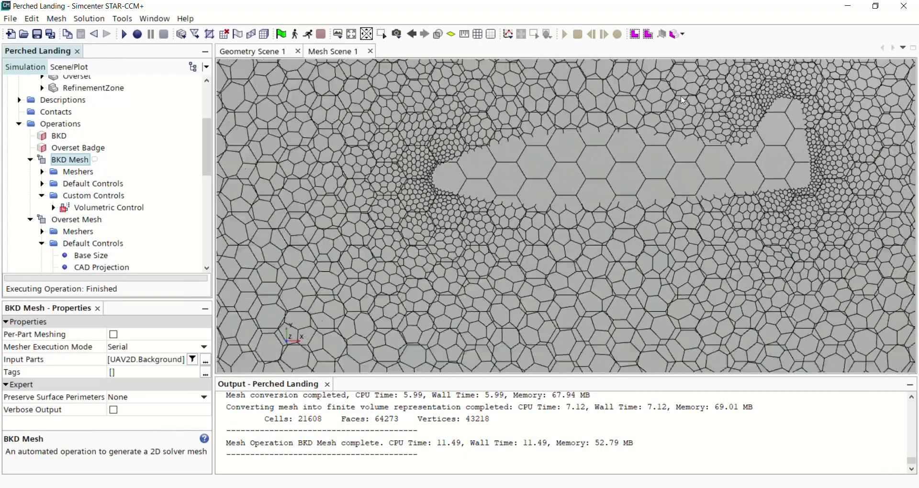
scroll(682, 99, down, 5)
scroll(674, 168, down, 2)
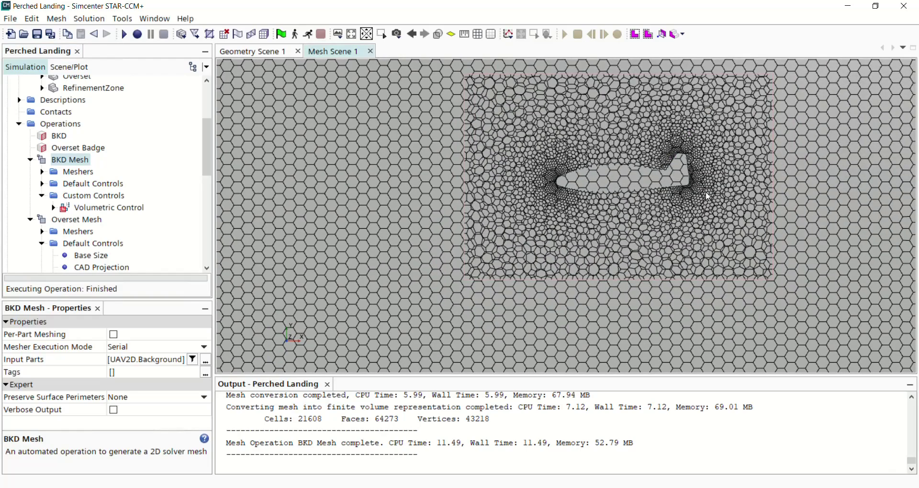
scroll(619, 162, up, 3)
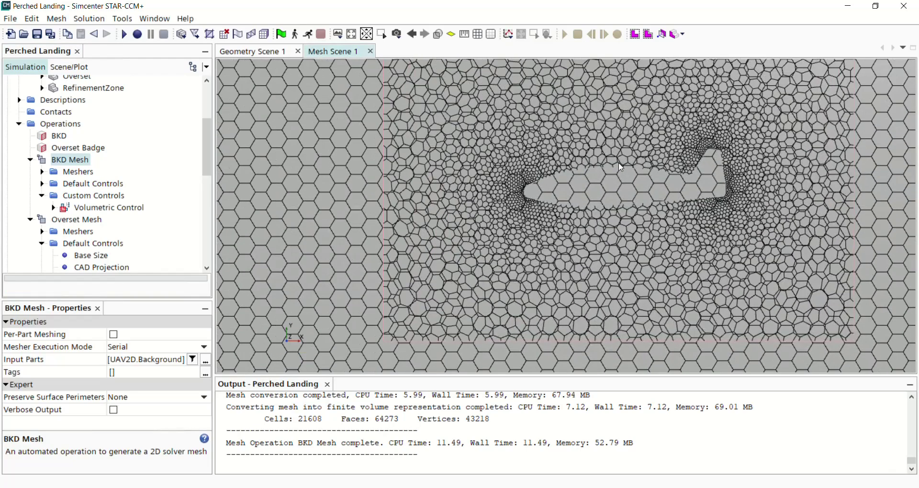
scroll(619, 162, up, 1)
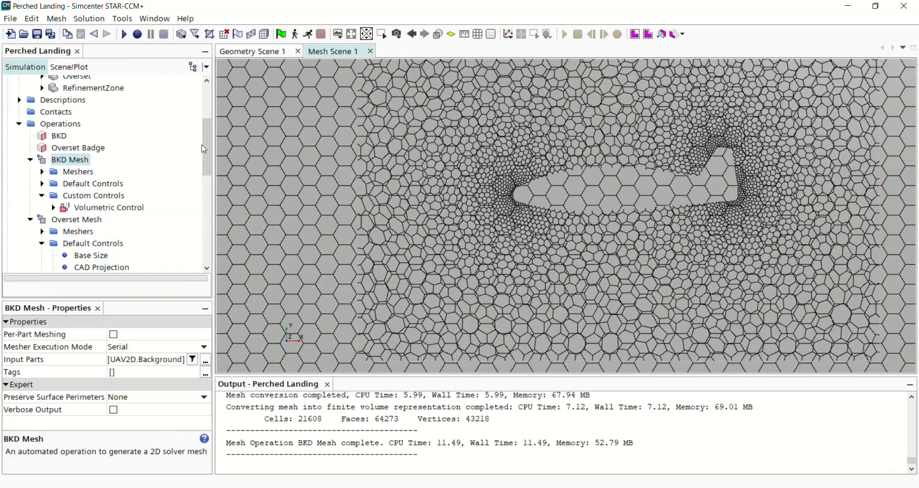
Add a new surface control to the custom controls of the Overset Mesh operation
mouse_move(204, 150)
mouse_down()
mouse_move(203, 189)
mouse_move(205, 163)
mouse_up()
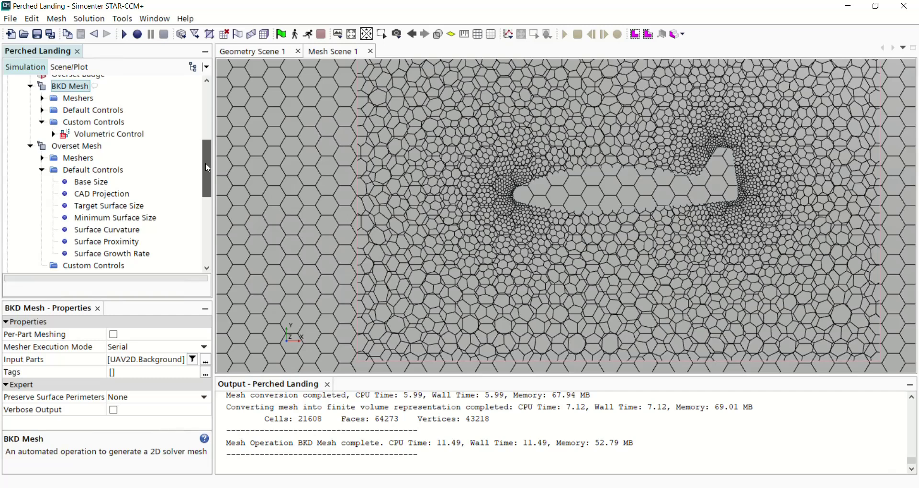
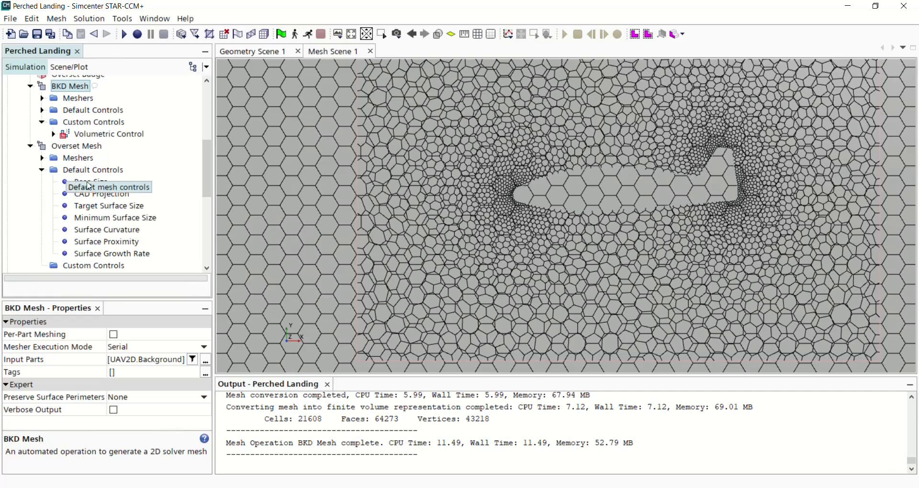
scroll(44, 111, up, 1)
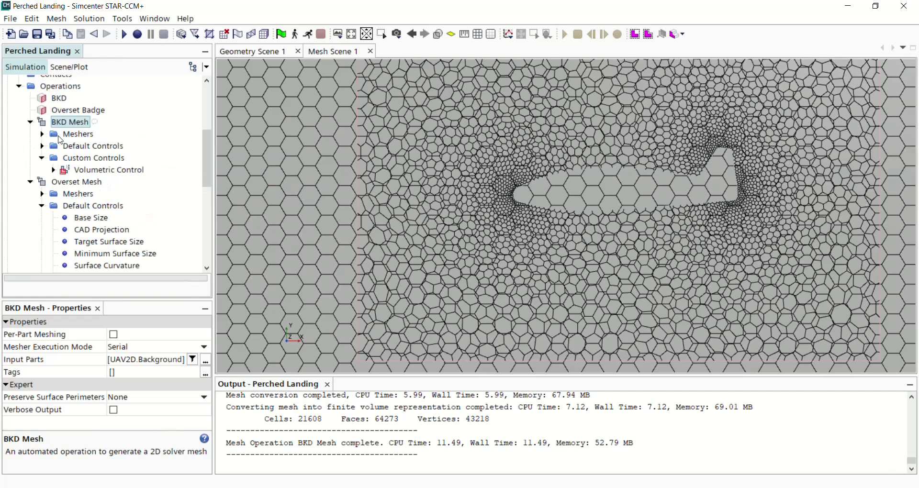
scroll(61, 141, down, 2)
click(78, 231)
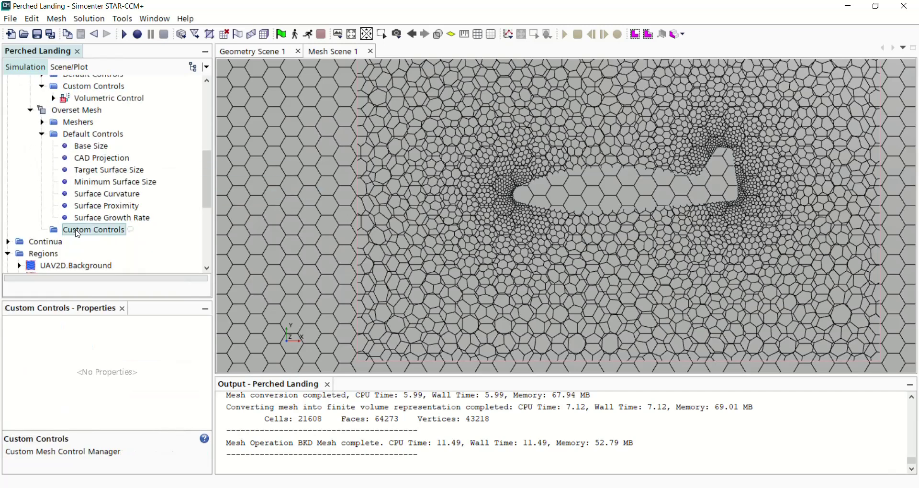
right_click(77, 231)
mouse_move(146, 238)
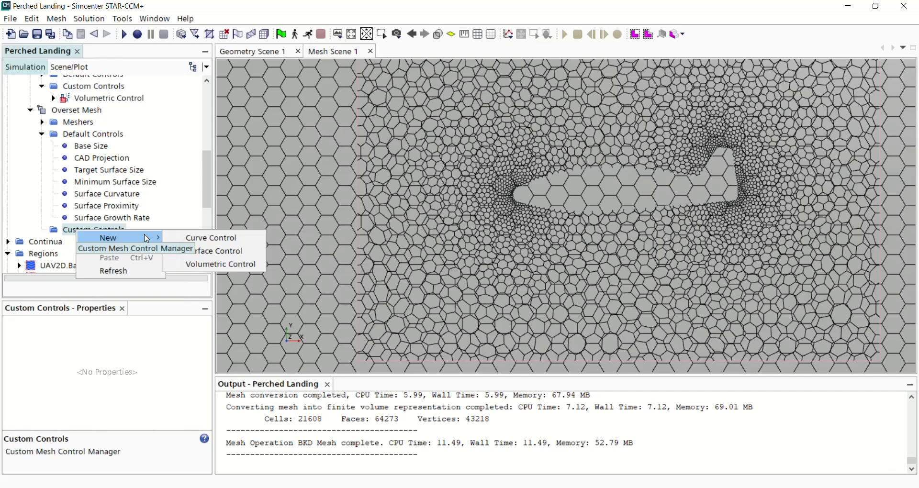
click(218, 251)
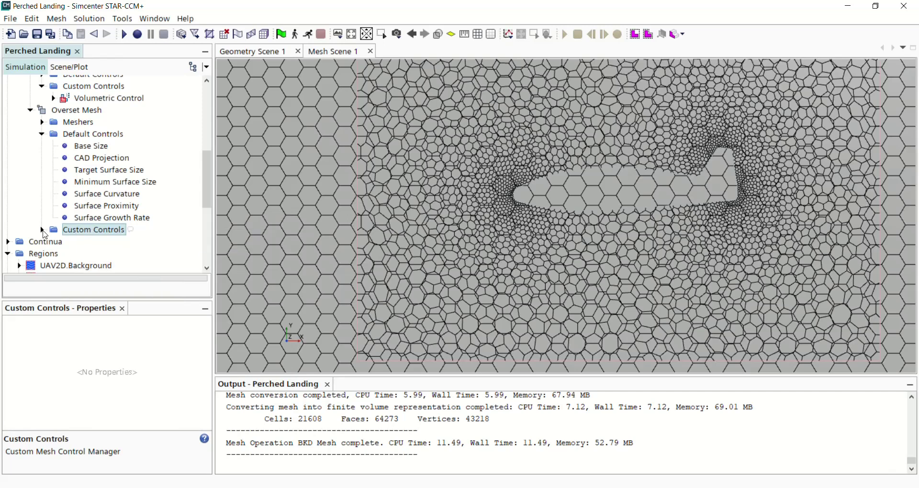
Edit the Overset Mesh surface control and assign the UAV part surface of the Overset part to it
click(42, 230)
click(83, 242)
right_click(83, 242)
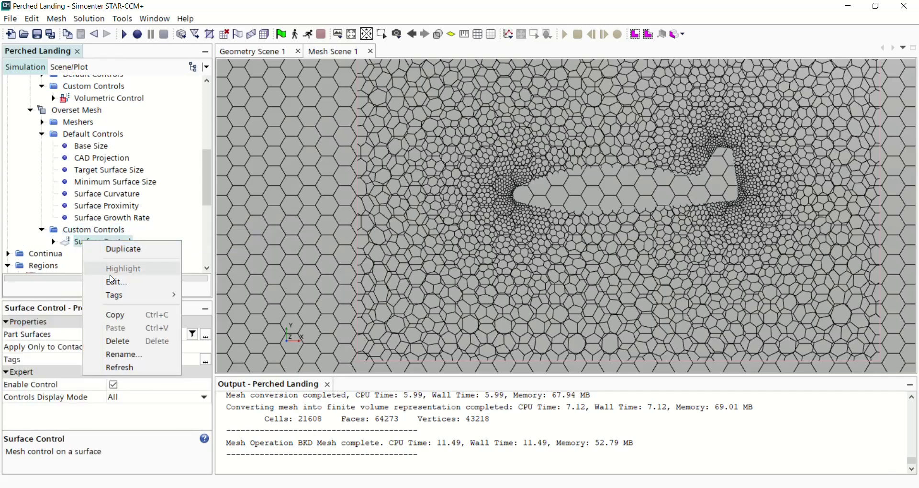
click(111, 281)
click(341, 154)
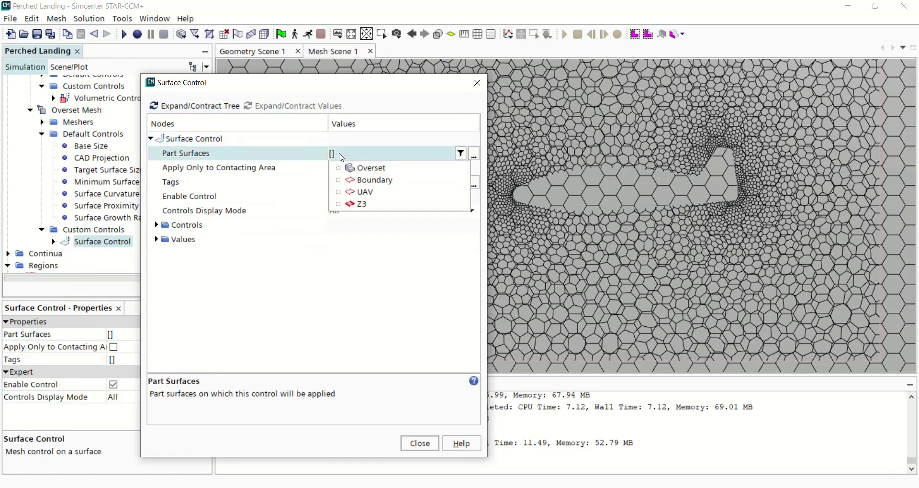
click(364, 192)
Set the surface control's Target Surface Size and Minimum Surface Size to Custom and close its settings
click(157, 225)
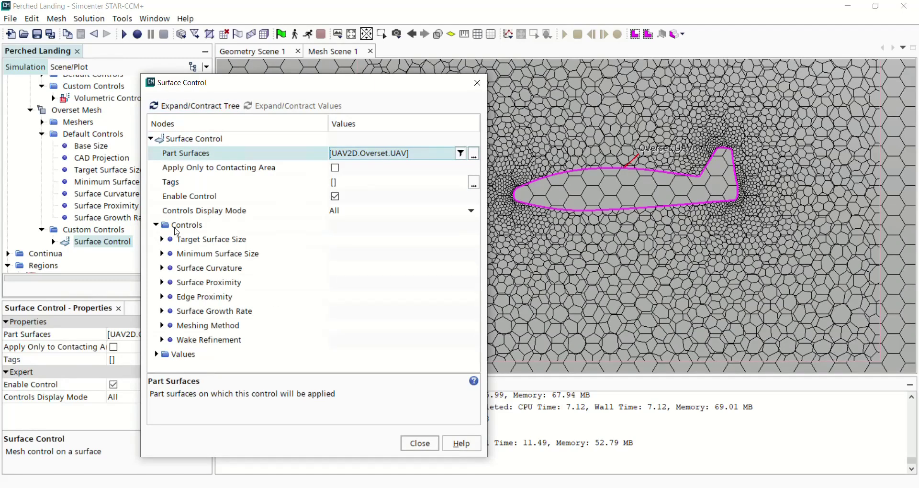
click(161, 240)
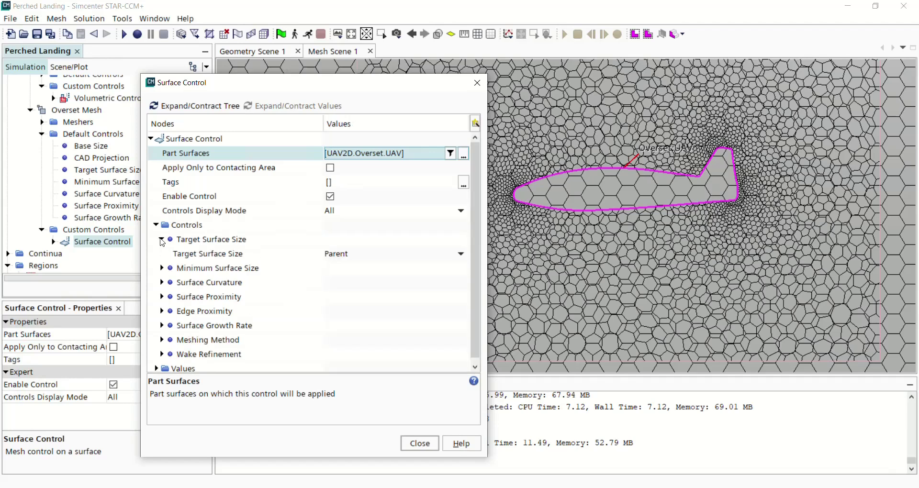
click(376, 256)
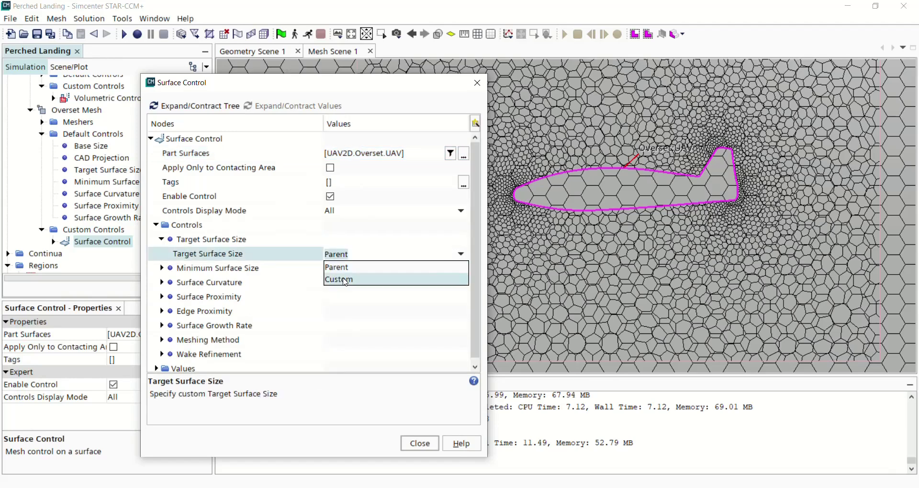
click(345, 280)
click(162, 268)
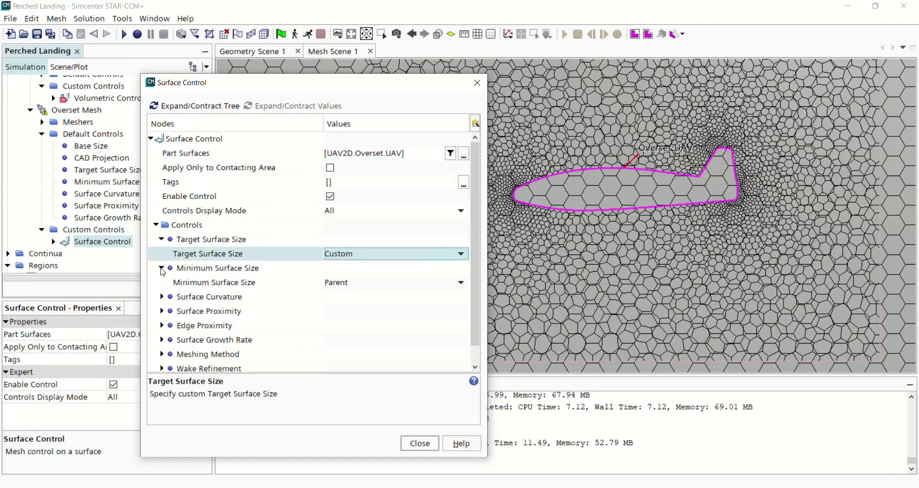
click(344, 282)
click(341, 309)
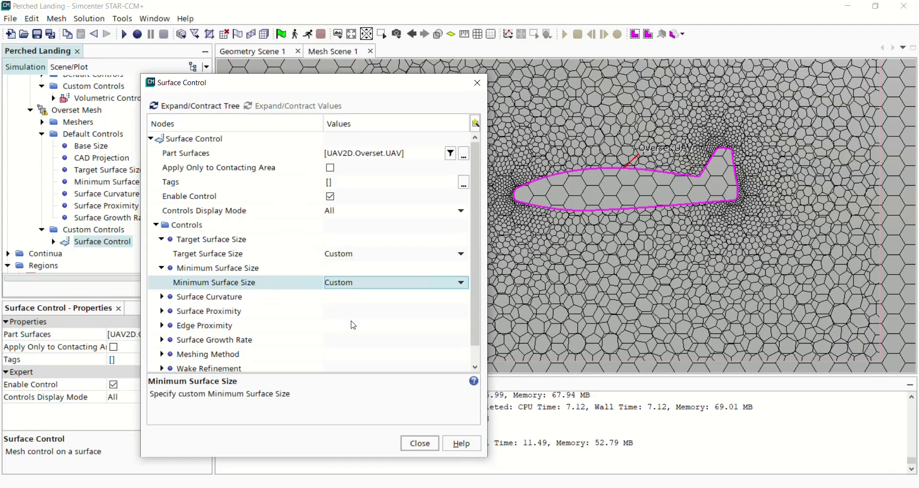
click(420, 444)
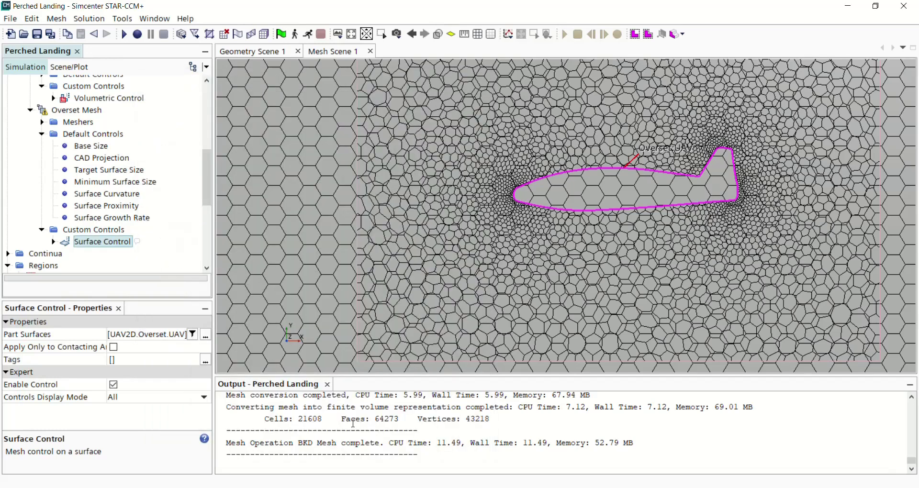
Set the surface control's Target Surface Size to 10 percent of base and check its Minimum Surface Size percentage
click(54, 242)
scroll(67, 248, down, 2)
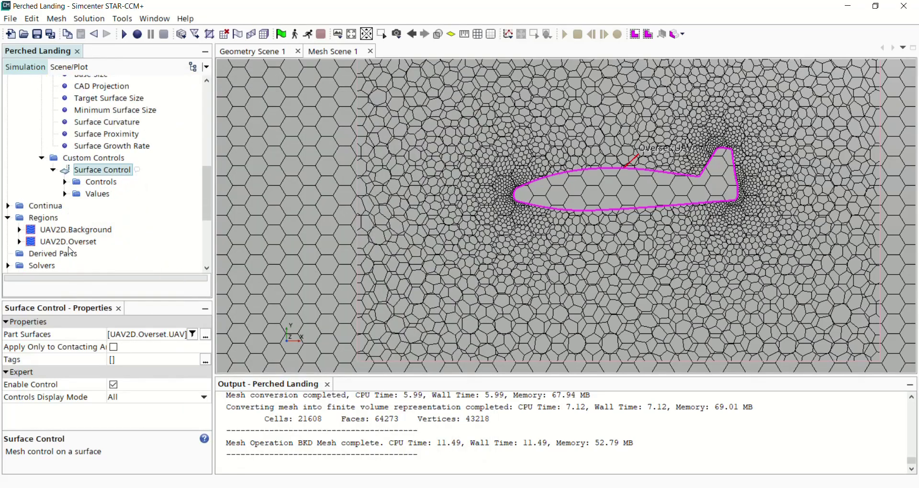
click(65, 194)
click(115, 207)
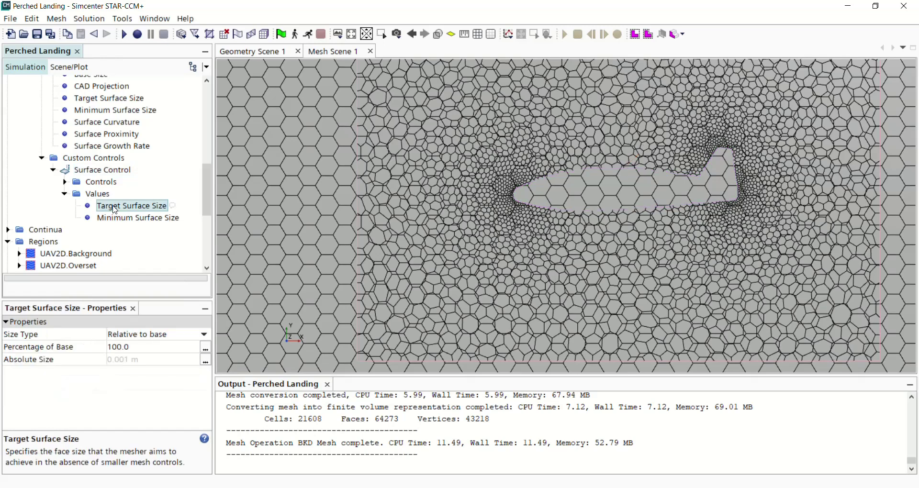
click(122, 348)
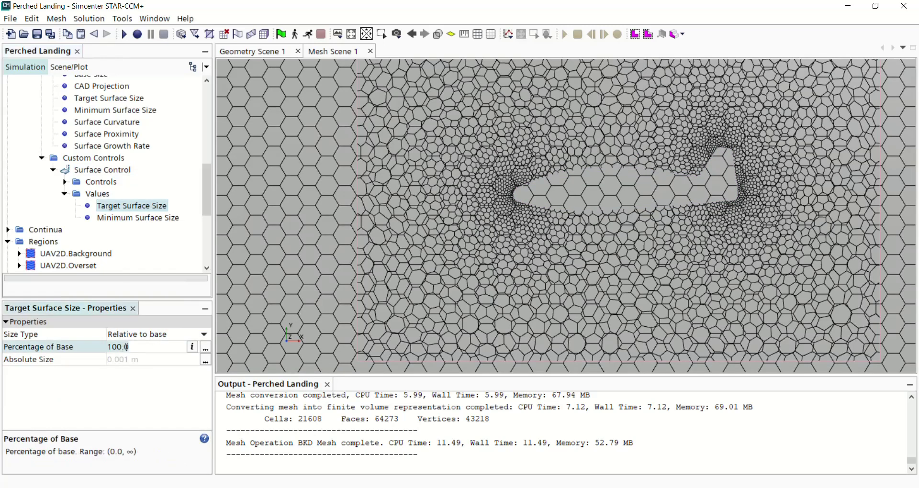
key(BackSpace)
key(BackSpace)
key(BackSpace)
key(BackSpace)
text(0)
click(116, 219)
click(130, 347)
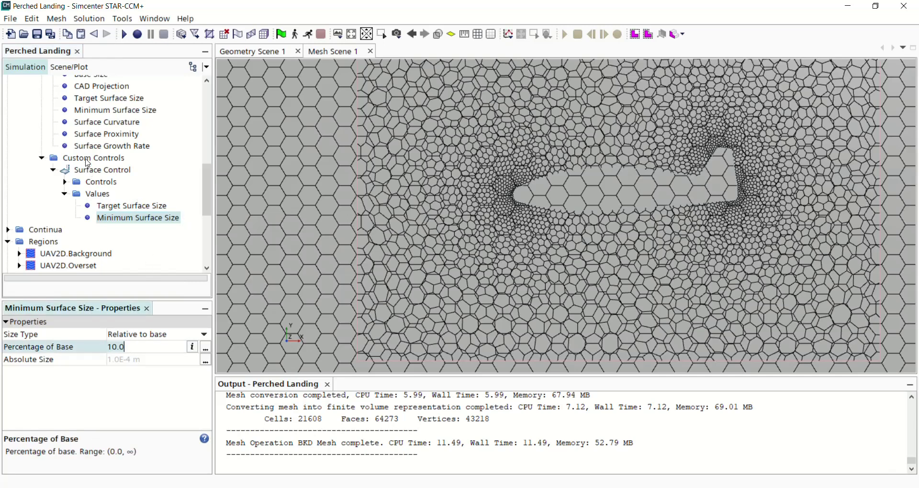
Execute the Overset Mesh operation and inspect the refined mesh around the aircraft and its surrounding background
scroll(88, 163, up, 2)
click(72, 111)
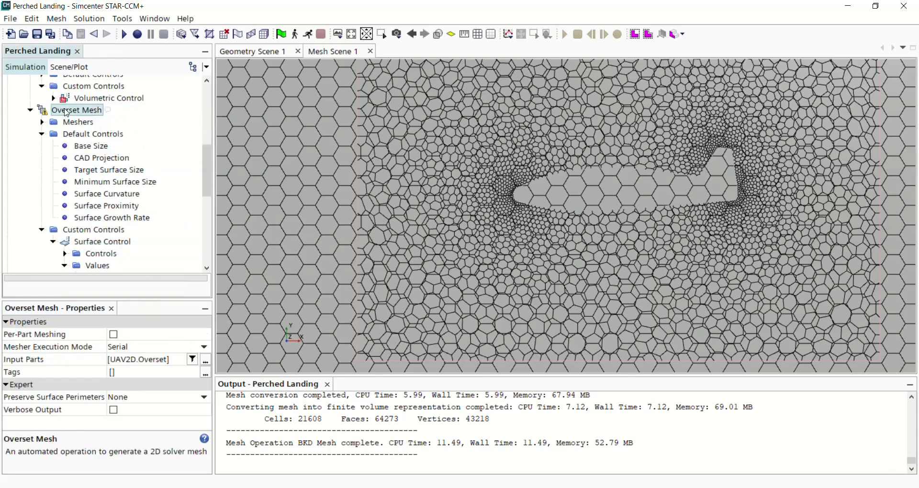
right_click(70, 112)
click(98, 137)
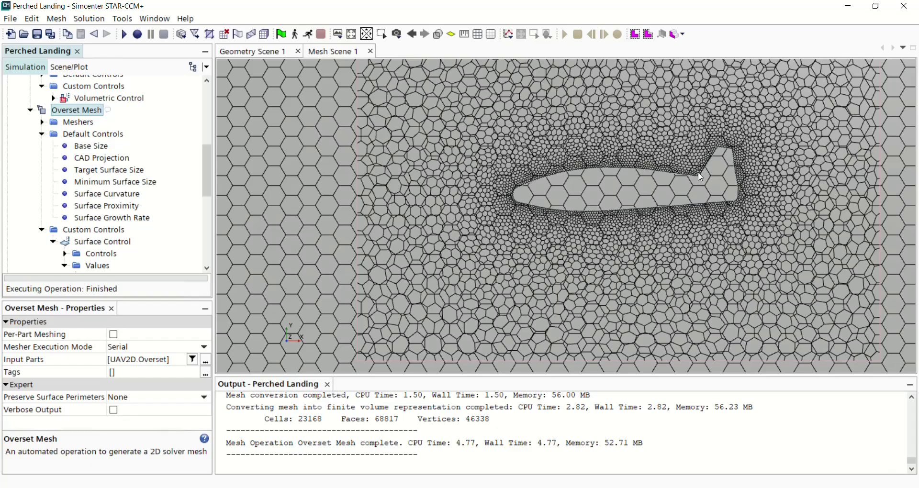
scroll(719, 173, up, 3)
scroll(719, 173, down, 5)
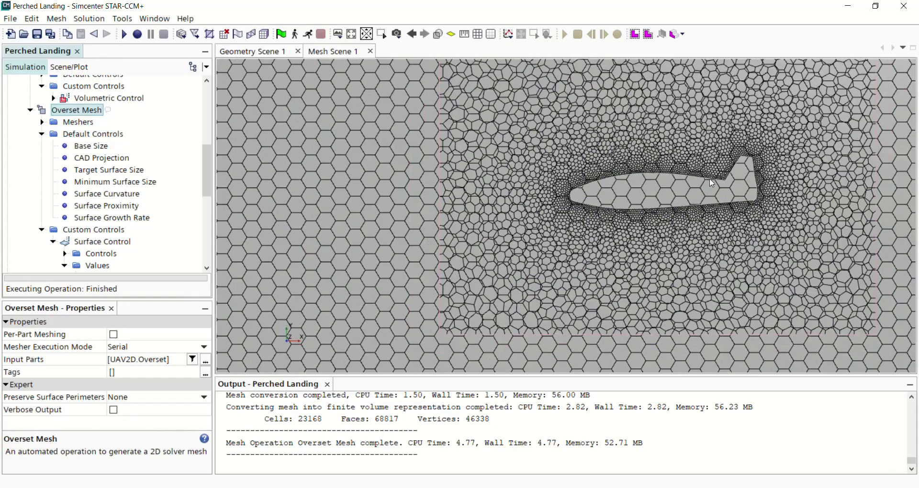
scroll(712, 182, down, 6)
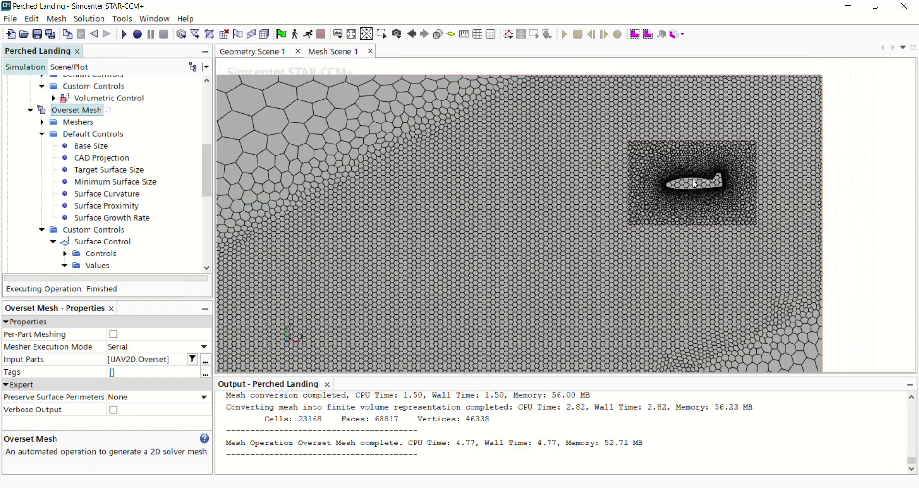
Create an Overset Mesh interface between the UAV2D.Background and UAV2D.Overset regions and show it under Interfaces
click(41, 134)
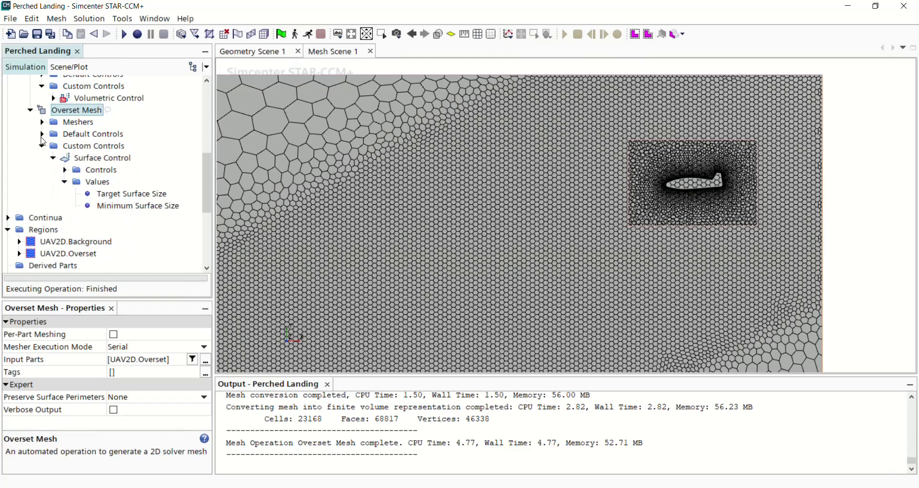
click(42, 146)
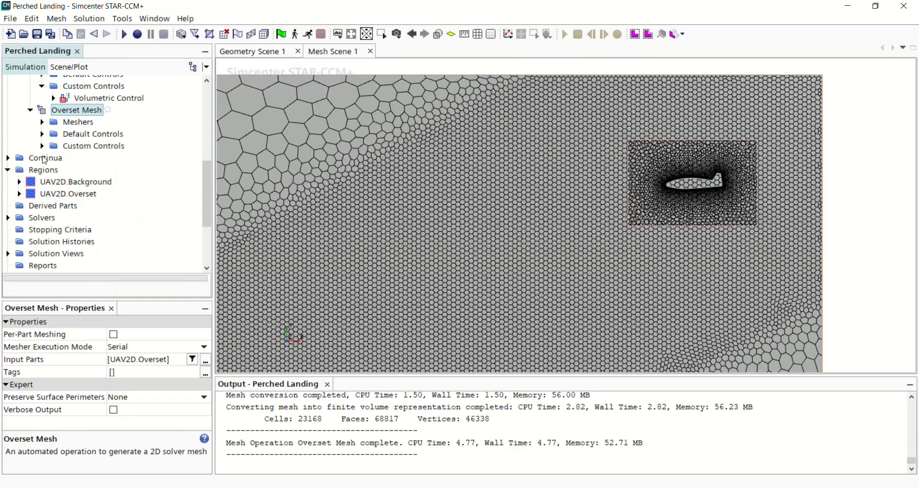
scroll(48, 183, down, 2)
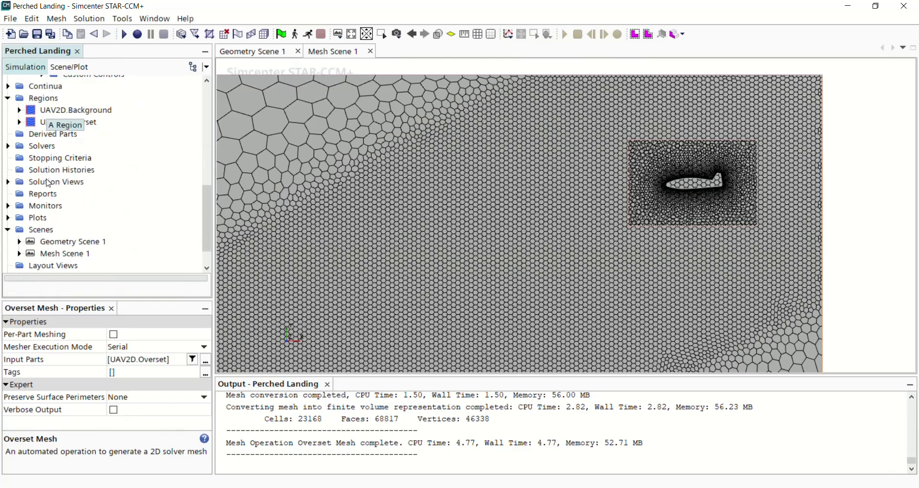
scroll(50, 182, up, 3)
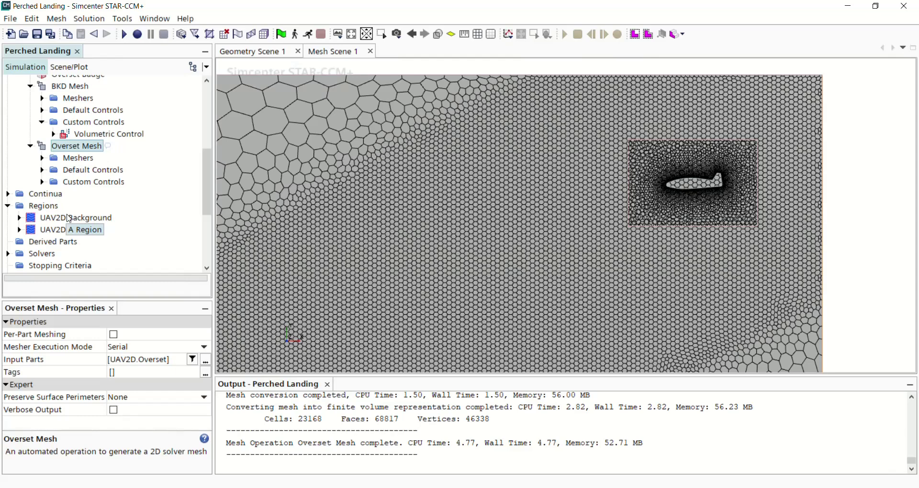
click(69, 219)
ctrl+click(73, 230)
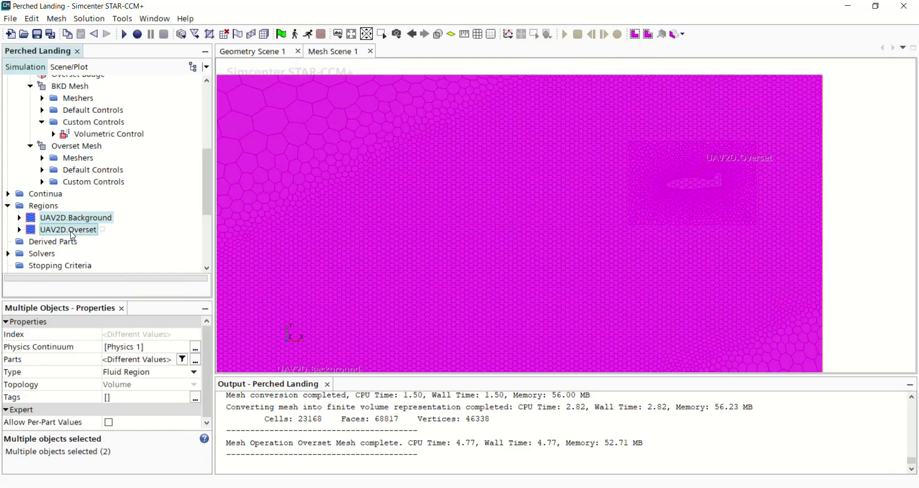
right_click(73, 234)
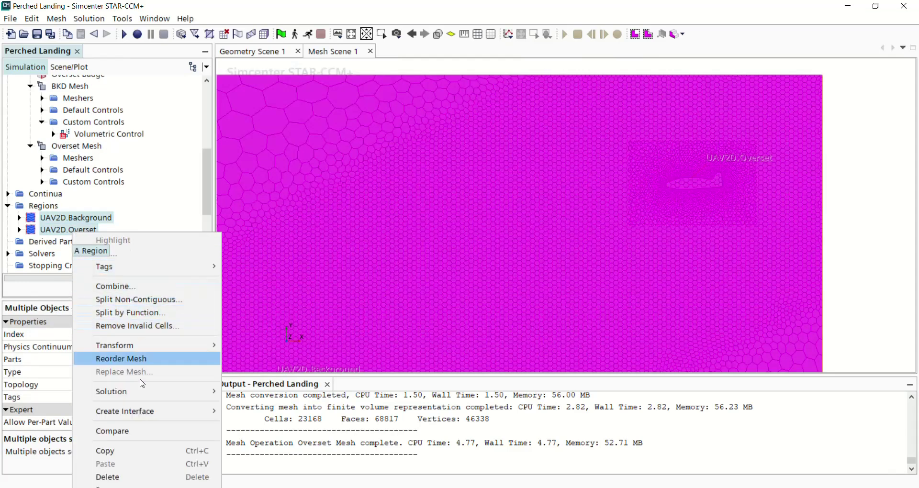
mouse_move(146, 412)
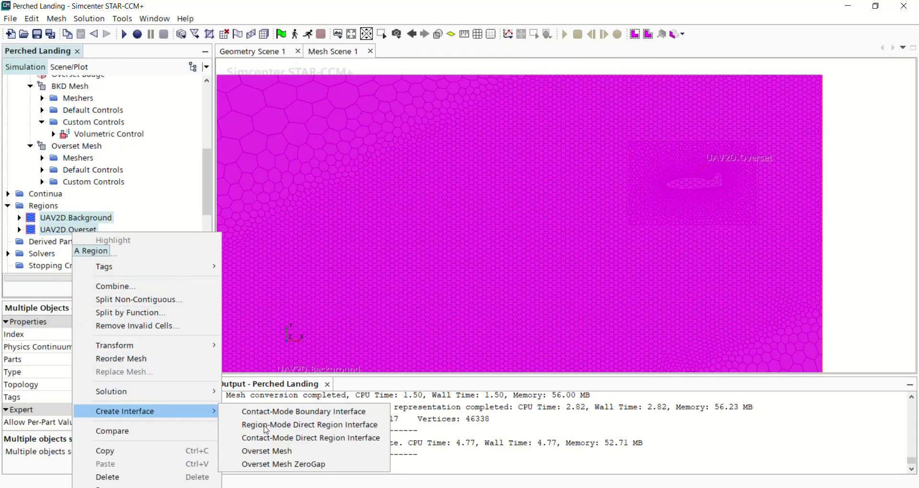
click(285, 453)
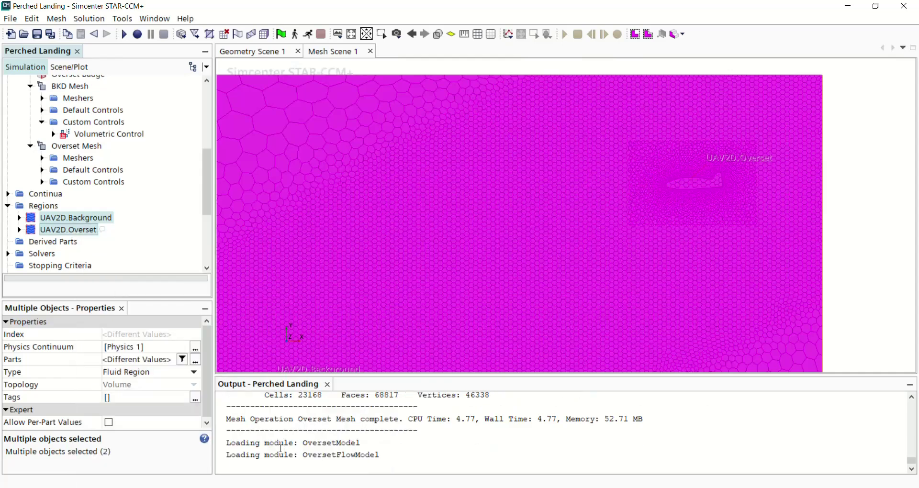
scroll(68, 223, down, 2)
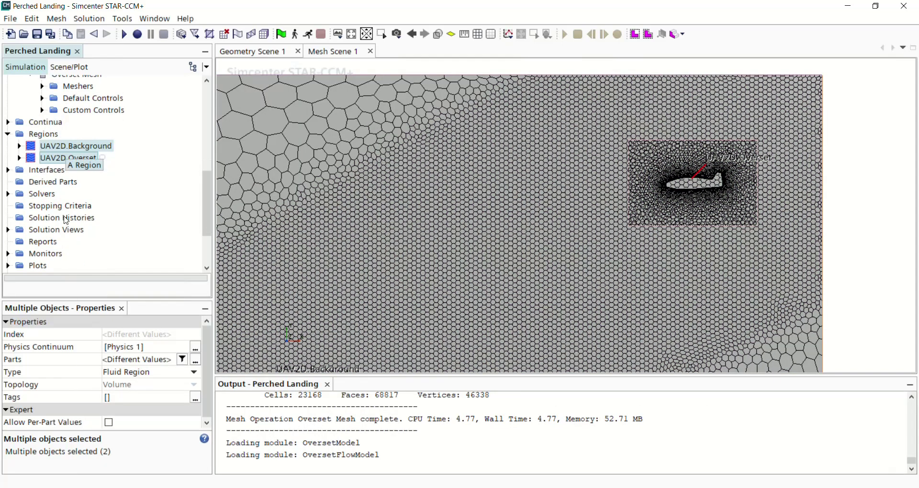
click(8, 170)
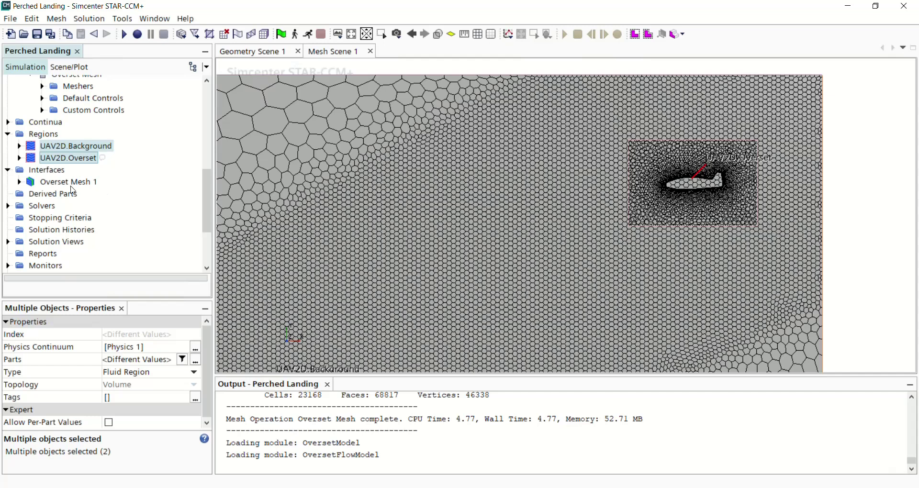
Initialize the solution and view the assembled overset mesh in Mesh Scene 1
scroll(106, 164, up, 2)
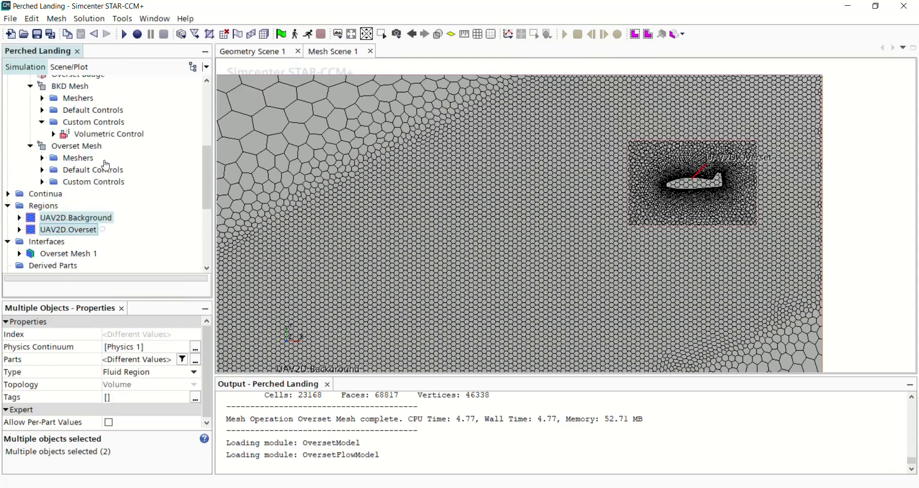
click(278, 36)
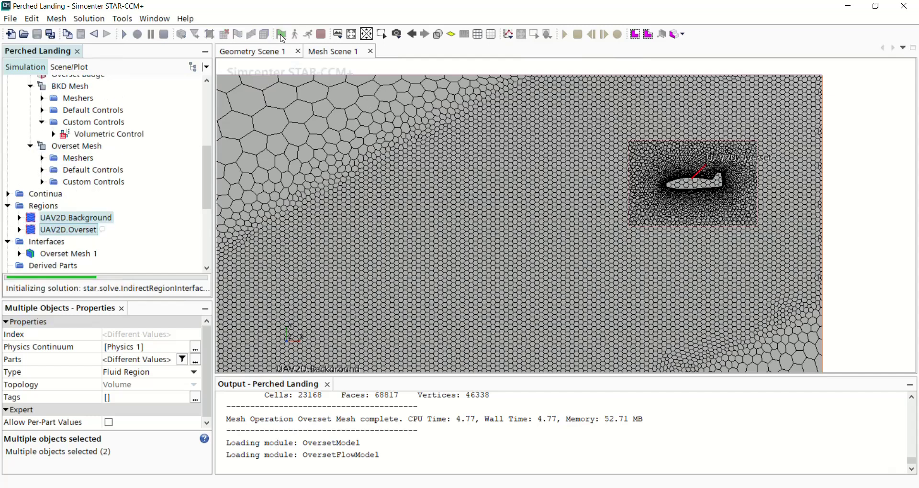
click(835, 189)
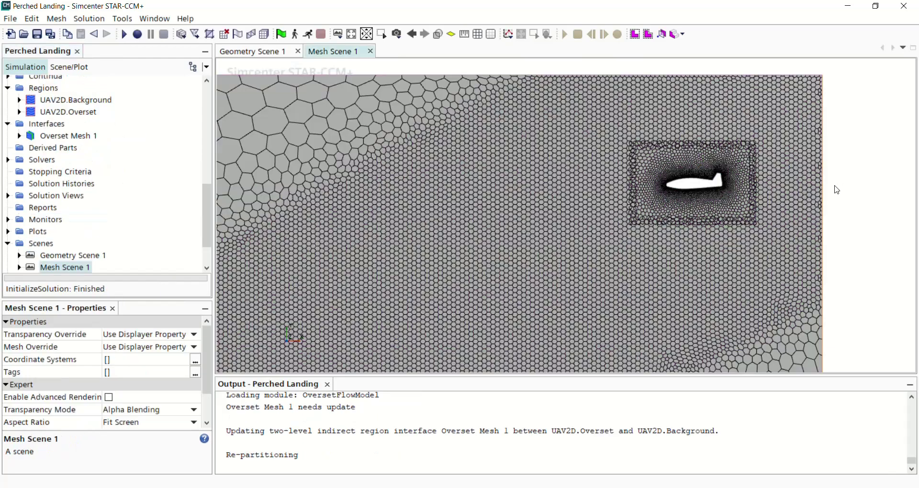
Examine the overset mesh around the aircraft and how it overlaps the refined background mesh
scroll(709, 177, up, 3)
scroll(757, 145, up, 4)
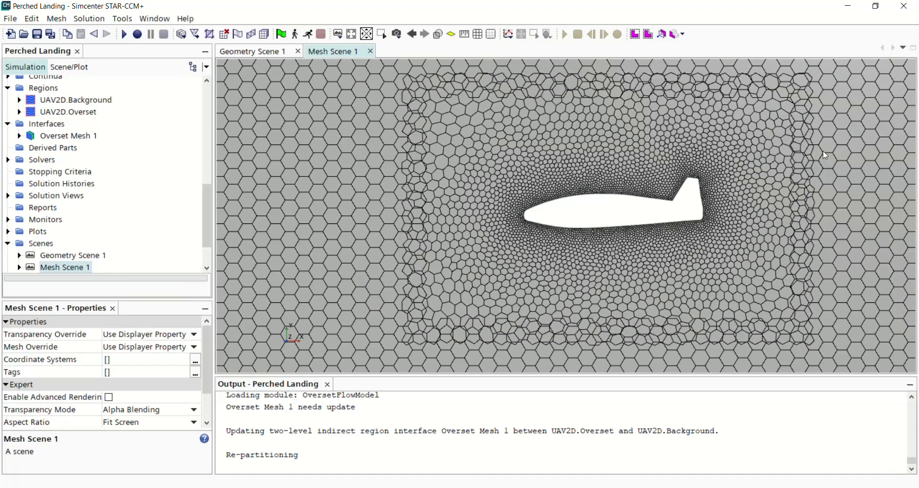
scroll(631, 253, down, 6)
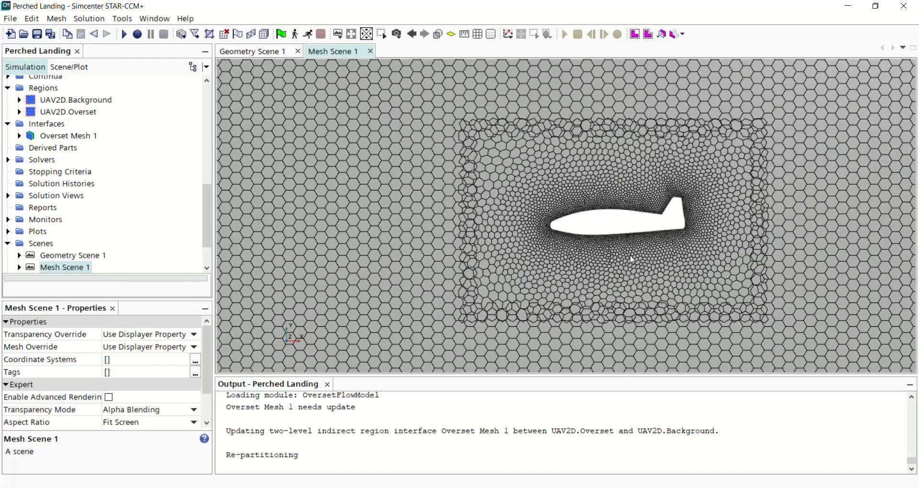
scroll(631, 257, down, 2)
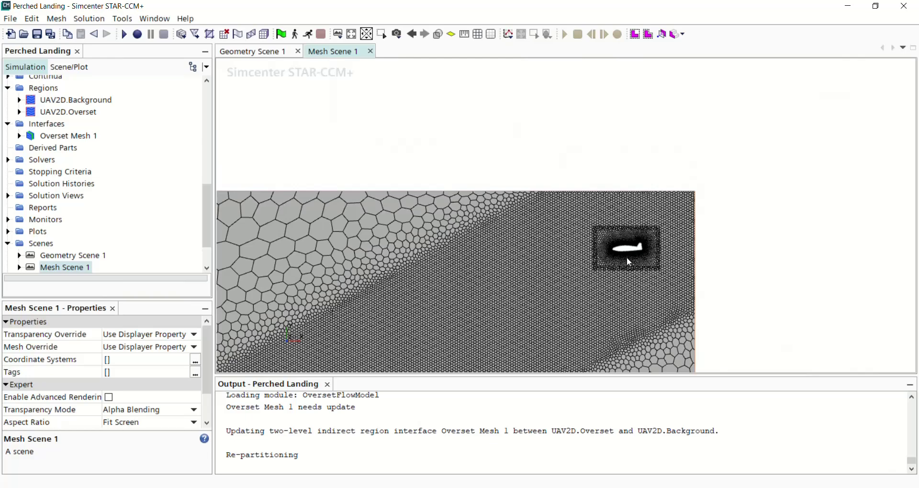
middle_drag(627, 255, 752, 195)
scroll(750, 200, down, 1)
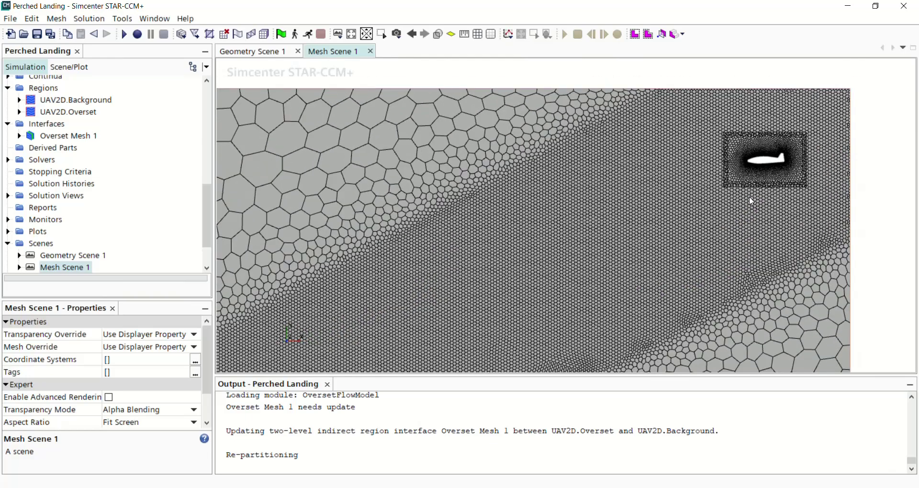
scroll(770, 163, up, 3)
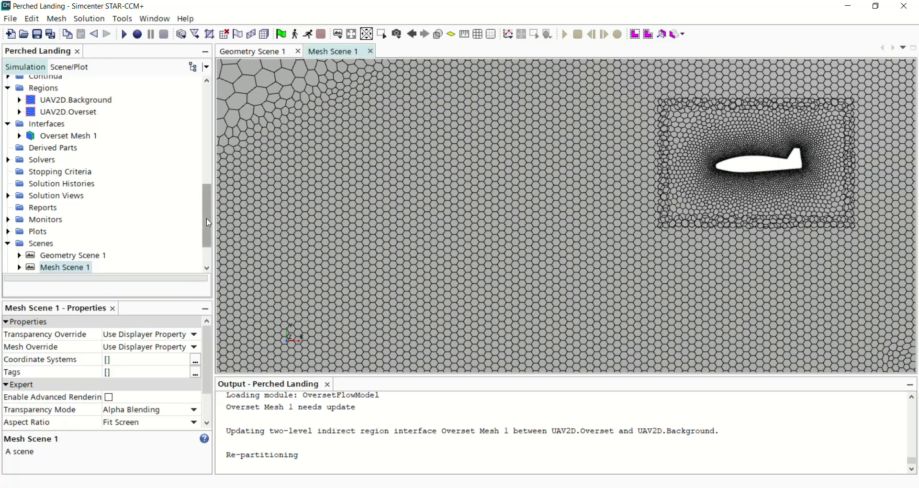
Rotate the UAV2D.Overset region by 0.523333 radian about the Z axis of the Laboratory coordinate system
mouse_move(208, 223)
mouse_down()
mouse_move(209, 172)
mouse_move(209, 209)
mouse_up()
click(72, 160)
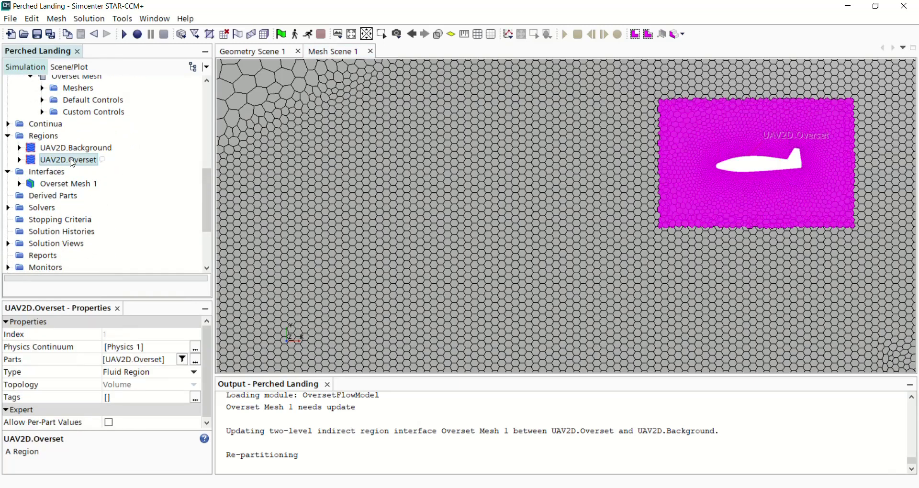
right_click(72, 161)
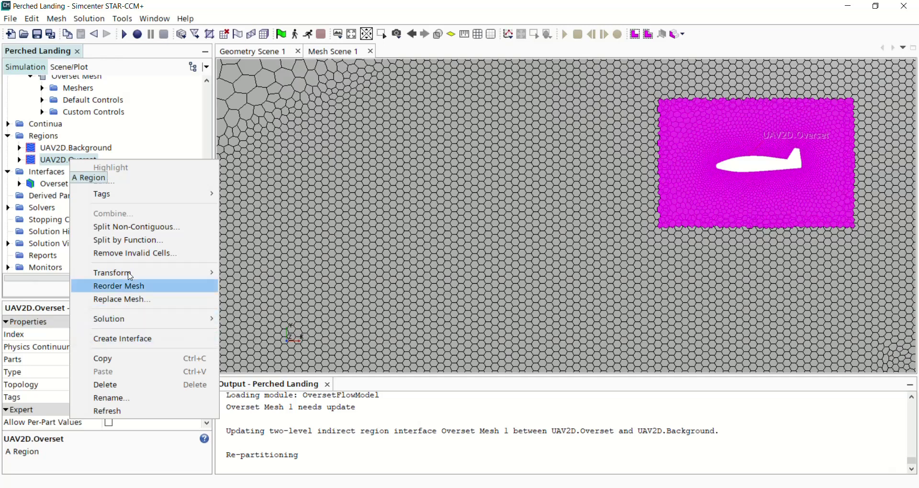
mouse_move(157, 273)
click(257, 299)
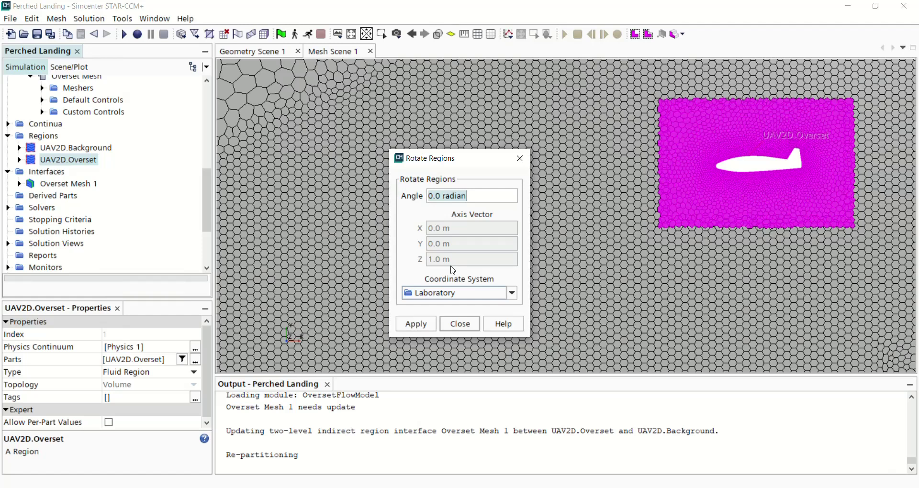
text(0.523333)
click(420, 323)
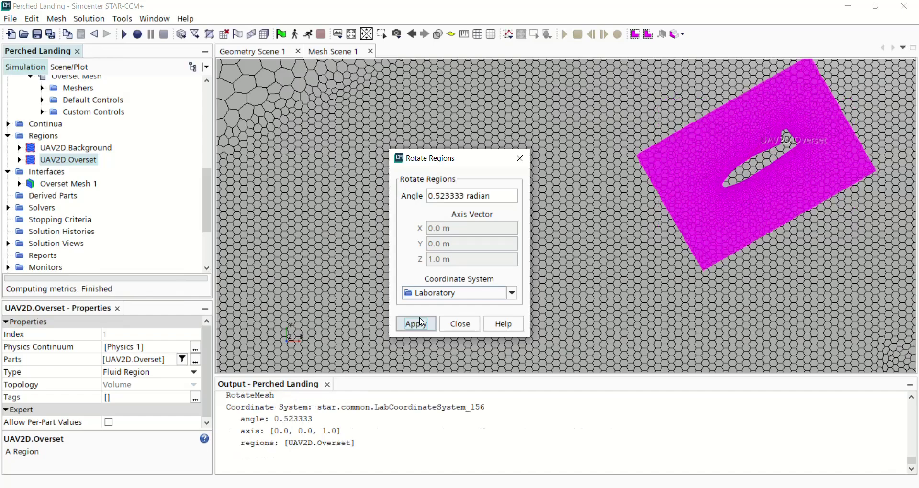
click(460, 324)
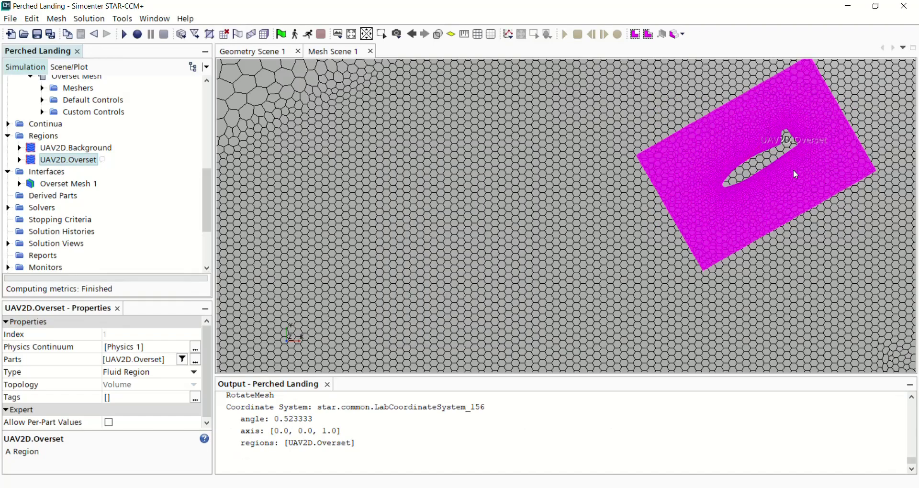
scroll(751, 189, down, 5)
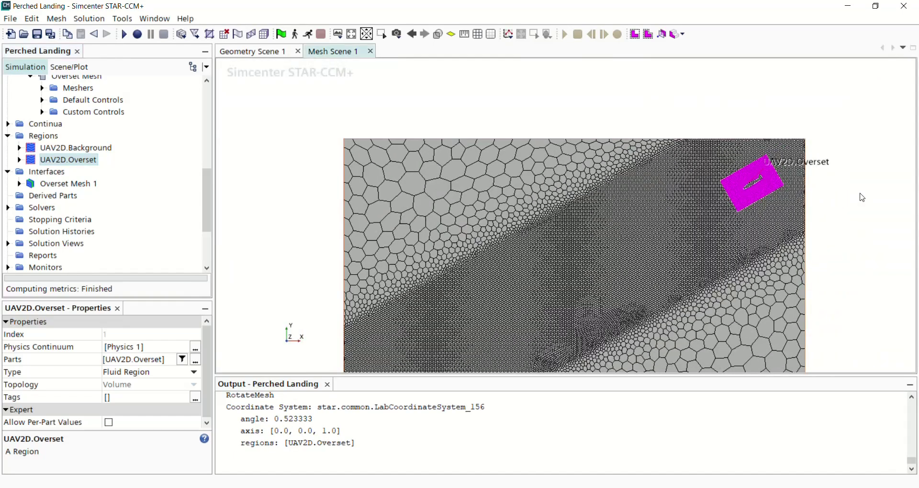
click(850, 199)
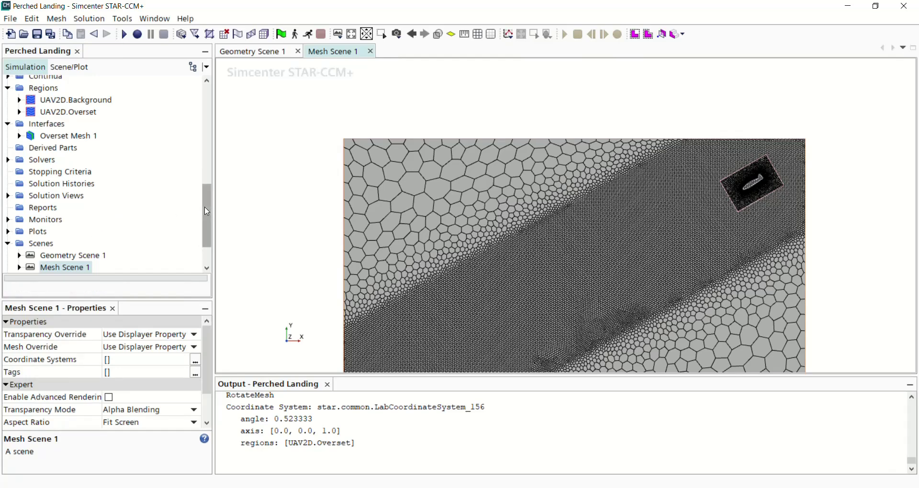
Open the model selection of the Physics 1 continuum and enable the Implicit Unsteady and Gas models
mouse_move(207, 211)
mouse_down()
mouse_move(208, 186)
mouse_move(207, 197)
mouse_up()
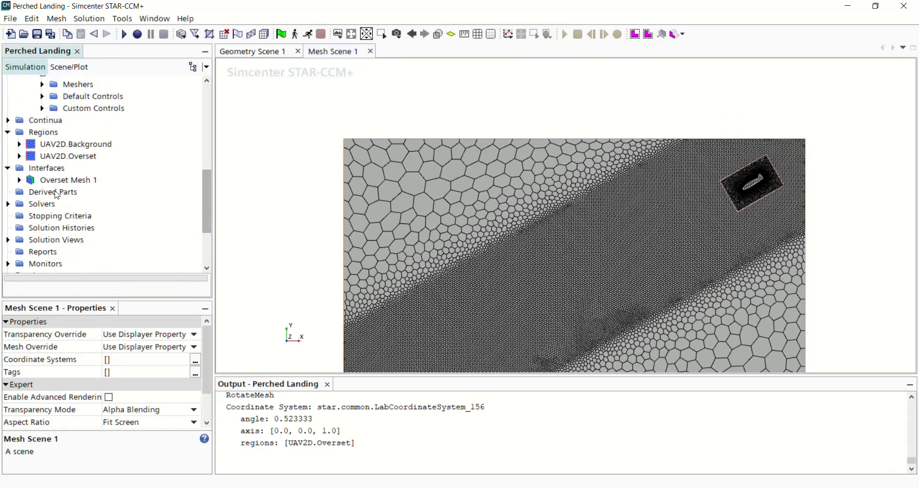
scroll(56, 194, down, 2)
scroll(53, 193, up, 2)
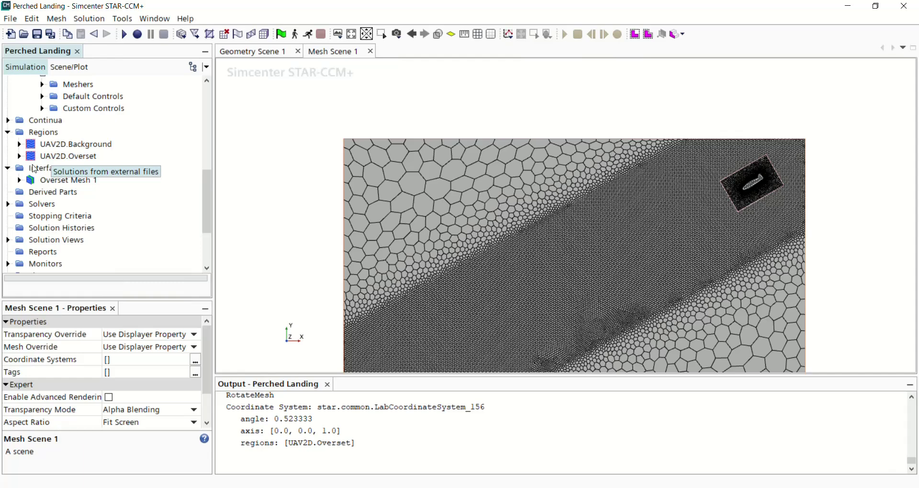
click(7, 120)
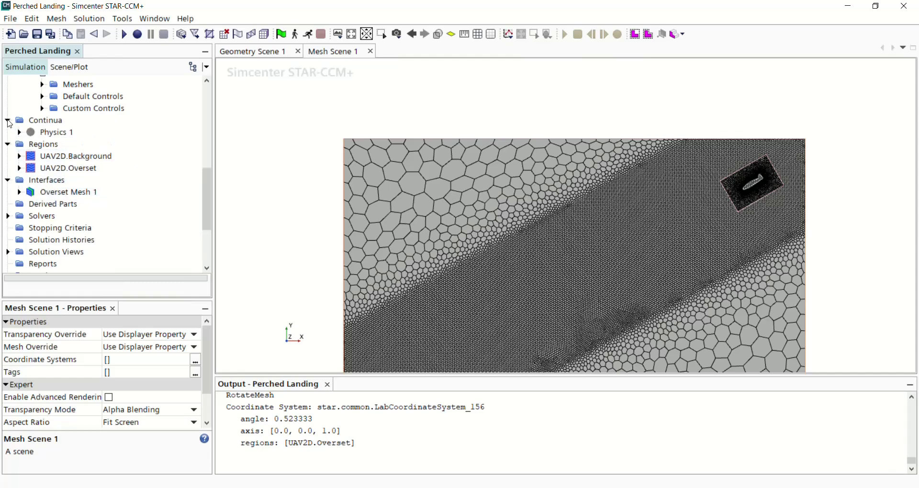
click(53, 132)
right_click(54, 132)
click(81, 143)
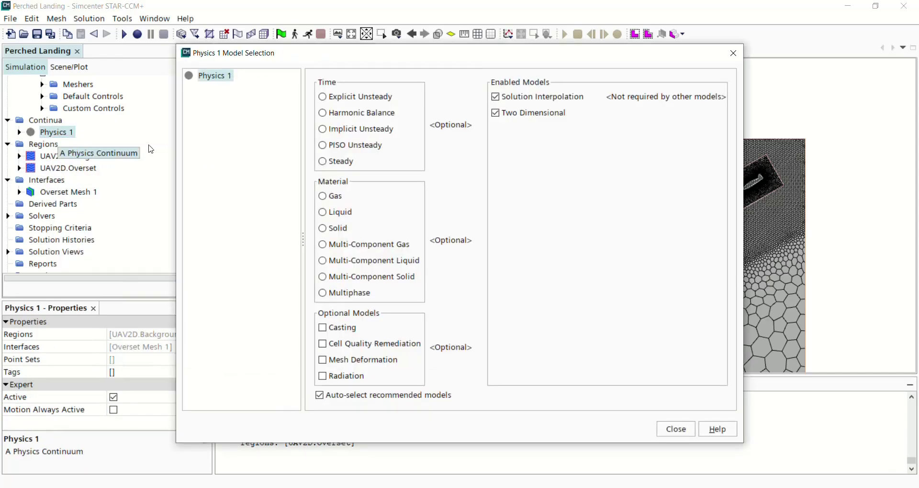
click(365, 133)
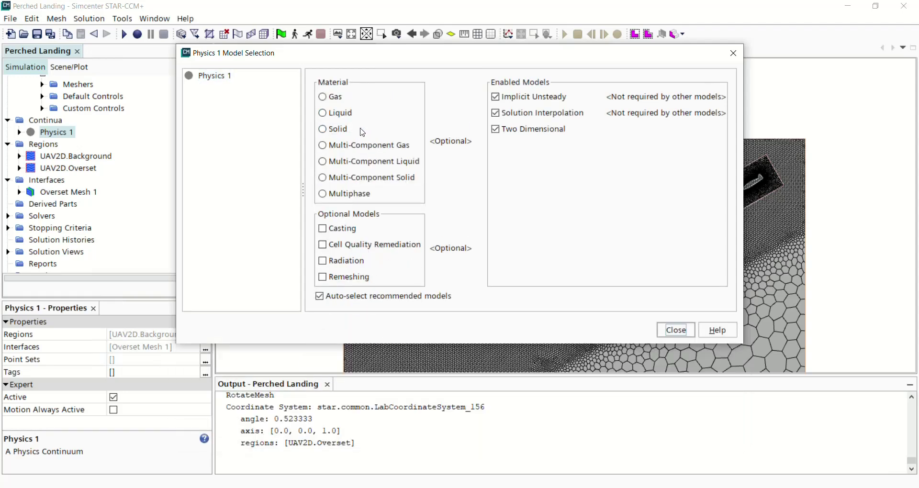
click(339, 97)
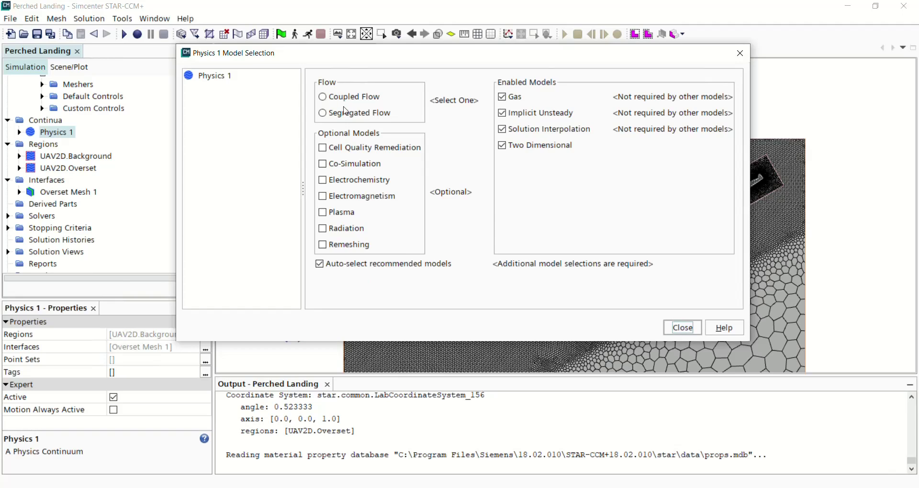
Complete the Physics 1 models with Segregated Flow, Constant Density, Turbulent and K-Epsilon Turbulence
click(346, 112)
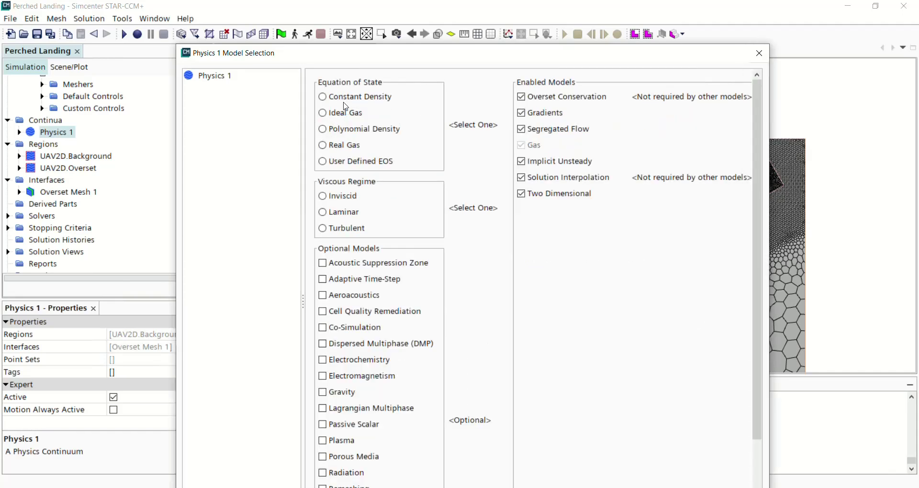
click(345, 97)
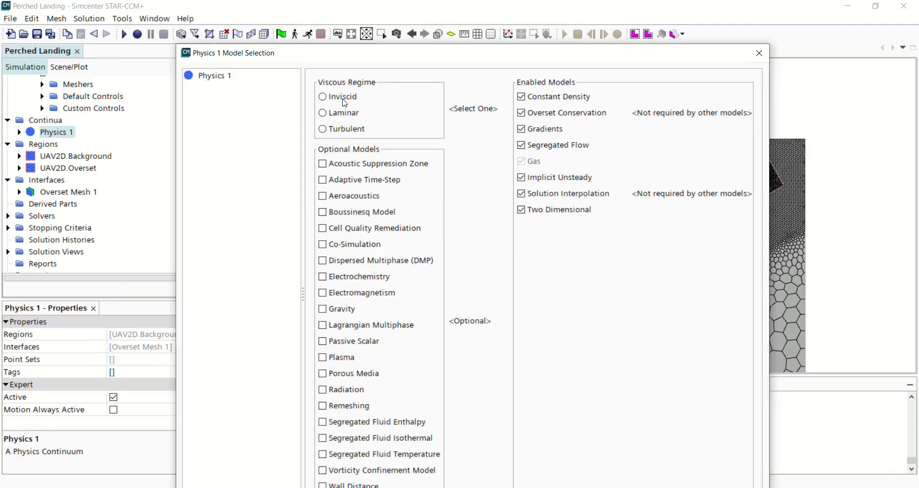
click(335, 127)
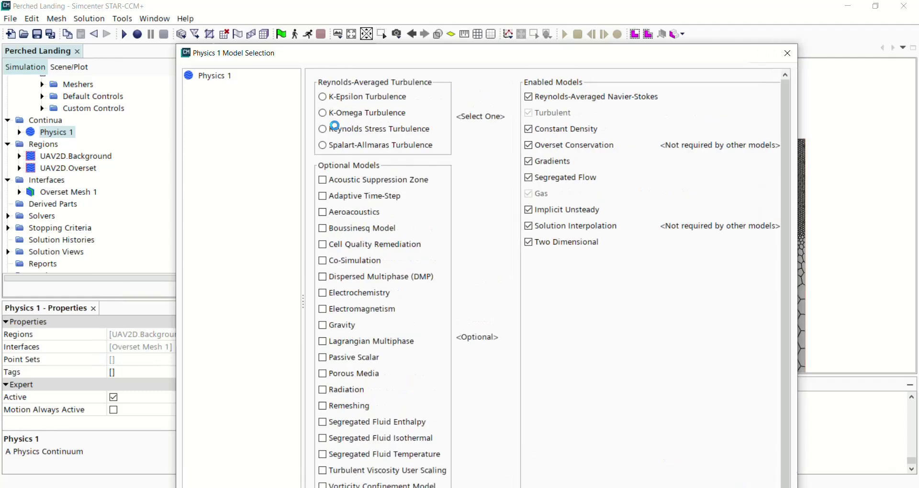
click(340, 98)
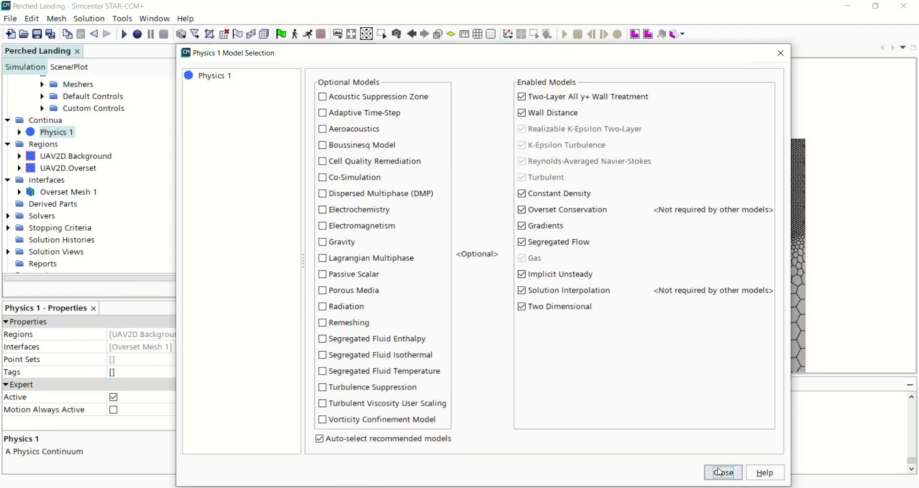
click(723, 473)
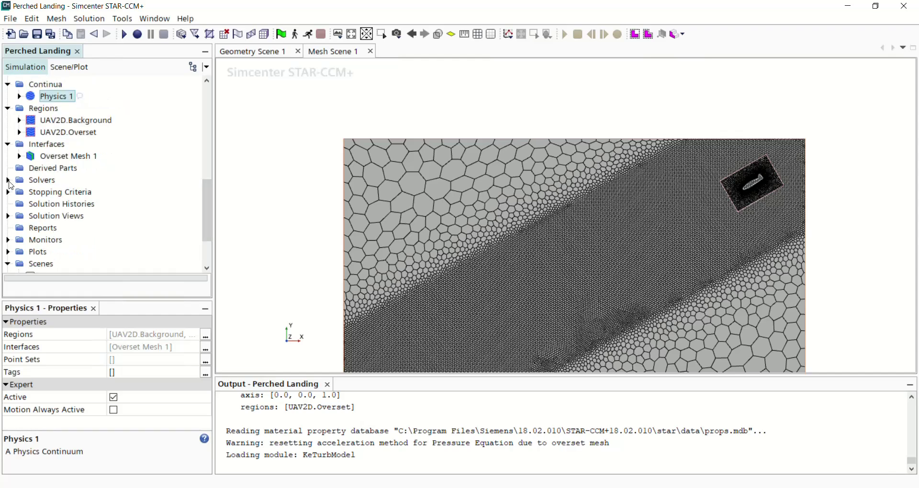
Set the Implicit Unsteady solver's Time-Step to 0.005 s
click(8, 180)
double_click(50, 192)
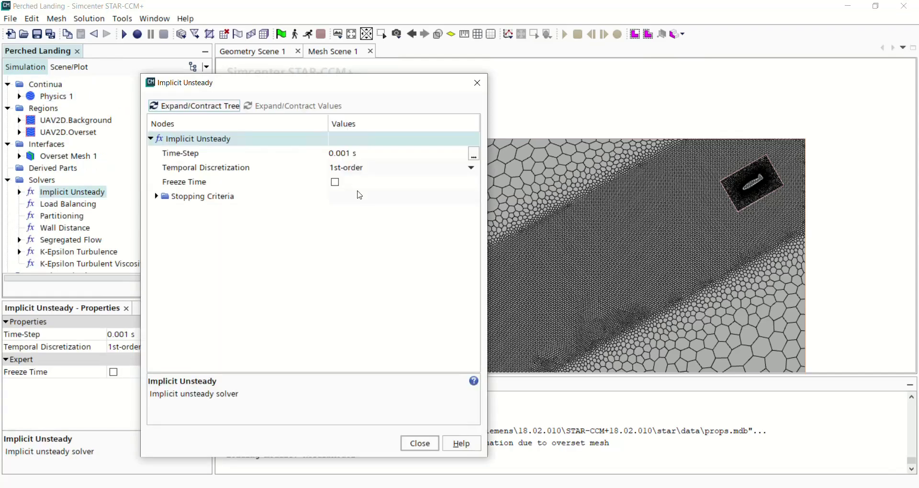
click(350, 154)
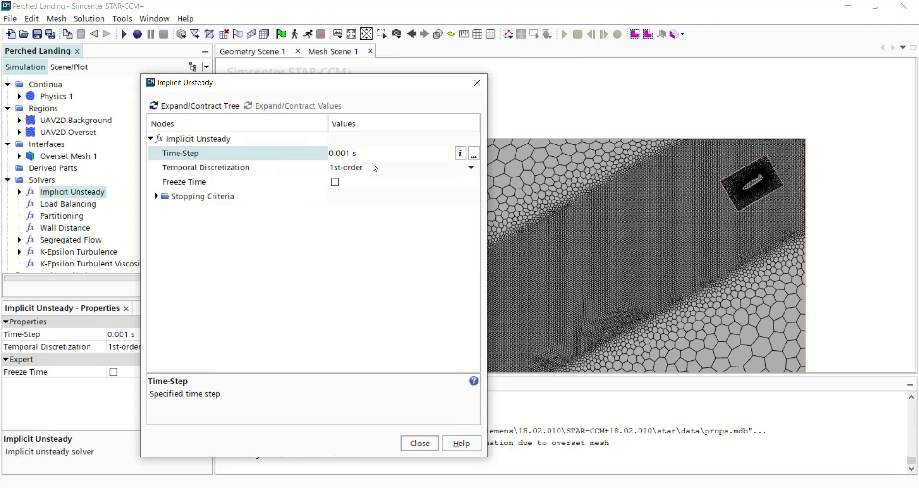
key(BackSpace)
text(5)
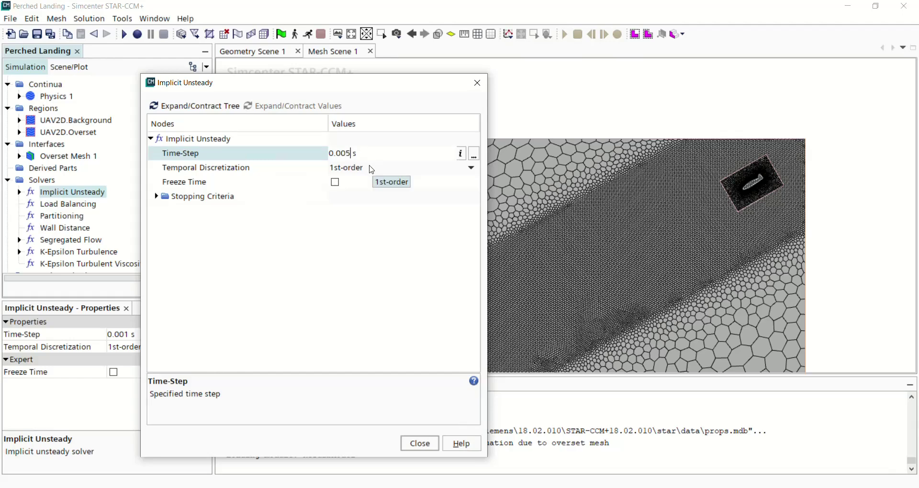
click(420, 443)
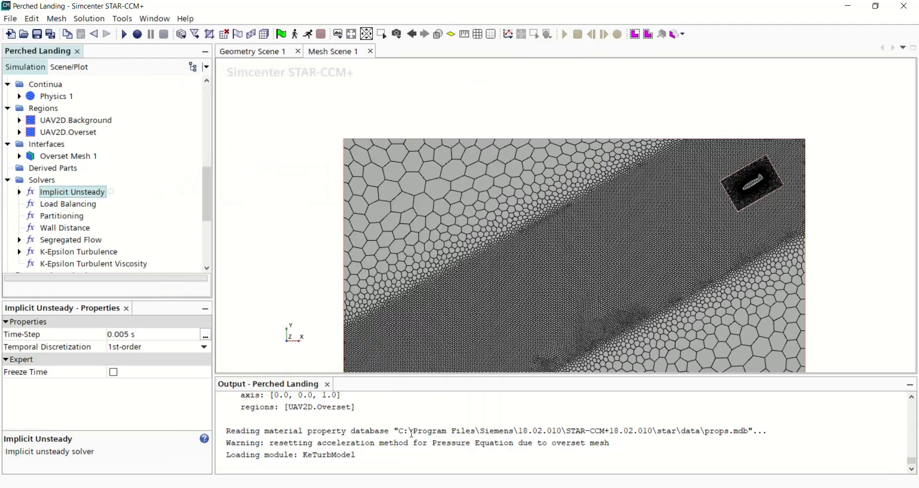
click(9, 180)
Set the Maximum Physical Time stopping criterion to 5 s
click(7, 191)
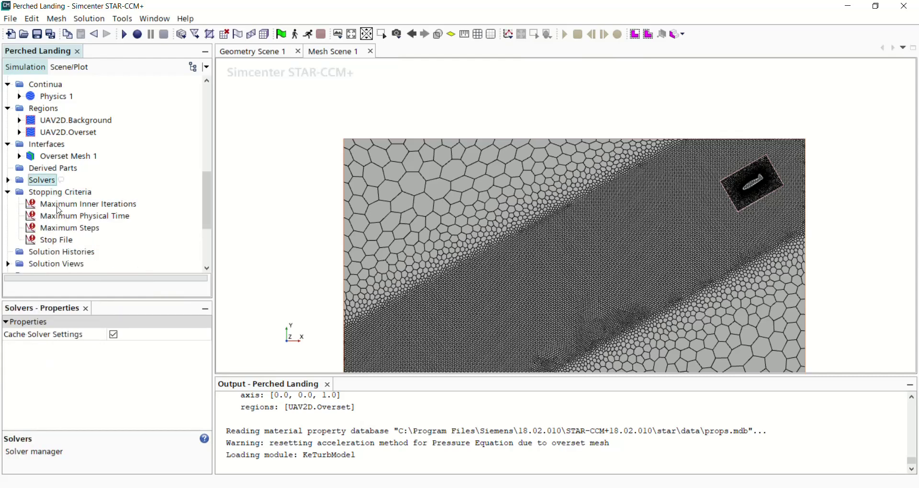
double_click(85, 218)
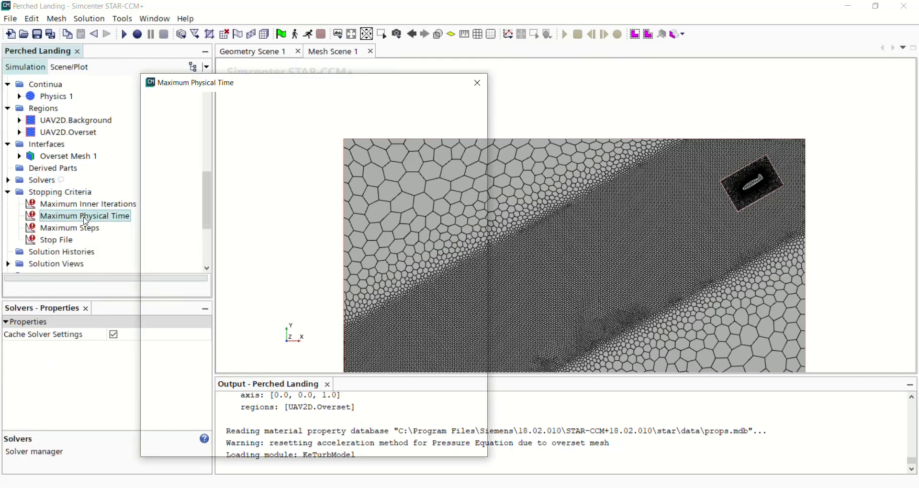
click(339, 170)
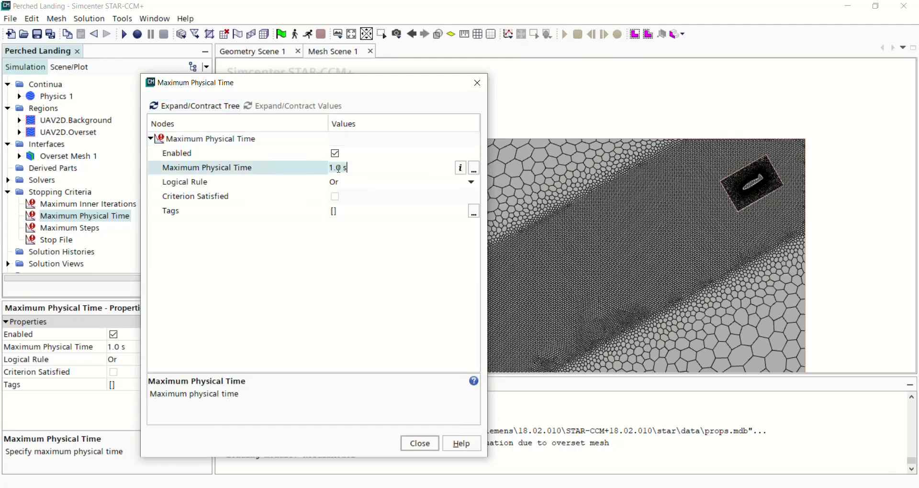
drag(347, 167, 314, 166)
text(5)
click(418, 441)
click(8, 192)
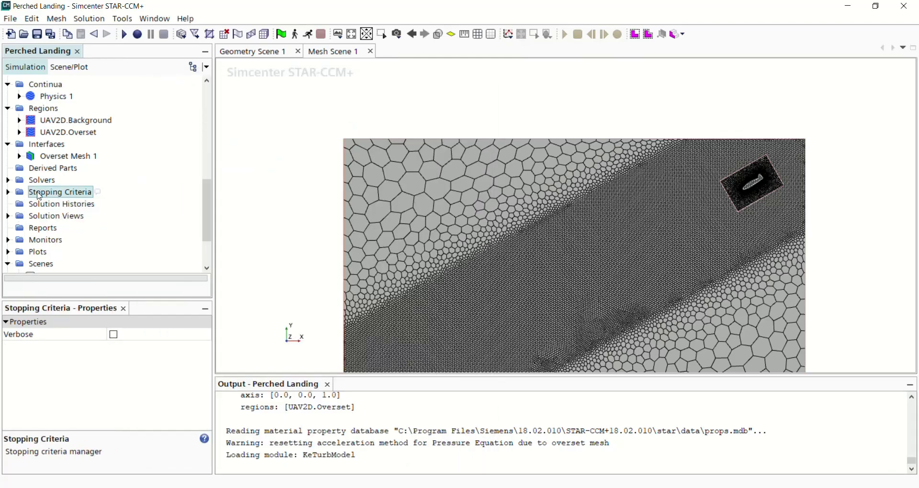
Import timexyz.csv from the Practice folder as a new file table
scroll(44, 199, down, 1)
scroll(44, 191, down, 1)
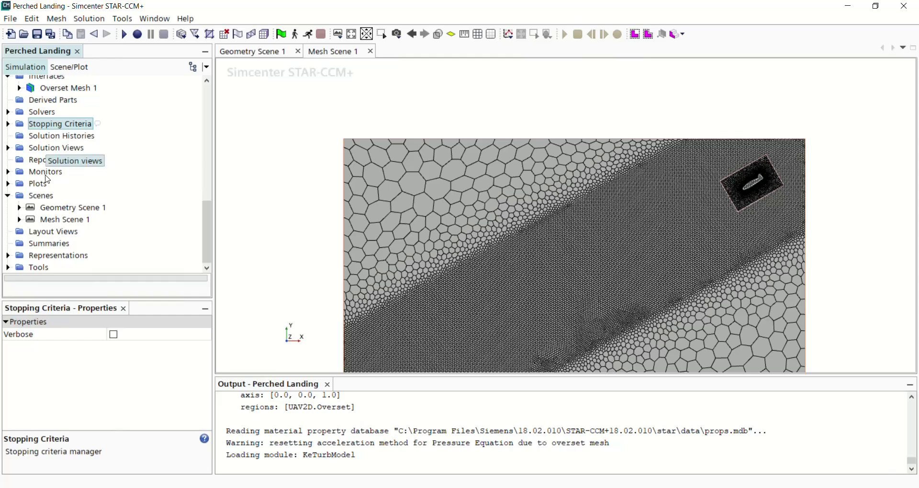
click(8, 267)
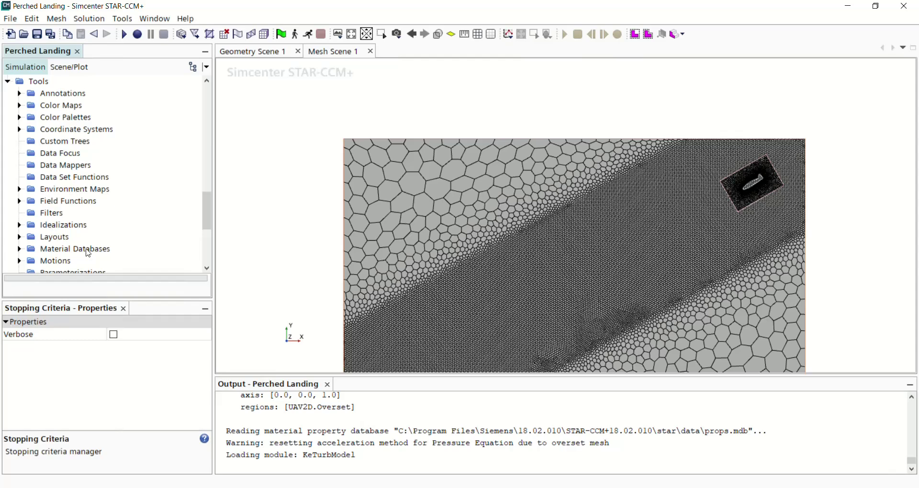
scroll(86, 216, down, 1)
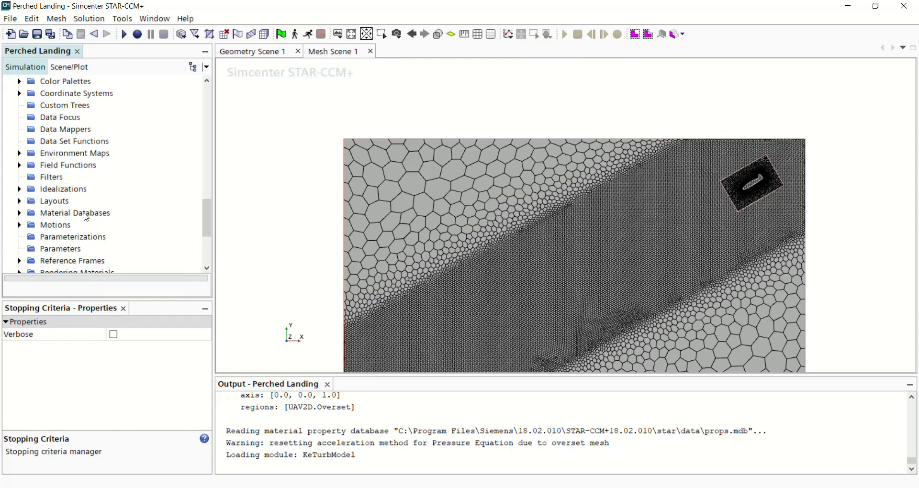
scroll(87, 216, up, 2)
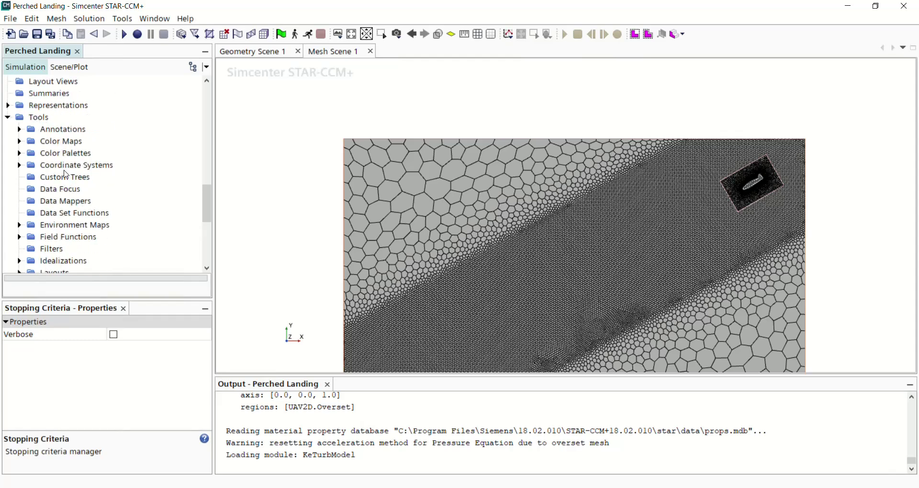
scroll(66, 175, down, 5)
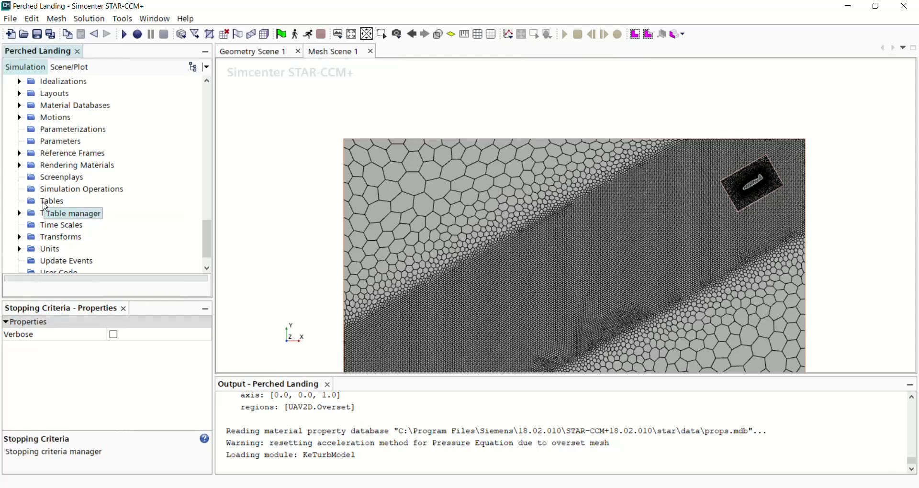
click(46, 201)
right_click(46, 201)
mouse_move(205, 211)
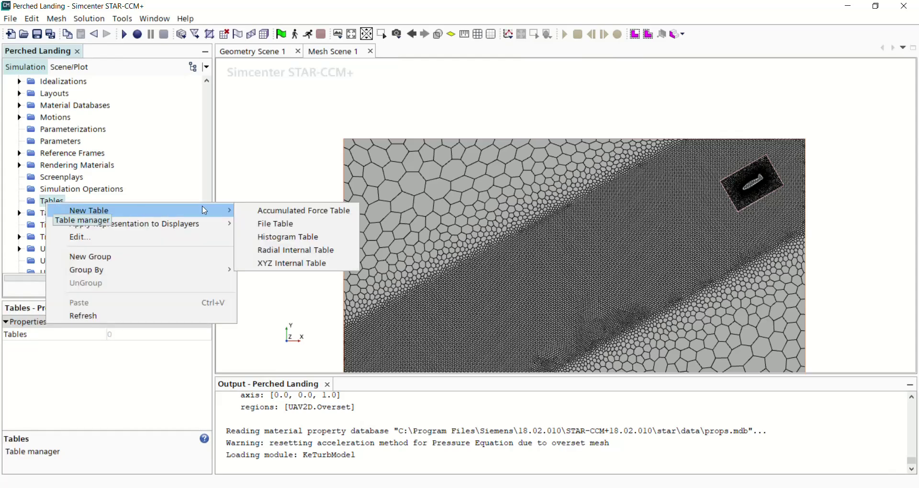
click(262, 226)
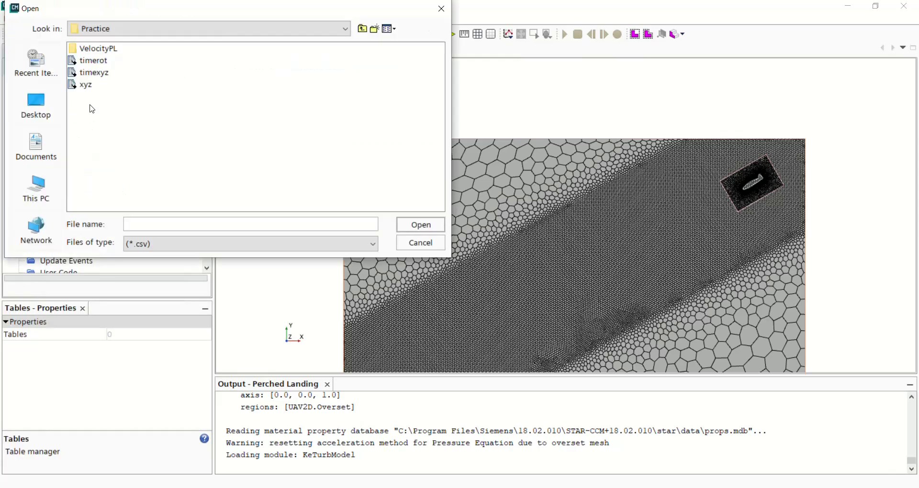
click(95, 73)
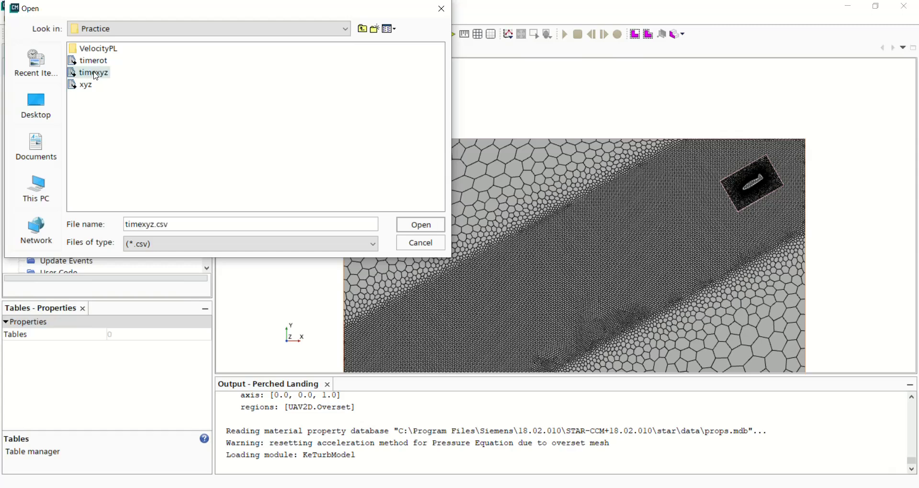
click(417, 226)
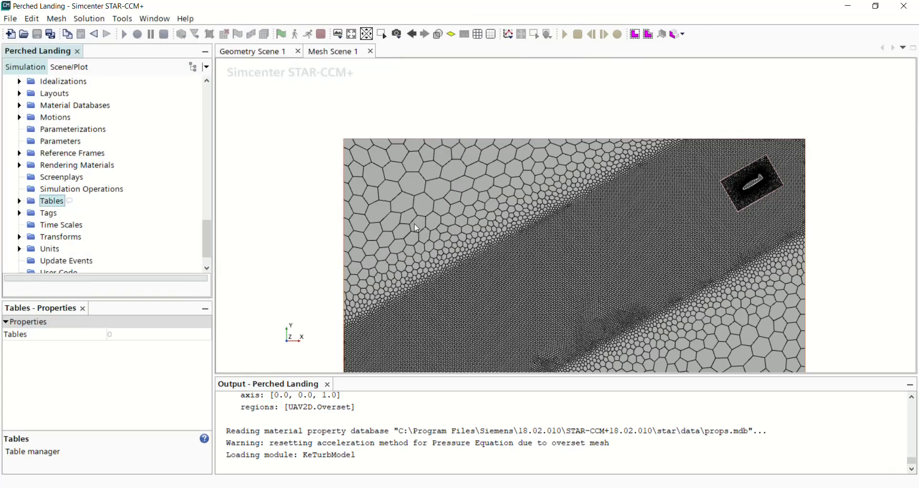
Import timerot.csv from the Practice folder as a second file table
click(56, 203)
right_click(56, 203)
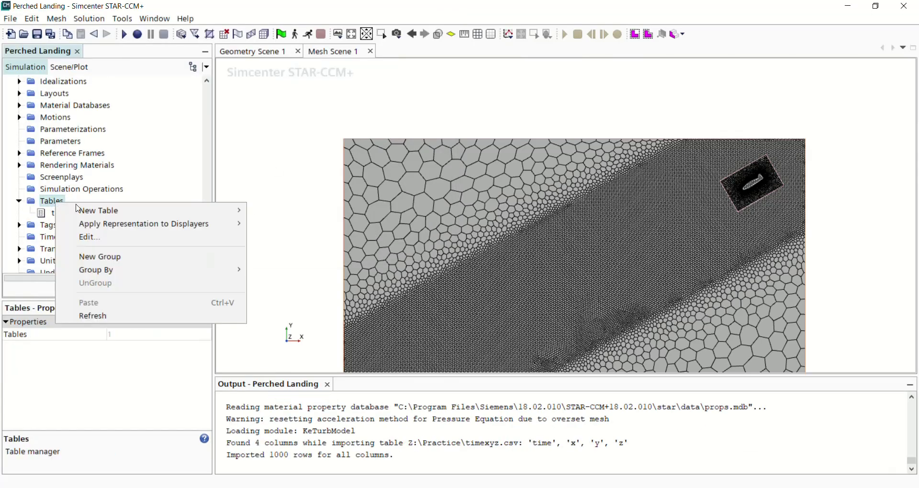
mouse_move(91, 210)
click(292, 224)
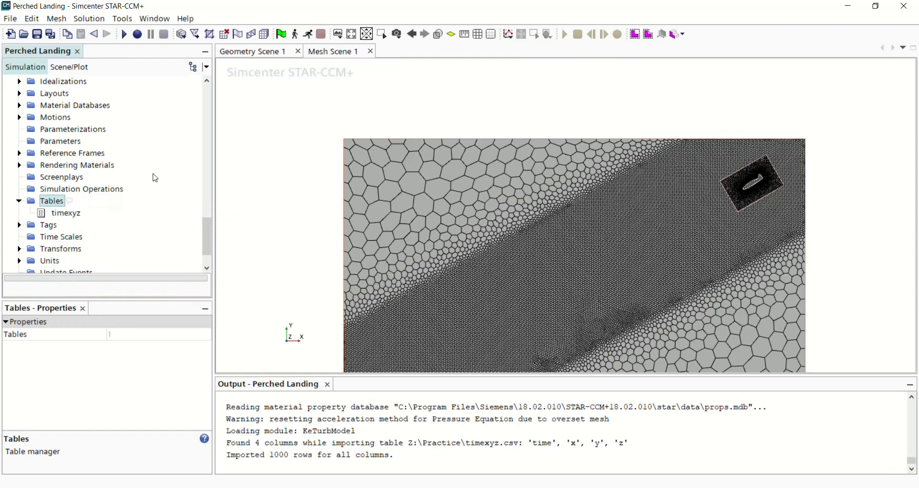
click(93, 61)
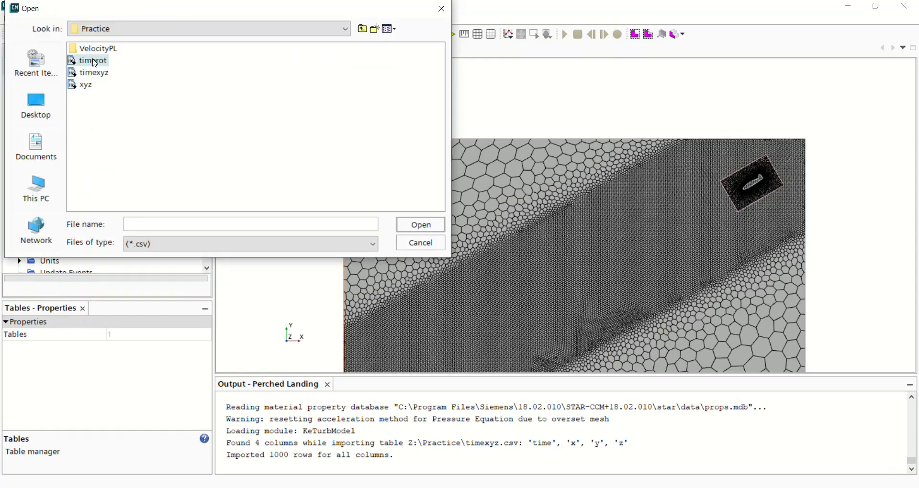
click(420, 224)
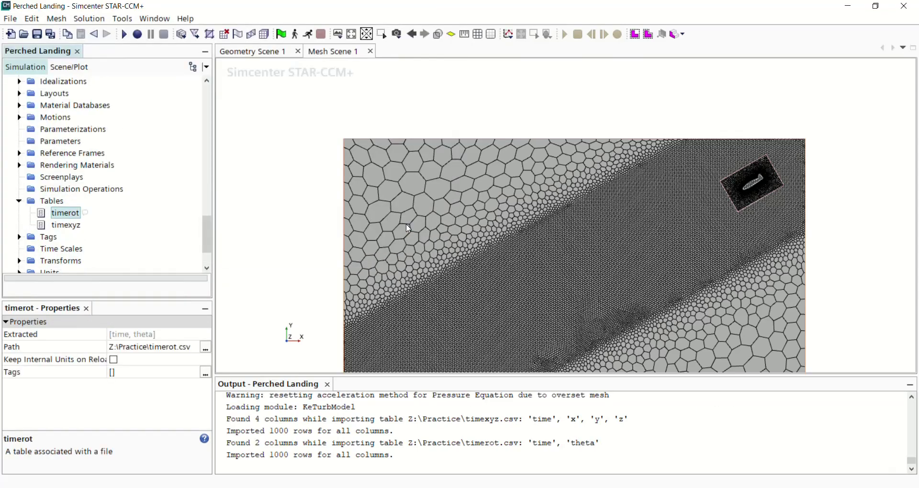
Tabulate the timexyz and timerot tables to examine their time, position and rotation data
click(75, 226)
right_click(74, 226)
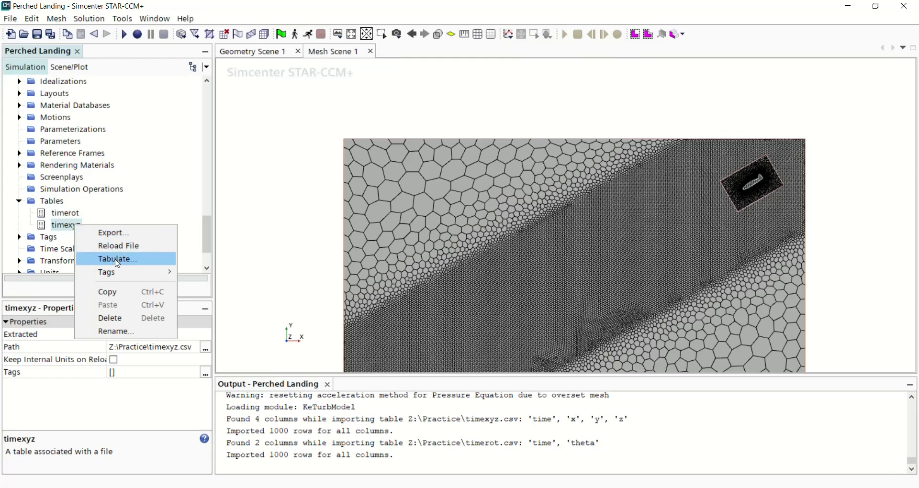
click(117, 260)
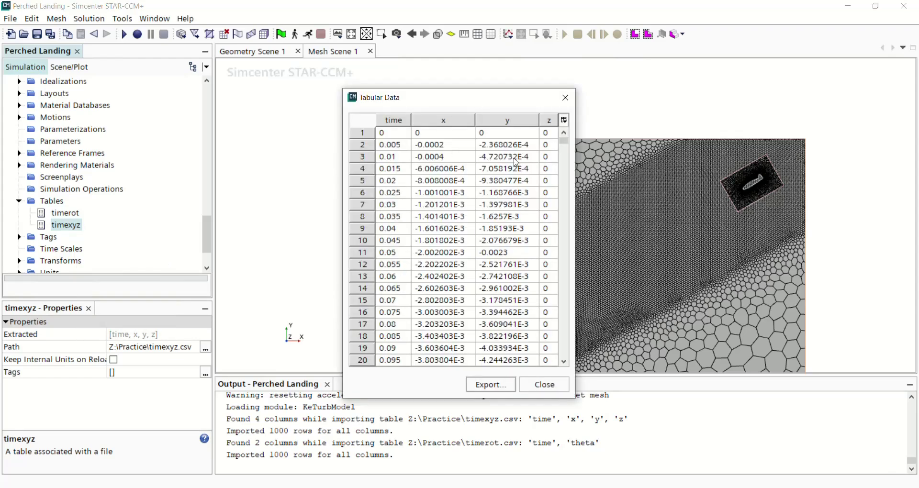
right_click(76, 214)
click(97, 249)
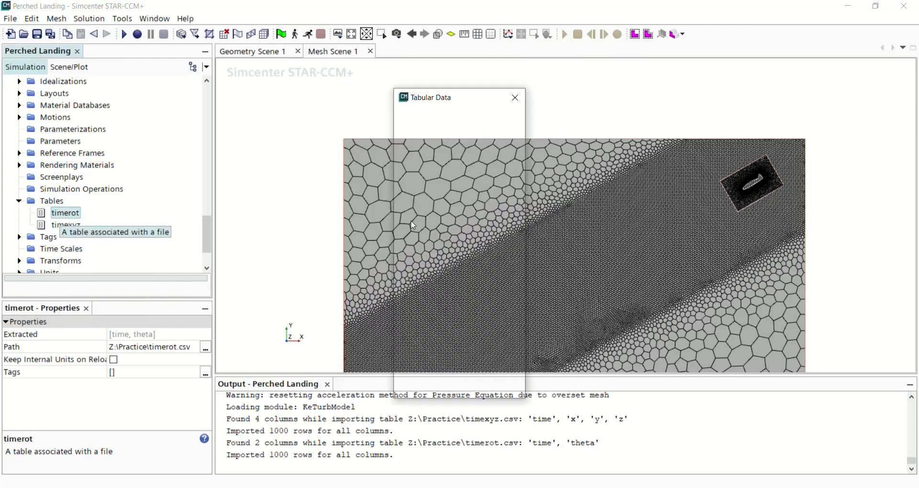
click(515, 98)
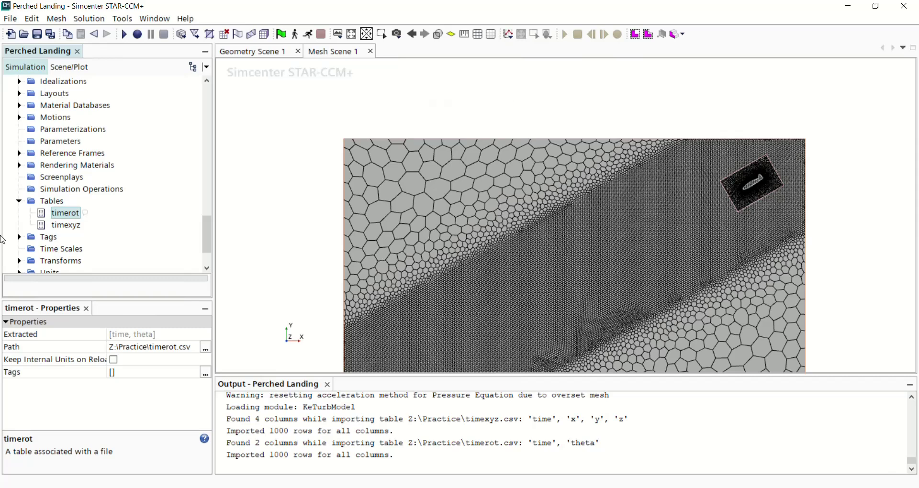
Create a local Cartesian coordinate system under Laboratory with its origin at 0, 0, 0 m and default axis directions
scroll(81, 227, up, 1)
scroll(79, 228, up, 3)
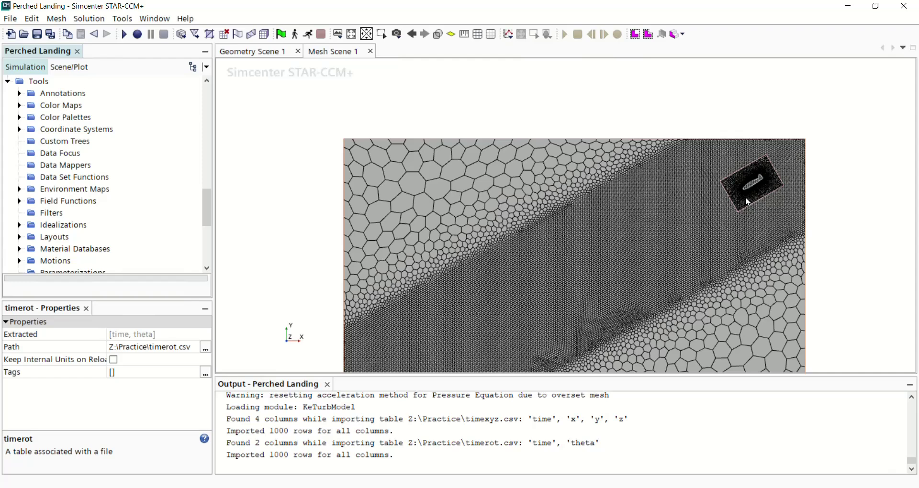
scroll(88, 184, up, 1)
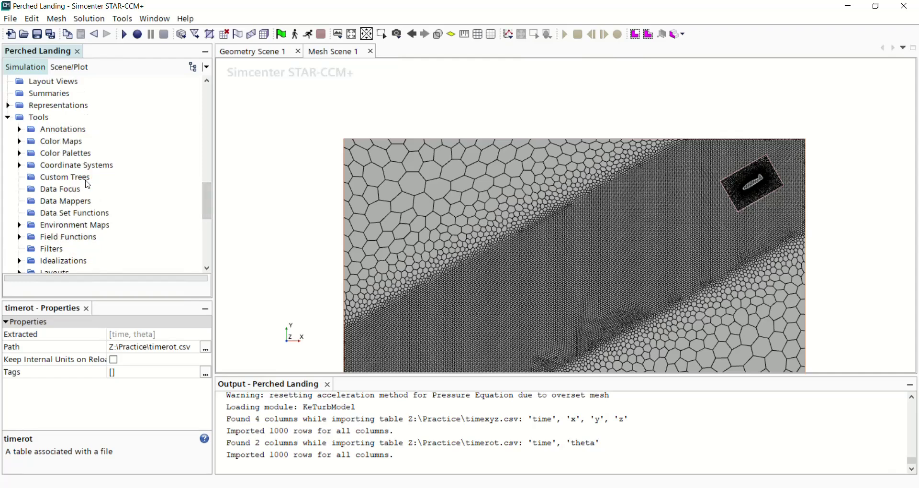
click(19, 166)
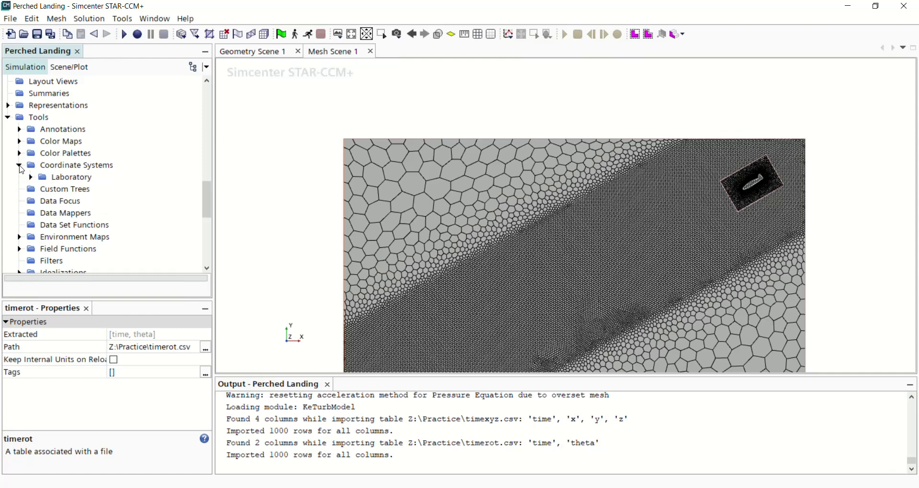
click(30, 177)
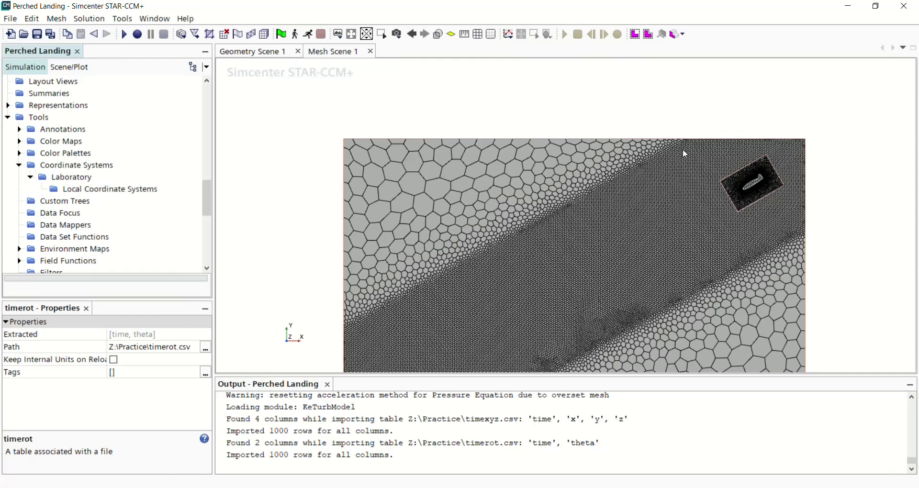
click(85, 189)
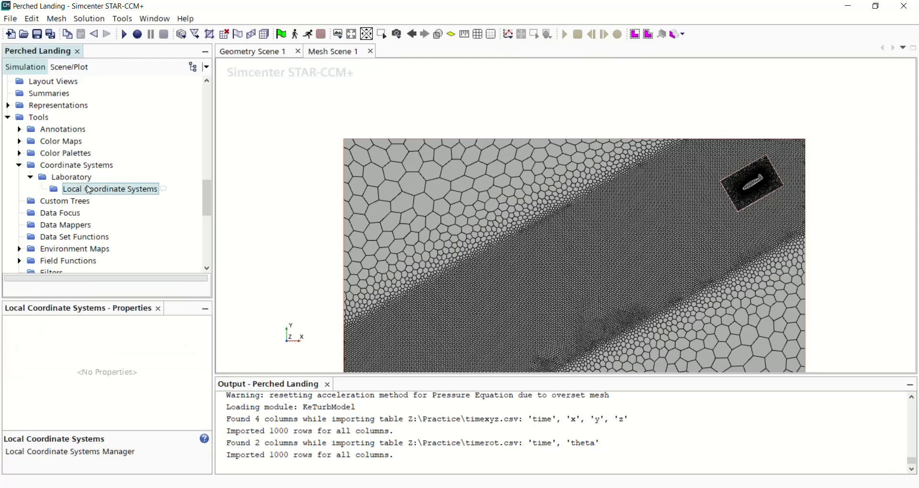
right_click(88, 188)
mouse_move(158, 194)
click(264, 194)
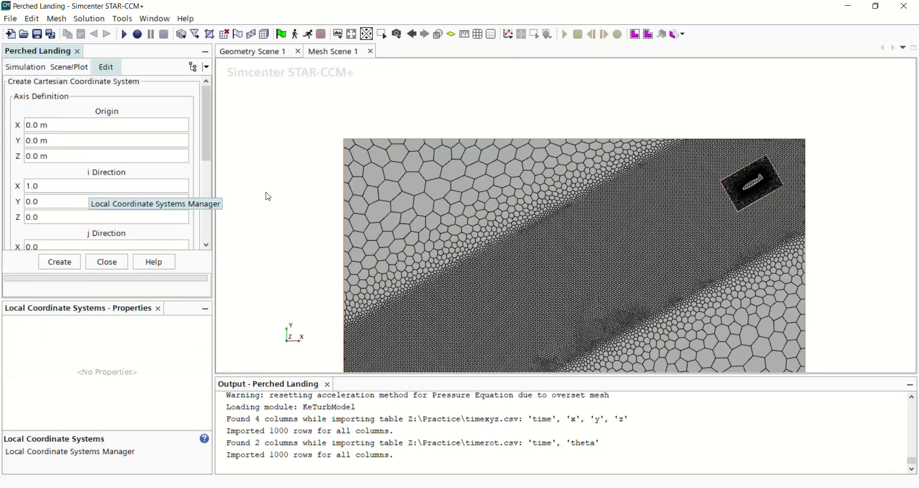
click(73, 442)
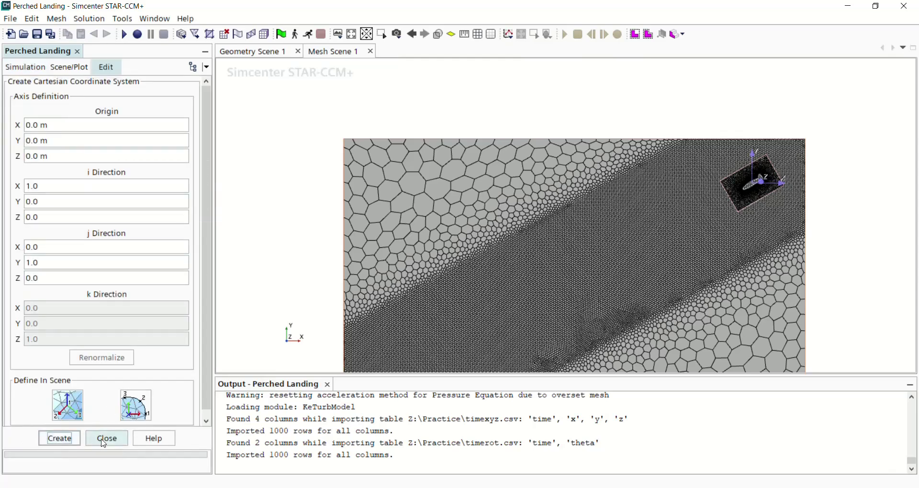
click(106, 438)
Rename the new Cartesian coordinate system under Laboratory as Trajectory
right_click(107, 202)
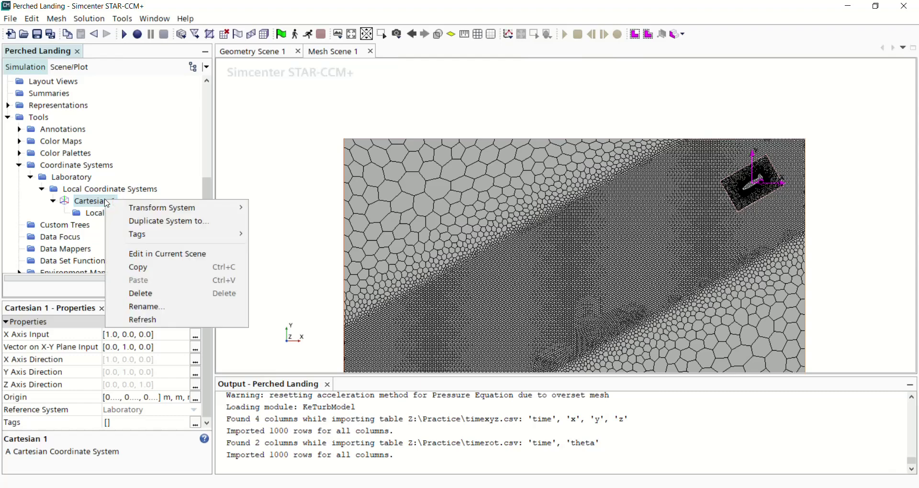
click(158, 306)
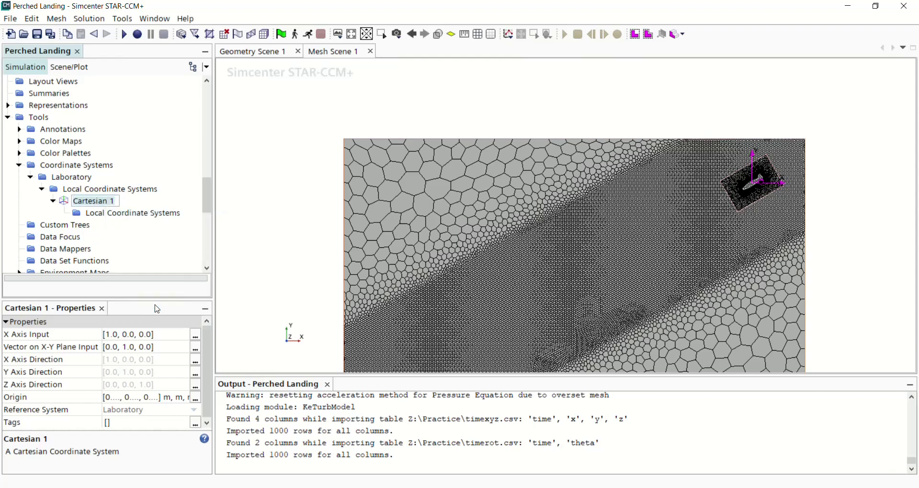
text(Trajectory)
Create a Cartesian coordinate system nested under Trajectory, with its origin at 0, 0, 0 m and default axis directions
click(115, 214)
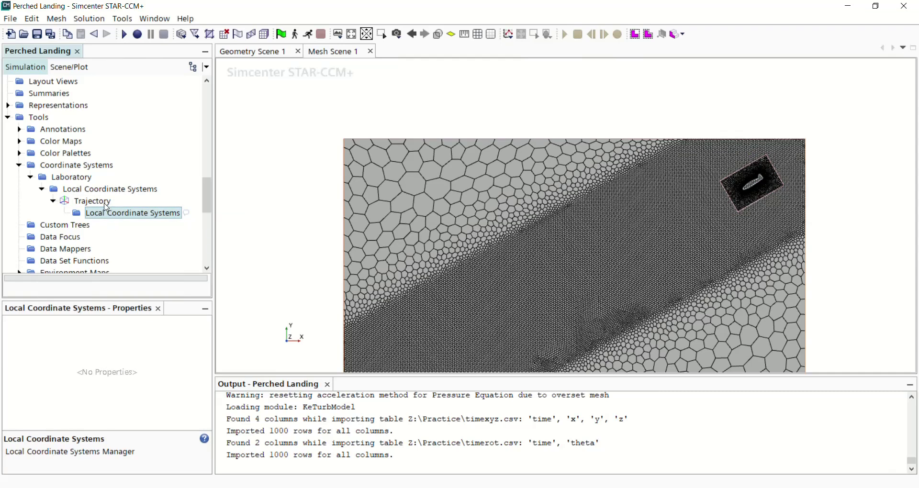
right_click(109, 215)
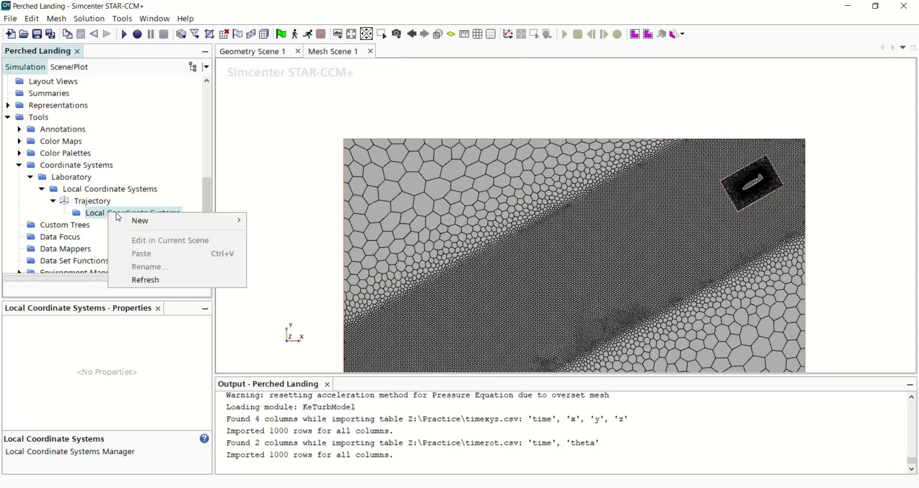
mouse_move(129, 221)
click(275, 222)
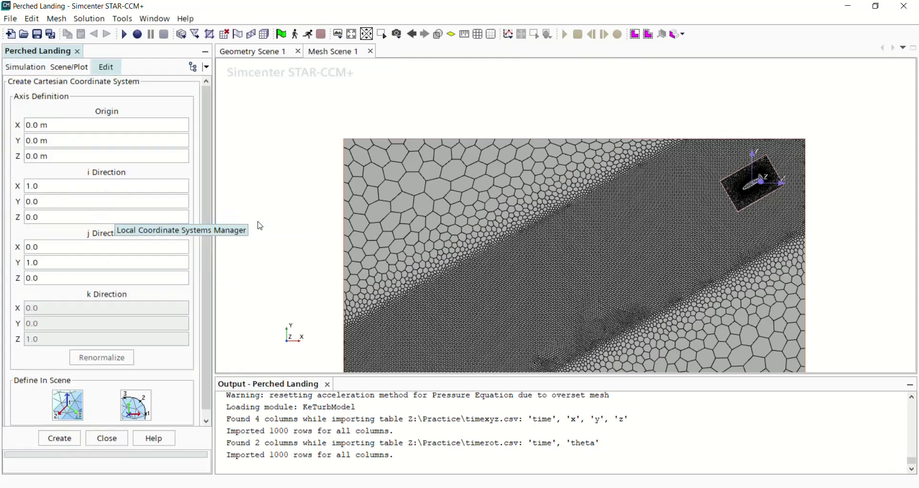
click(64, 444)
click(104, 440)
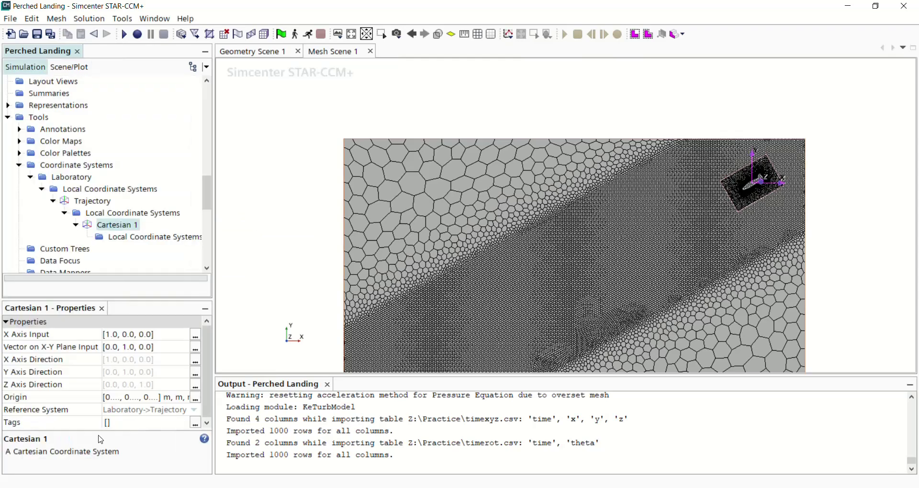
Rename the coordinate system nested under Trajectory as Pitch and collapse the Laboratory node
right_click(112, 224)
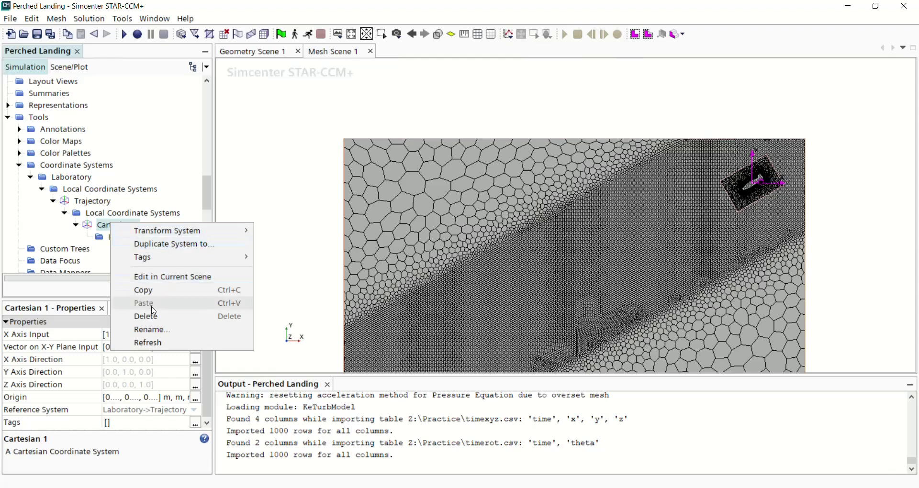
click(156, 331)
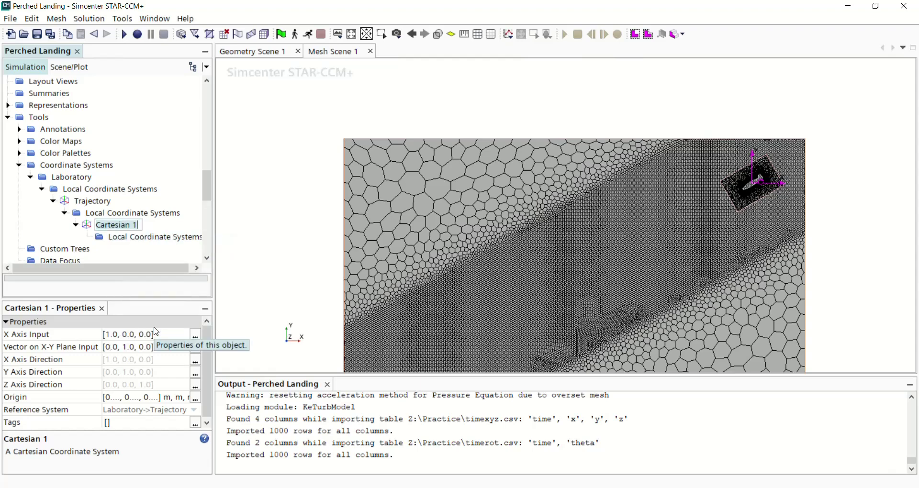
text(Pitch)
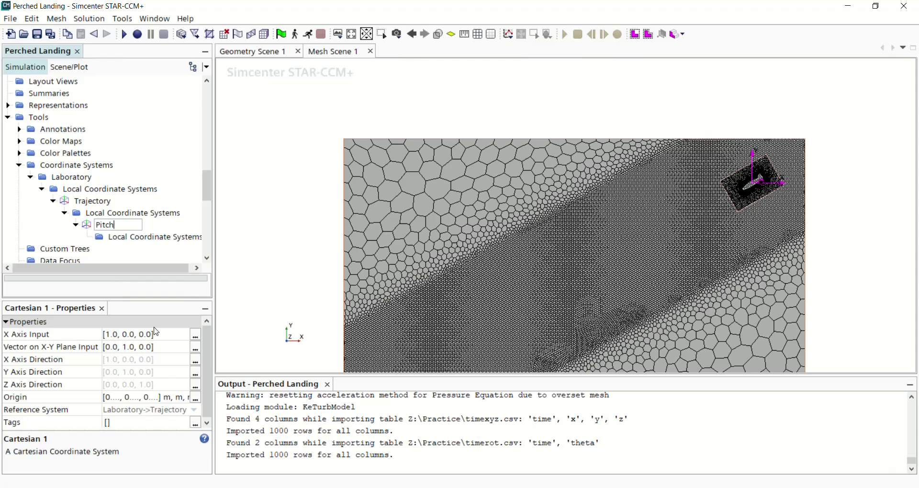
click(148, 238)
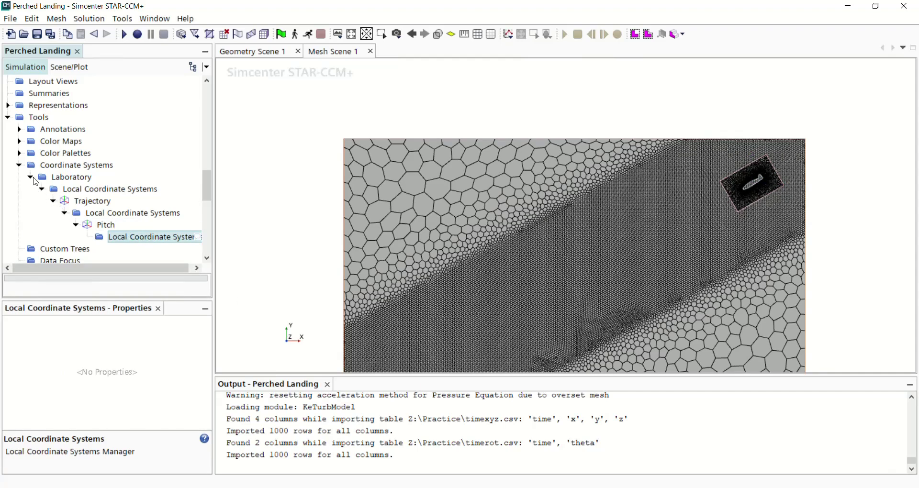
click(31, 177)
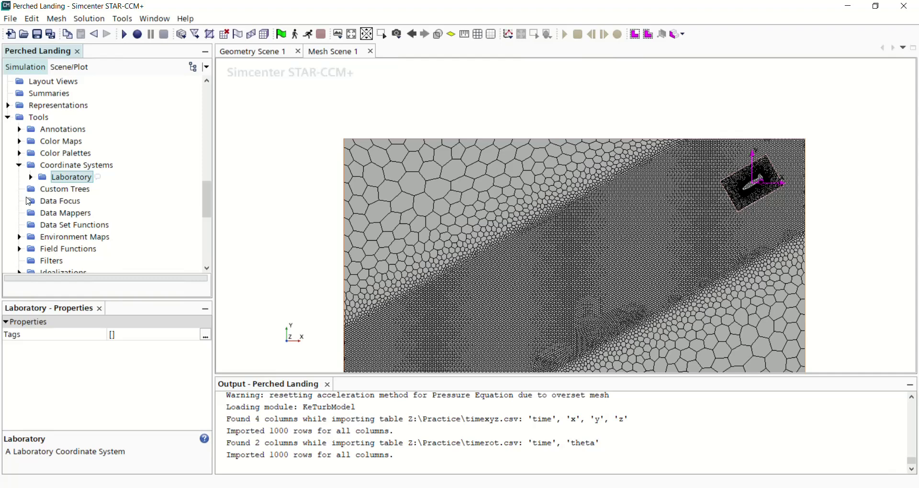
Create a new Trajectory motion under Motions in the Tools node
scroll(26, 206, down, 2)
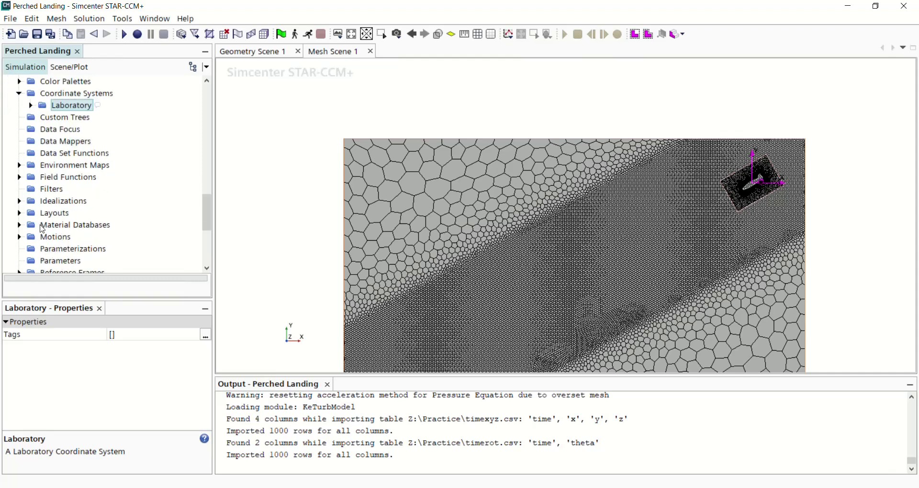
click(20, 238)
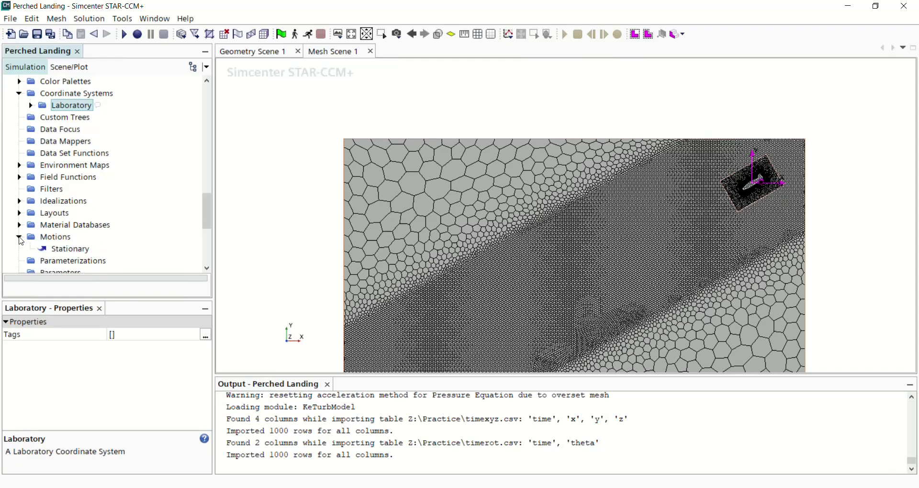
click(59, 240)
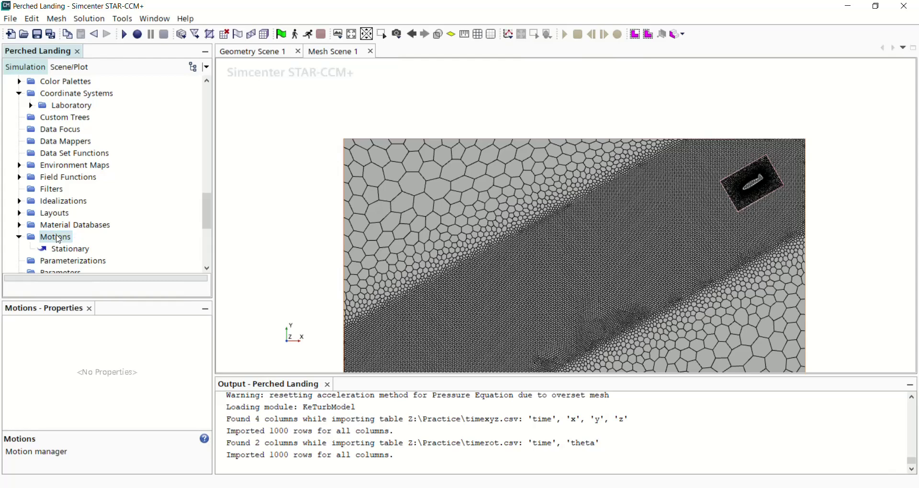
right_click(58, 237)
mouse_move(143, 244)
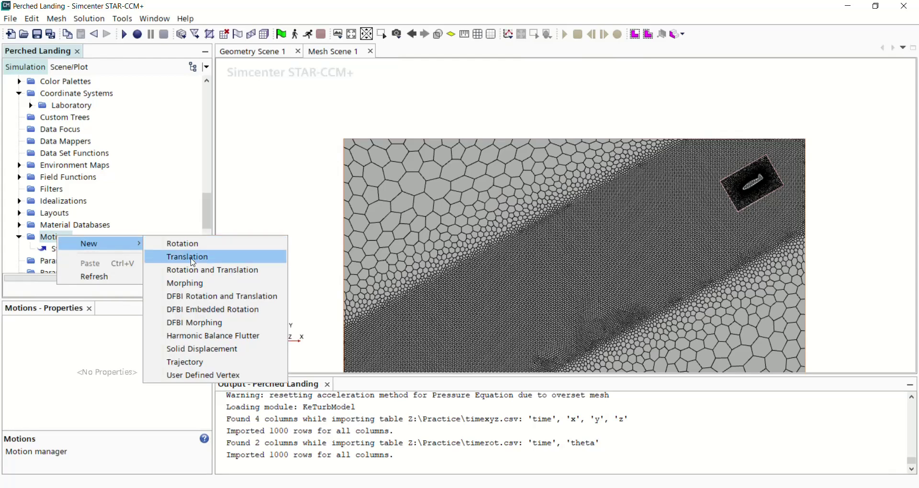
click(196, 363)
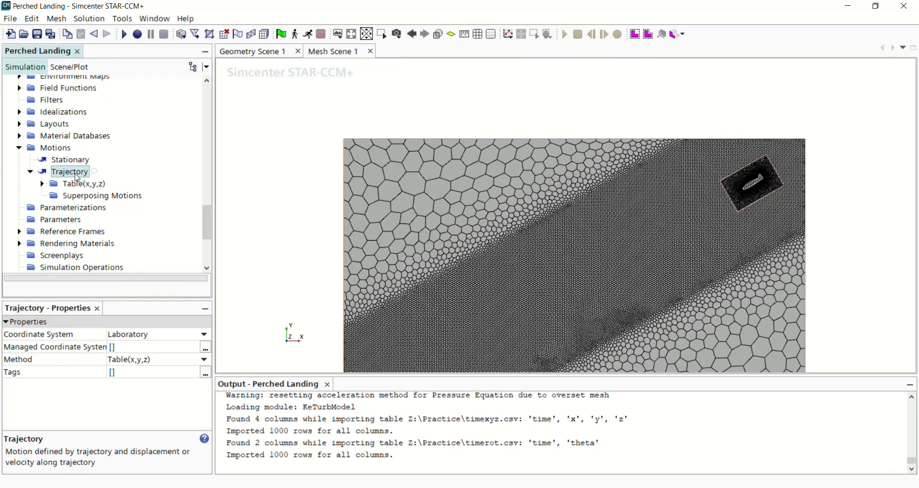
Make the Trajectory coordinate system the managed one for the Trajectory motion and set its input method to Table(time,x,y,z)
double_click(76, 175)
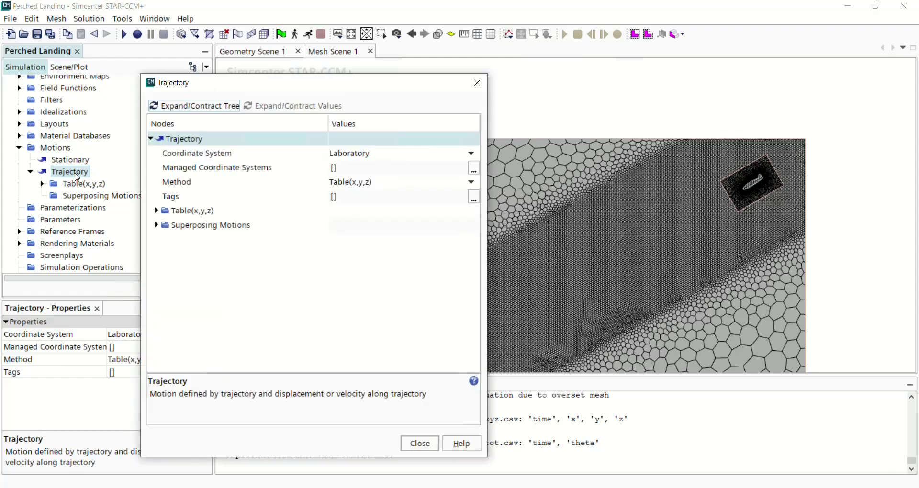
click(335, 168)
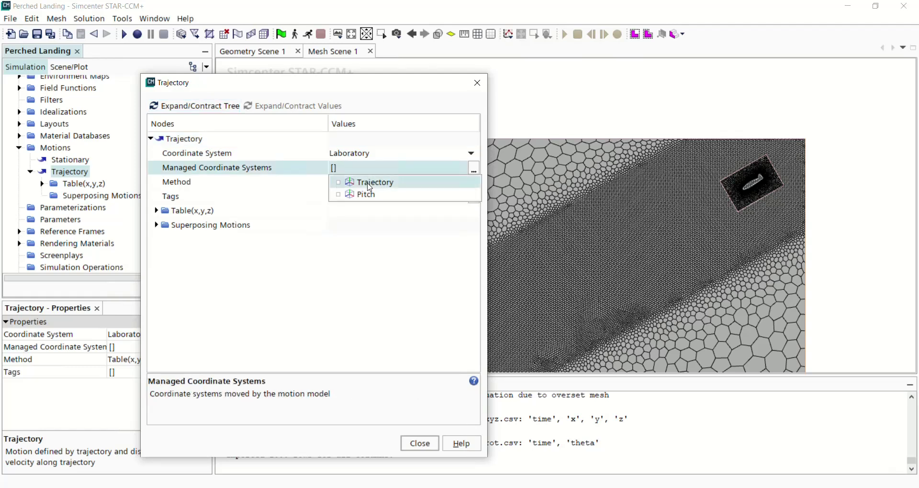
click(370, 188)
click(372, 252)
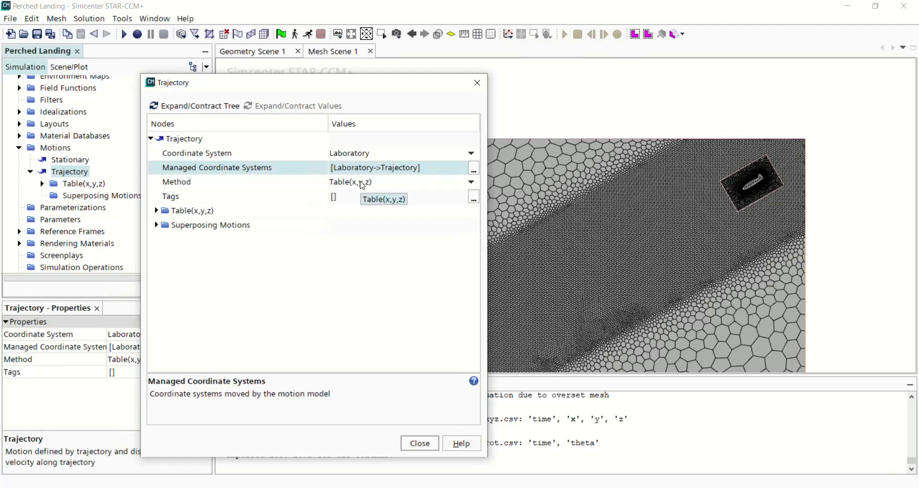
click(362, 184)
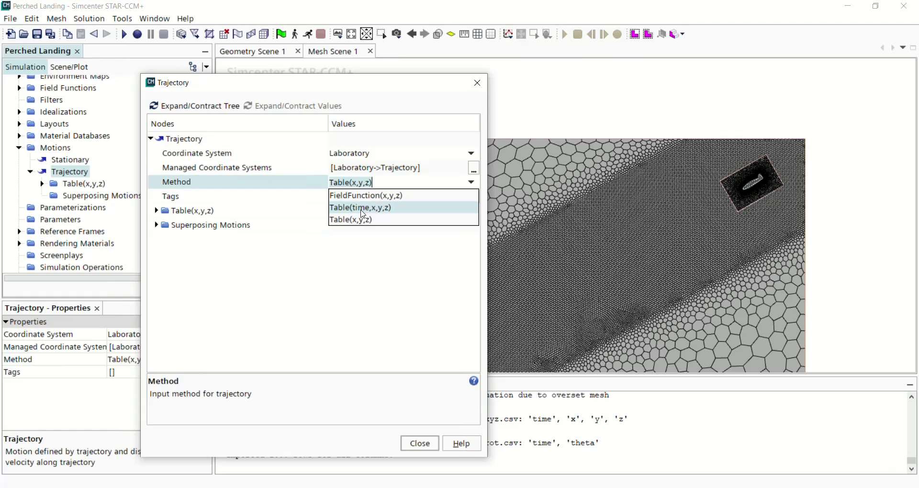
click(340, 301)
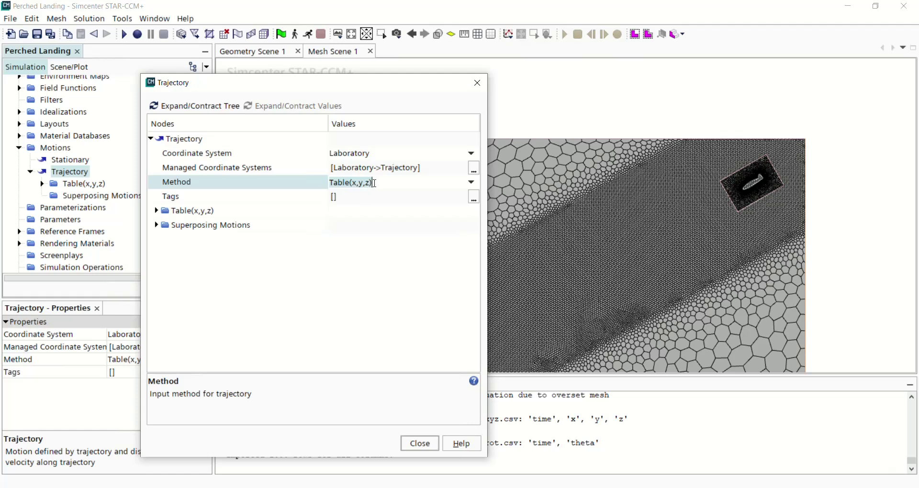
click(375, 183)
click(471, 182)
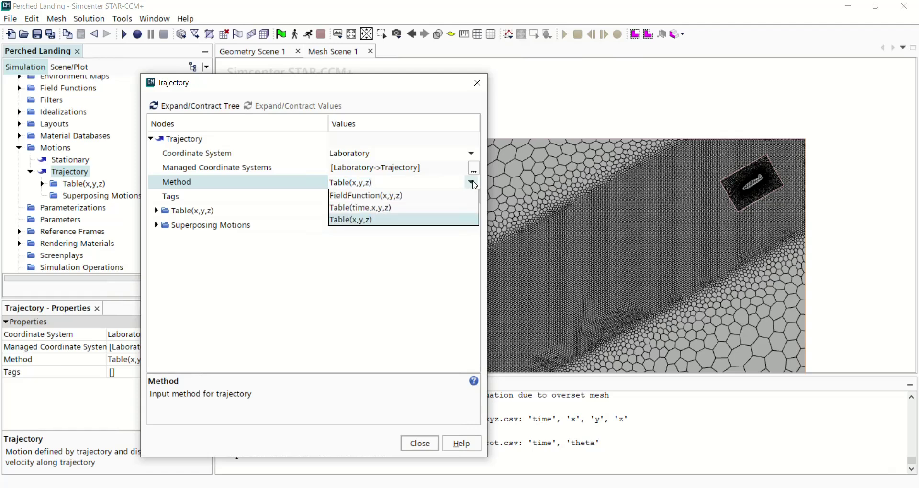
click(388, 208)
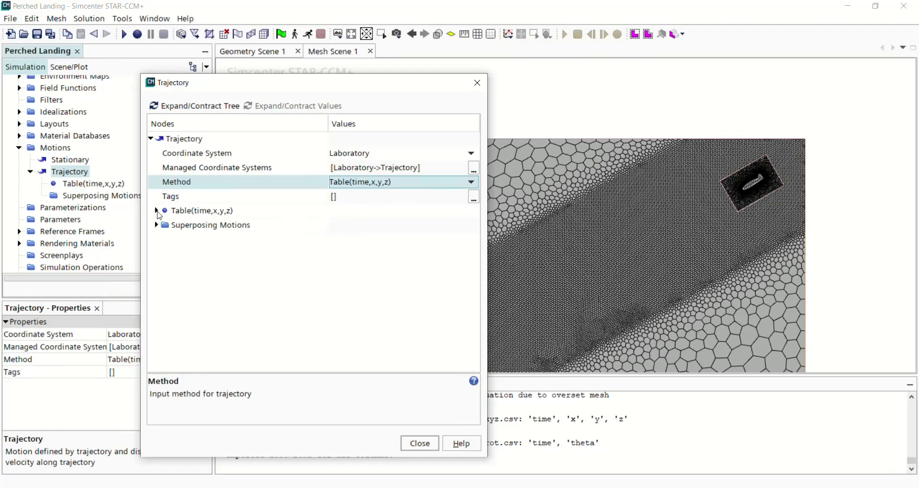
Assign the timexyz table to the Trajectory motion, mapping time and positions X, Y and Z to columns time, x, y and z
click(158, 211)
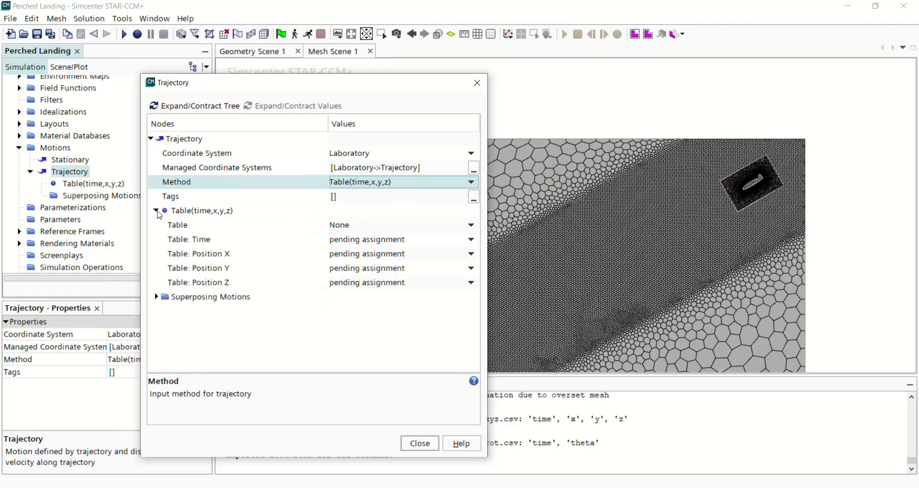
click(353, 228)
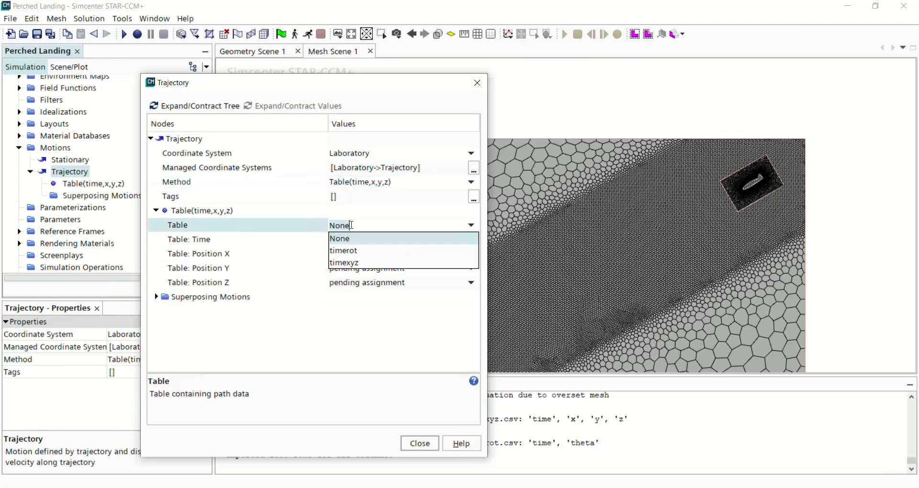
click(358, 262)
click(364, 240)
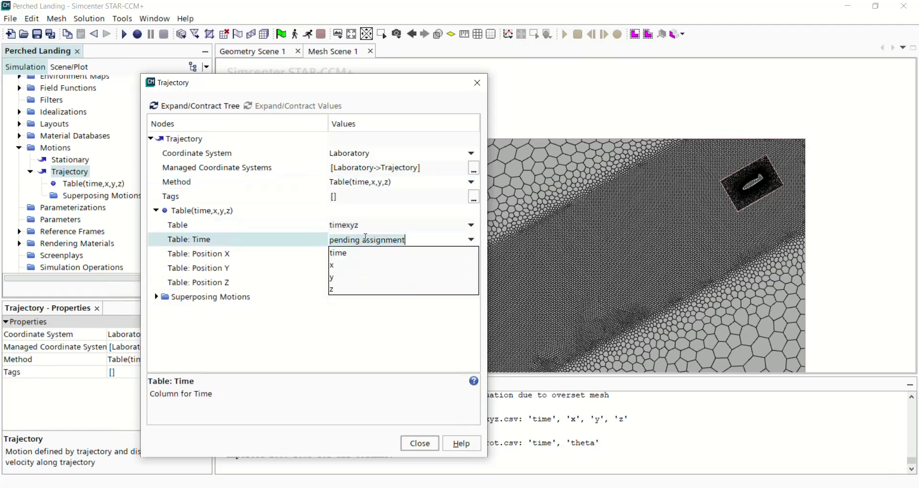
click(350, 257)
click(350, 259)
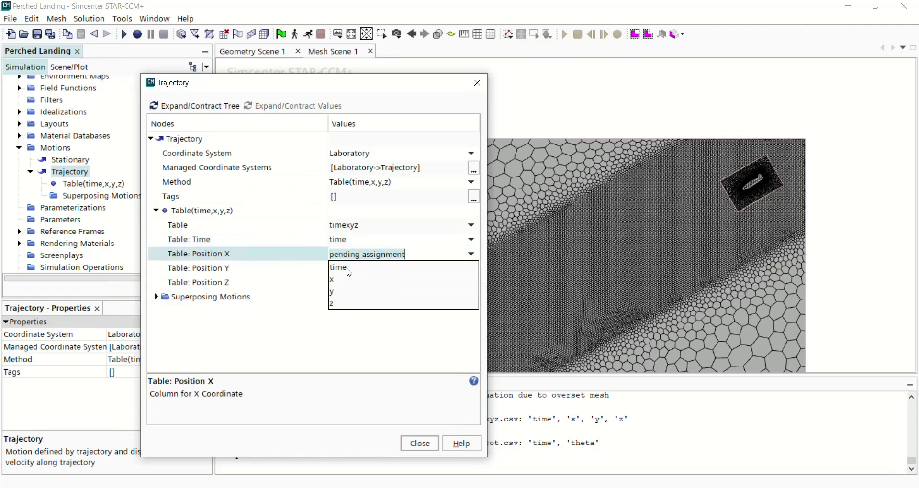
click(334, 283)
click(366, 269)
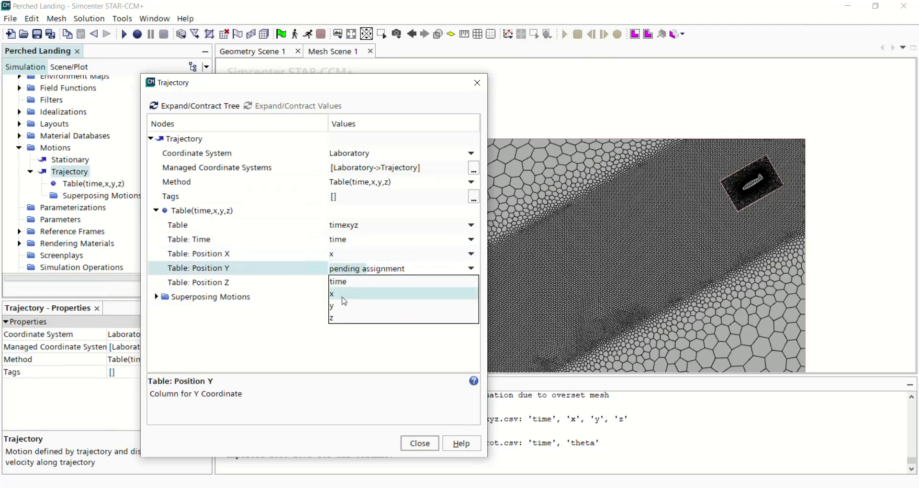
click(338, 312)
click(351, 283)
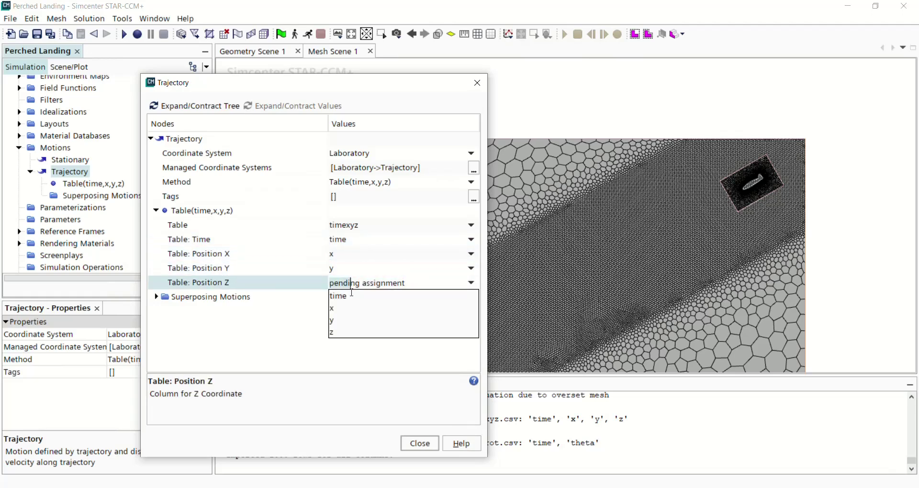
click(339, 332)
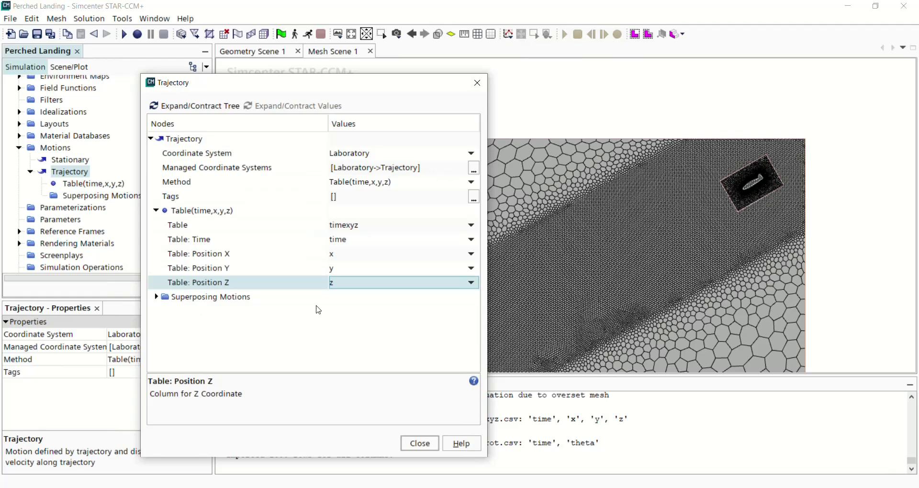
click(425, 438)
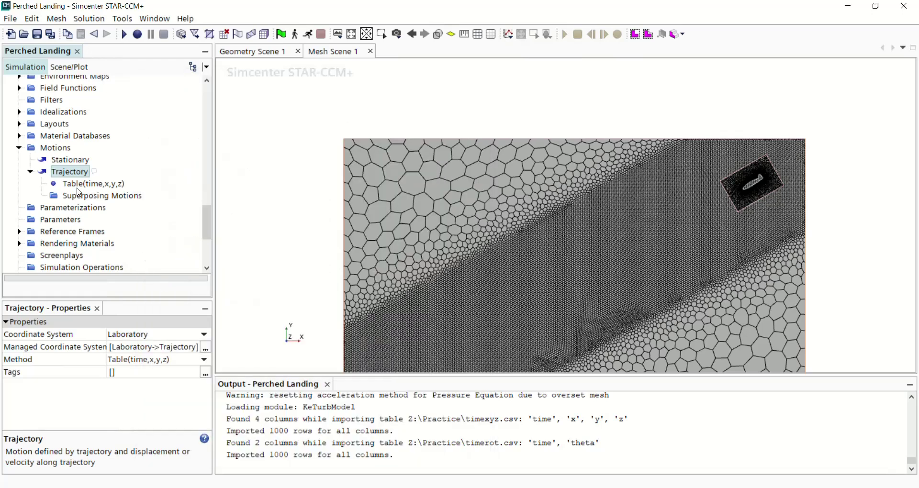
Add a superposing Rotation motion under the Trajectory motion
right_click(73, 173)
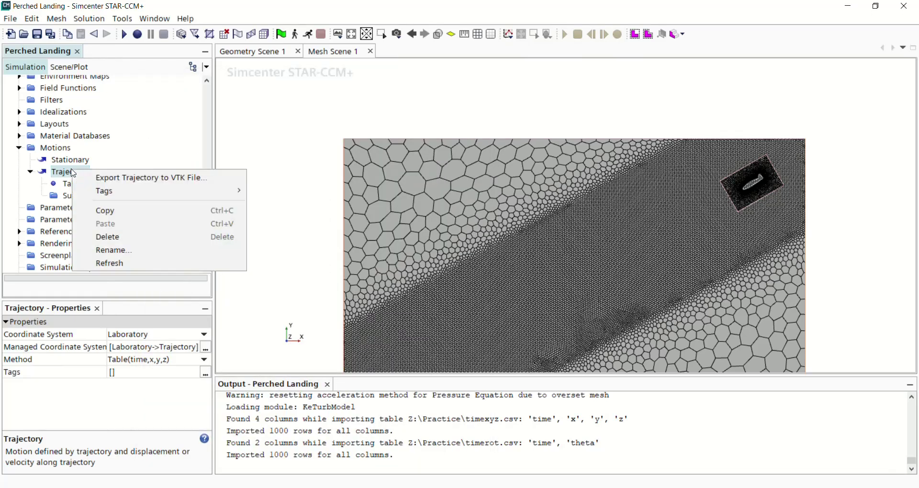
click(154, 146)
click(106, 196)
right_click(105, 197)
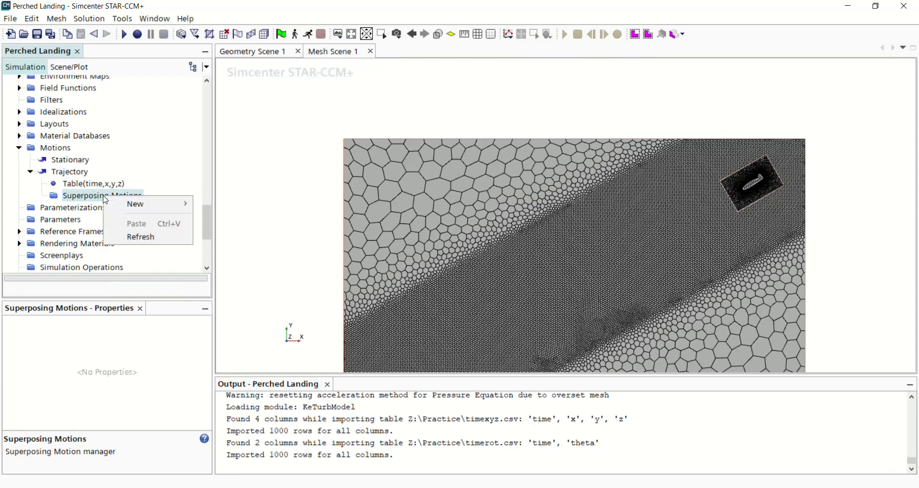
mouse_move(128, 205)
click(219, 204)
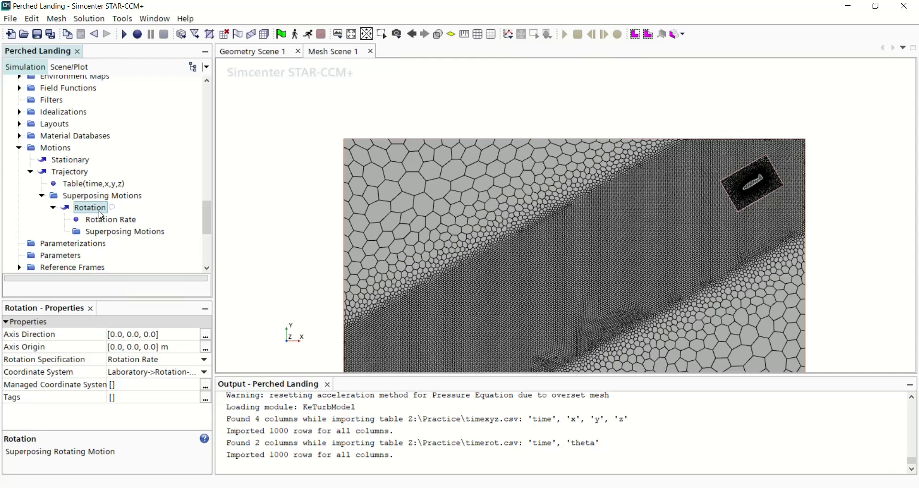
Set the superposing rotation's axis direction to [0, 0, 1] and its rotation specification to Rotation Angle
double_click(98, 211)
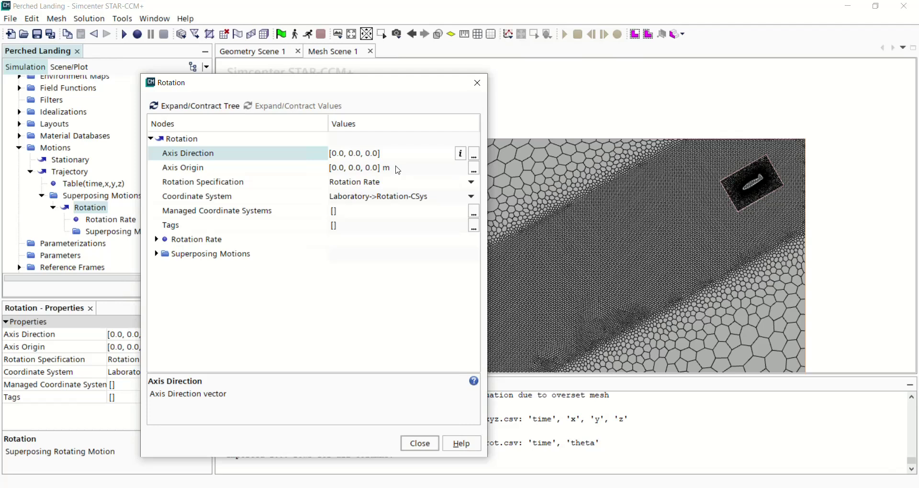
drag(370, 154, 363, 153)
text(1)
click(472, 182)
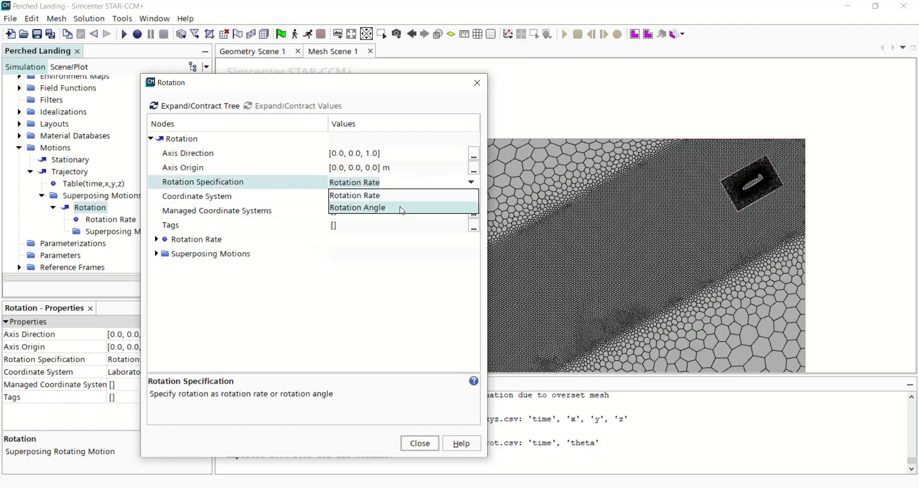
click(402, 208)
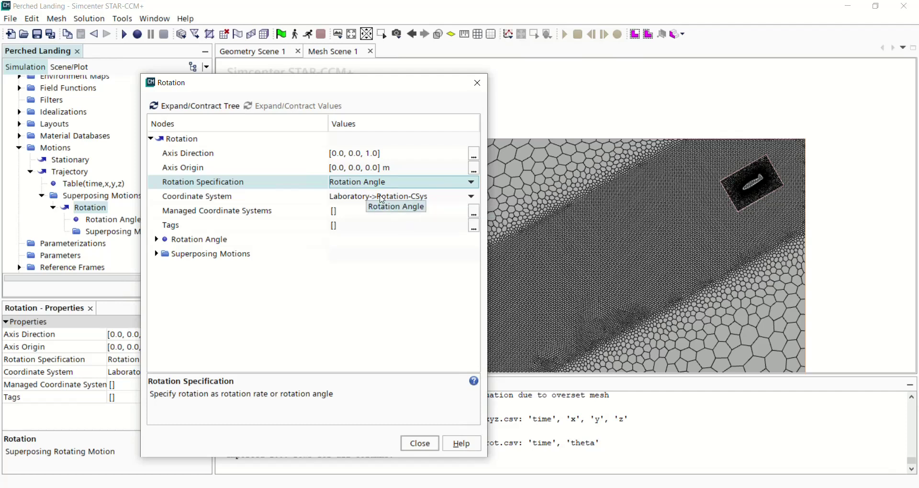
Define the rotation in the Laboratory->Trajectory coordinate system and make Pitch its managed coordinate system
click(426, 196)
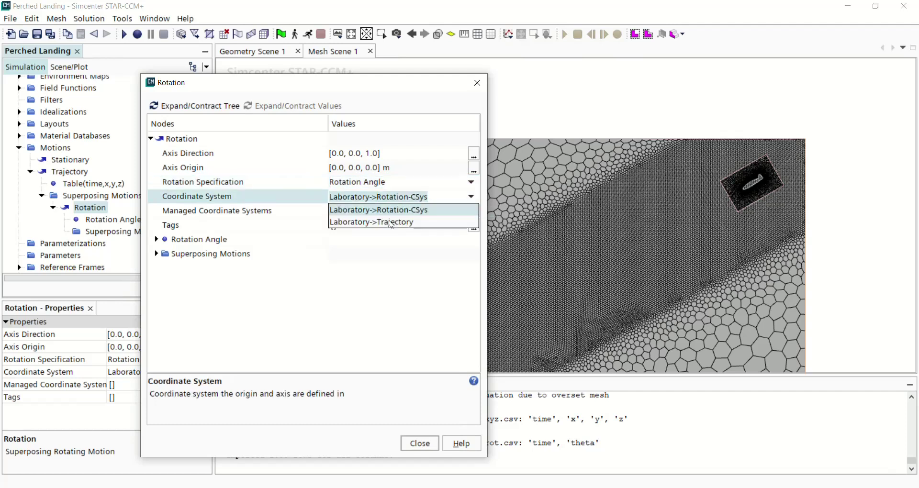
click(390, 223)
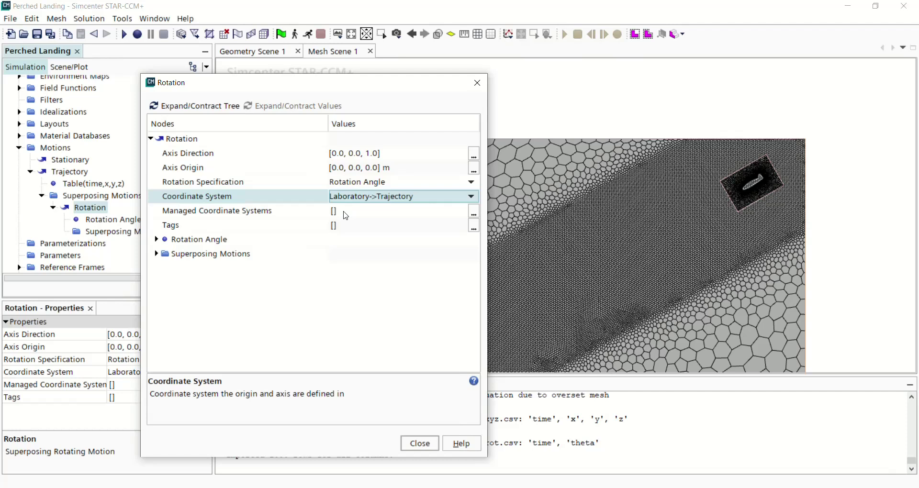
click(345, 214)
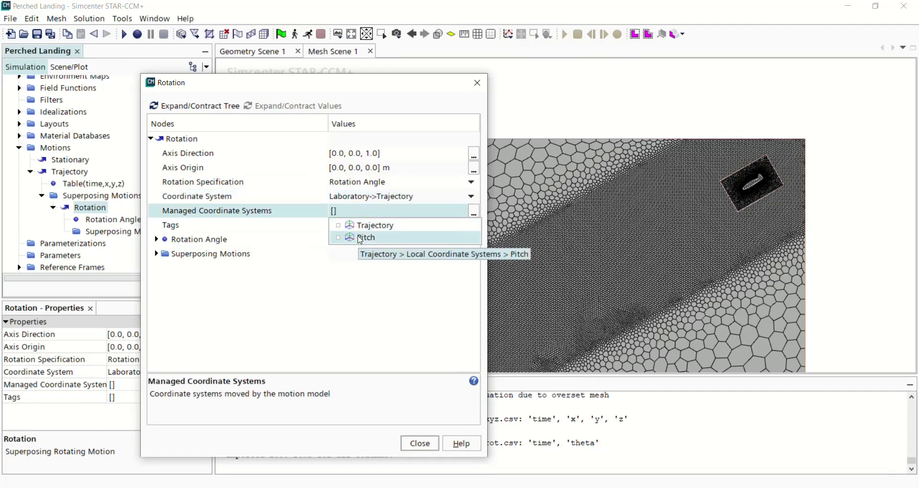
click(360, 238)
click(384, 298)
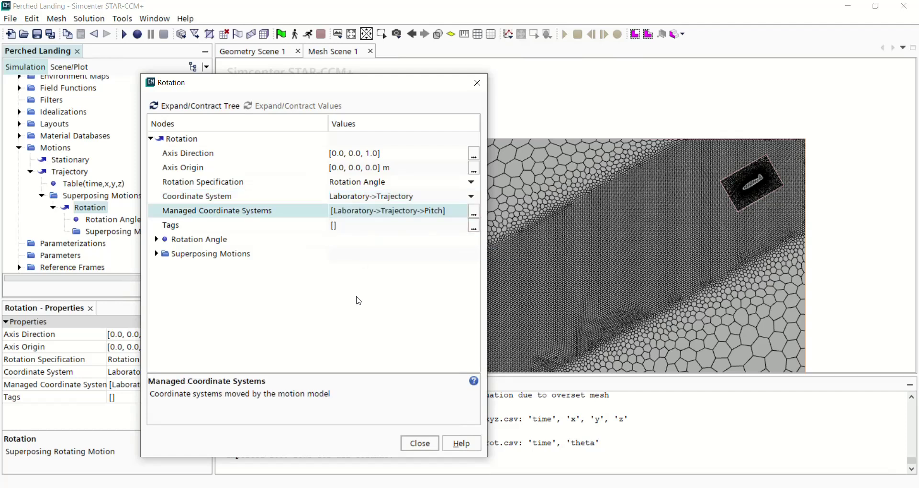
Create a new user field function for the Rotation Angle's scalar function and set its function name to pitchrate
click(157, 239)
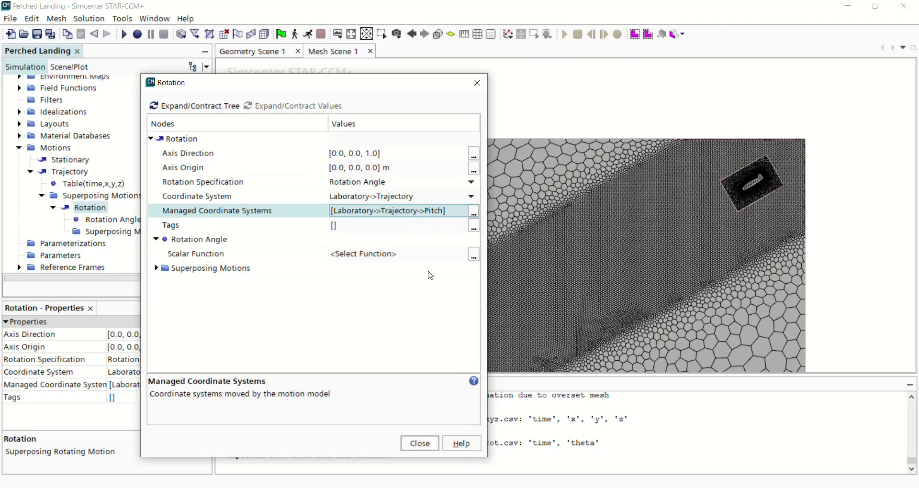
click(473, 256)
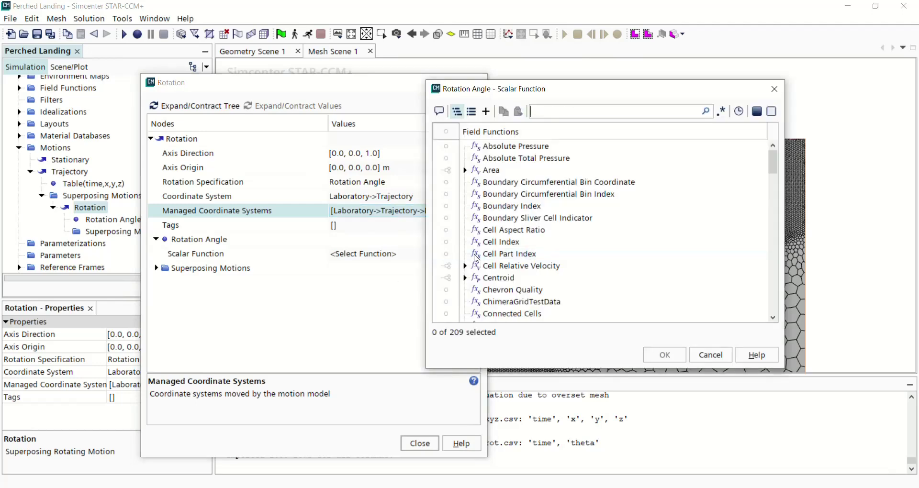
click(477, 255)
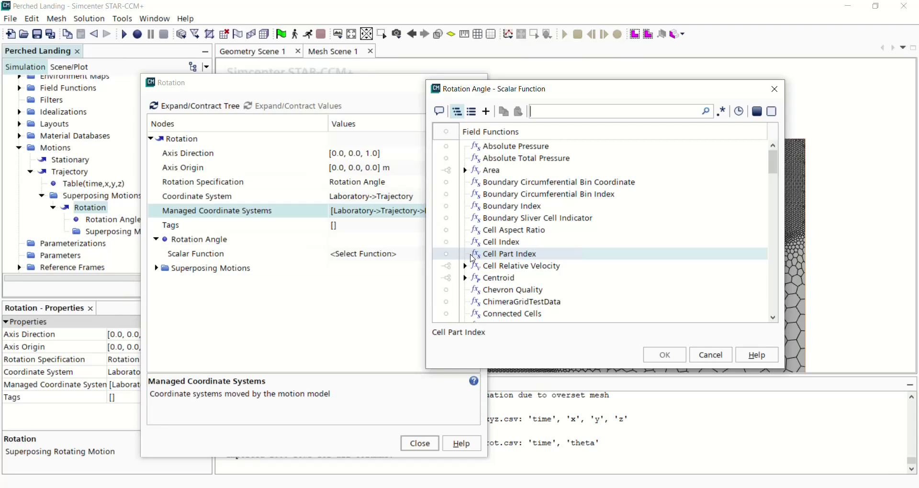
click(587, 242)
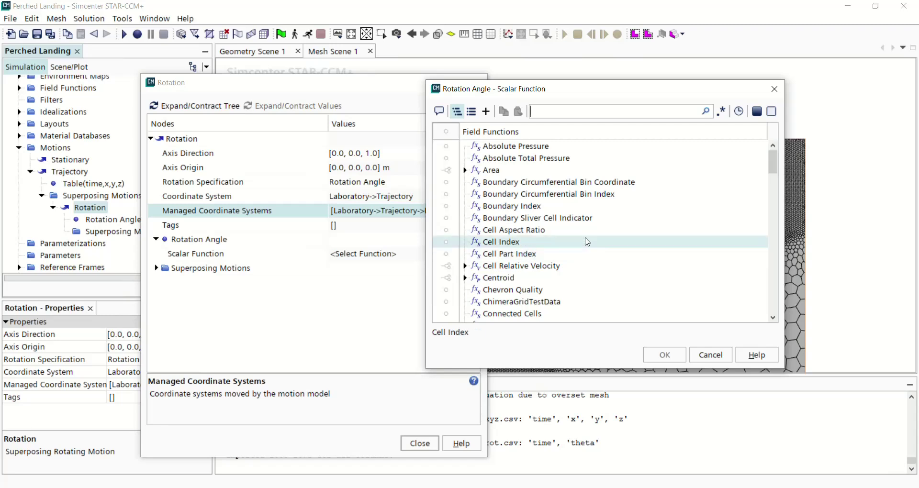
scroll(507, 219, down, 4)
scroll(507, 221, up, 4)
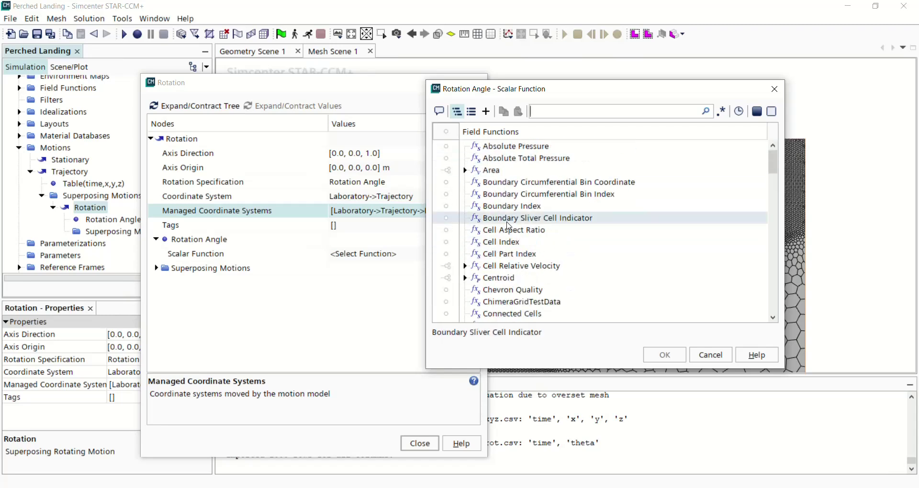
click(496, 214)
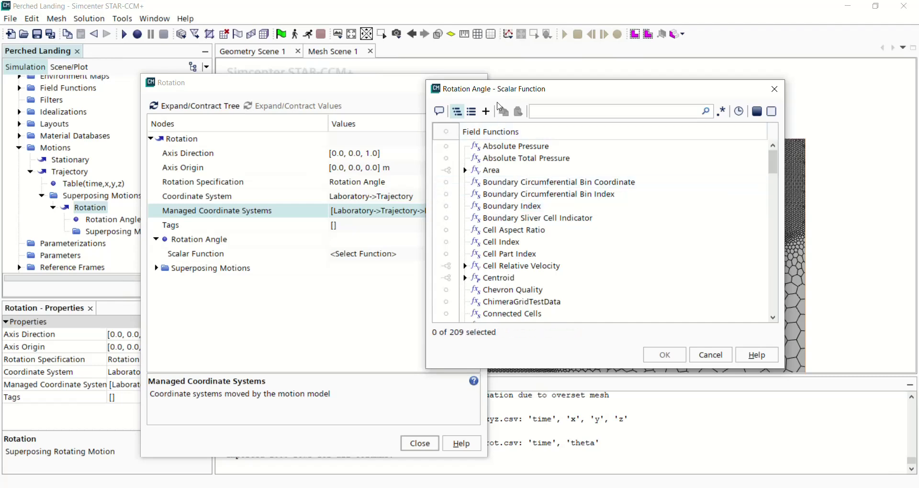
click(487, 111)
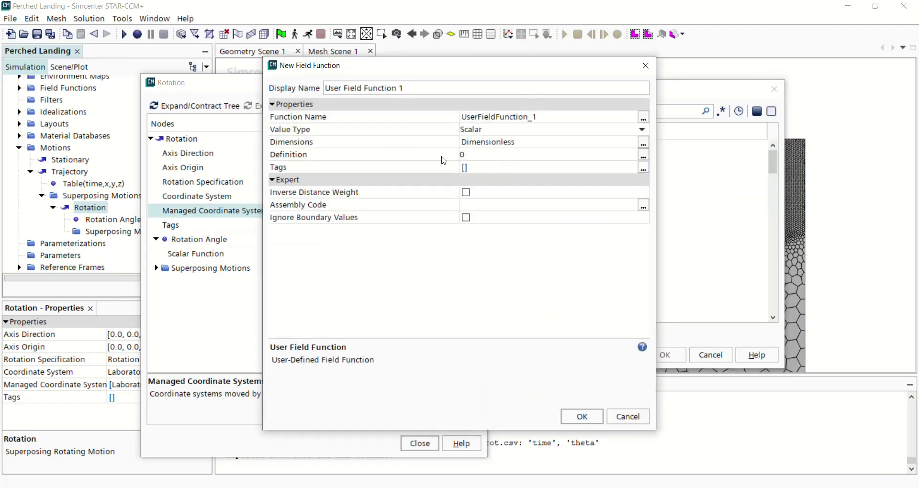
click(547, 116)
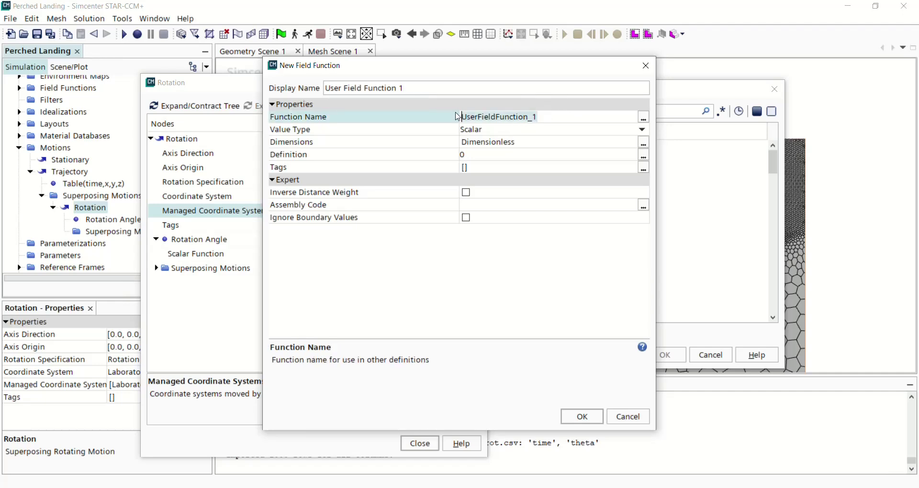
text(pit)
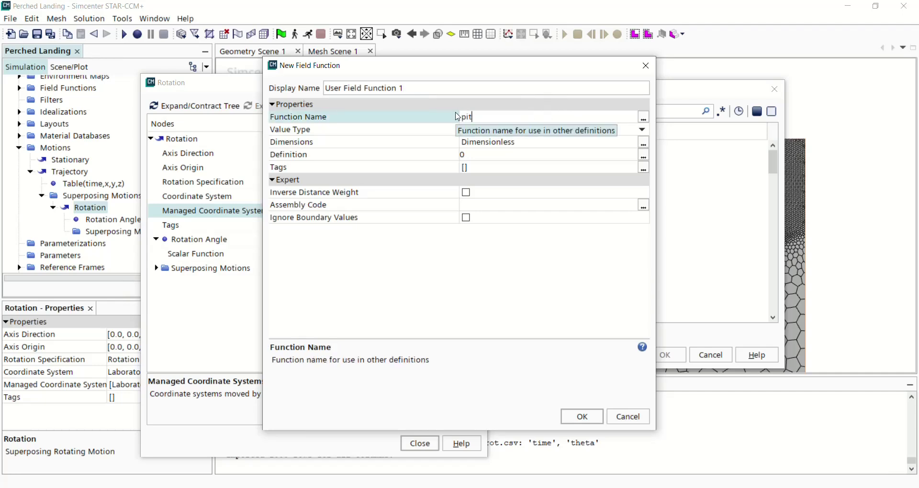
text(chrate)
key(Return)
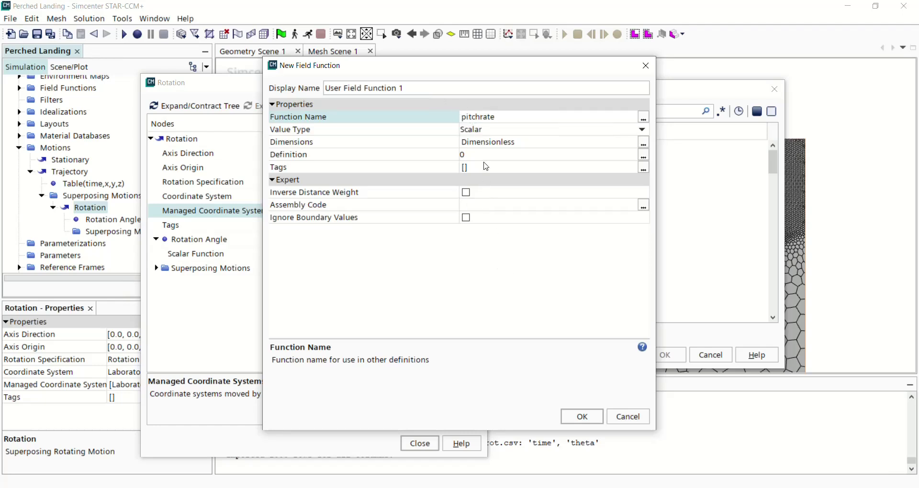
Start pitchrate's definition with the single-column interpolateTable function and make timerot its table
click(642, 156)
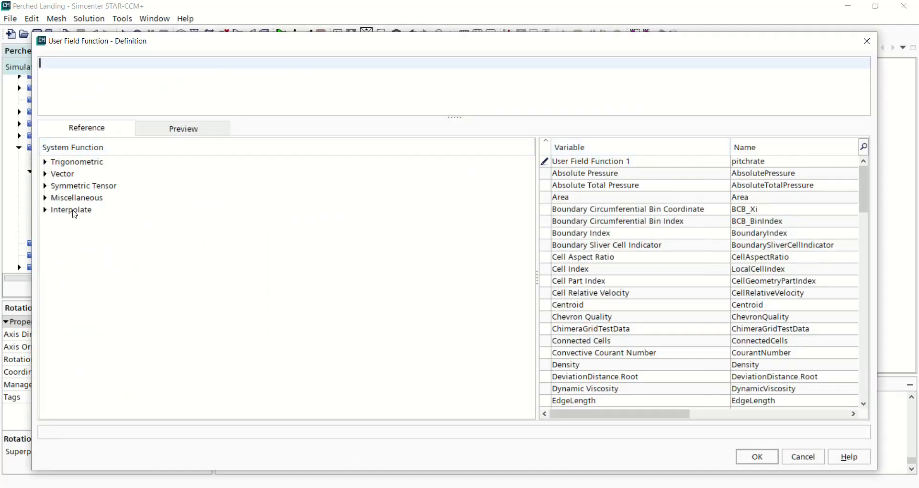
click(46, 211)
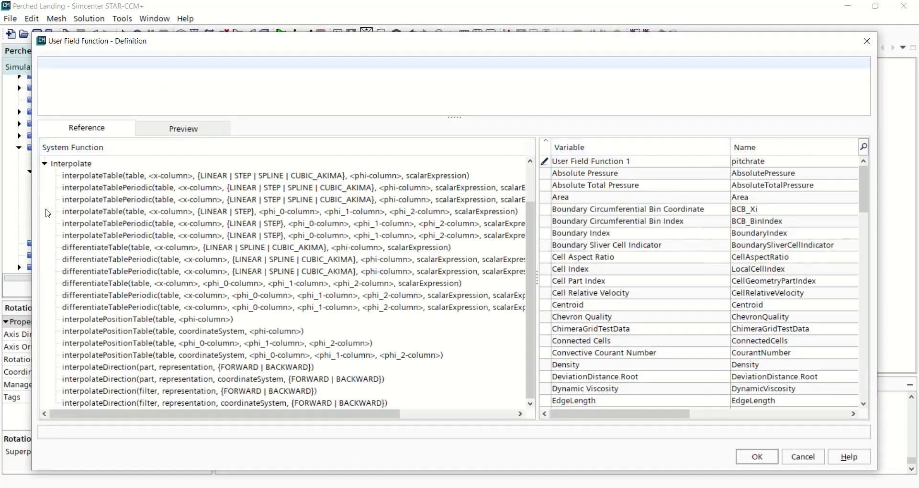
click(130, 176)
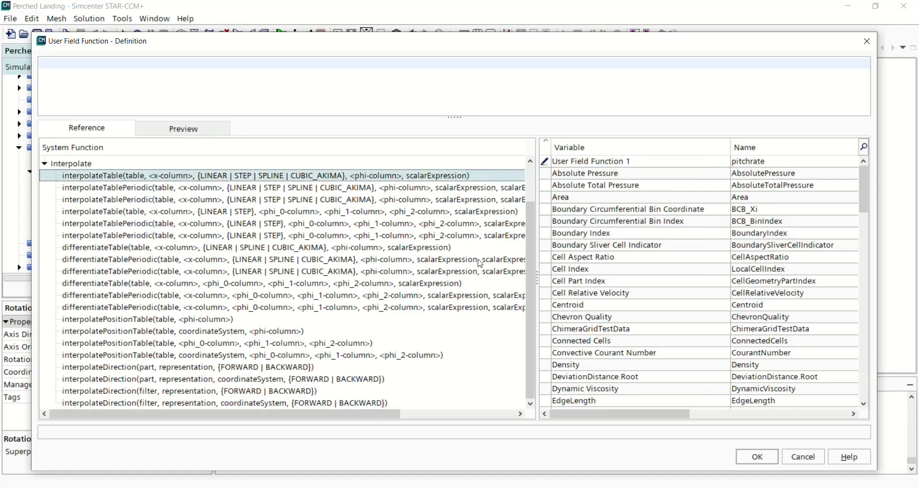
double_click(229, 179)
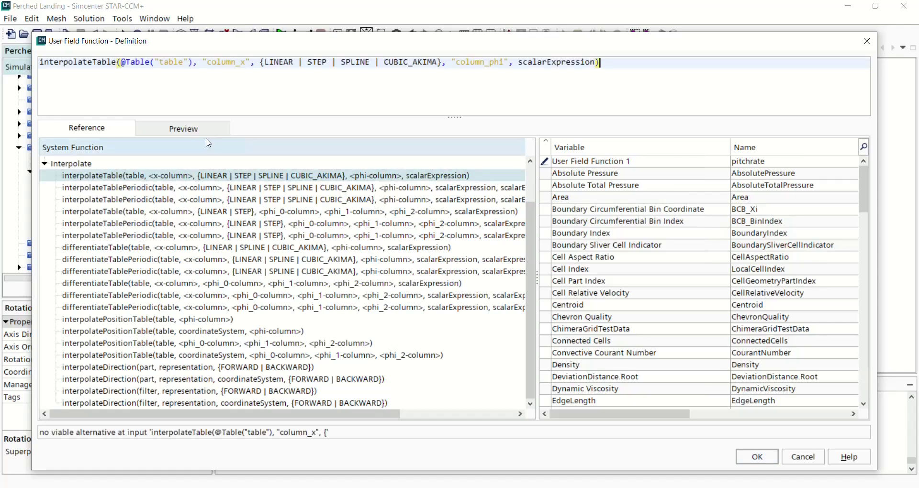
drag(185, 64, 160, 63)
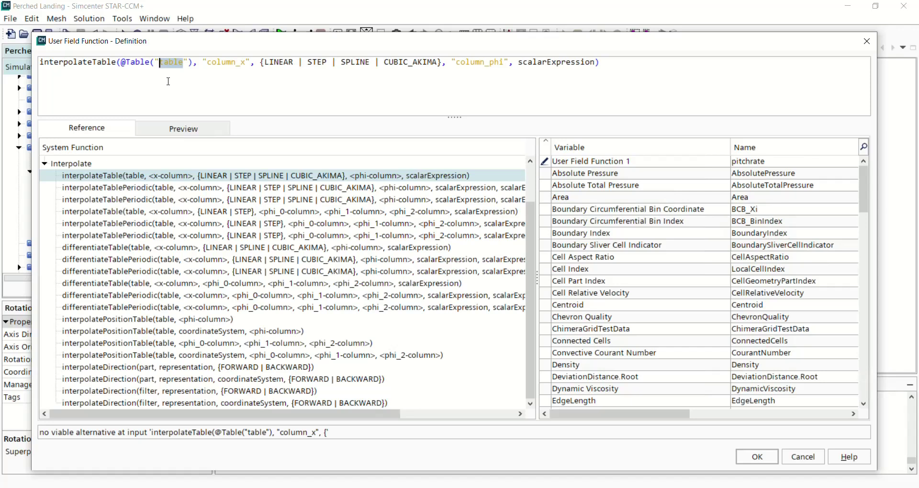
text(time)
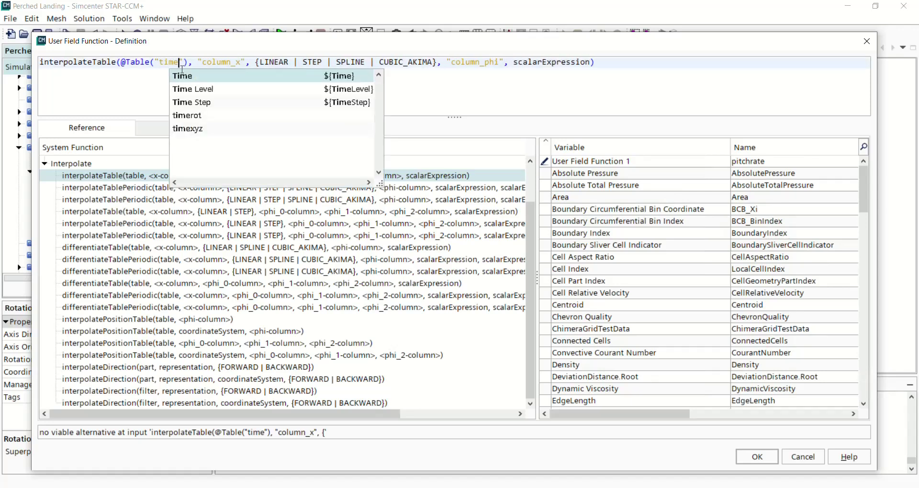
click(184, 117)
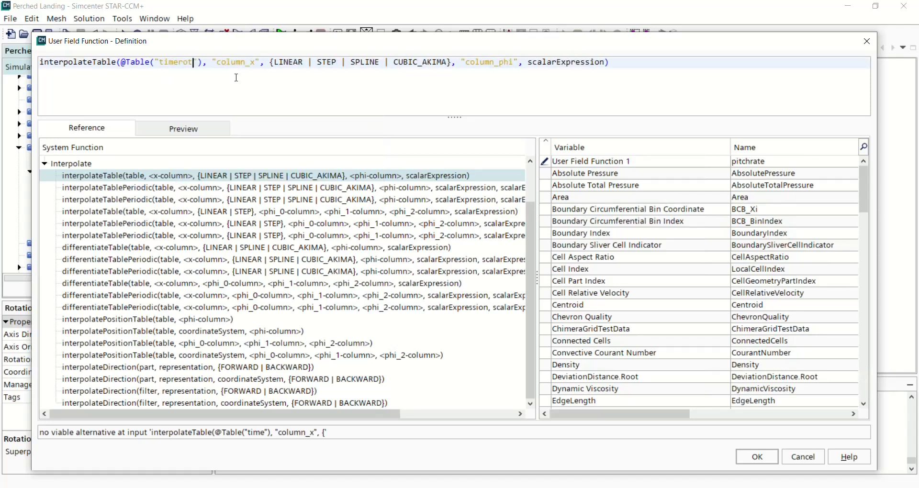
Set the x column of the interpolateTable expression to "time" and reduce its interpolation options to LINEAR
drag(255, 65, 219, 66)
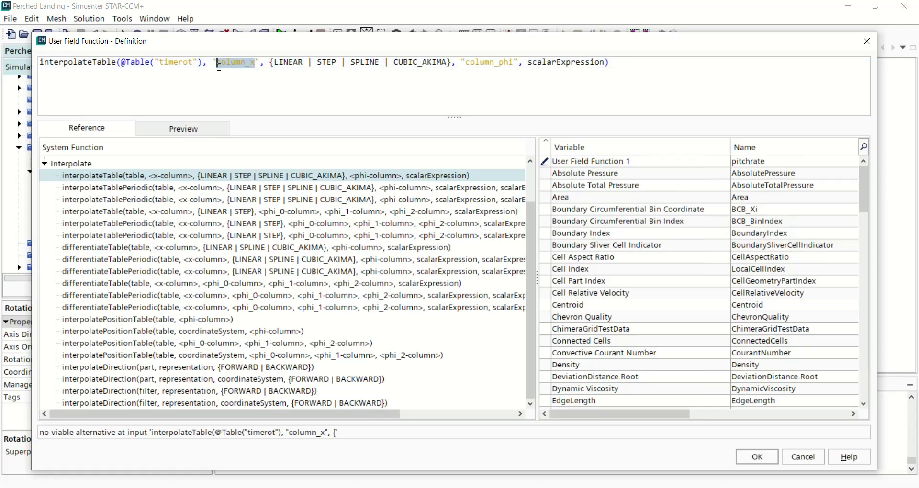
text(time)
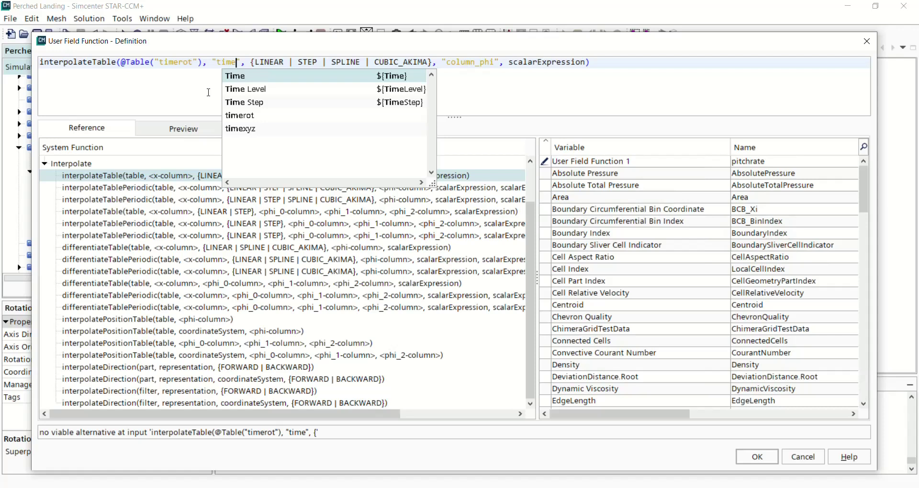
click(228, 80)
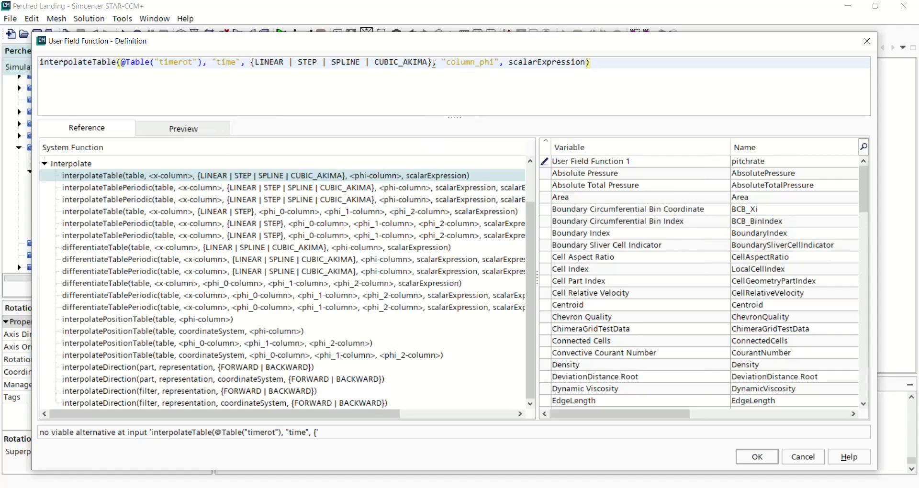
drag(434, 64, 285, 65)
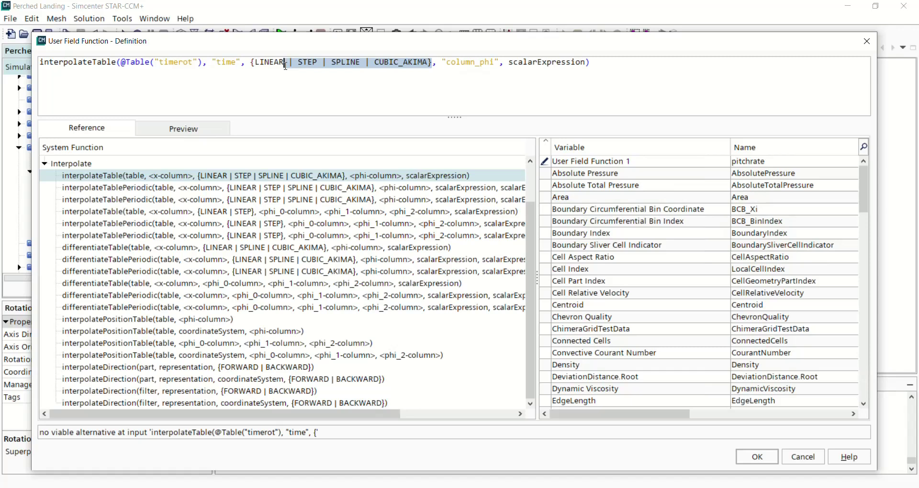
key(BackSpace)
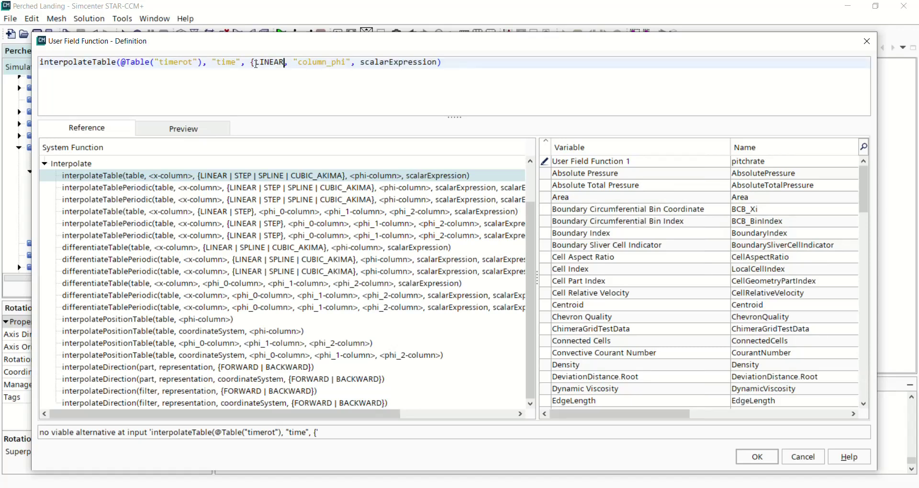
click(256, 63)
key(BackSpace)
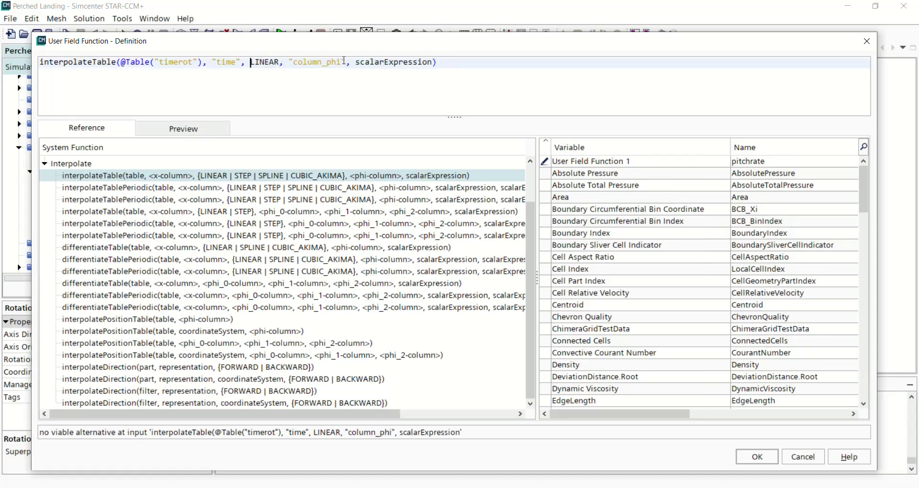
Set the interpolateTable expression's phi column to "theta" and its scalar expression to $Time, and accept the definition
drag(342, 62, 294, 63)
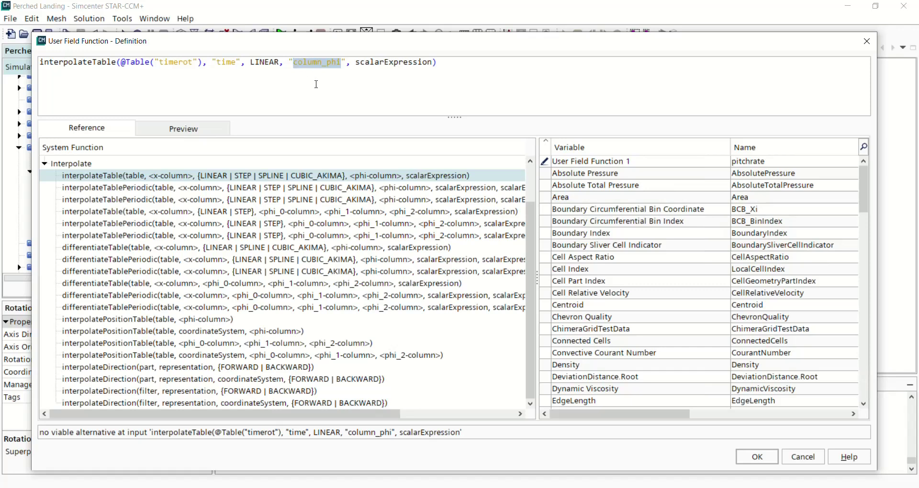
text(theta)
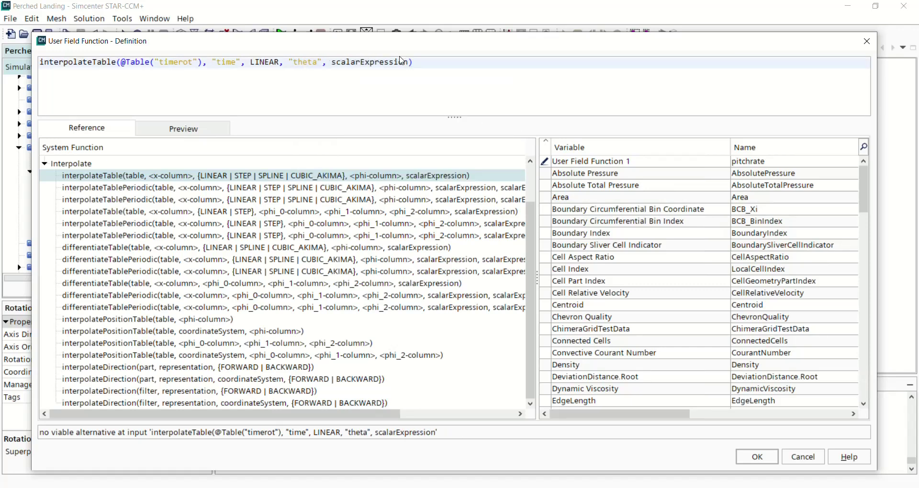
drag(408, 63, 333, 64)
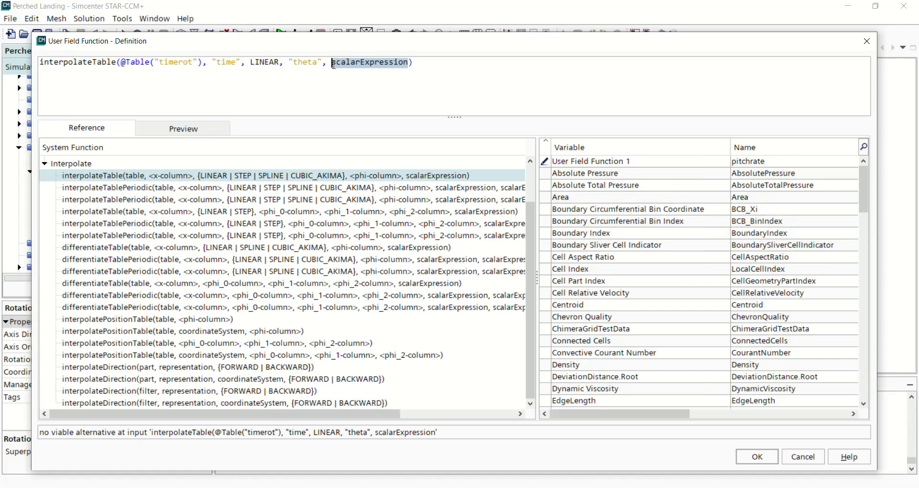
text($T)
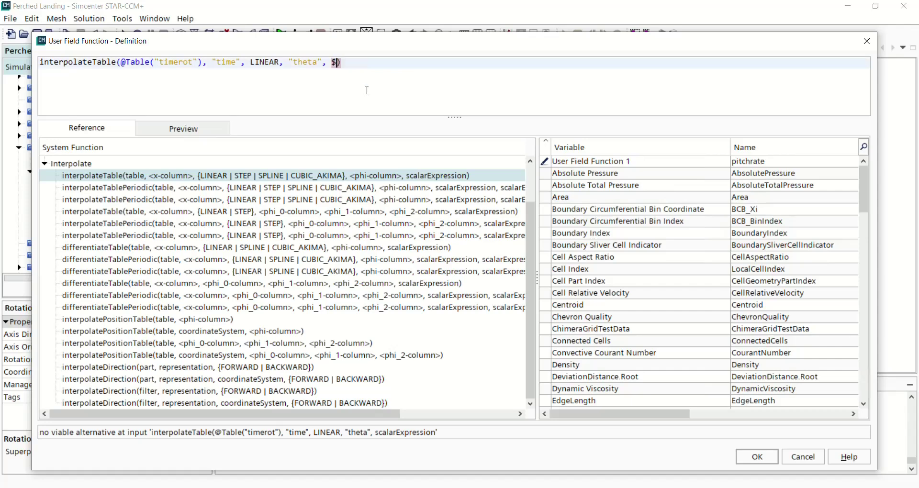
text(ime)
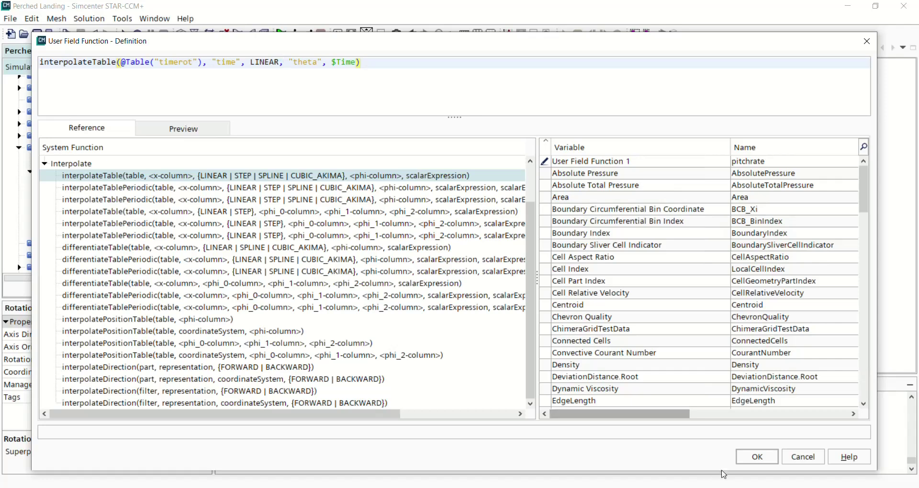
click(758, 457)
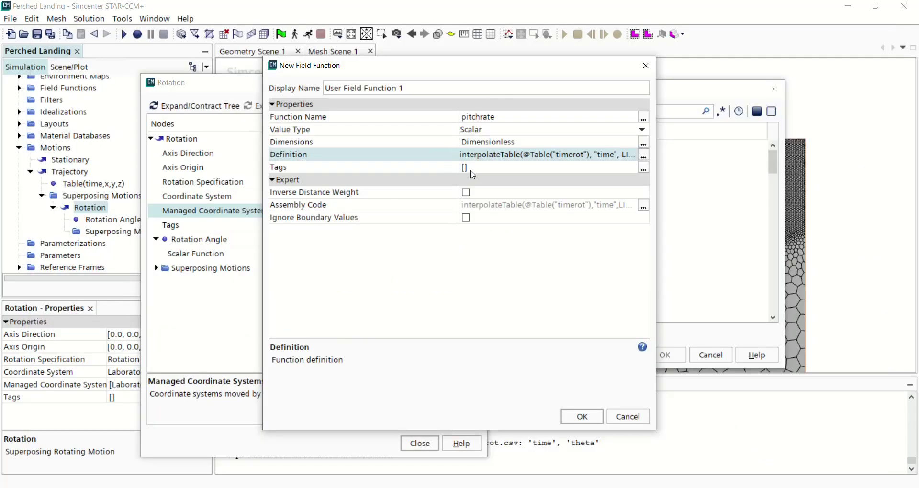
Save the new field function and assign User Field Function 1 as the Rotation Angle's scalar function
click(581, 416)
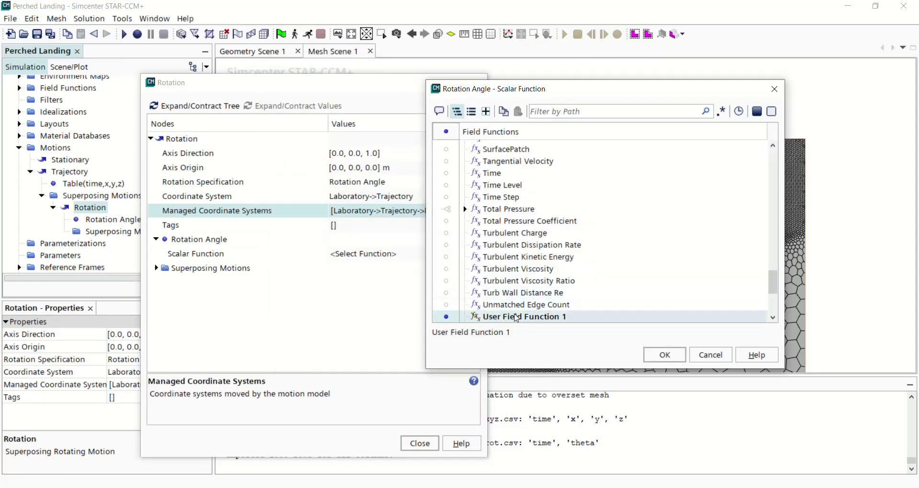
click(665, 355)
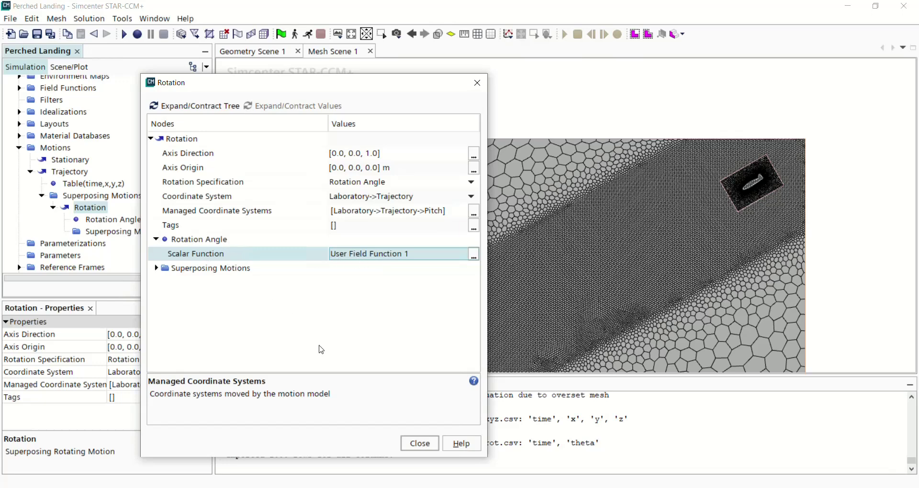
click(418, 446)
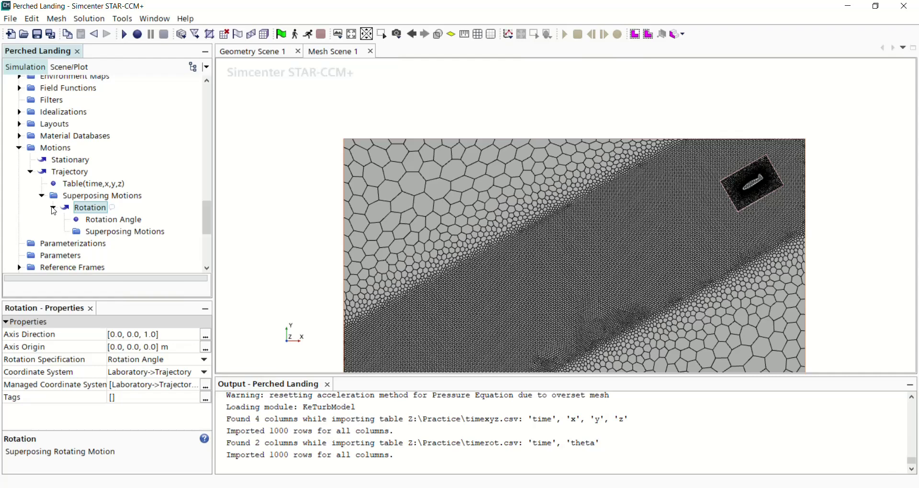
Assign the prepared landing motion to the UAV2D.Overset region through its Motion Specification
click(53, 208)
click(41, 196)
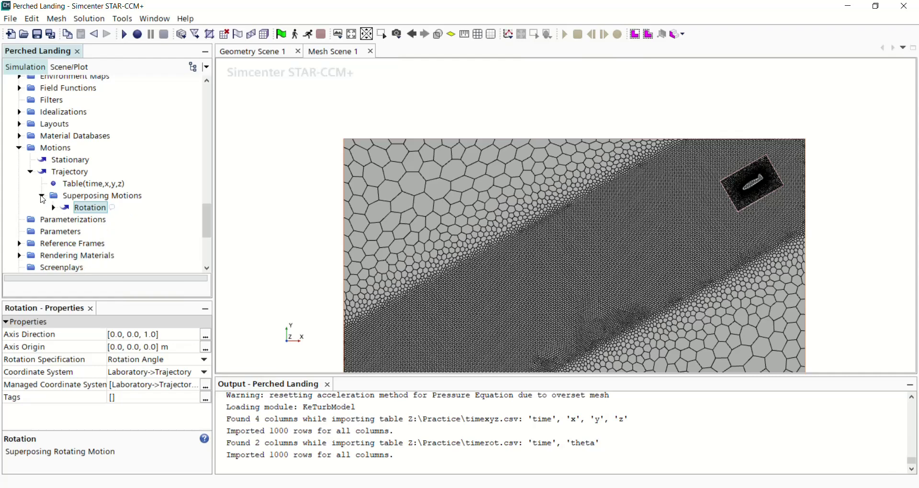
click(30, 172)
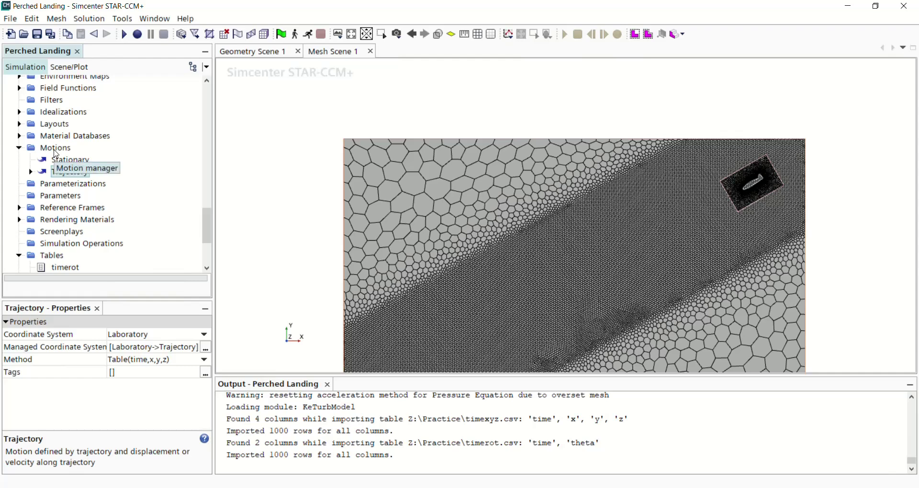
click(19, 149)
scroll(99, 180, up, 10)
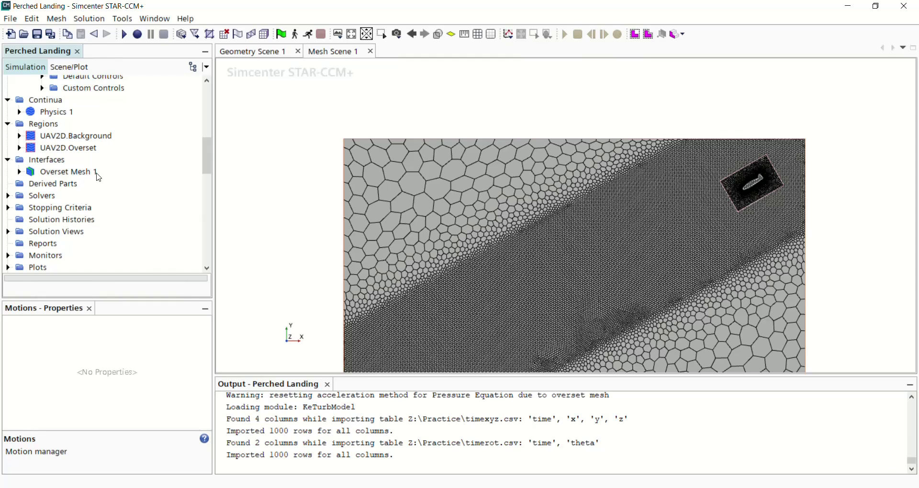
scroll(99, 178, up, 2)
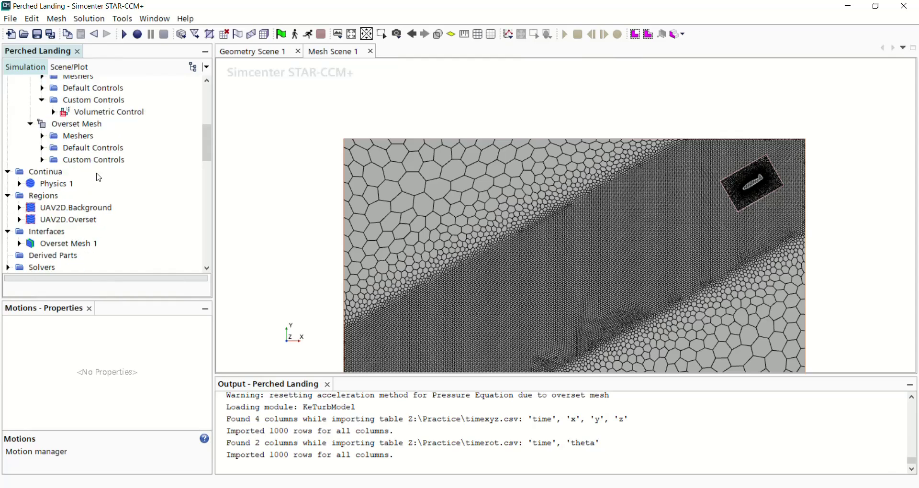
click(19, 219)
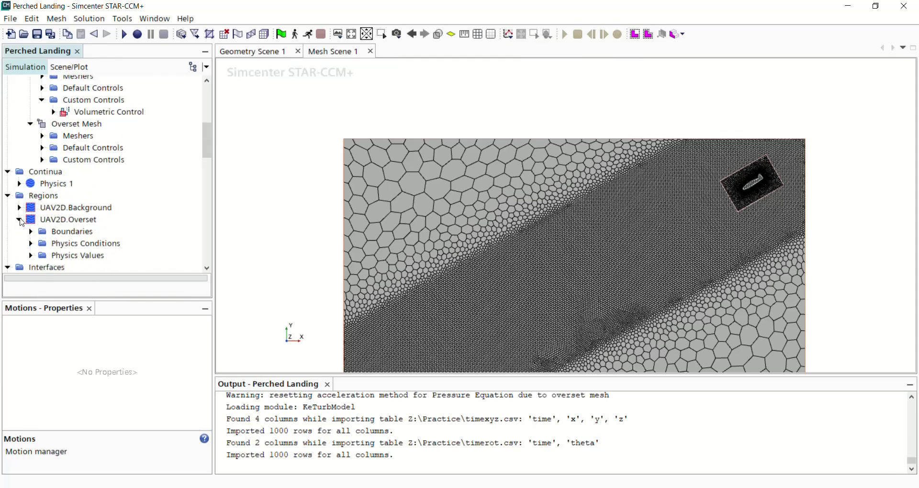
click(30, 255)
scroll(105, 242, down, 1)
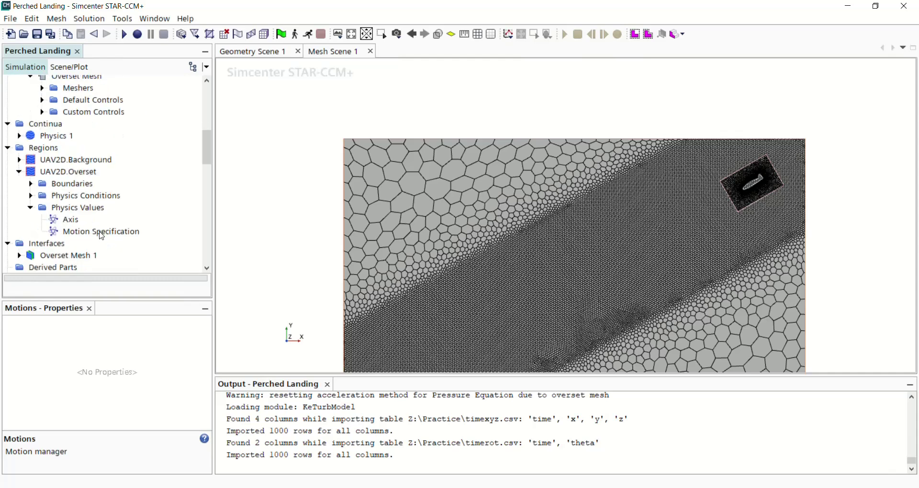
click(101, 233)
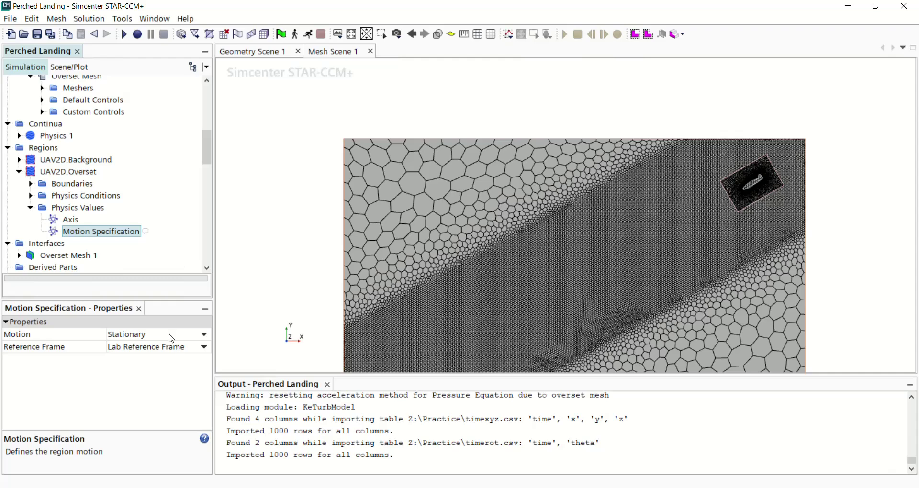
click(205, 335)
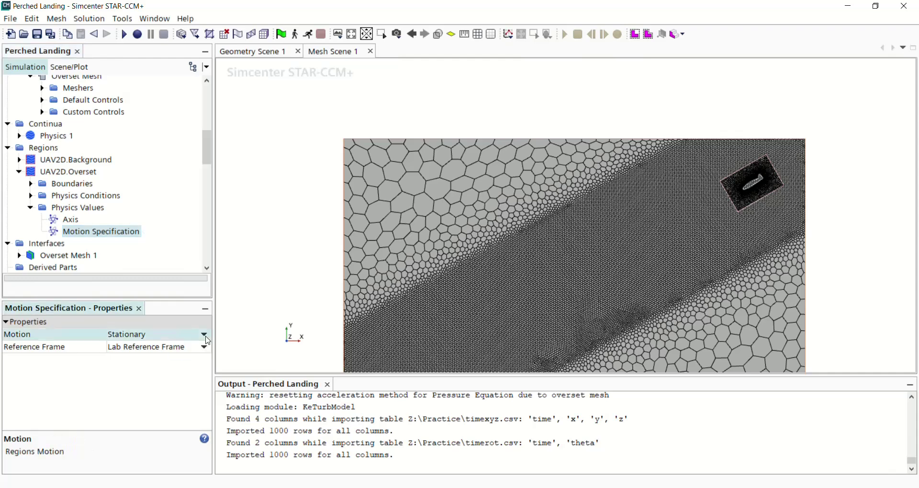
click(170, 372)
click(20, 172)
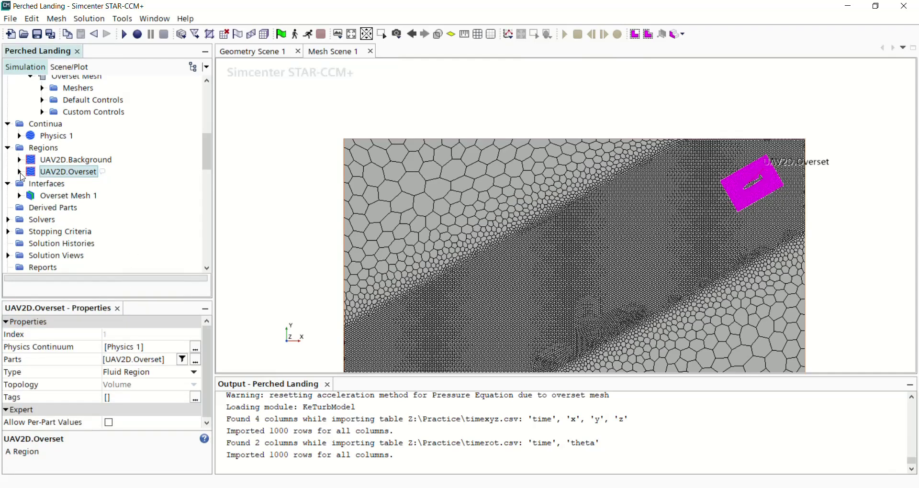
Examine the Trajectory local coordinate system and the Pitch system nested in it under Laboratory, comparing their placement on the UAV
scroll(101, 194, down, 10)
scroll(100, 194, up, 3)
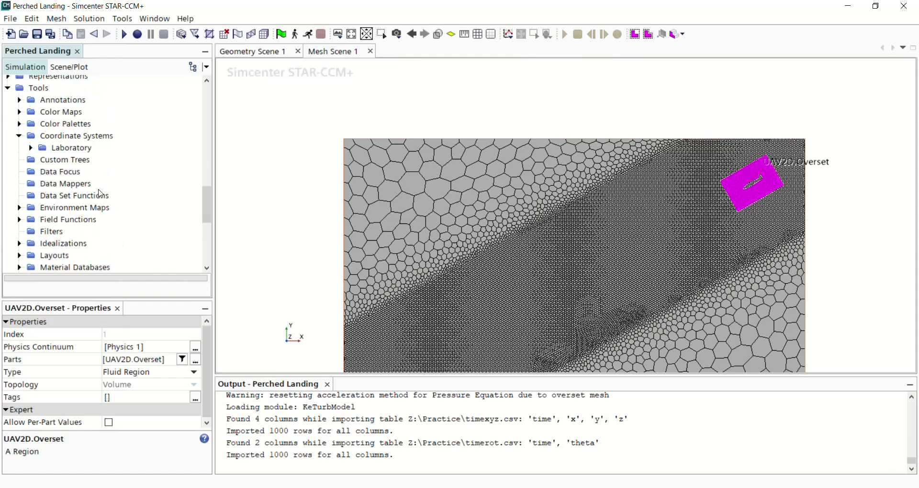
click(30, 148)
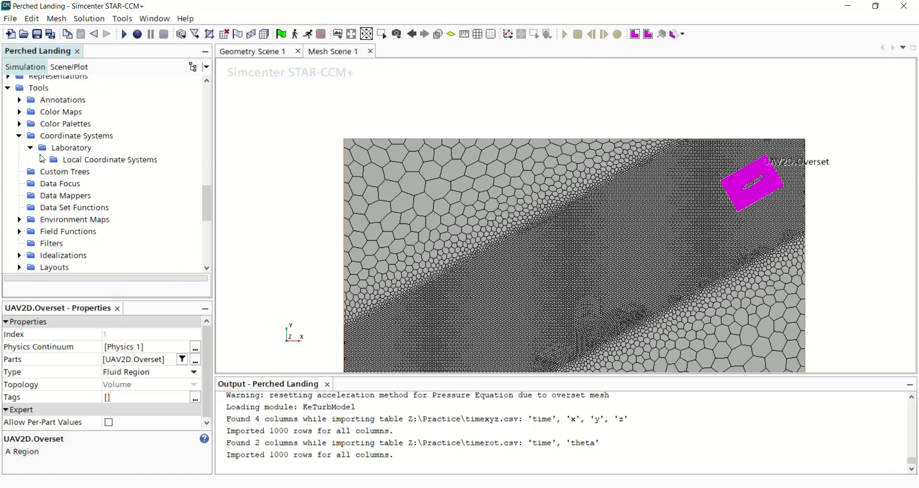
click(42, 160)
click(92, 174)
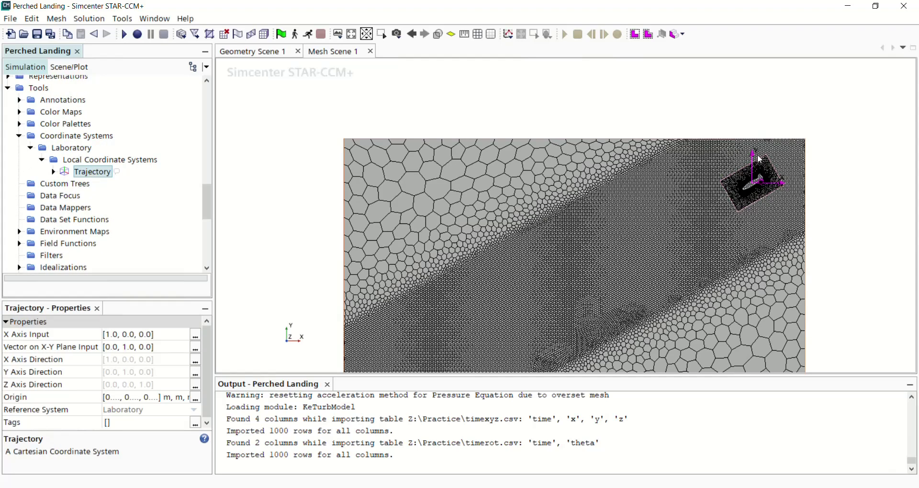
click(53, 172)
click(65, 184)
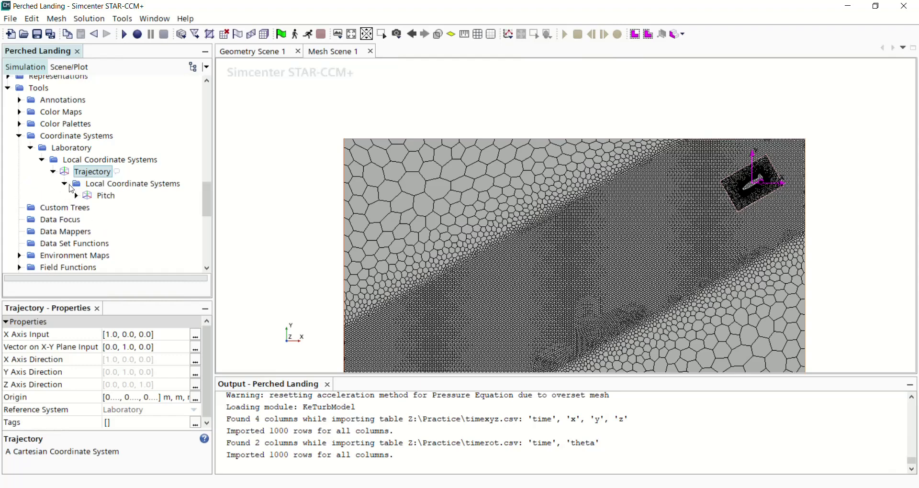
click(106, 196)
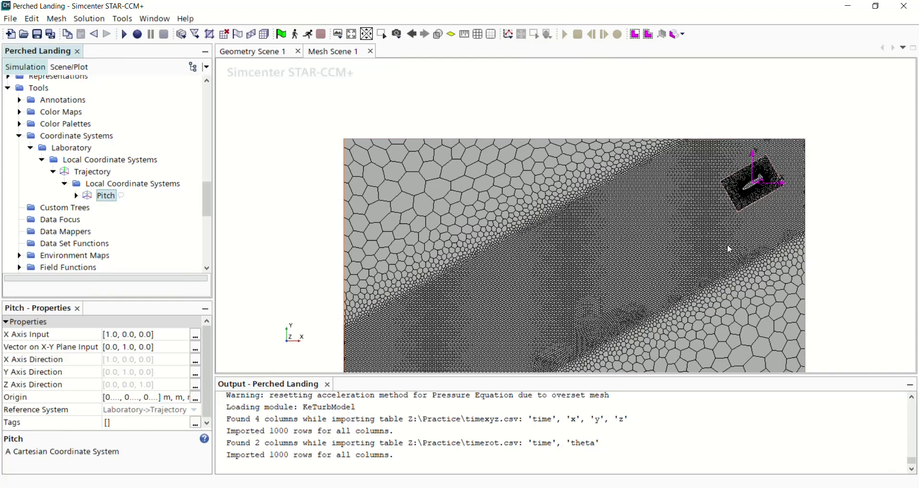
click(31, 148)
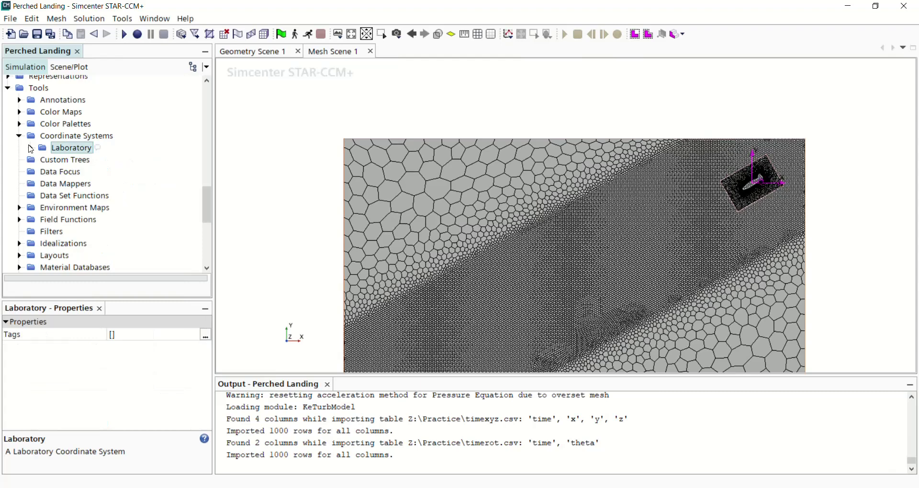
scroll(59, 175, down, 6)
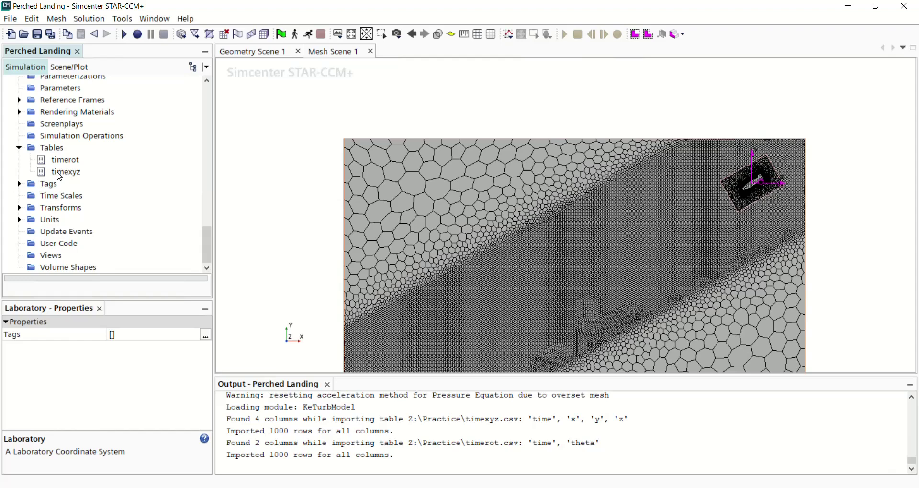
scroll(58, 186, up, 5)
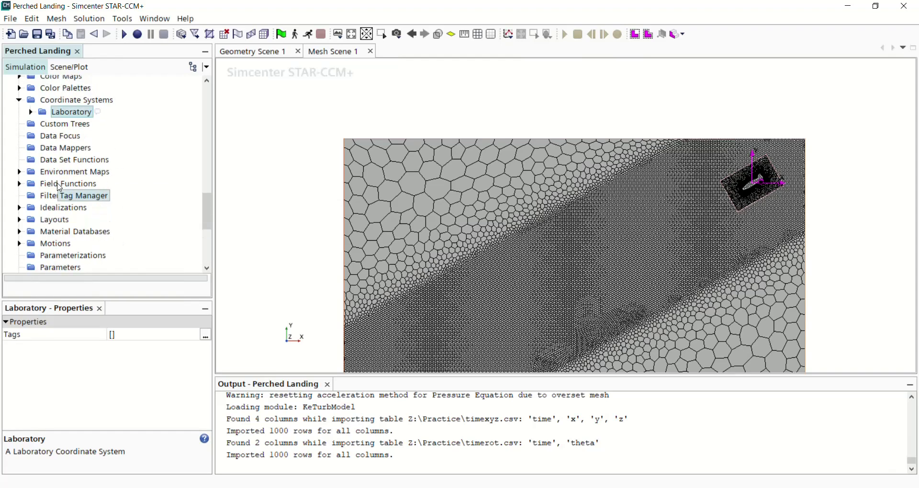
scroll(59, 187, up, 3)
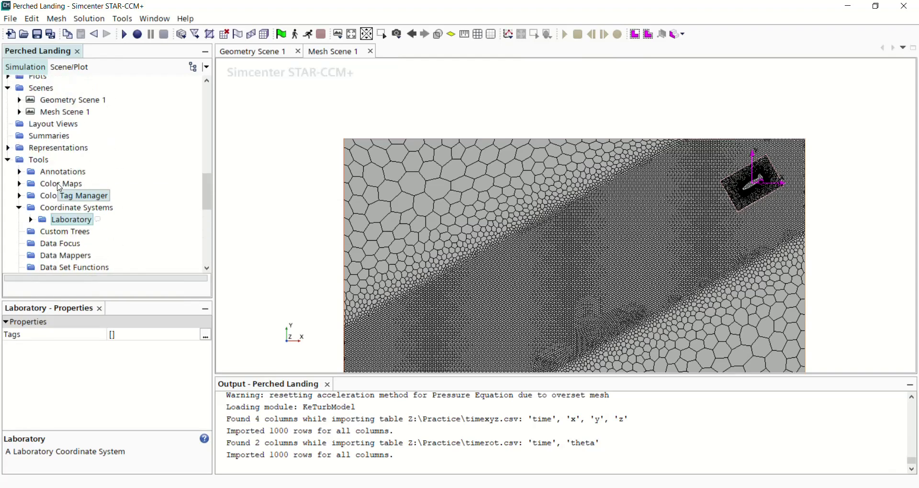
click(19, 208)
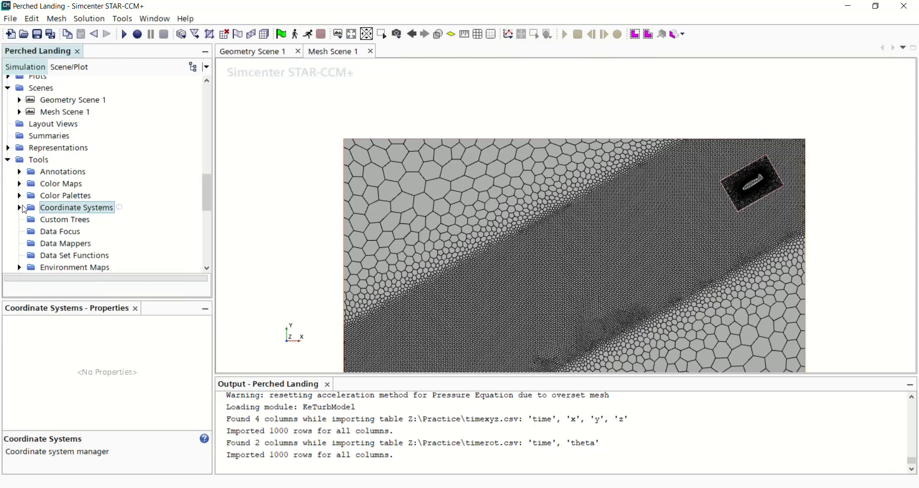
Create a new scalar scene and open Scalar Scene 1 with its properties for editing
scroll(57, 188, up, 3)
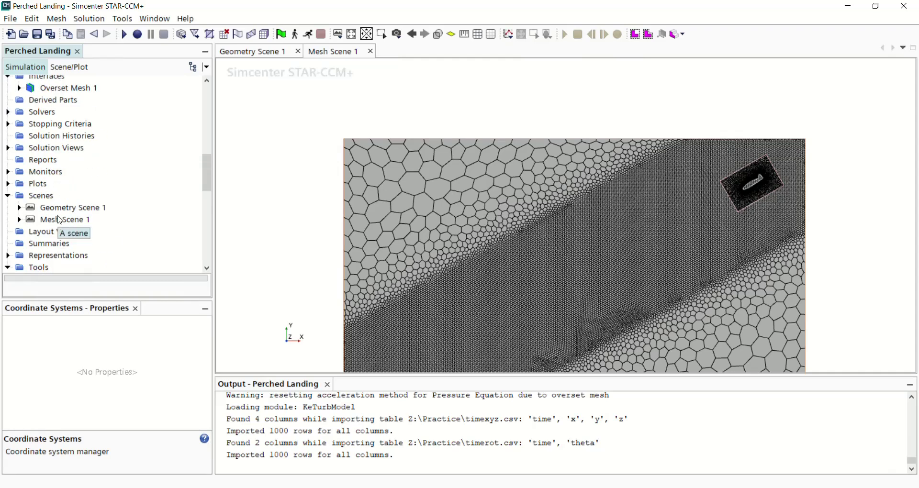
click(46, 197)
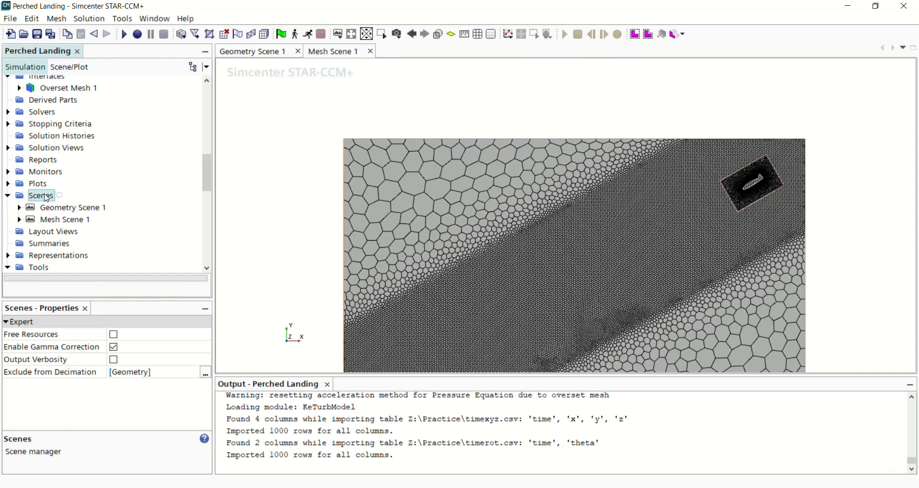
right_click(47, 198)
mouse_move(82, 203)
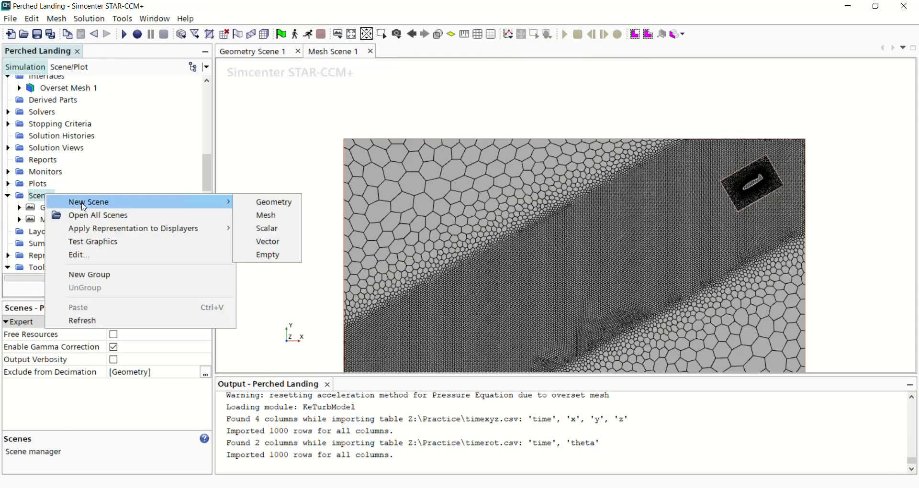
click(267, 229)
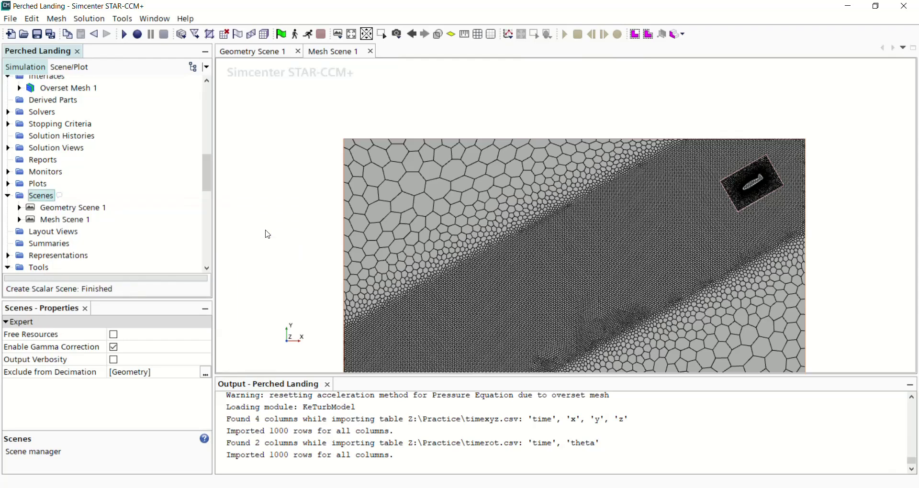
double_click(67, 232)
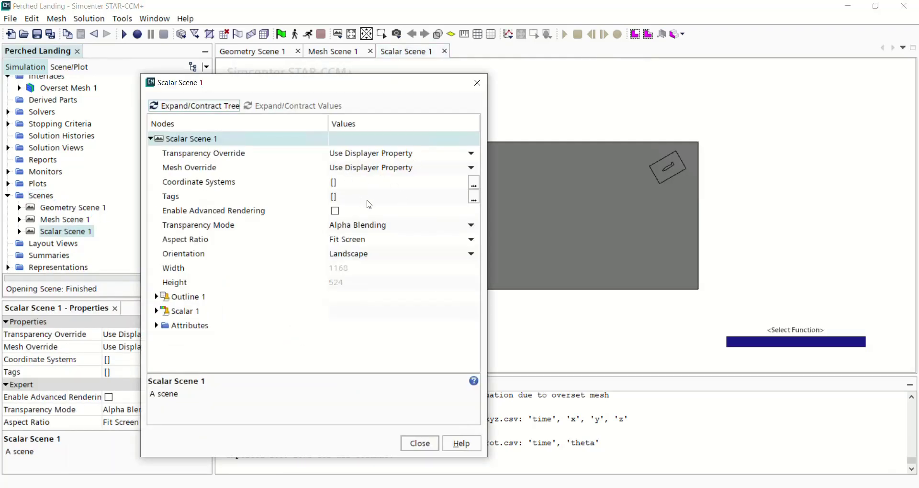
Set the contour style of the Scalar 1 displayer to Smooth Filled
click(157, 311)
click(355, 167)
click(354, 168)
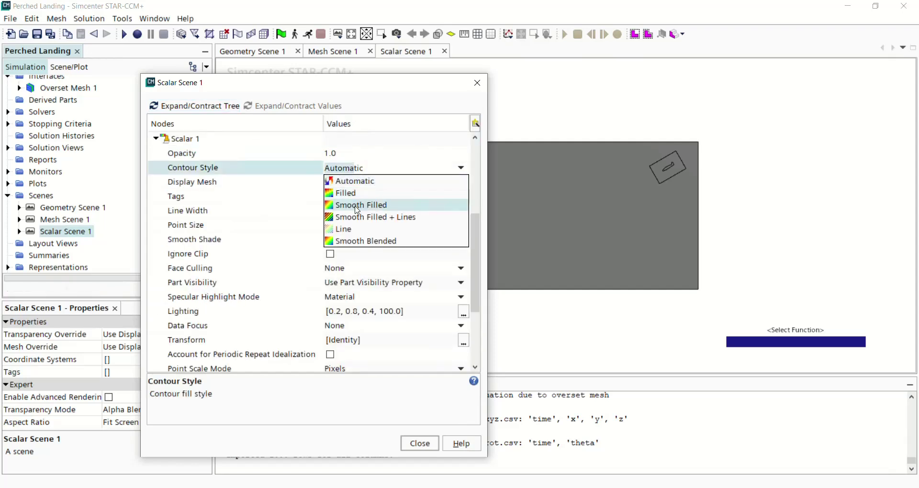
click(359, 208)
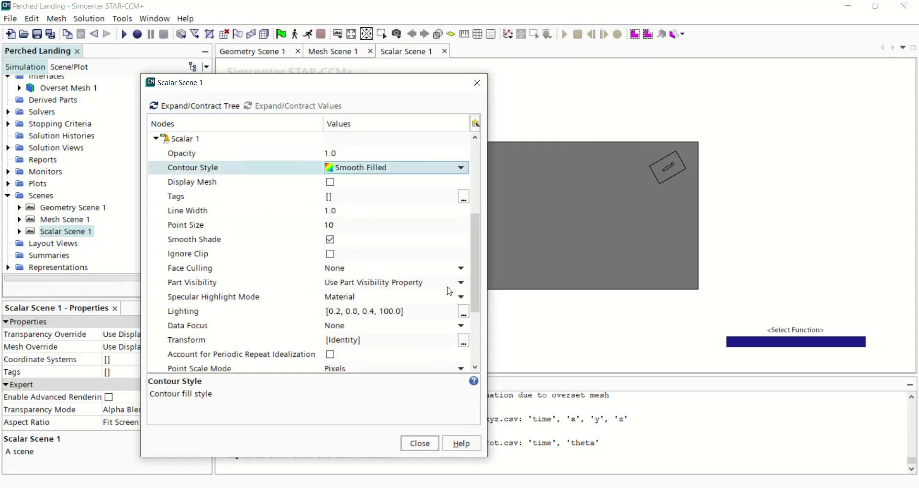
Choose the velocity magnitude in the Lab Reference Frame as the Scalar 1 displayer's scalar field function
drag(477, 257, 472, 307)
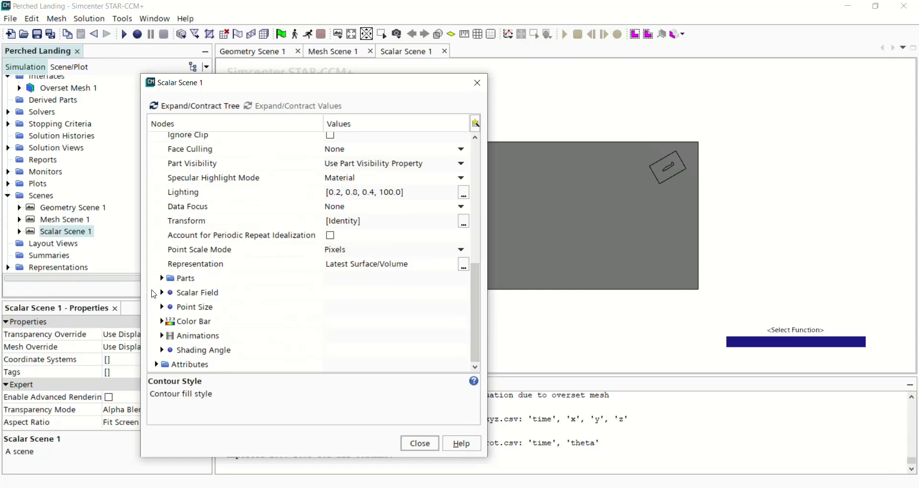
click(162, 293)
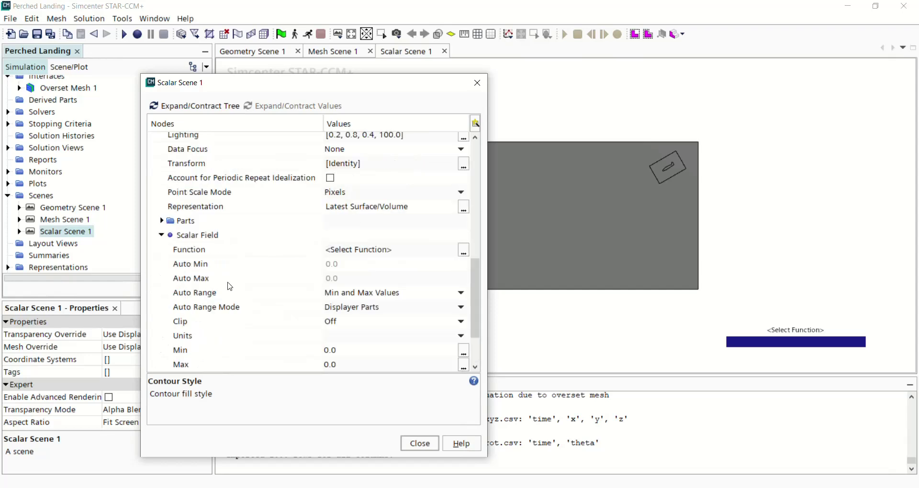
click(463, 251)
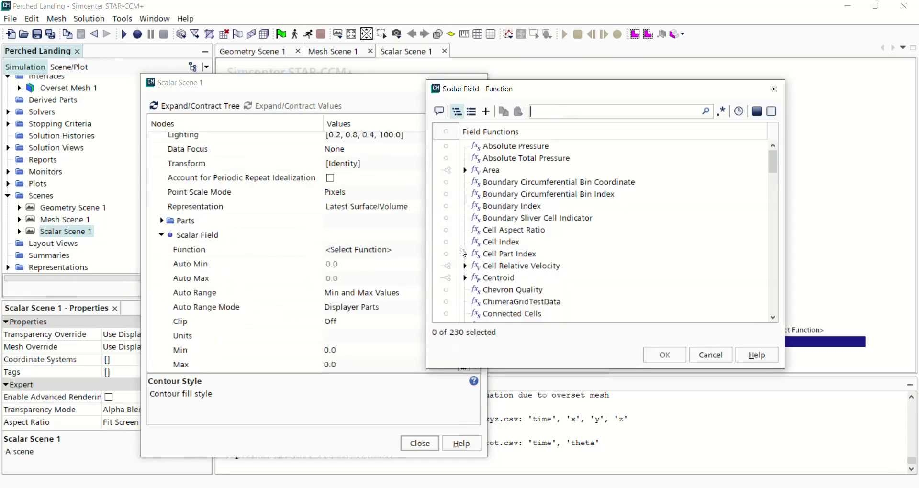
scroll(504, 226, down, 5)
scroll(503, 226, down, 20)
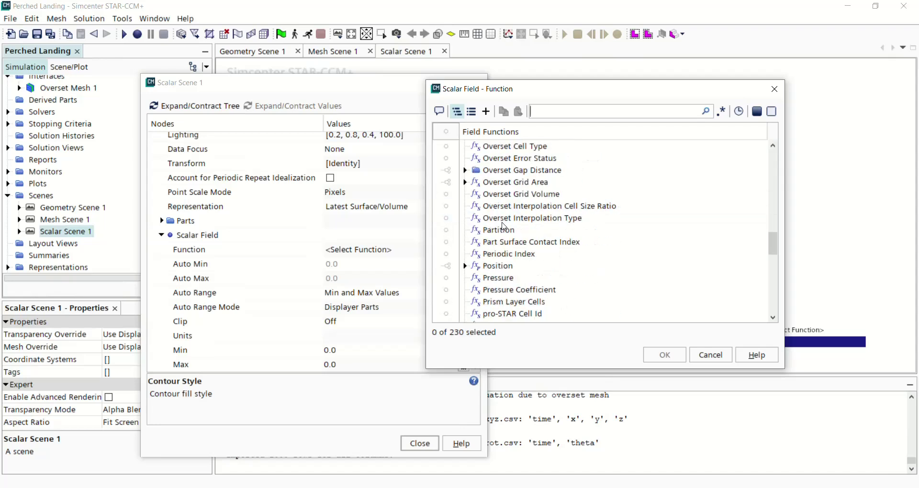
scroll(503, 259, down, 3)
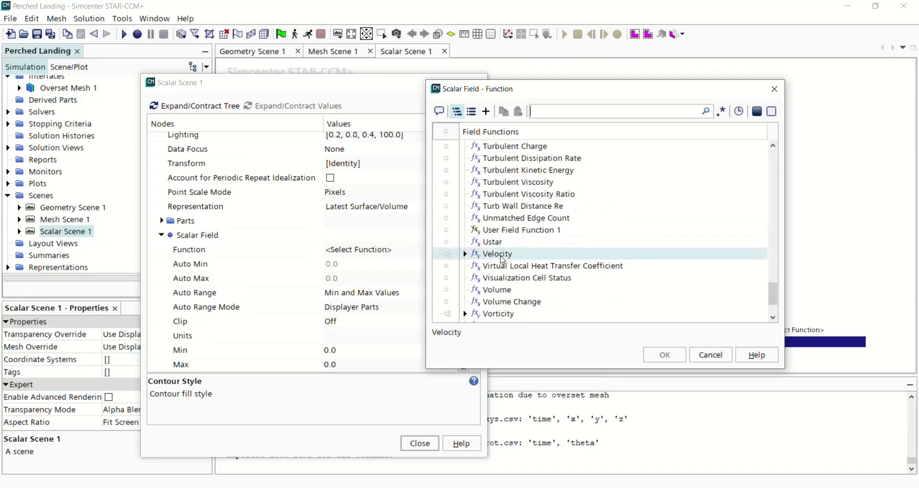
click(465, 254)
click(526, 278)
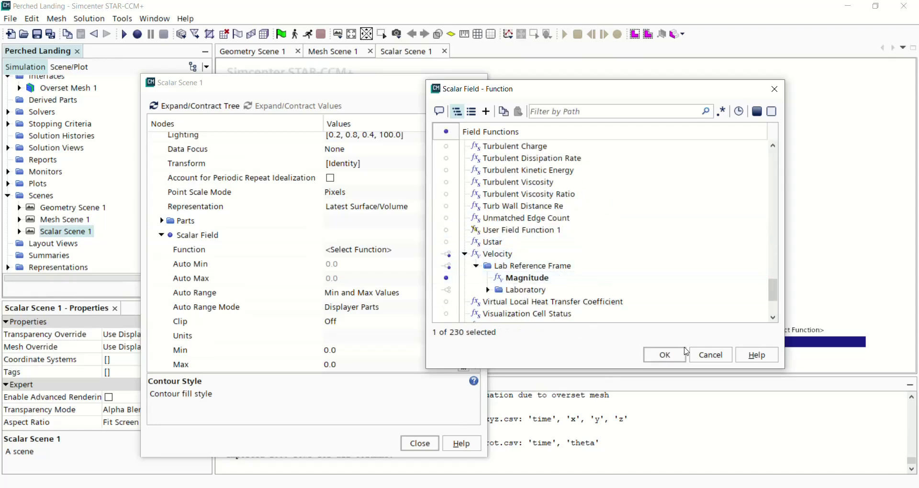
click(665, 355)
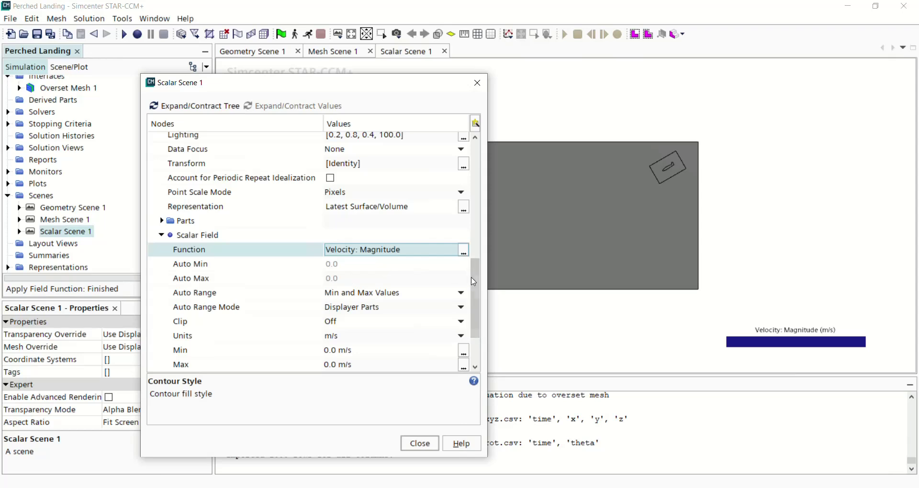
Set the Scalar Scene 1 update trigger to Time Step and enable saving its images to file
scroll(469, 335, down, 2)
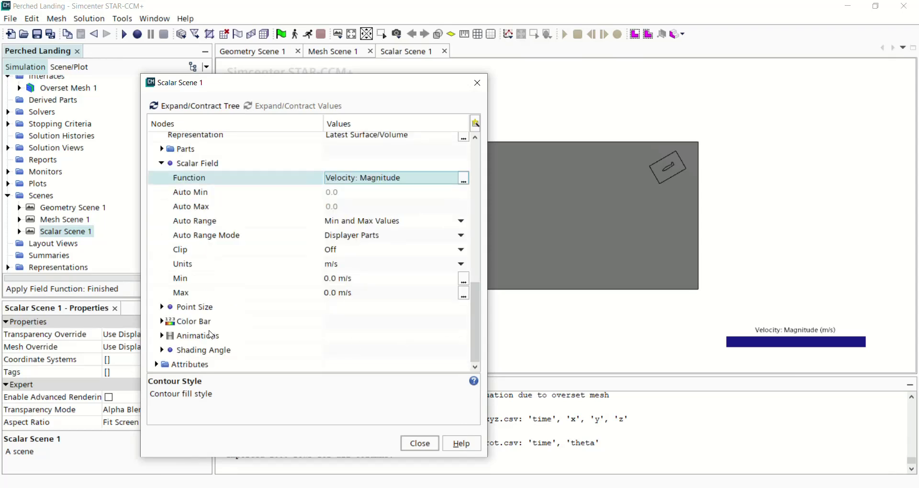
click(156, 364)
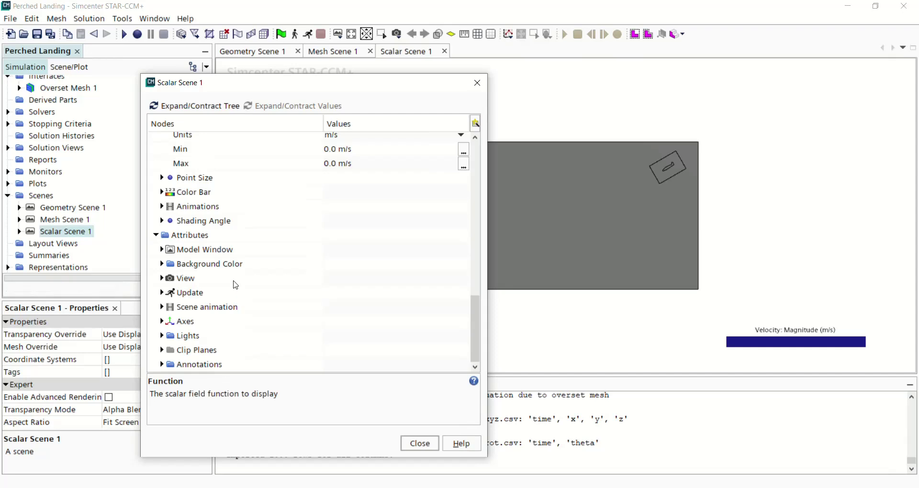
click(162, 292)
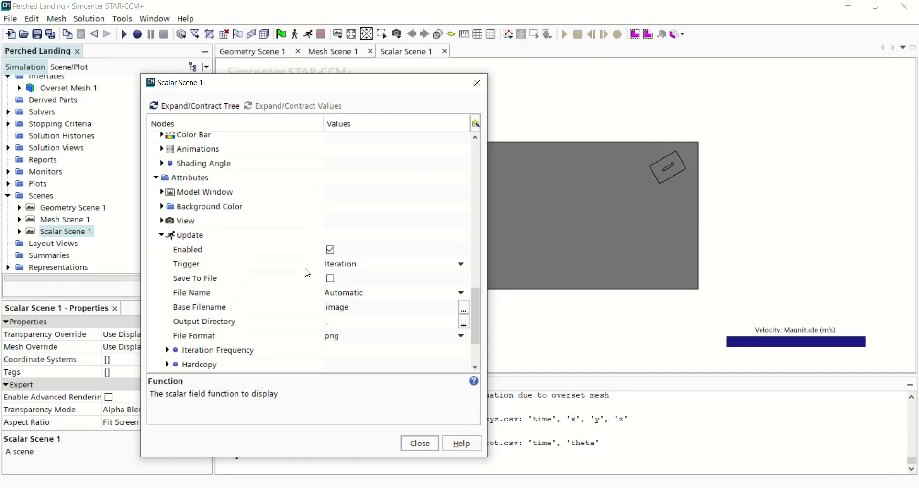
click(351, 266)
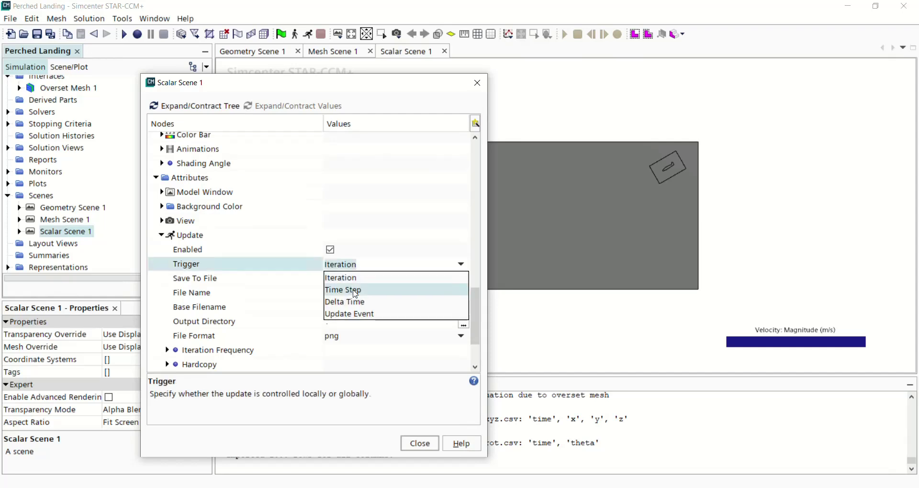
click(337, 289)
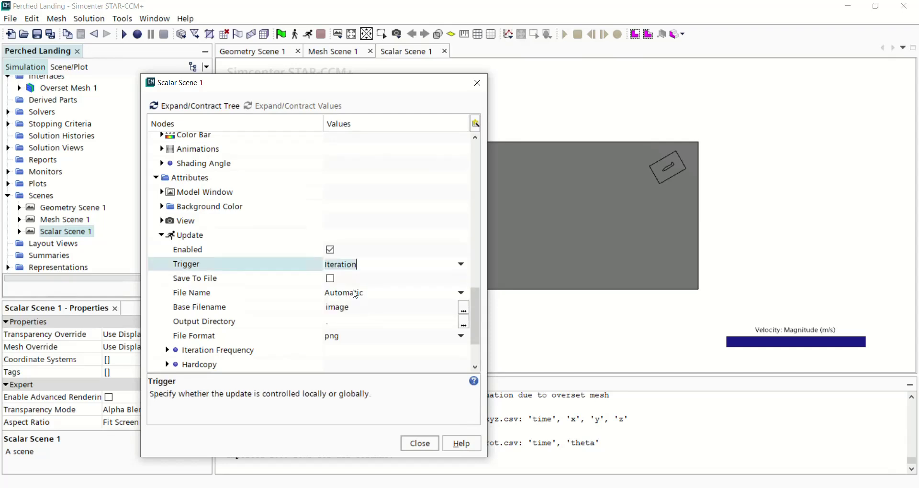
click(331, 280)
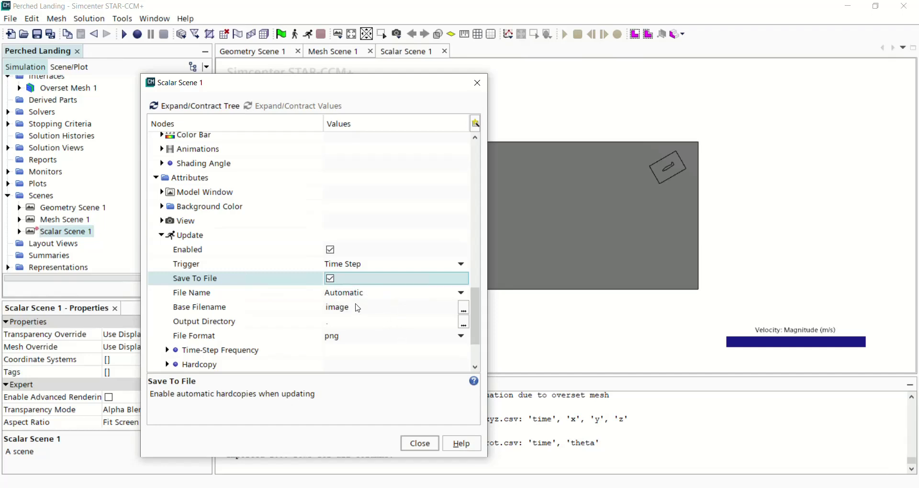
Create a Velocity Scene folder on the desktop as the image output directory, and review the update's time-step frequency settings
click(463, 324)
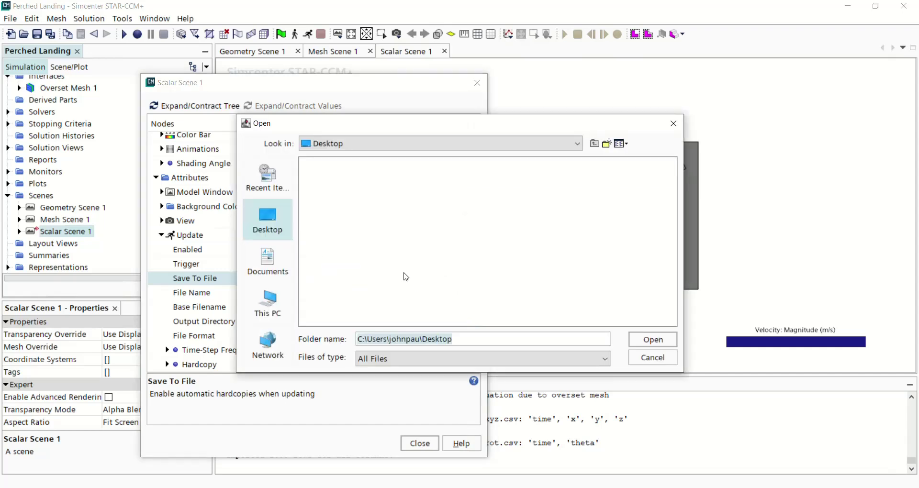
right_click(353, 228)
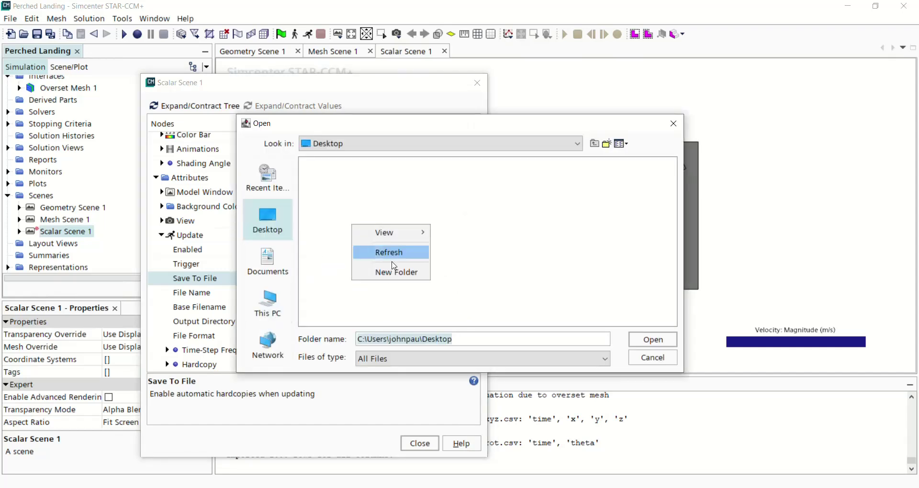
click(395, 270)
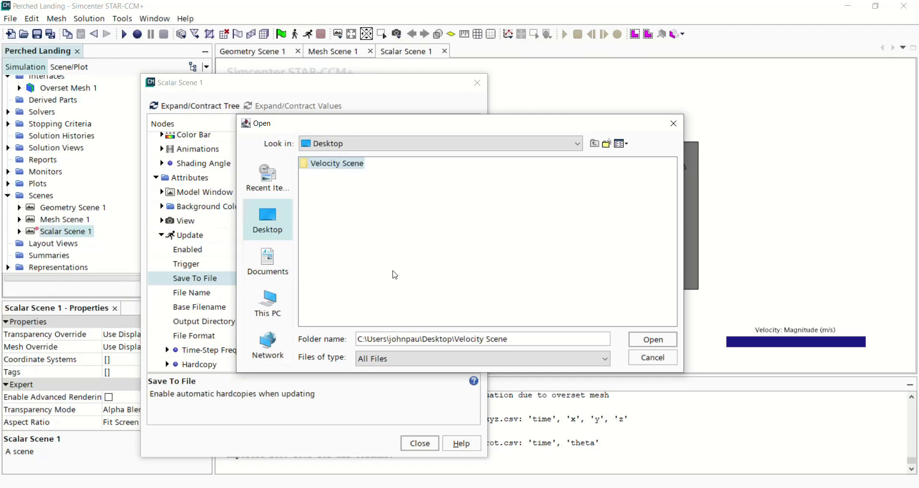
key(Return)
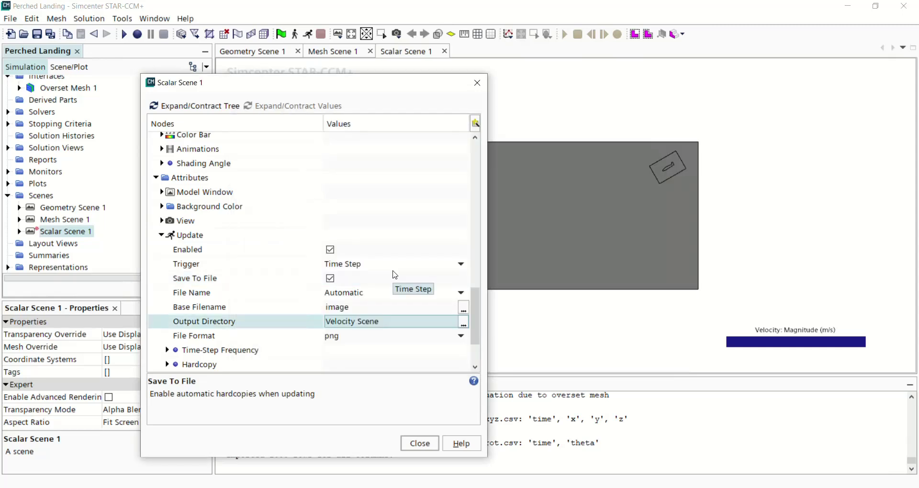
scroll(374, 349, down, 2)
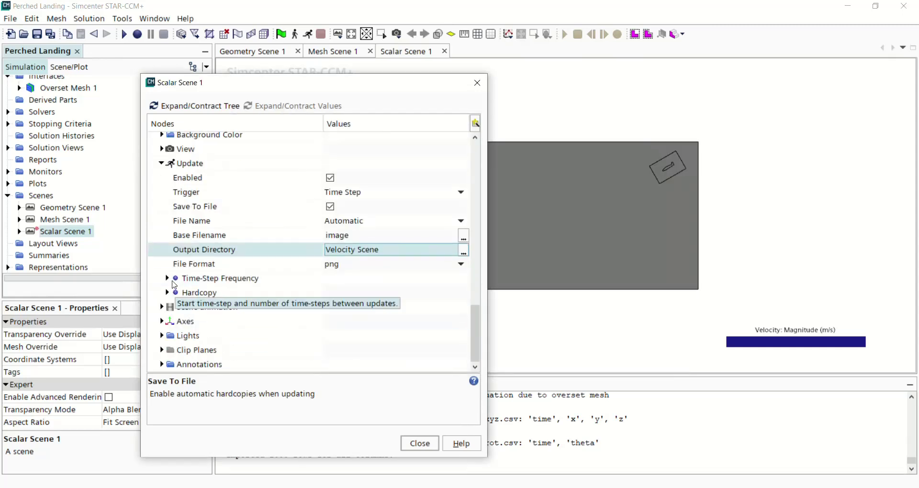
click(167, 279)
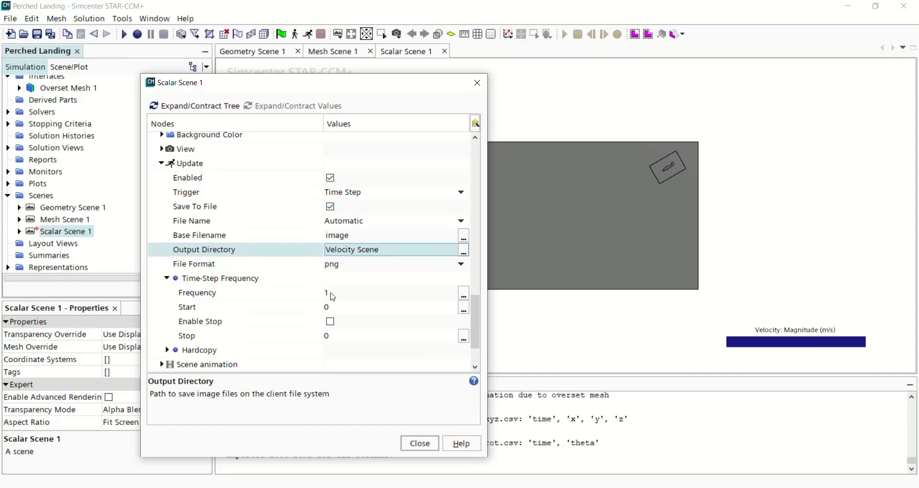
scroll(333, 297, down, 2)
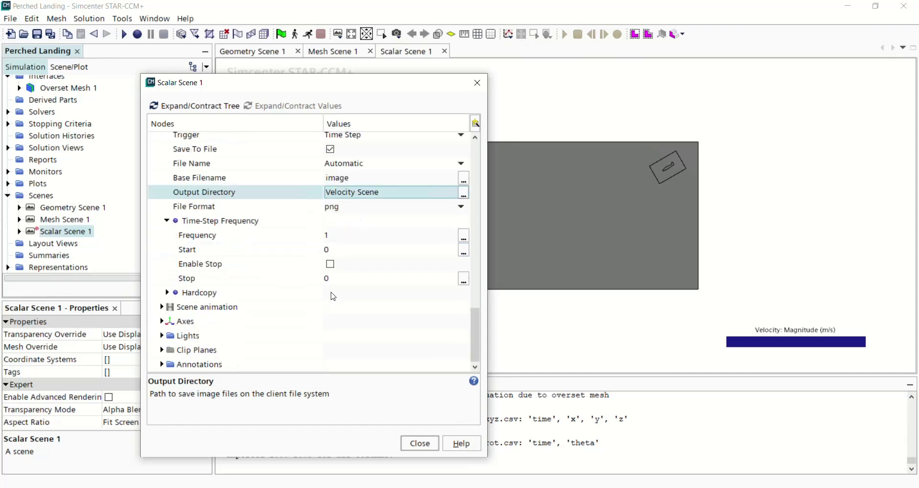
click(419, 443)
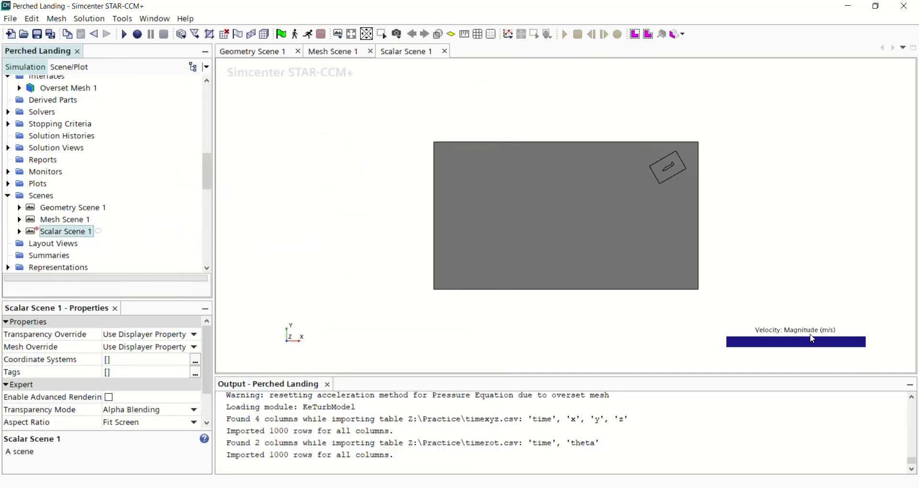
Collapse the Tools node in the simulation tree and initialize the solution
scroll(634, 244, up, 3)
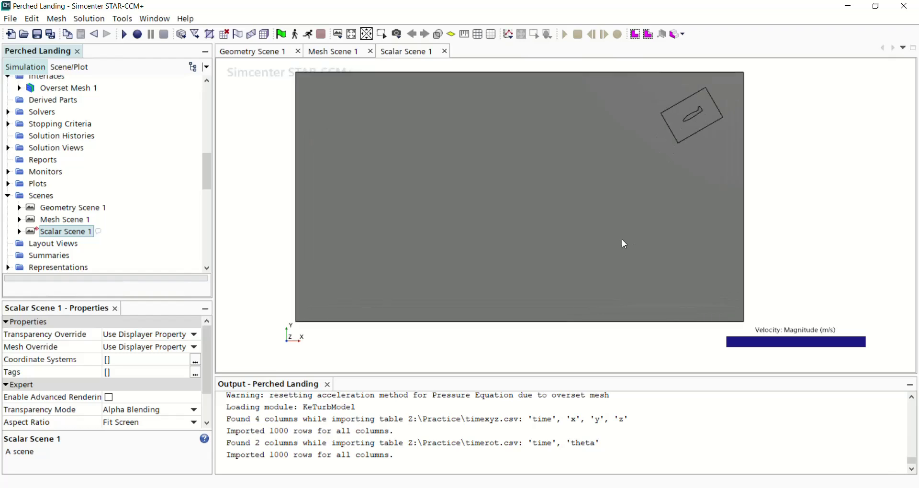
scroll(622, 213, down, 3)
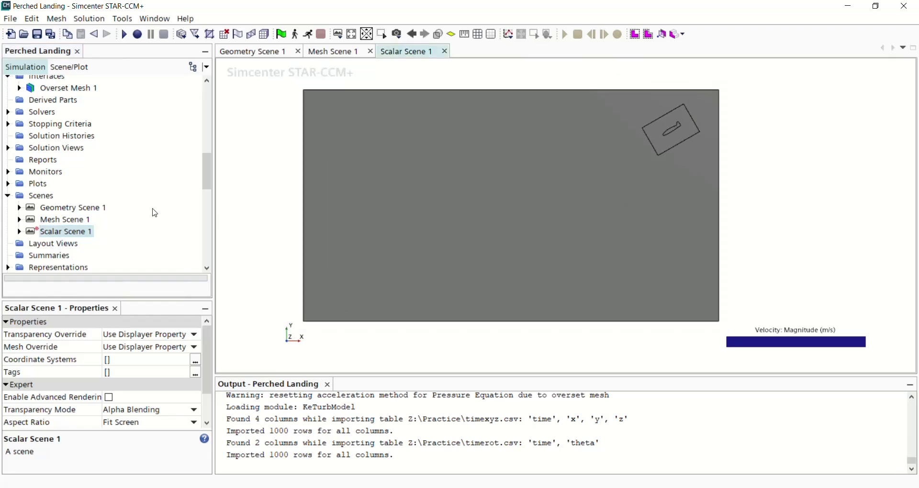
scroll(146, 211, down, 2)
scroll(146, 210, down, 1)
scroll(62, 195, down, 2)
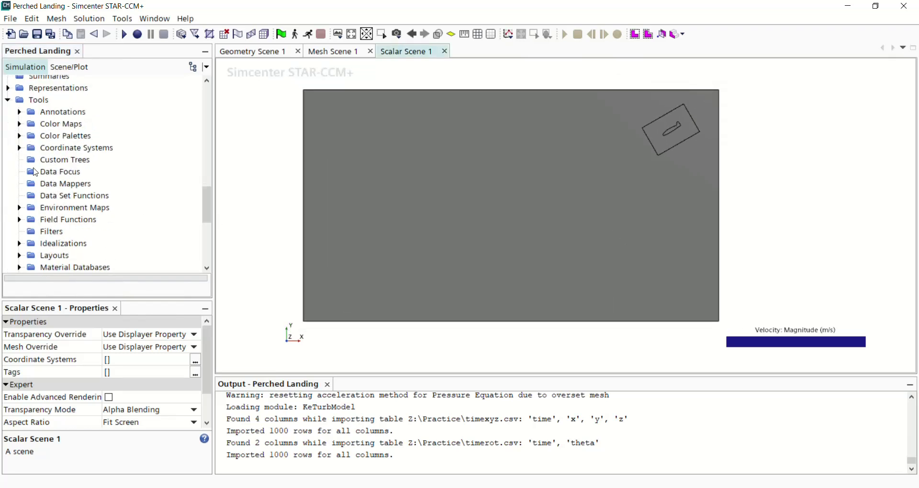
click(8, 100)
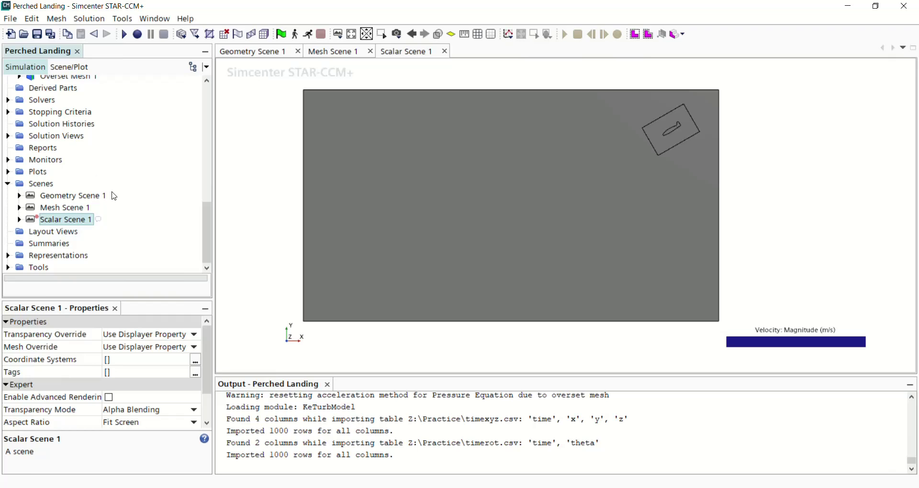
click(281, 34)
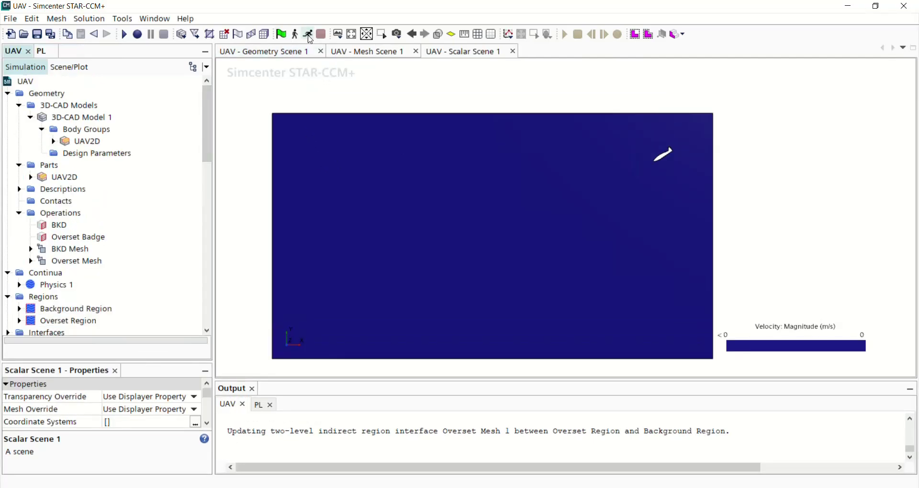
Run the simulation and display Scalar Scene 1 to follow the velocity magnitude around the UAV
click(308, 35)
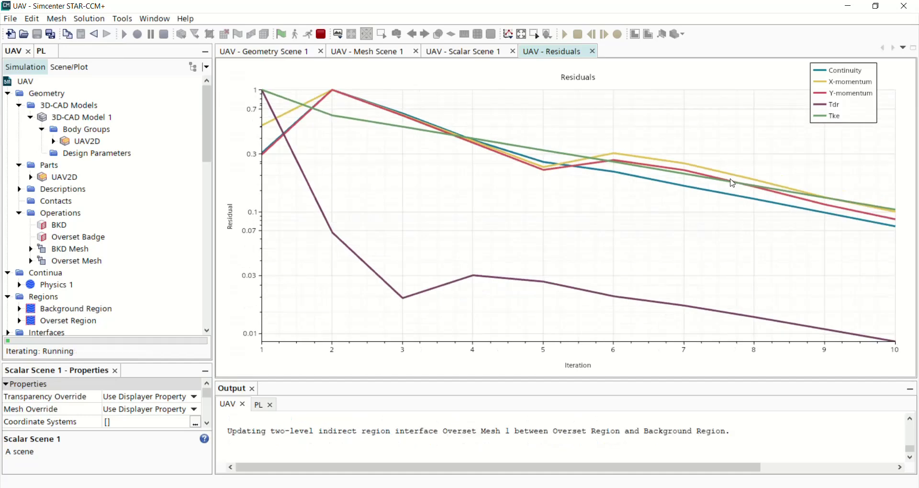
click(463, 53)
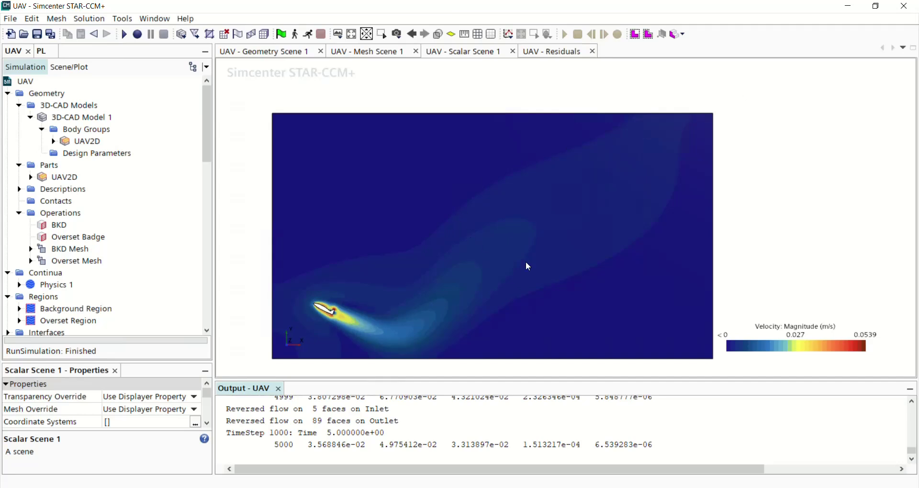
drag(208, 162, 218, 317)
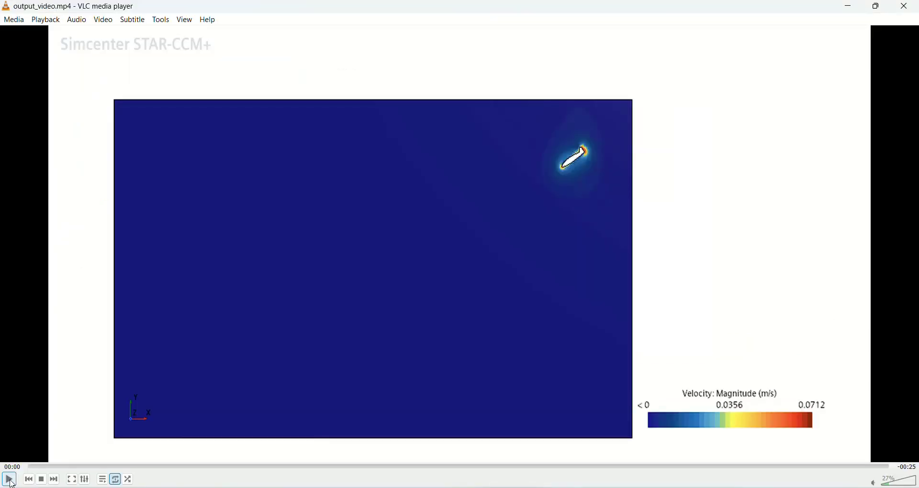
Switch to VLC media player and play output_video.mp4 to examine the velocity field during the UAV's perched landing
click(10, 482)
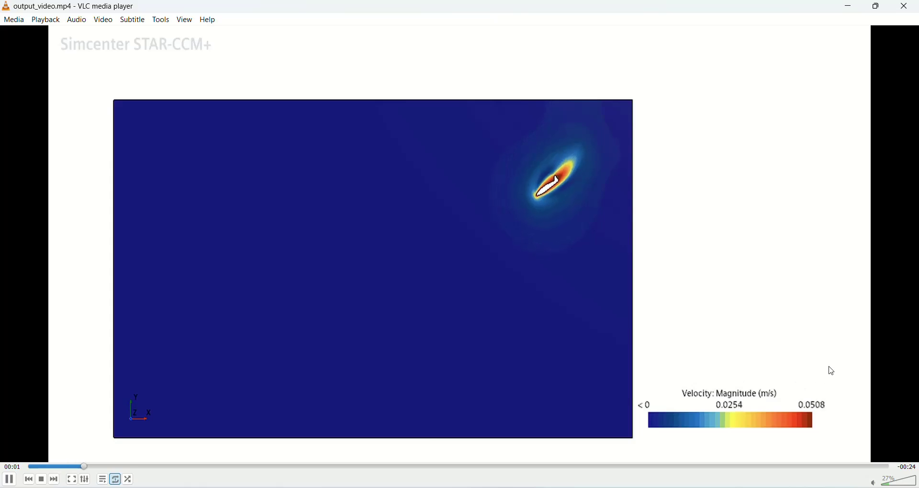